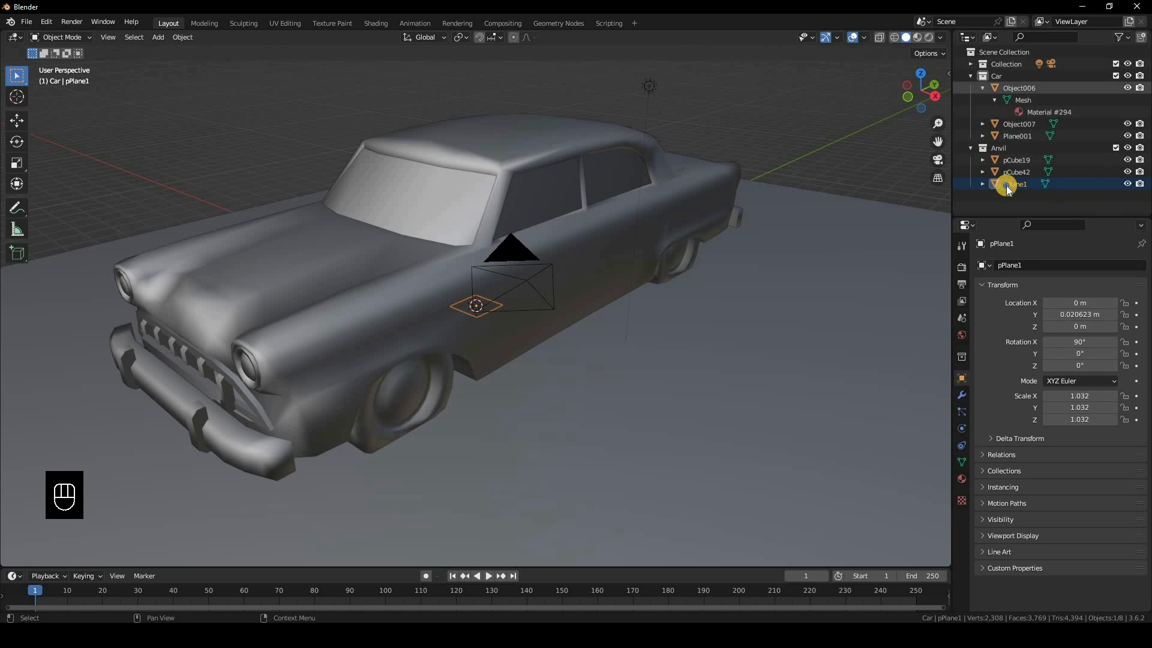
# - Collapse Object006 in the outliner and select the Car collection
pyautogui.click(983, 88)
pyautogui.click(1009, 187)
pyautogui.rightClick(1010, 187)
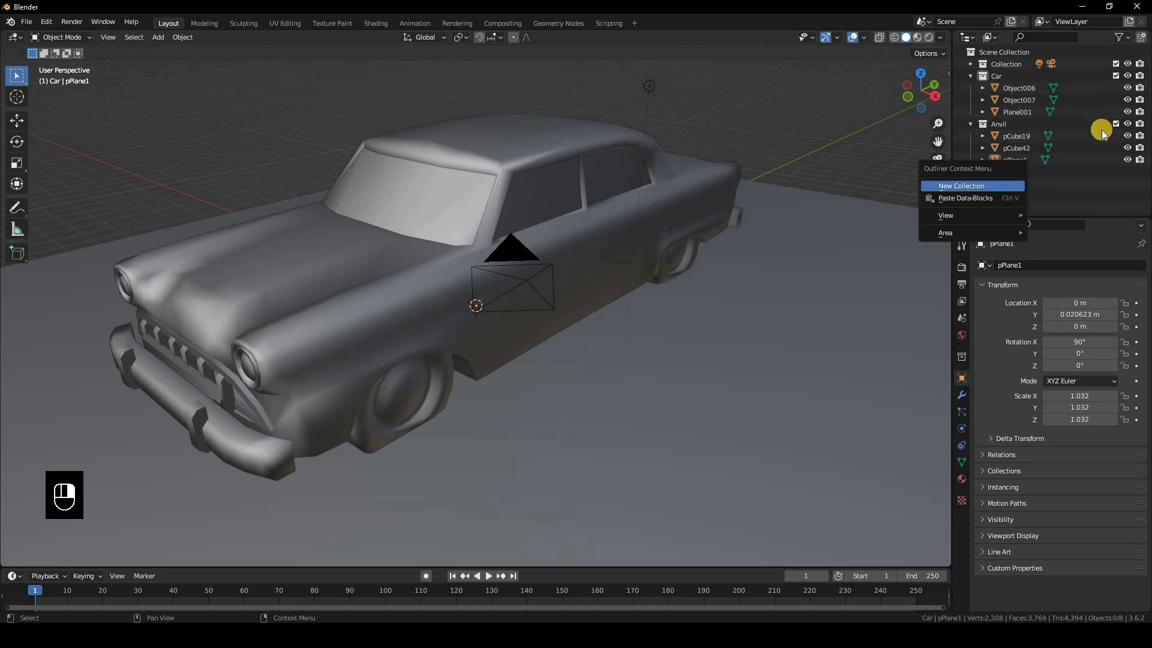
pyautogui.click(999, 77)
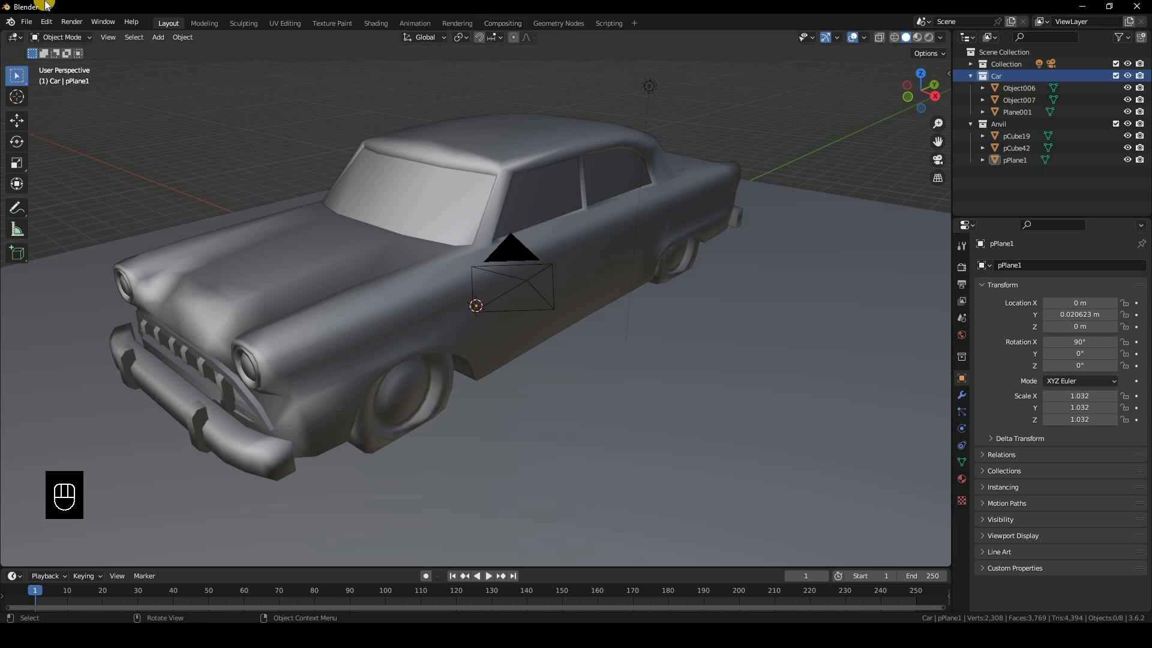
pyautogui.click(27, 21)
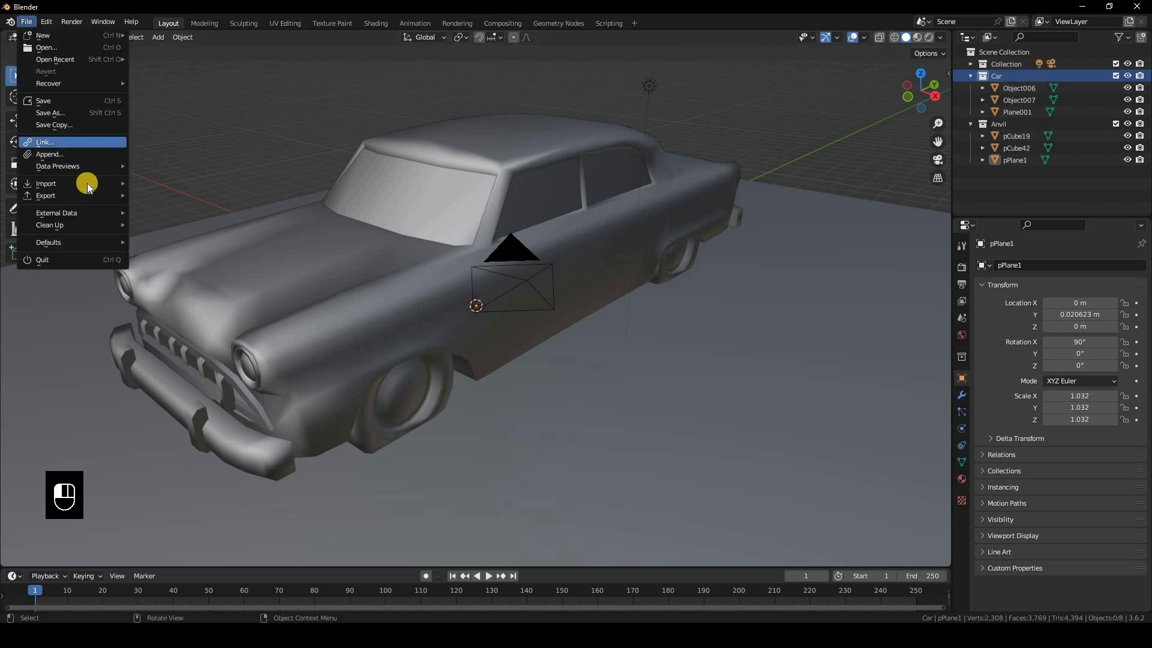
pyautogui.moveTo(71, 185)
pyautogui.click(264, 316)
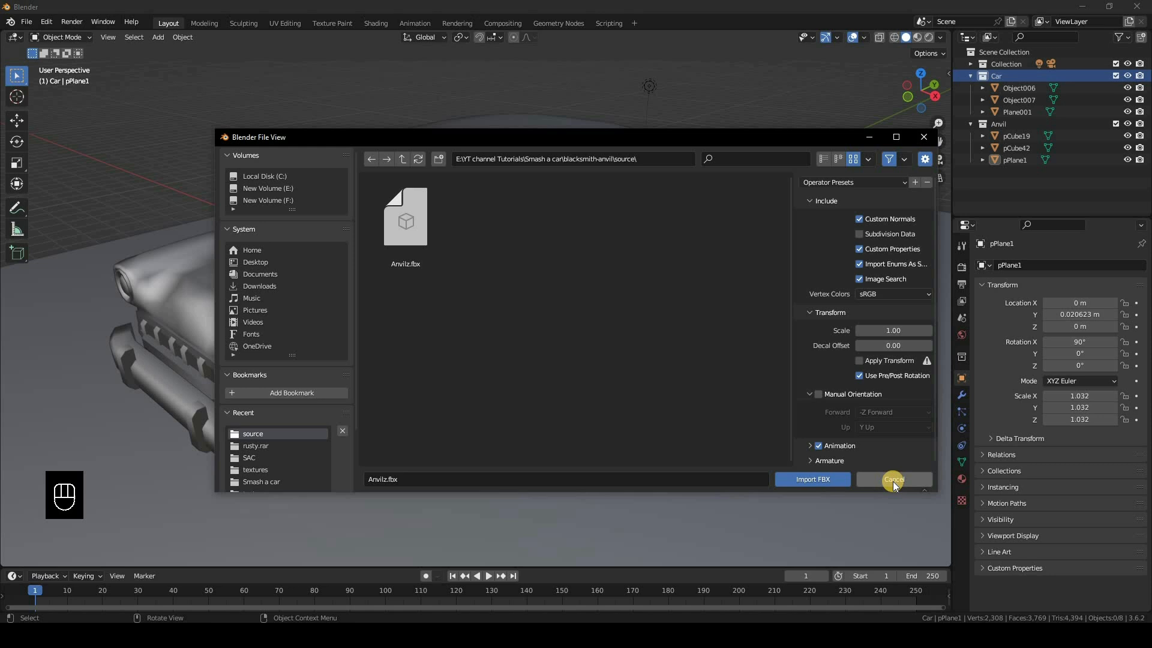
pyautogui.press('Escape')
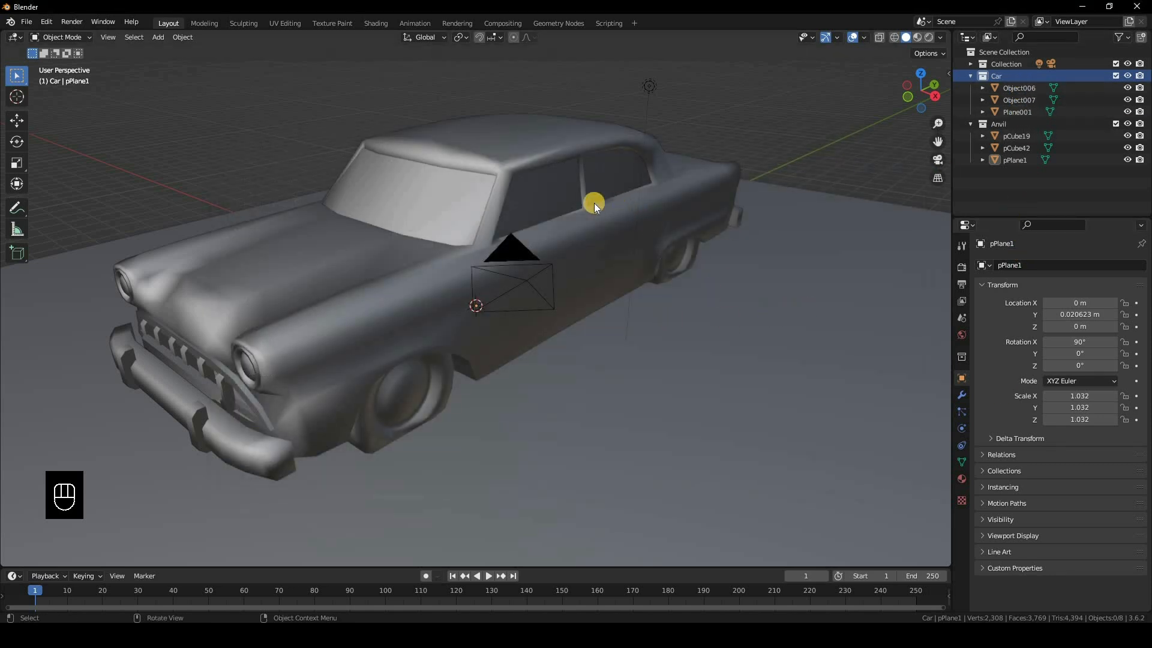
# - Select the car's window and body objects in turn, and hide the Car collection from the viewport
pyautogui.click(527, 196)
pyautogui.click(690, 204)
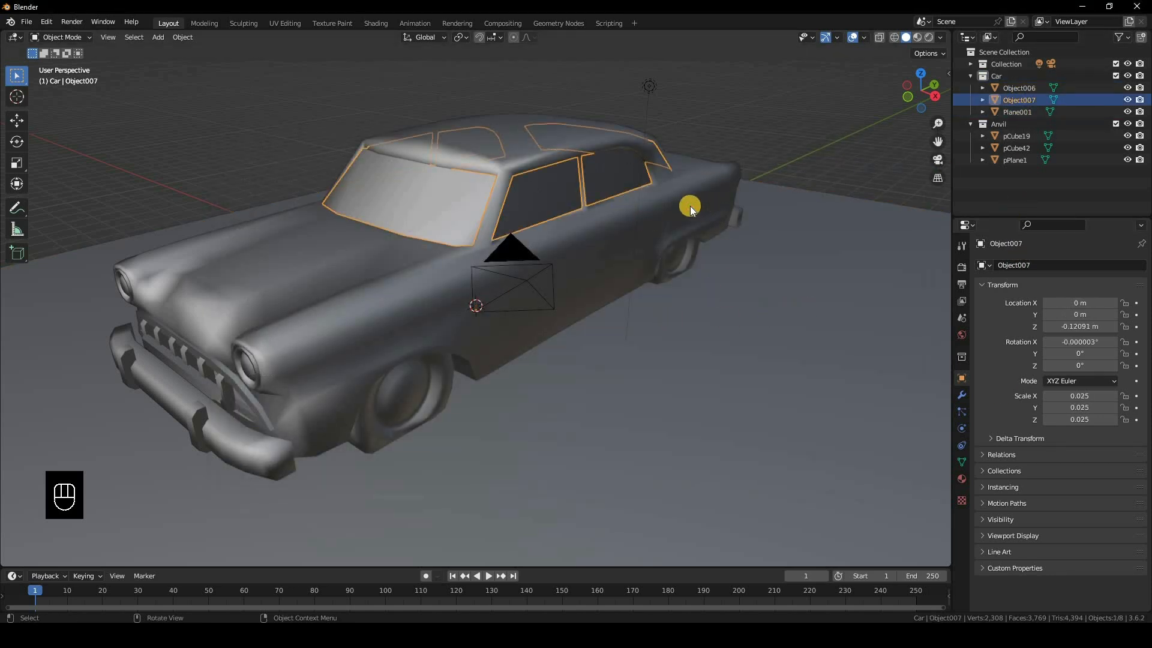
pyautogui.press('Up')
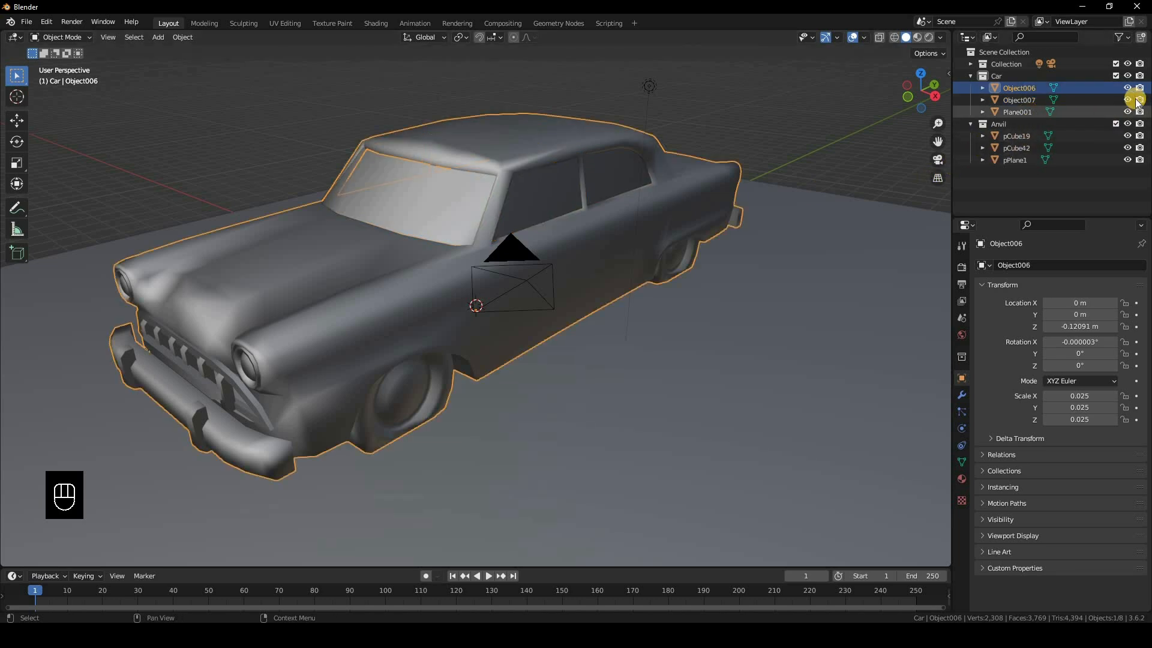
pyautogui.click(1128, 76)
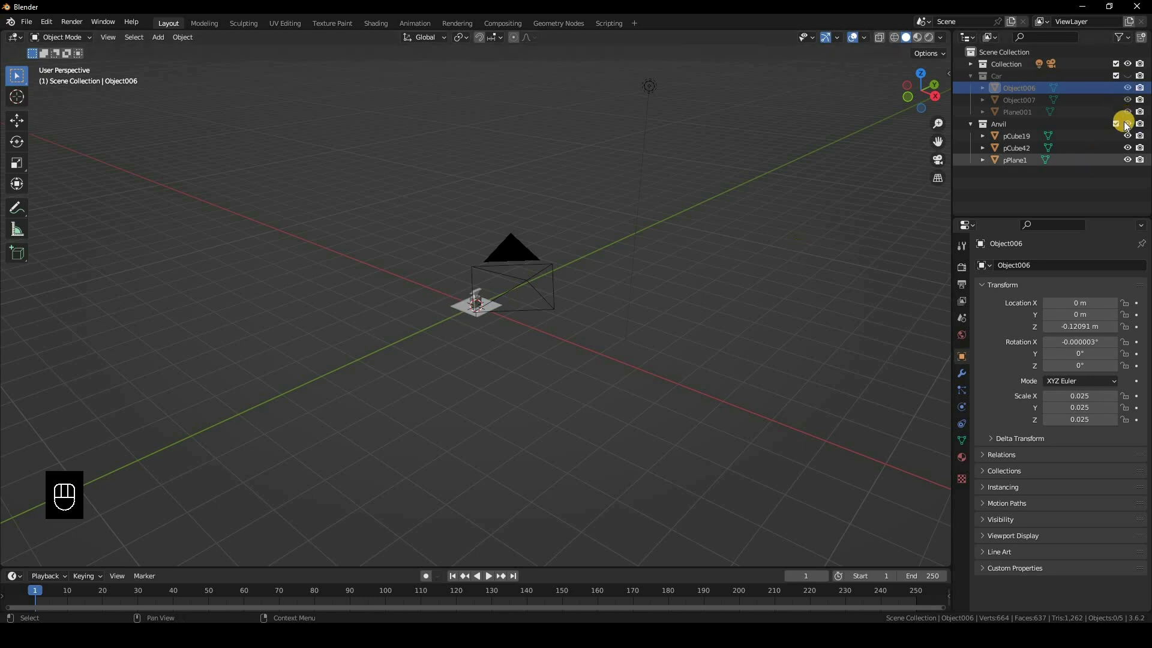
# - Delete the anvil's ground plane pPlane1 and its base block pCube19
pyautogui.scroll(4, 480, 322)
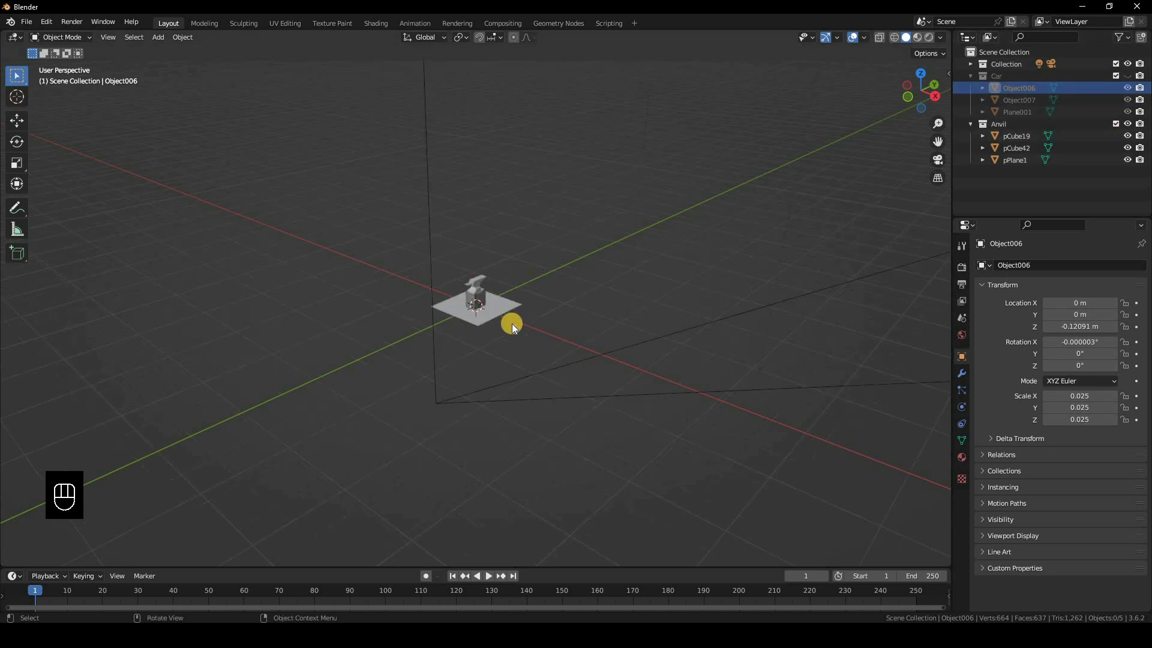
pyautogui.click(509, 311)
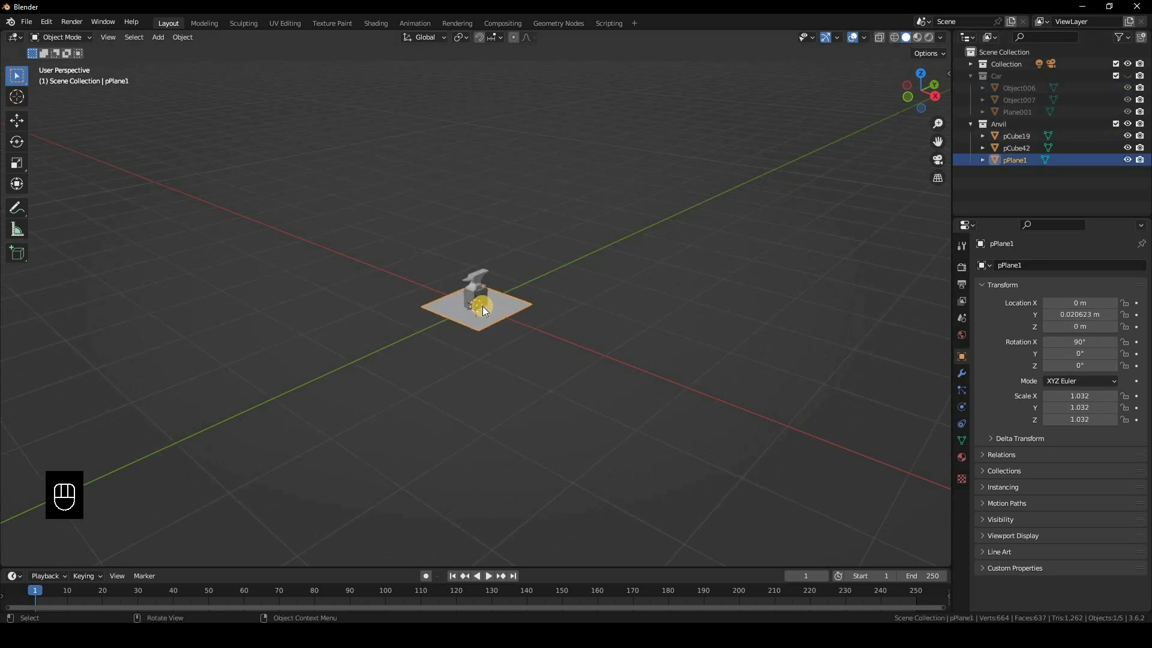
pyautogui.press('Delete')
pyautogui.click(463, 304)
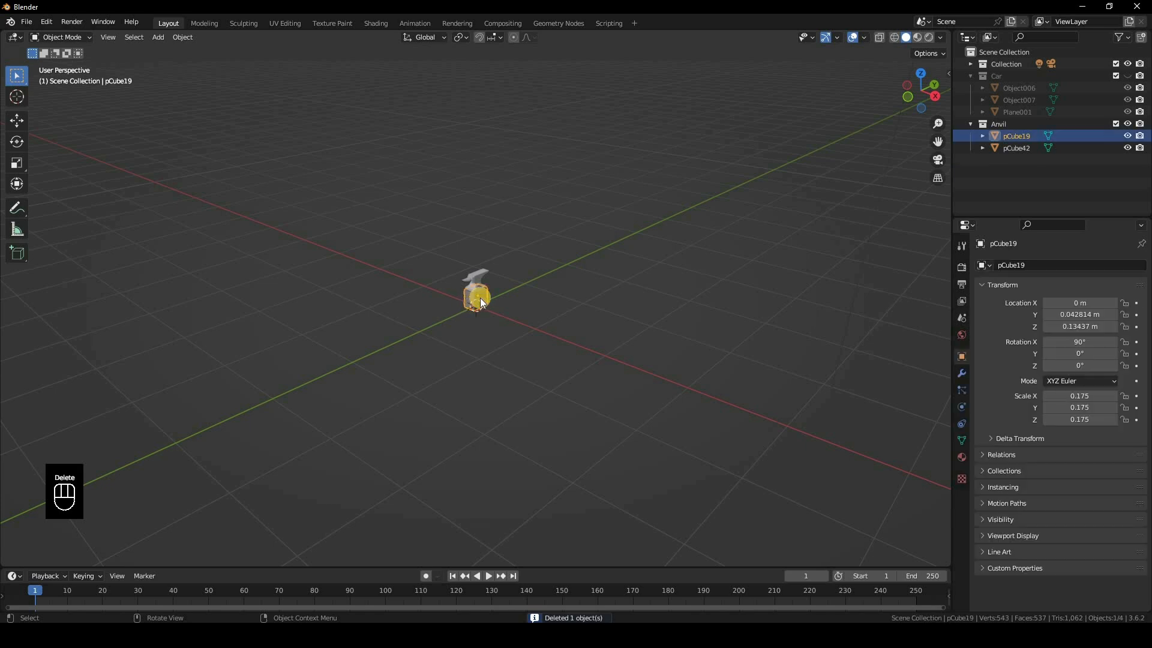
pyautogui.press('Delete')
# - Set the origin of the anvil object pCube42 to its geometry
pyautogui.click(479, 282)
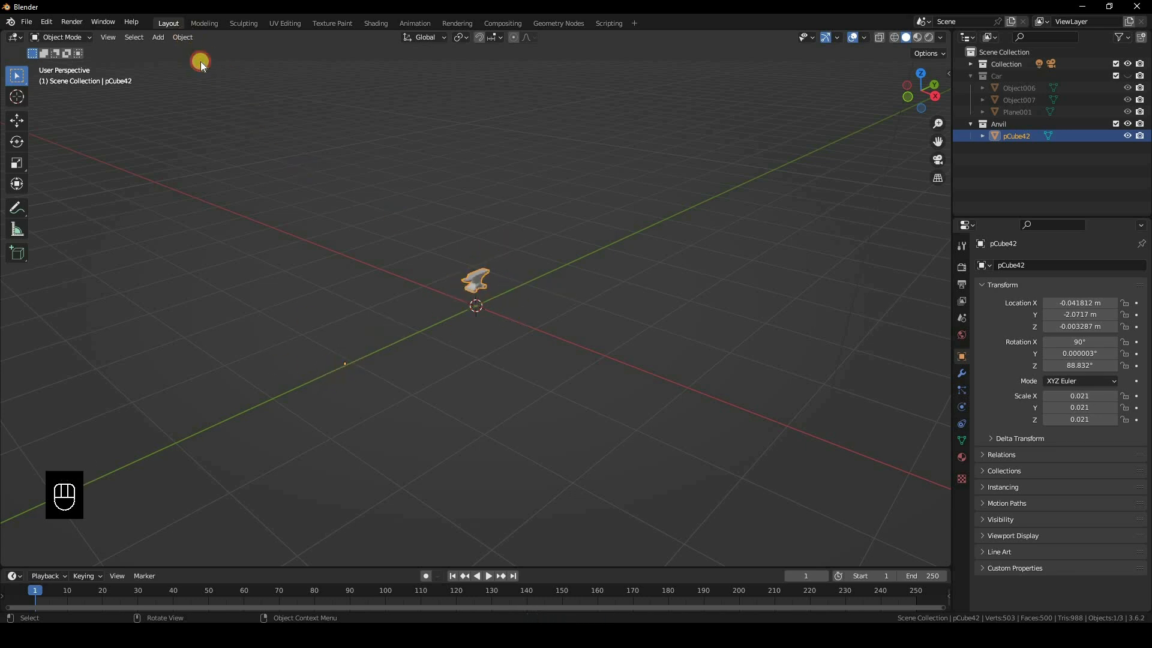
pyautogui.click(183, 37)
pyautogui.moveTo(207, 62)
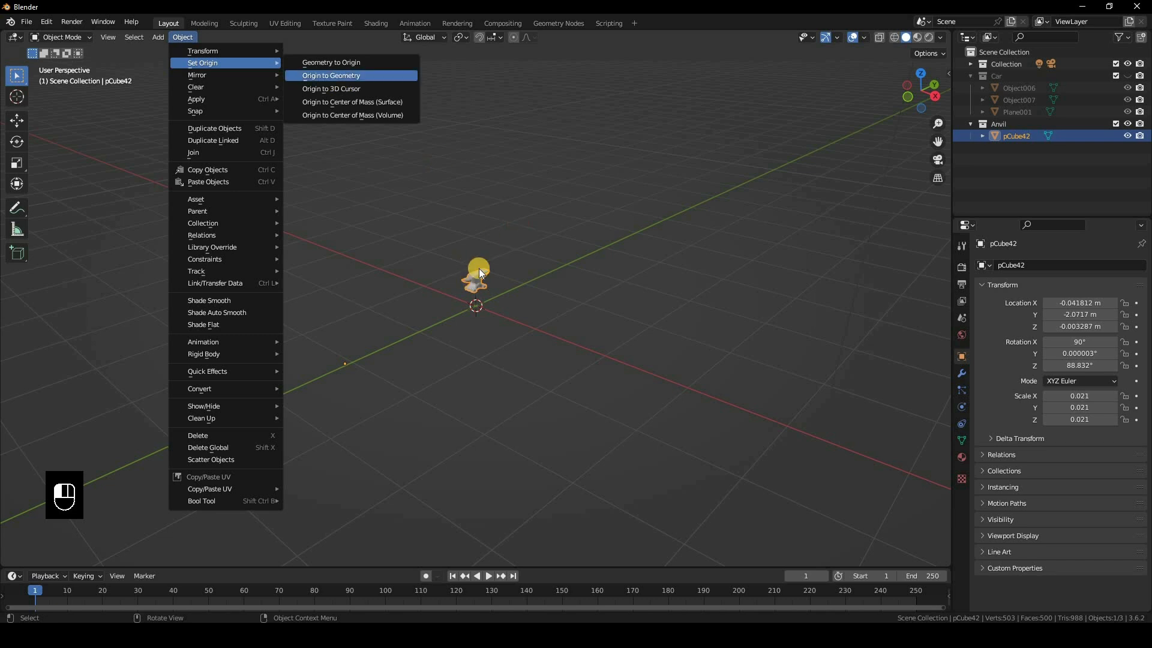
pyautogui.click(340, 76)
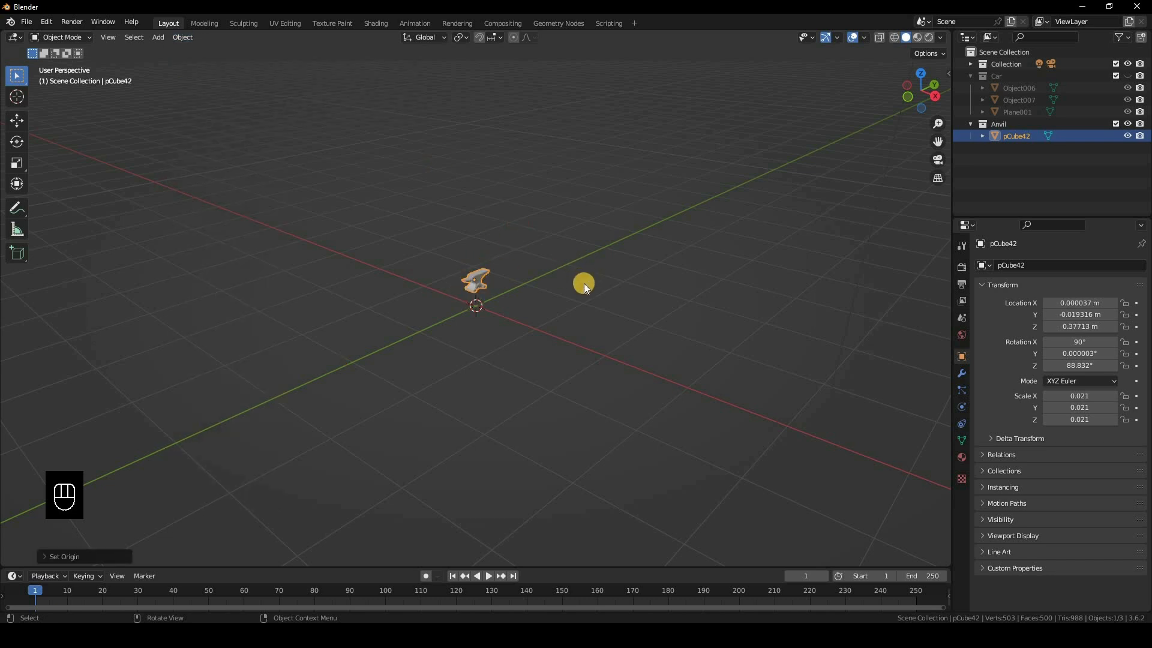
# - Move the anvil straight up to a Z location of about 5.06 m and show the Car collection again
pyautogui.scroll(-5, 584, 283)
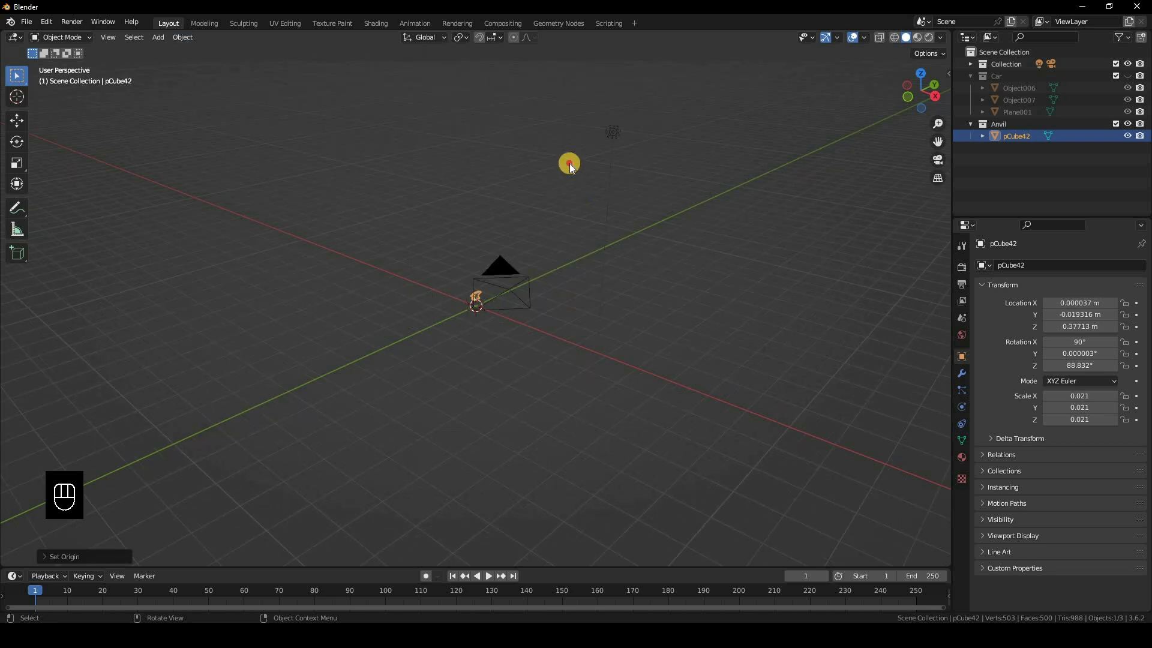
pyautogui.press('g')
pyautogui.press('z')
pyautogui.click(1125, 79)
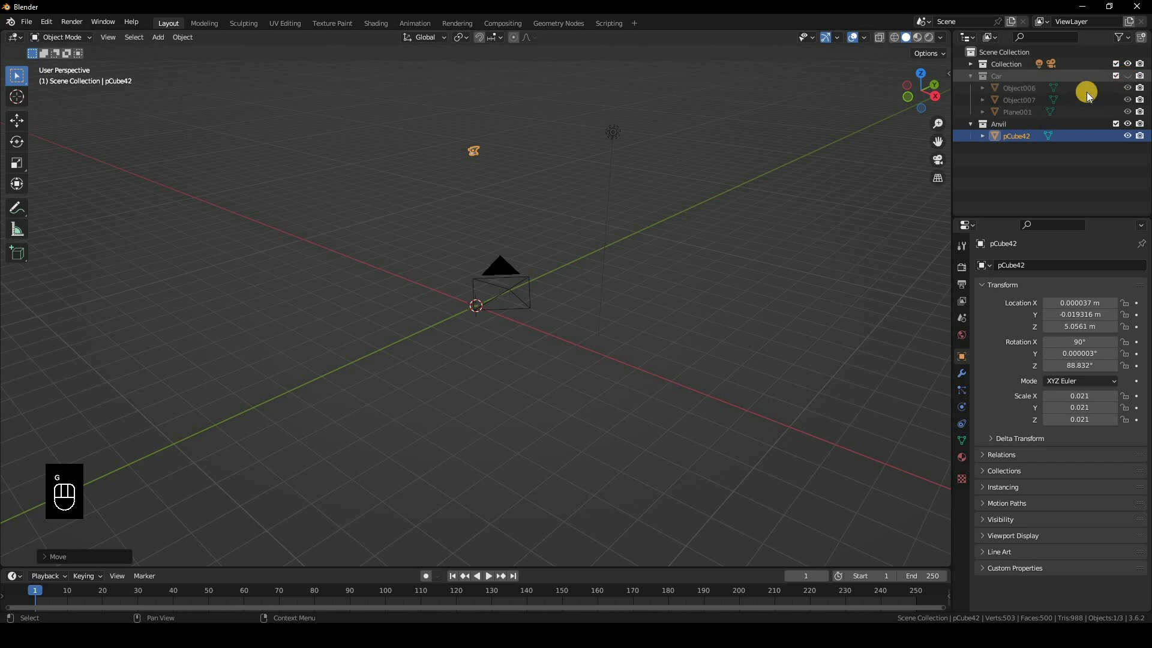
pyautogui.click(1127, 75)
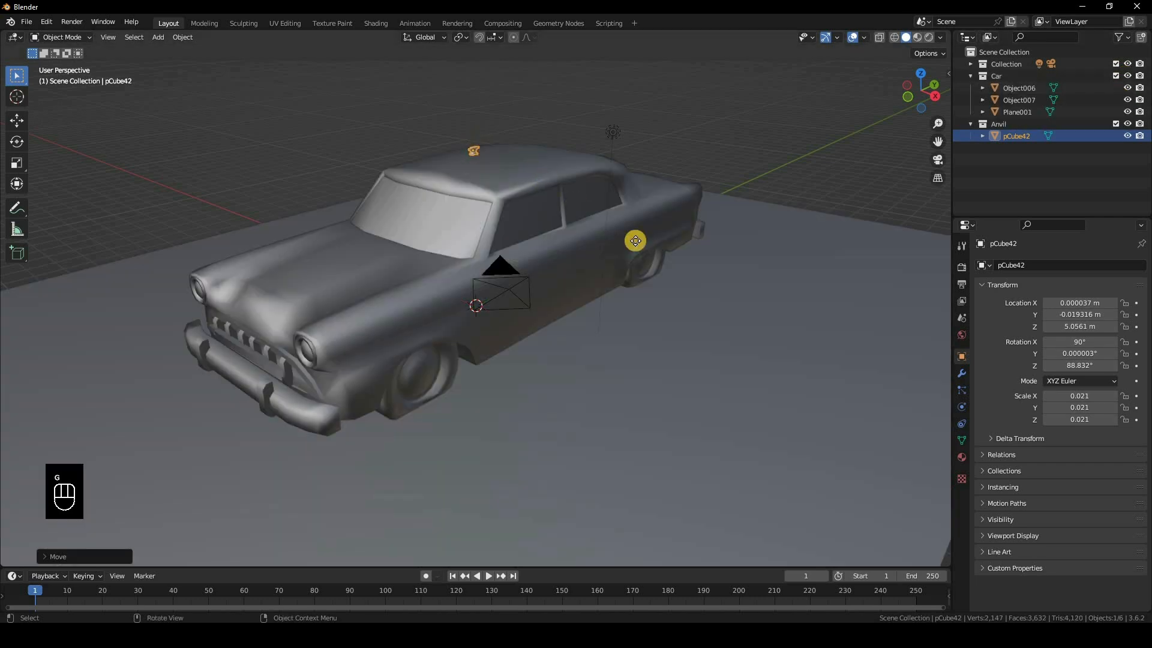
# - Raise the anvil along Z above the car roof to about 6.46 m
pyautogui.press('g')
pyautogui.press('z')
pyautogui.click(622, 193)
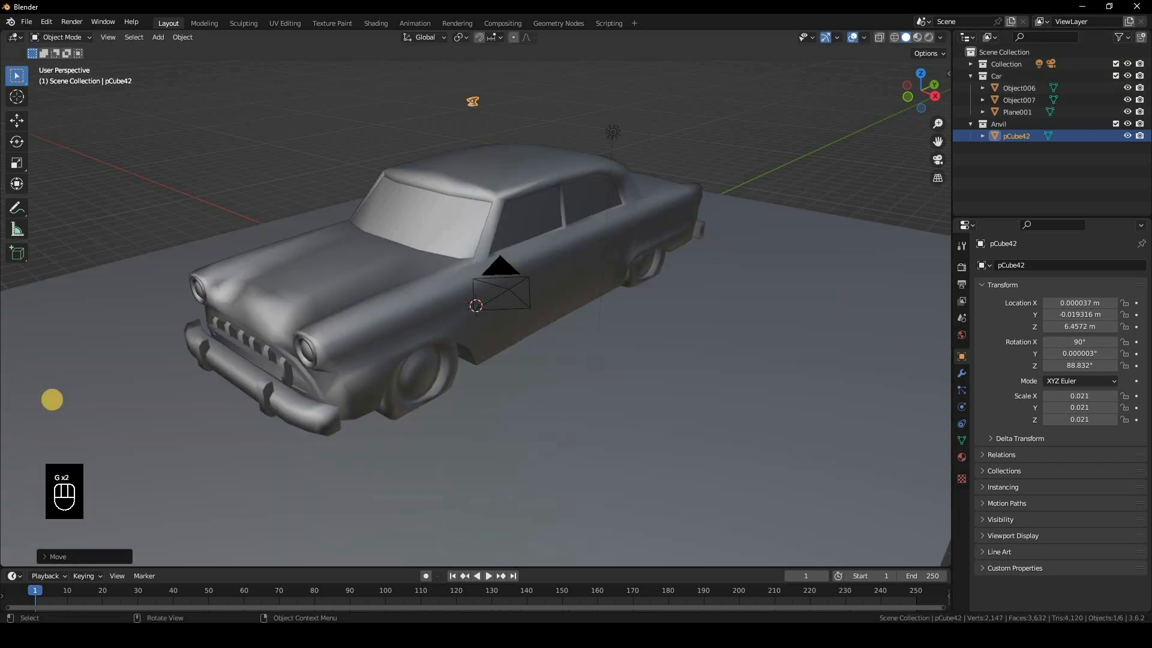
# - Scale the anvil up uniformly by about 4.99 and apply its scale
pyautogui.press('s')
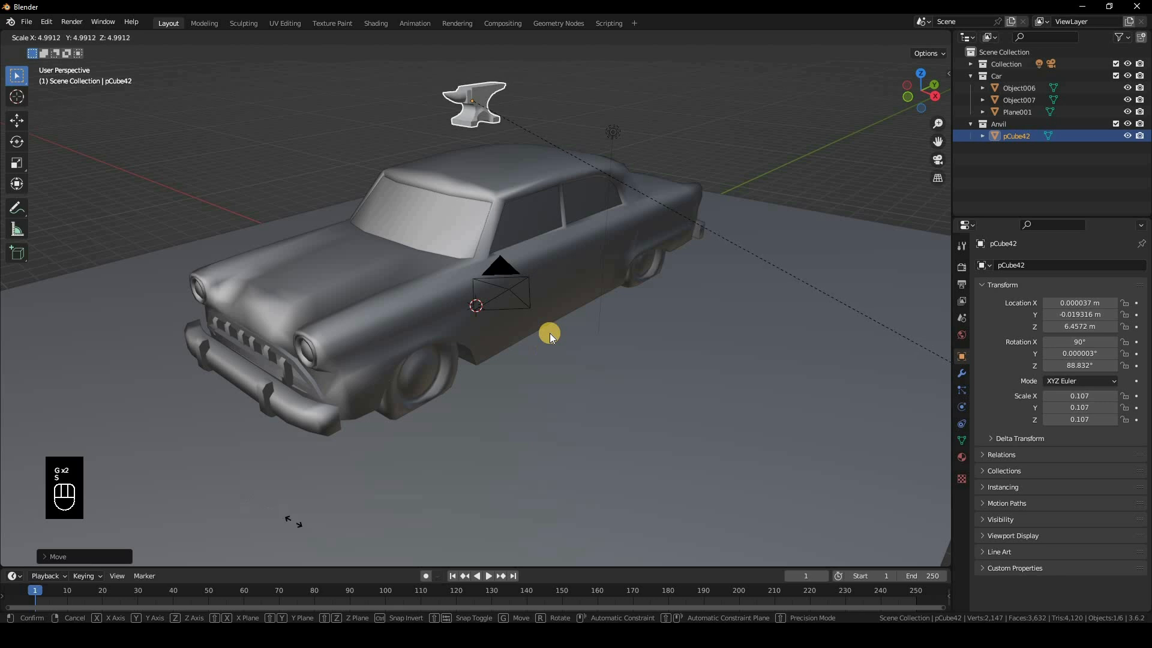
pyautogui.click(549, 333)
pyautogui.press('KP_1')
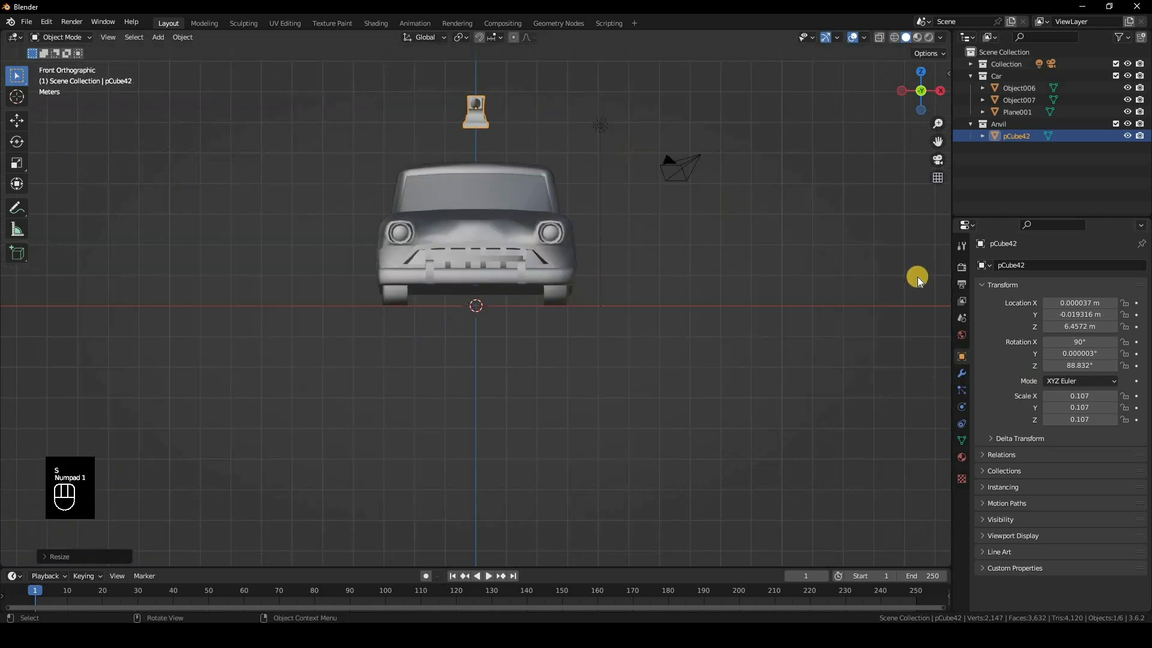
pyautogui.hotkey('ctrl', 'a')
pyautogui.click(535, 133)
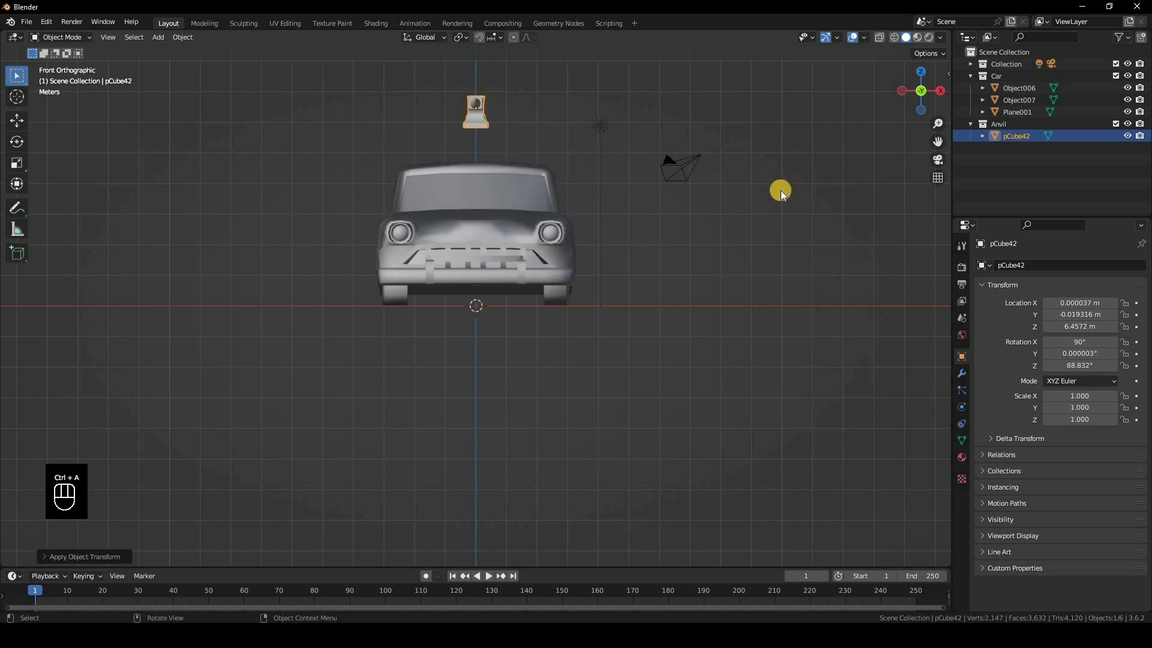
# - Hide the car's window glass, Object007, leaving the body and ground plane shown
pyautogui.moveTo(661, 218); pyautogui.dragTo(532, 237, button='middle')
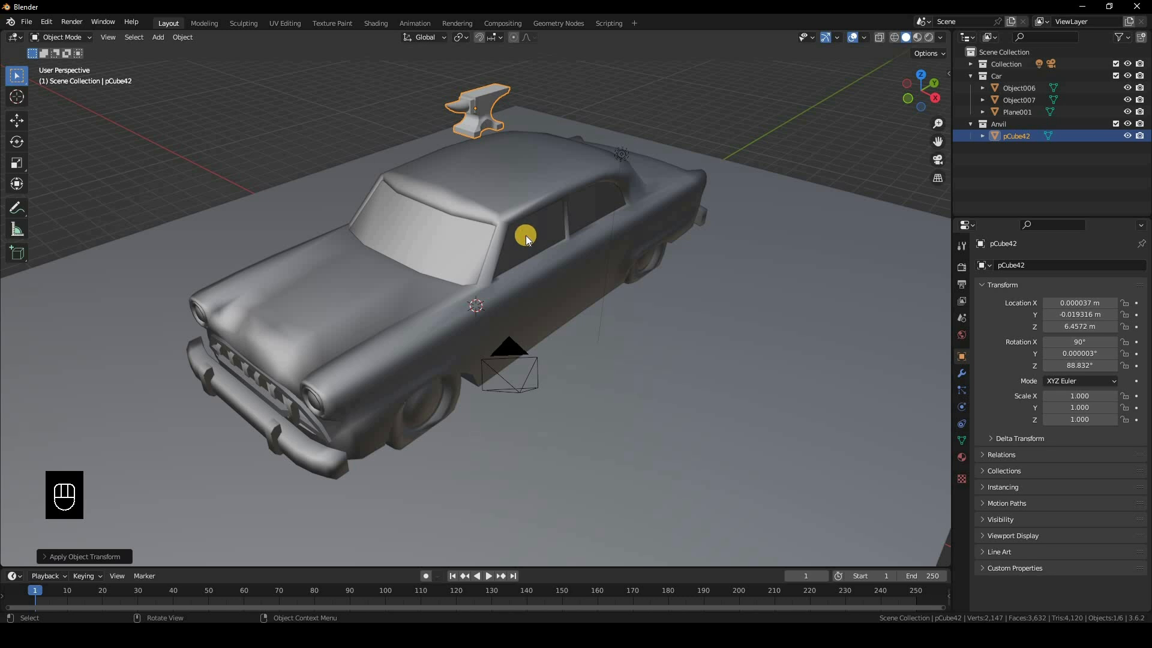
pyautogui.click(526, 235)
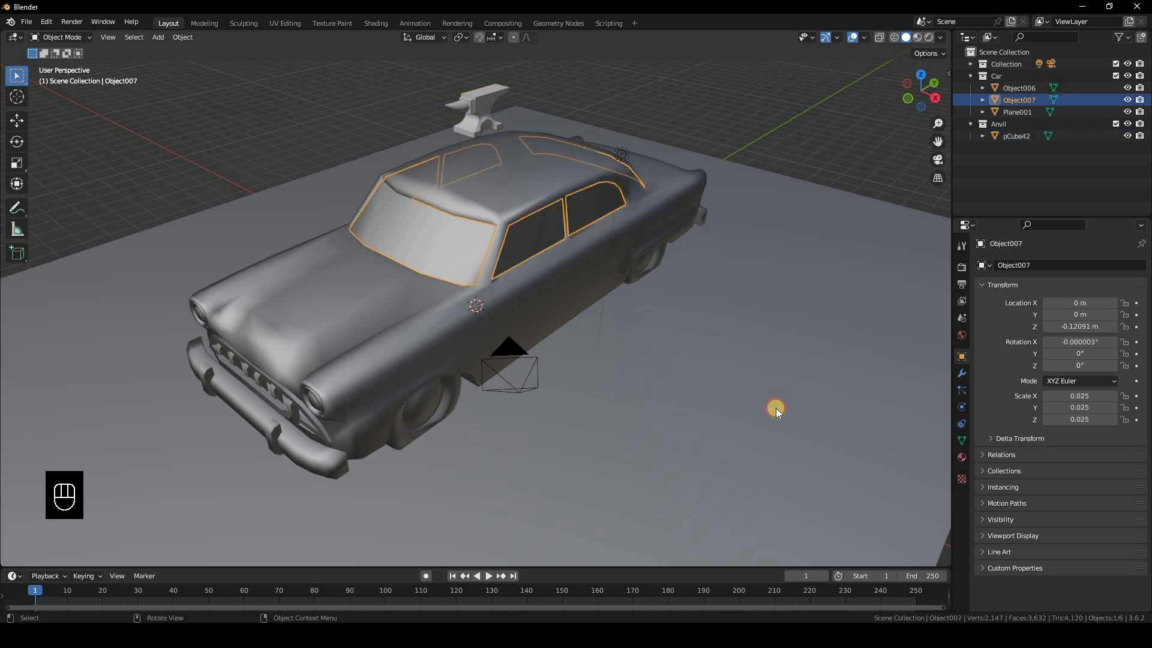
pyautogui.click(560, 279)
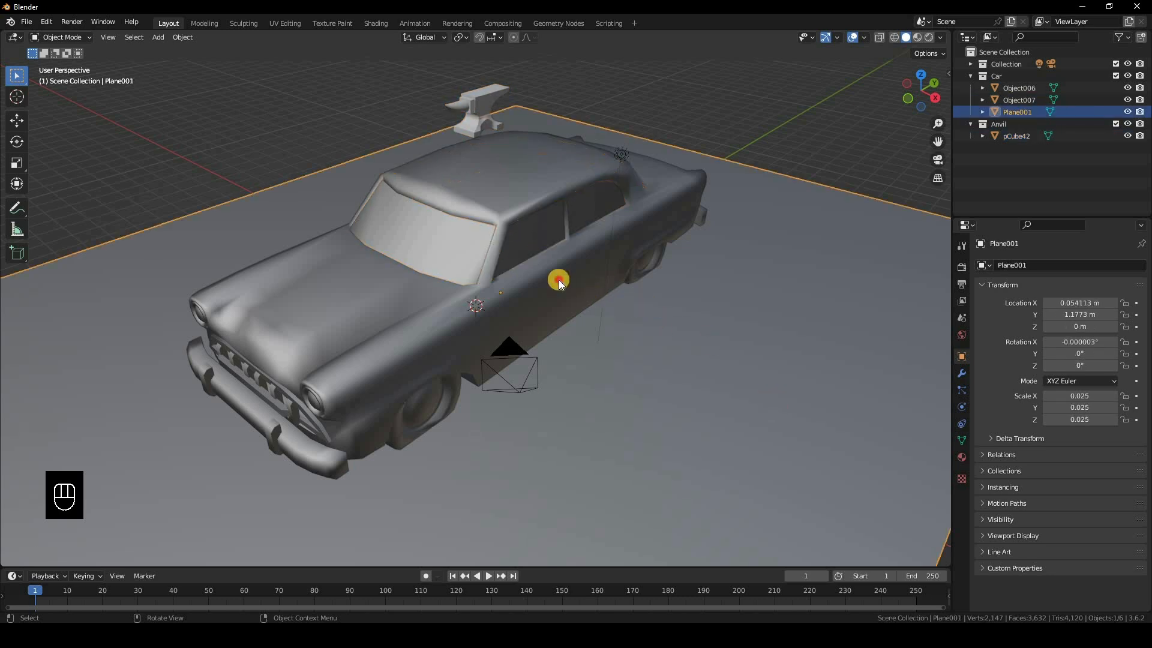
pyautogui.click(456, 247)
pyautogui.click(1110, 102)
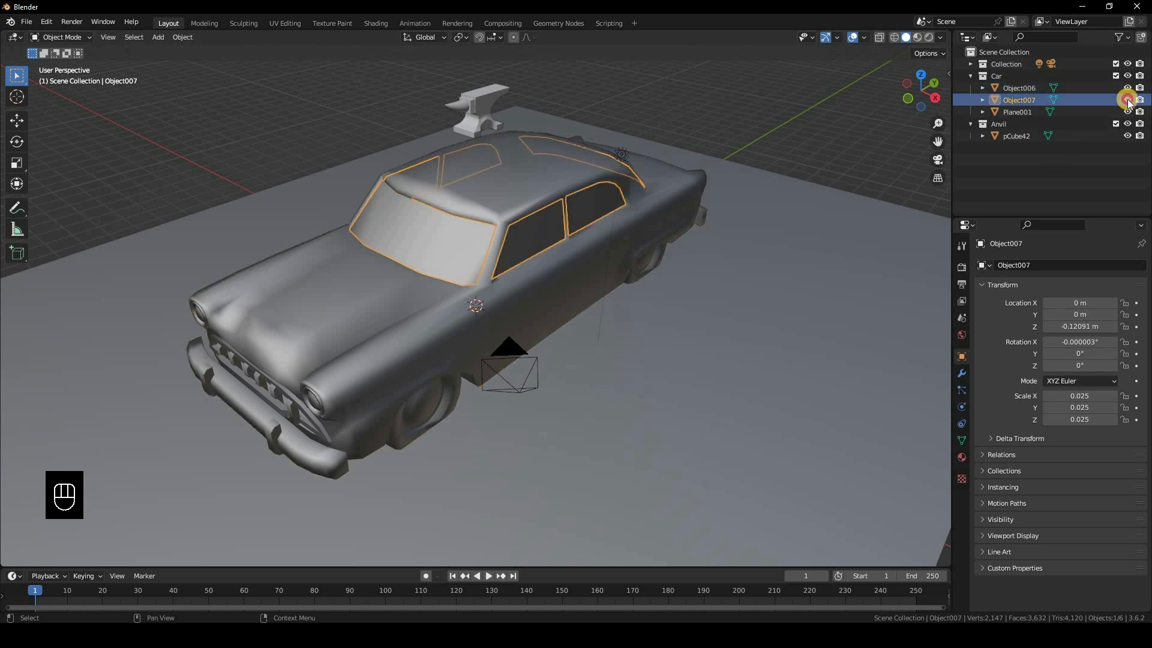
pyautogui.click(1127, 100)
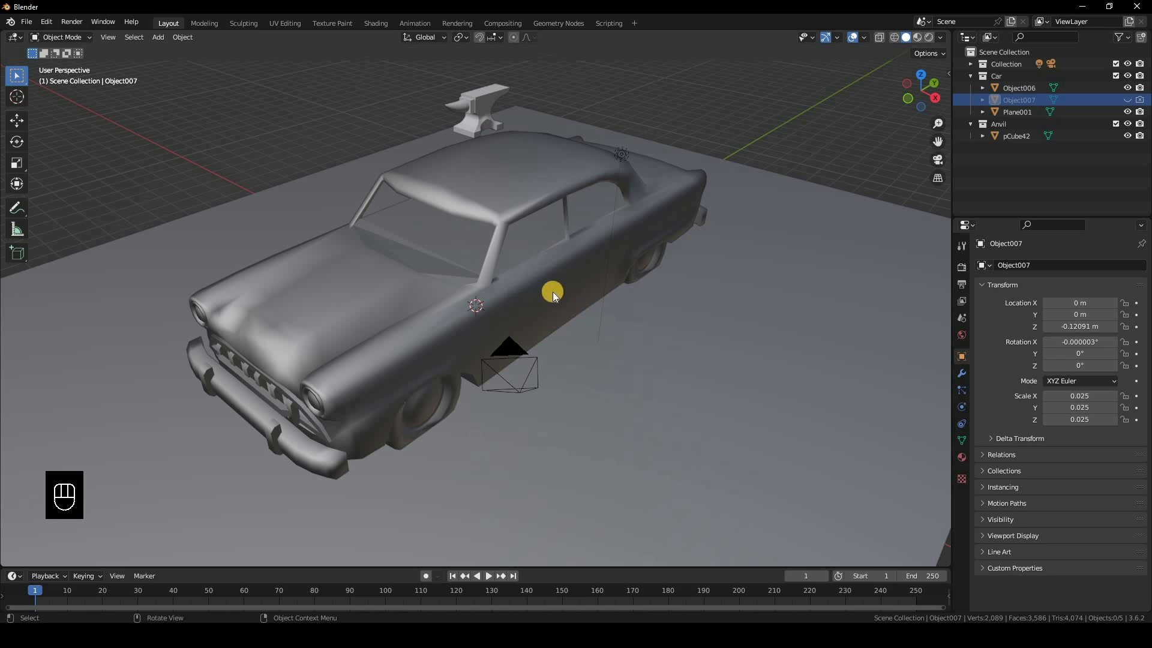
# - Examine the car's mesh topology in wireframe shading and return to solid shading
pyautogui.moveTo(576, 269); pyautogui.dragTo(599, 113, button='middle')
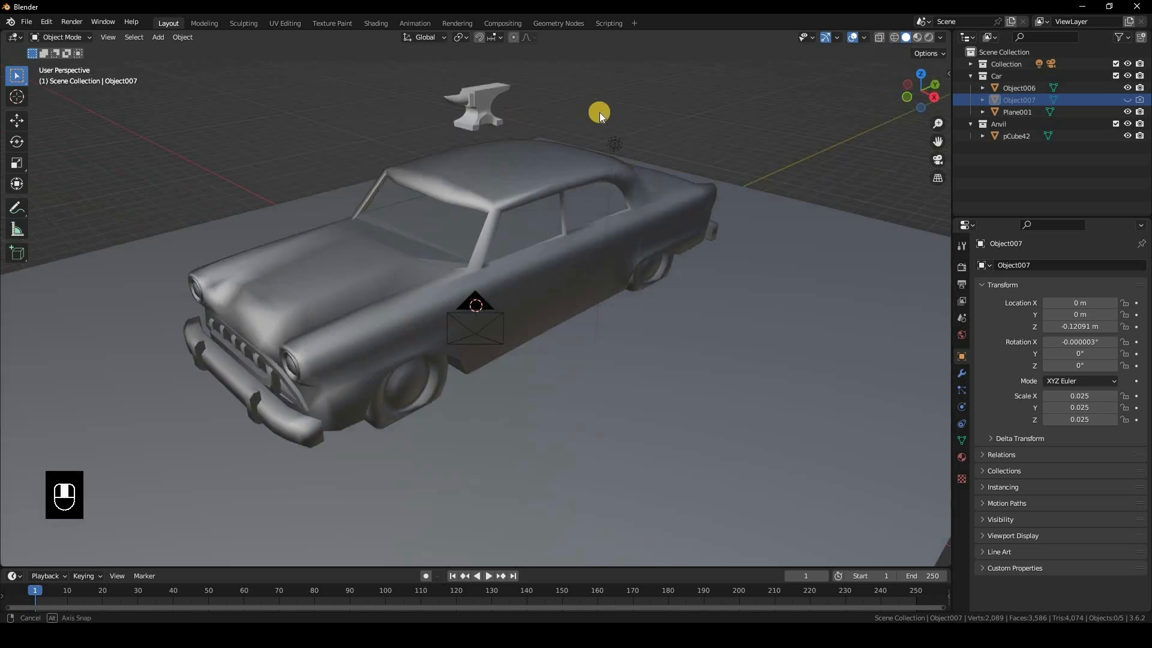
pyautogui.press('z')
pyautogui.click(472, 124)
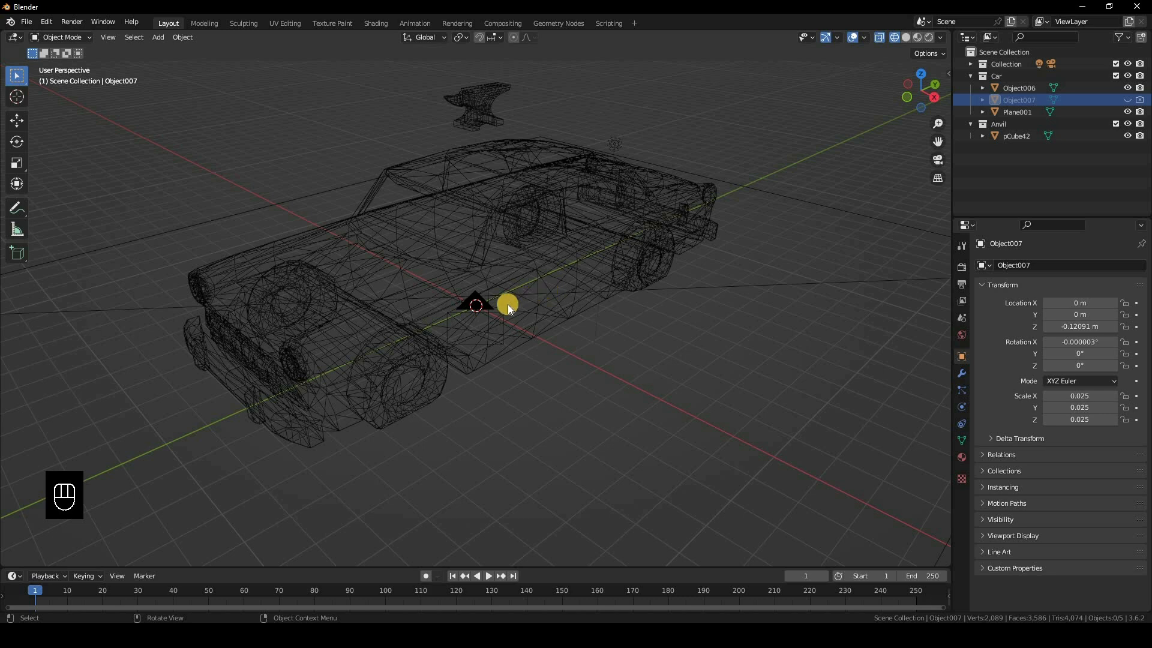
pyautogui.press('z')
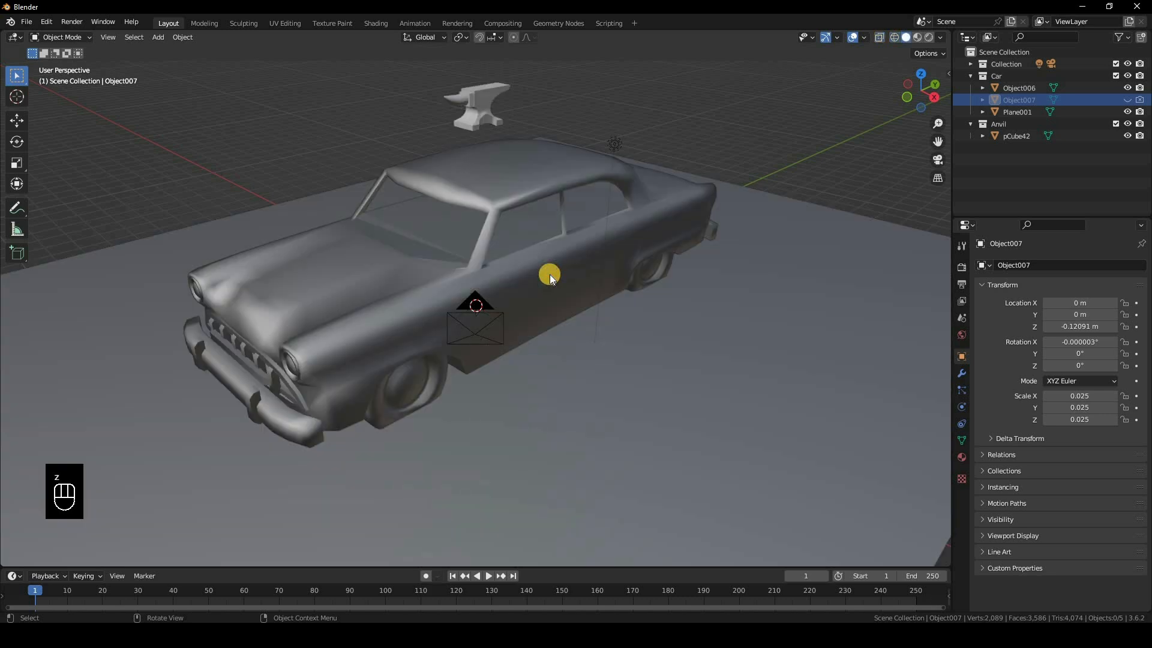
# - Convert all triangles of the car body Object006 to quads and return to Object Mode
pyautogui.click(550, 275)
pyautogui.press('Tab')
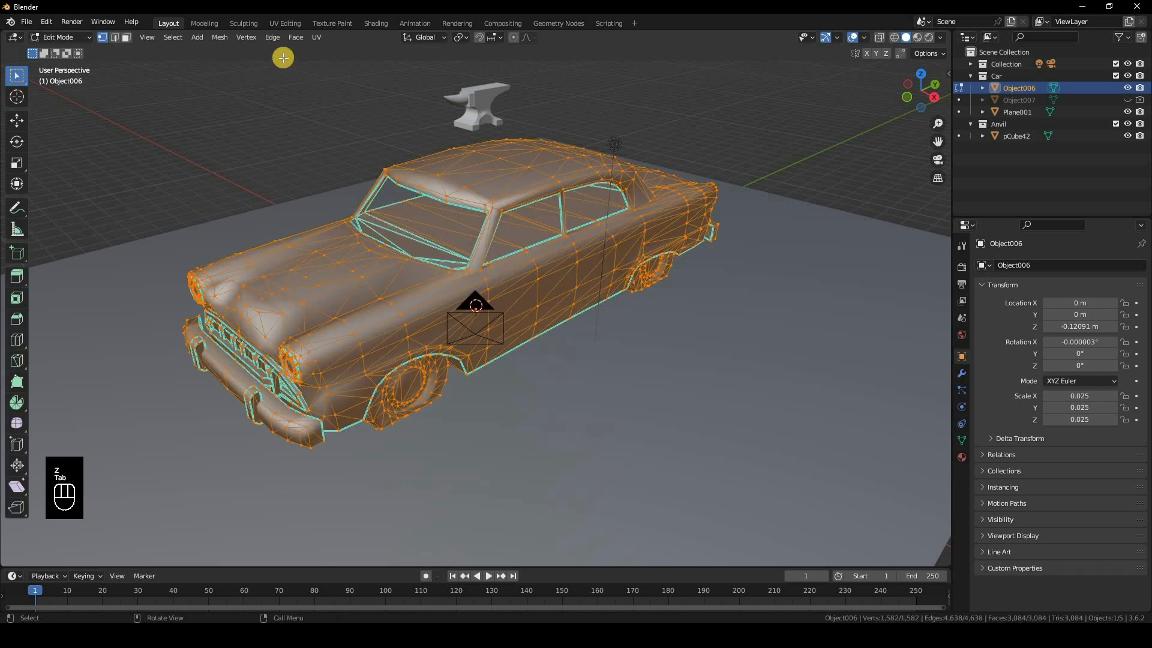
pyautogui.press('a')
pyautogui.click(298, 37)
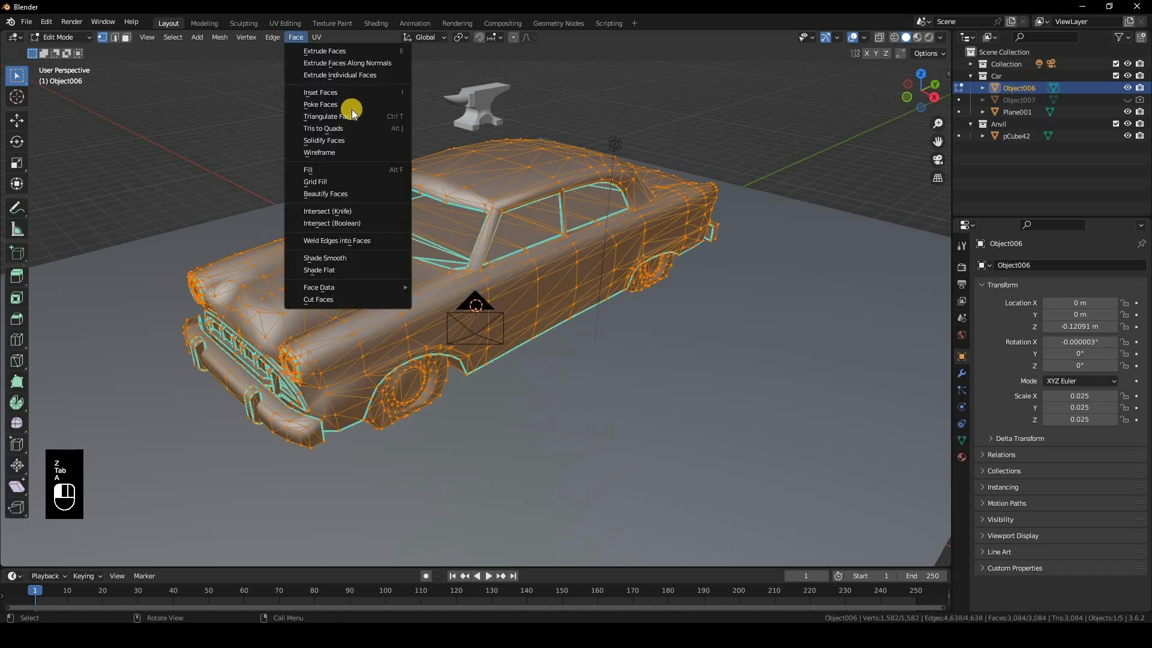
pyautogui.click(354, 128)
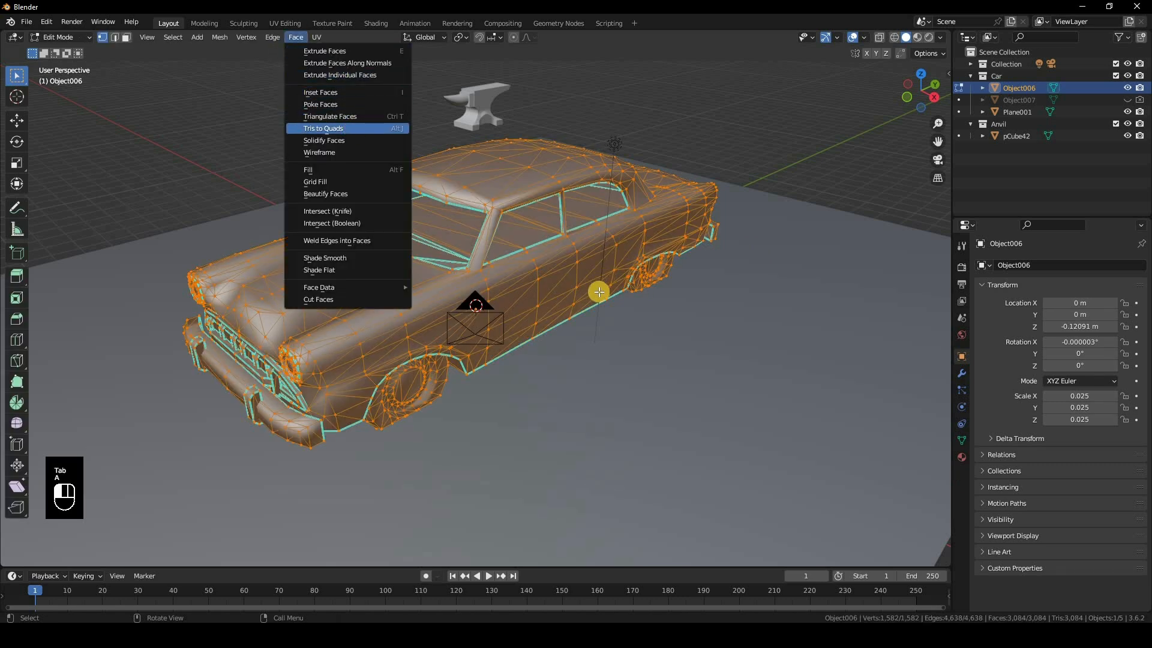
pyautogui.press('Tab')
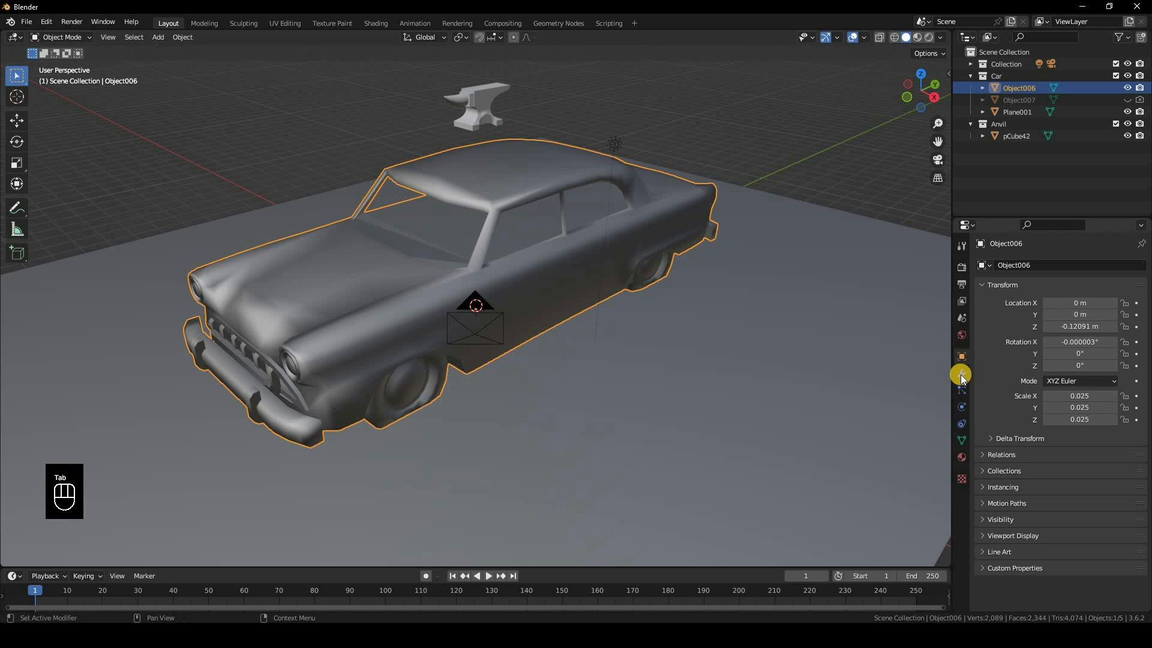
# - Add a Subdivision Surface modifier to the car body
pyautogui.click(1002, 266)
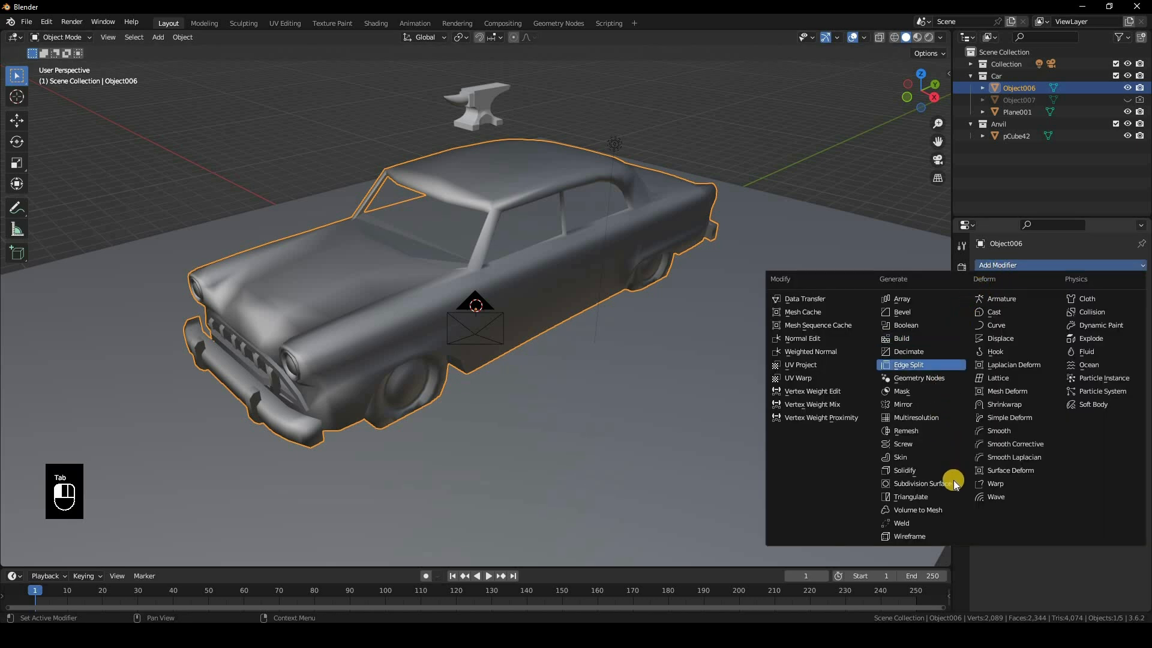
pyautogui.click(922, 483)
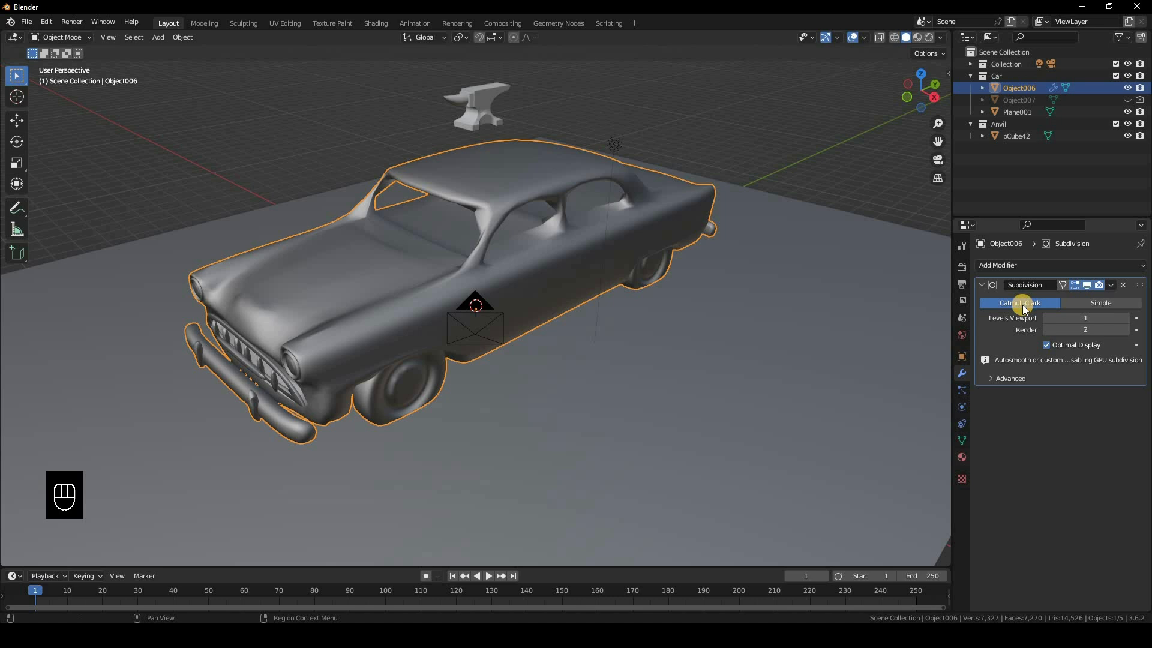
# - Switch the car body's Subdivision modifier to Simple and toggle its viewport display to compare the shape with and without it
pyautogui.click(1106, 303)
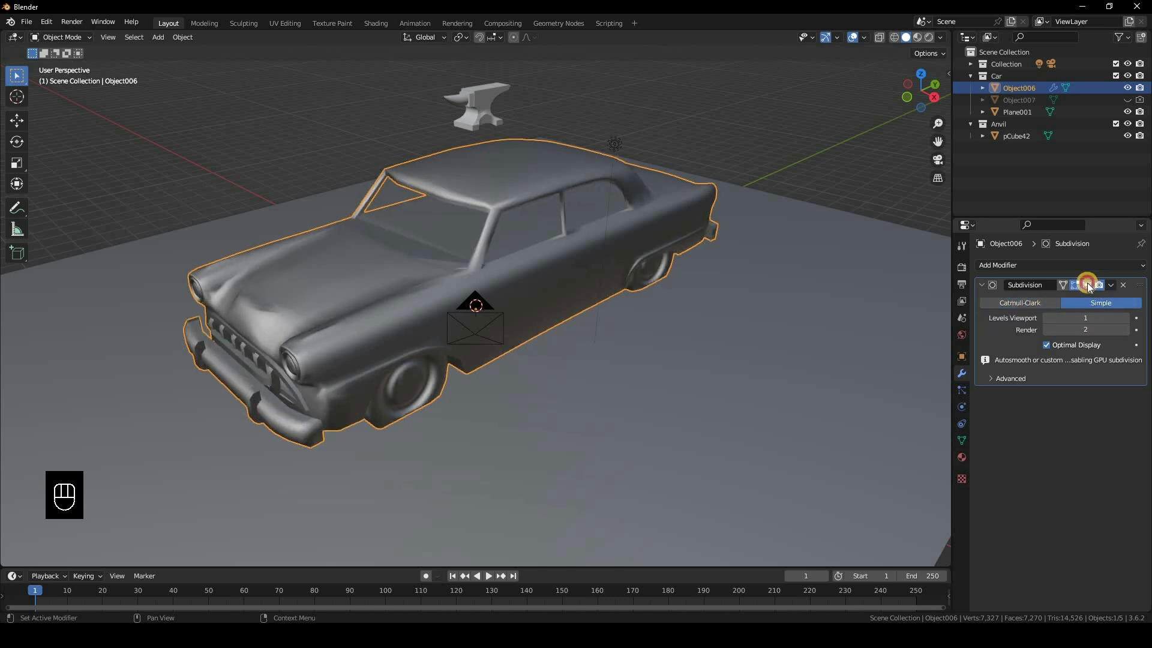
pyautogui.click(1087, 285)
pyautogui.click(1087, 284)
pyautogui.click(1087, 284)
pyautogui.click(1087, 284)
pyautogui.click(1087, 285)
# - Enable Use Custom Normals in the Subdivision modifier's advanced options and set its viewport level to 2
pyautogui.click(991, 379)
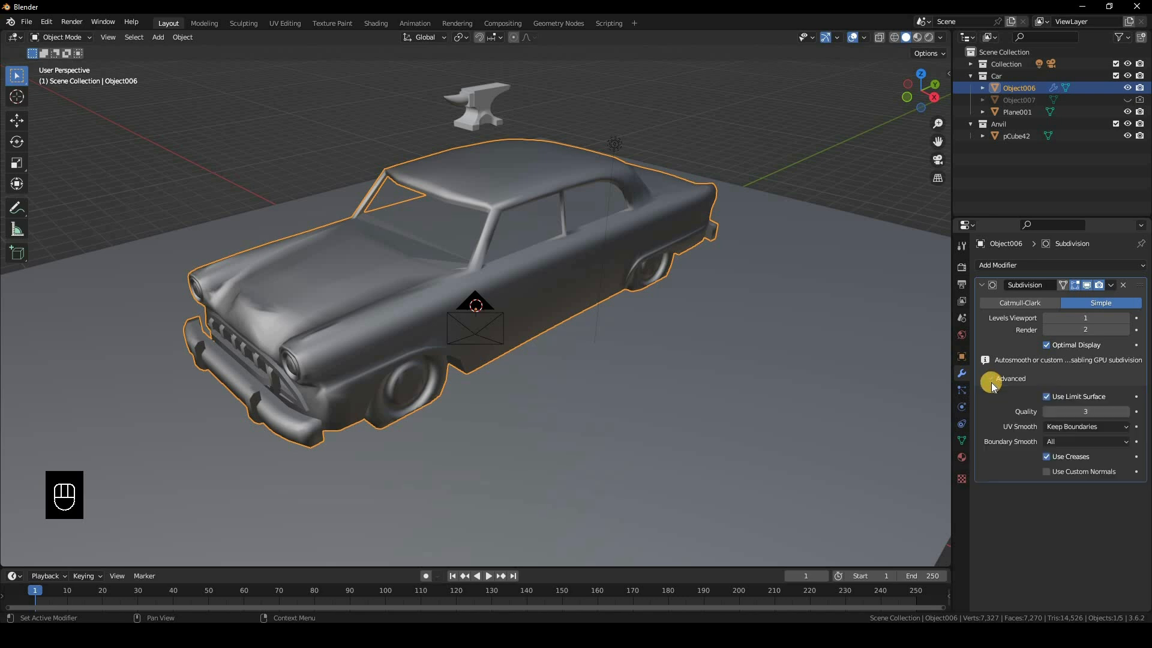
pyautogui.click(1047, 472)
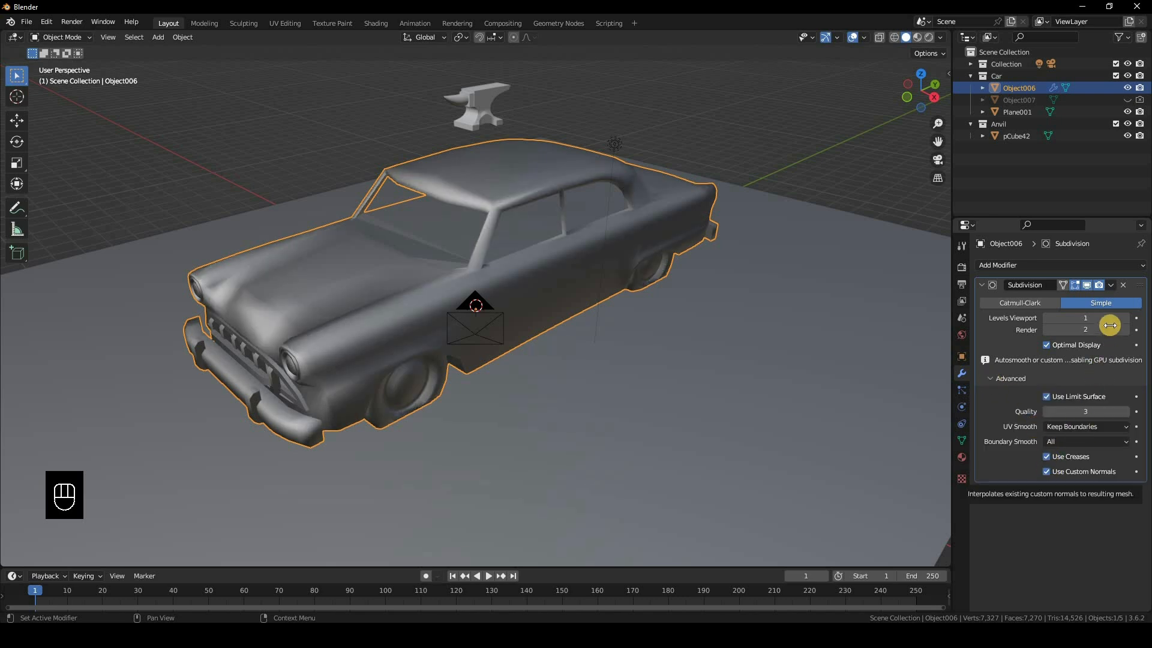
pyautogui.click(1130, 324)
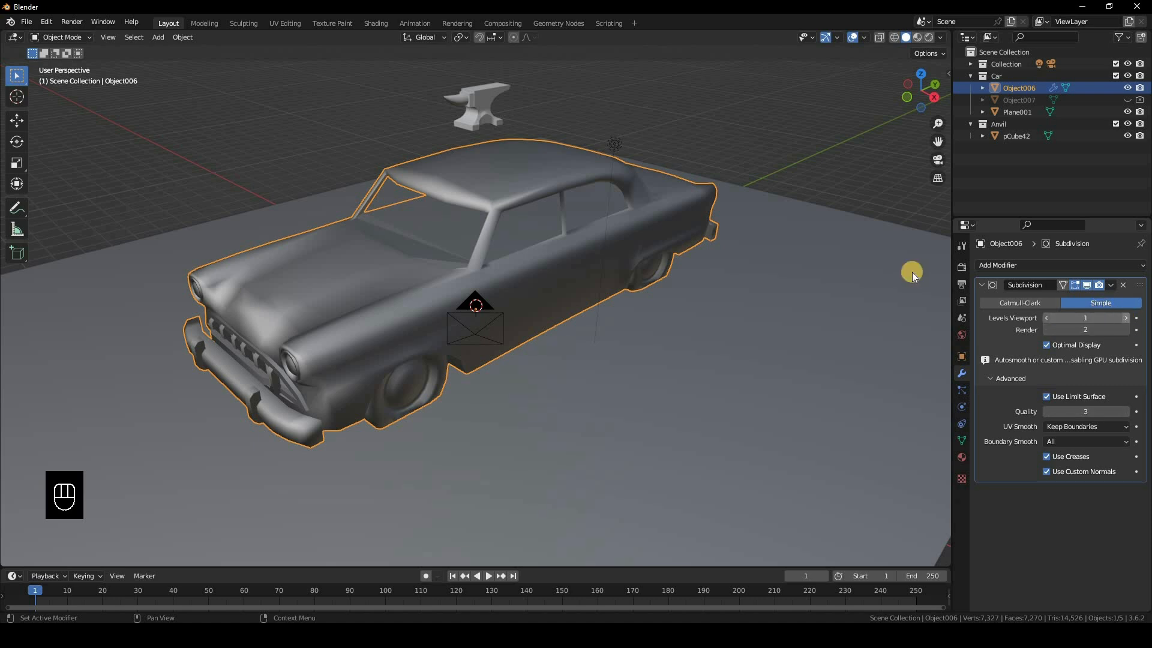
pyautogui.click(977, 281)
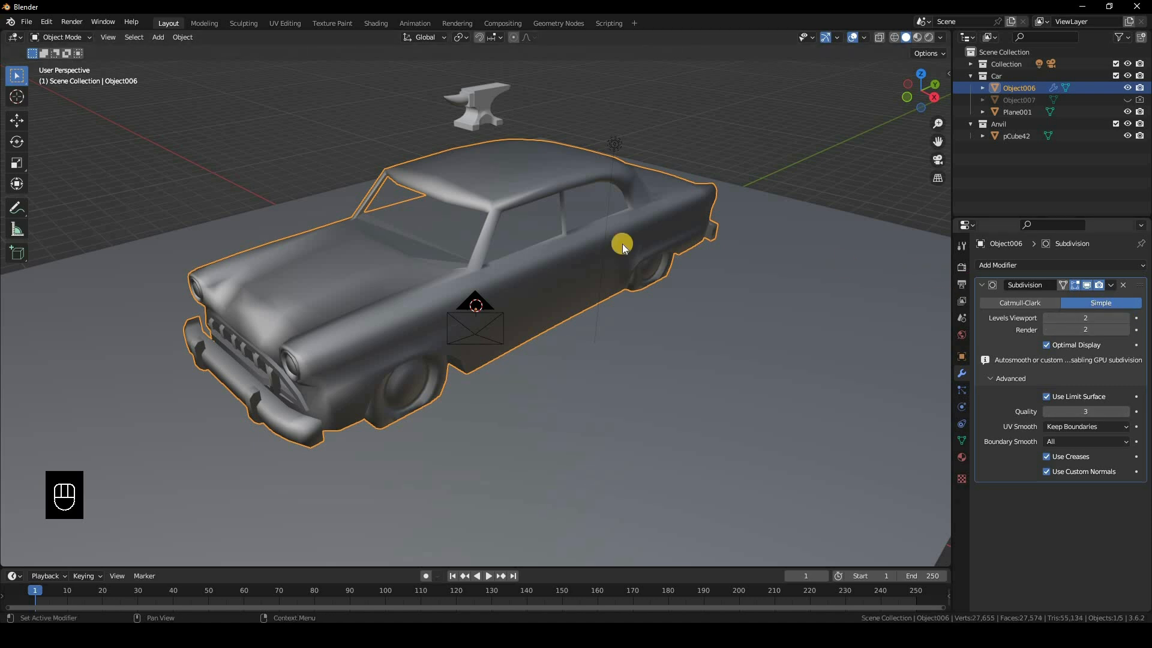
# - Switch to the Shading workspace and delete the image texture and normal map nodes from the car body's Material #294
pyautogui.click(962, 457)
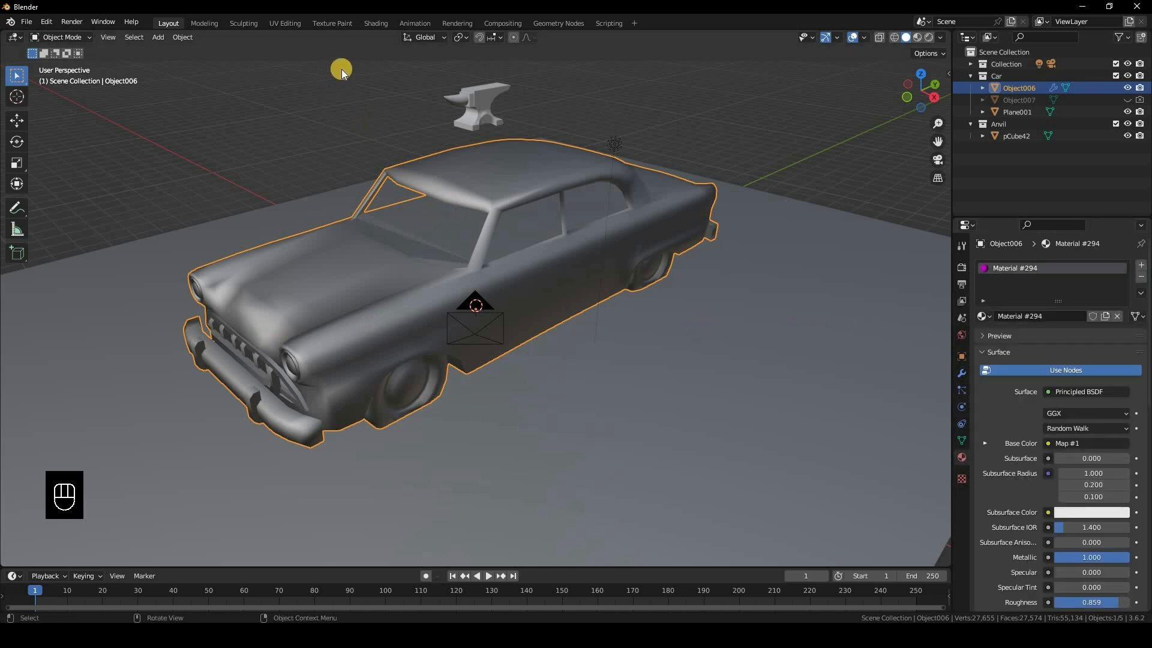
pyautogui.click(379, 28)
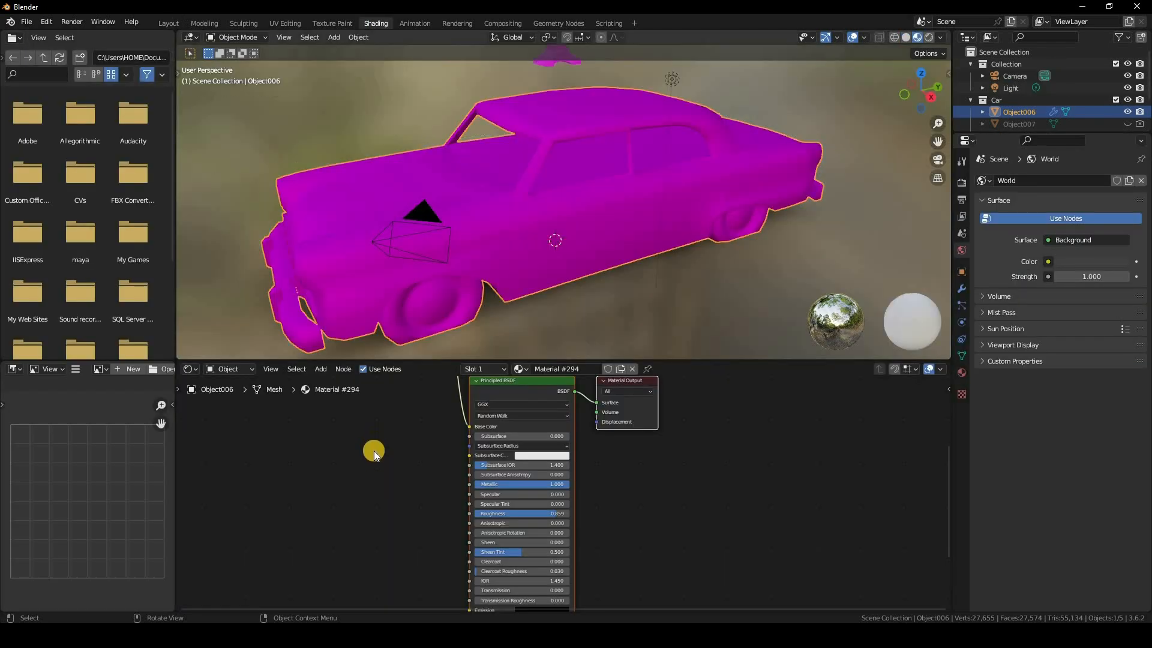
pyautogui.scroll(-6, 374, 456)
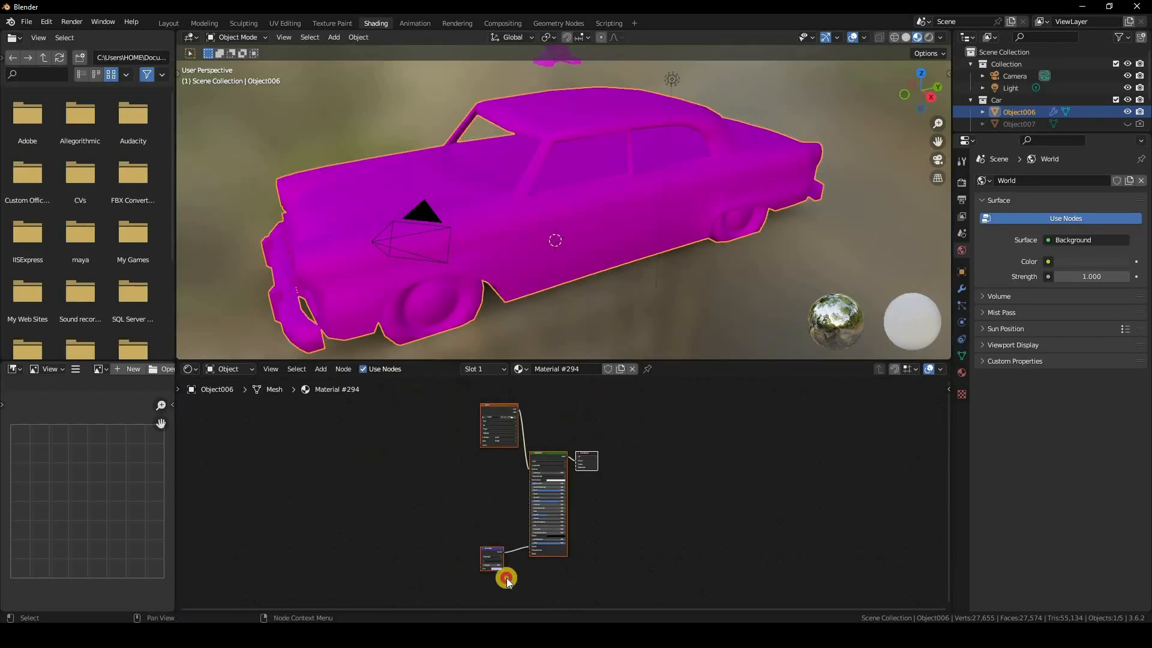
pyautogui.moveTo(417, 404); pyautogui.dragTo(520, 576)
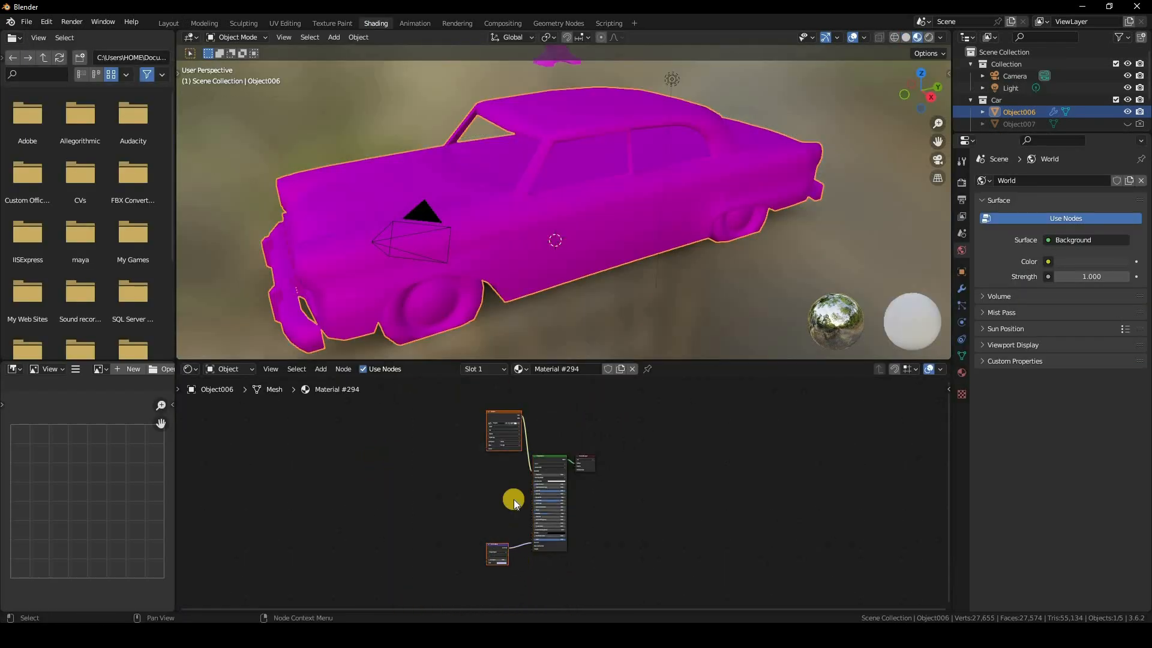
pyautogui.press('Delete')
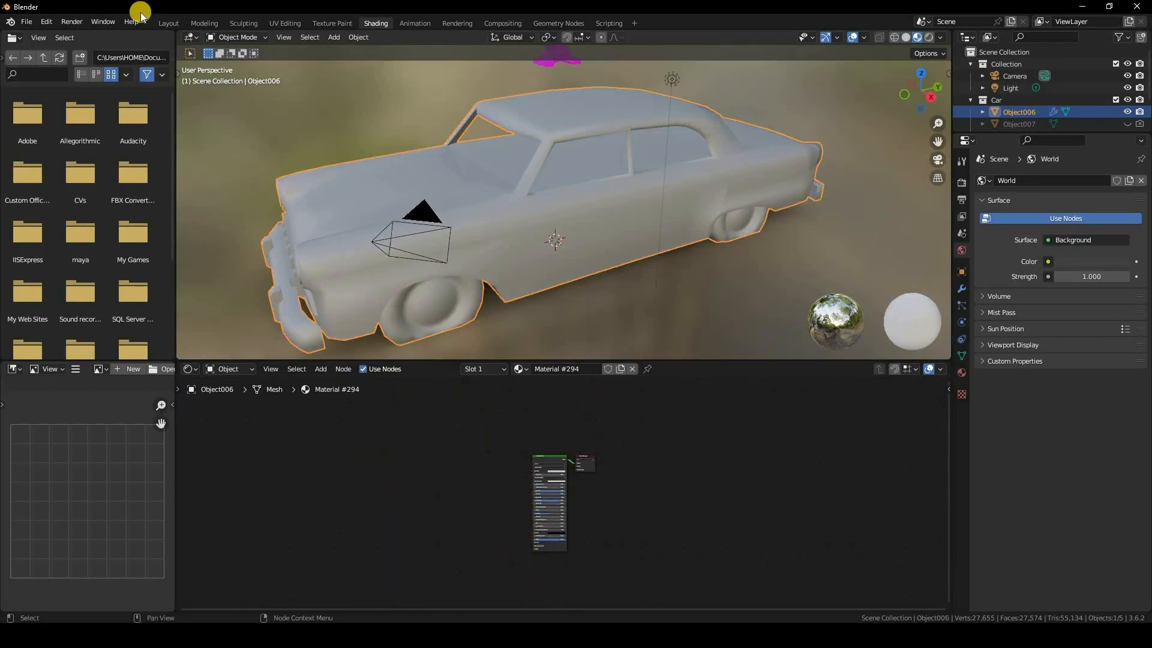
# - Search the add-on preferences for "node" to check whether Node Wrangler is enabled, then close the preferences
pyautogui.click(48, 21)
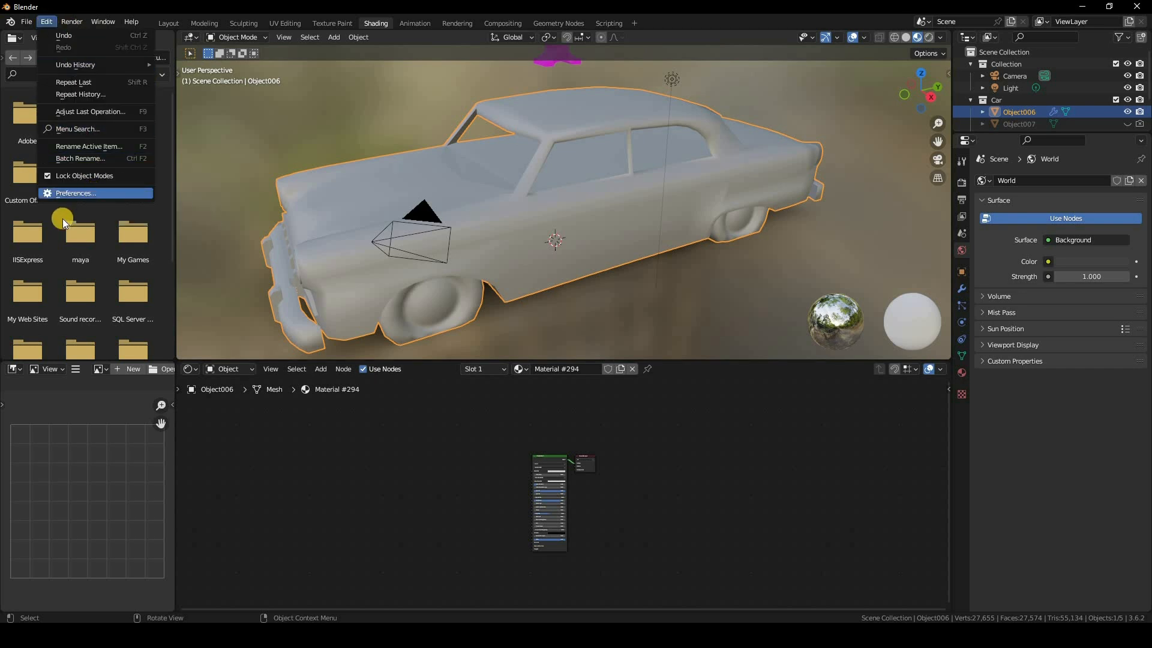
pyautogui.click(76, 193)
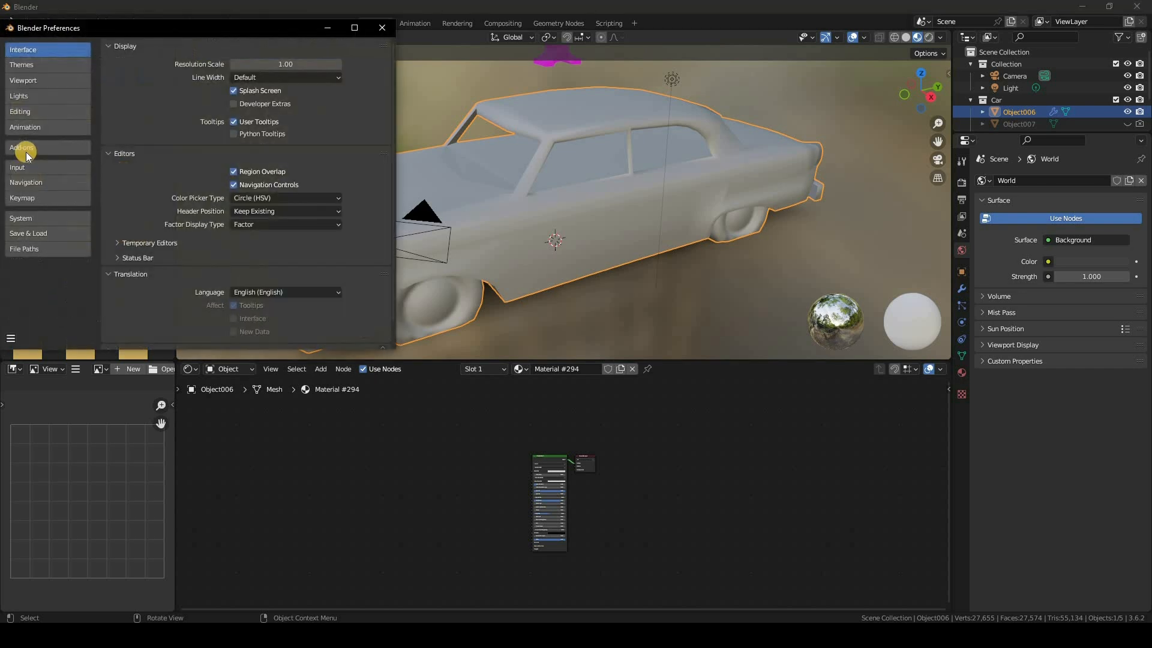
pyautogui.click(66, 148)
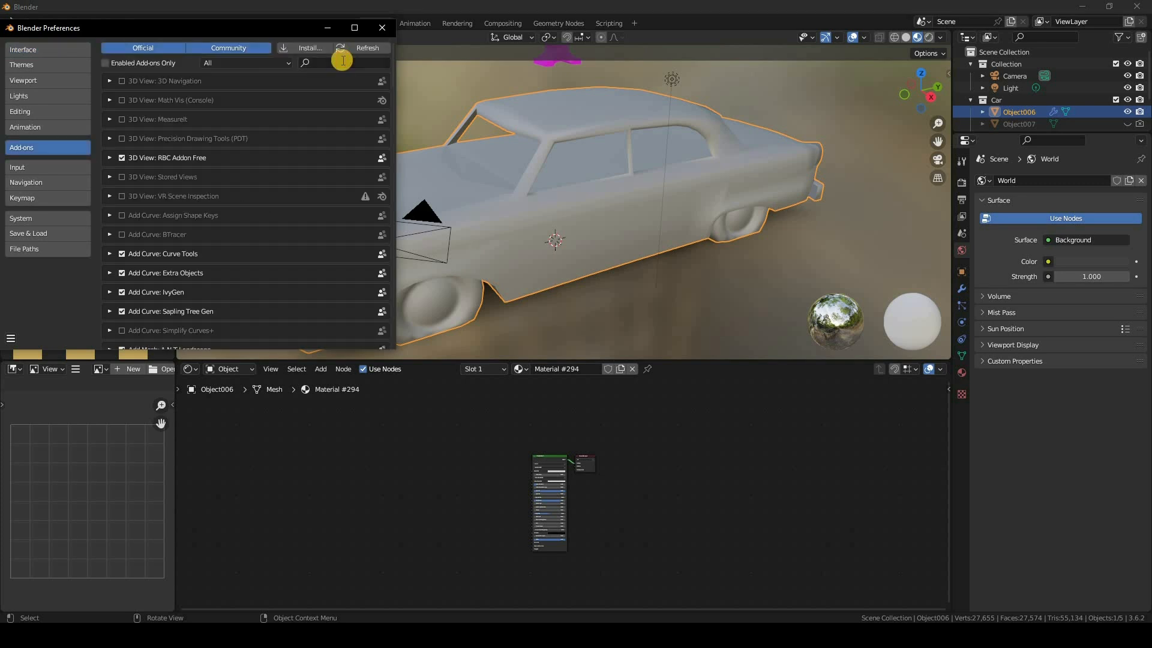
pyautogui.write('noder')
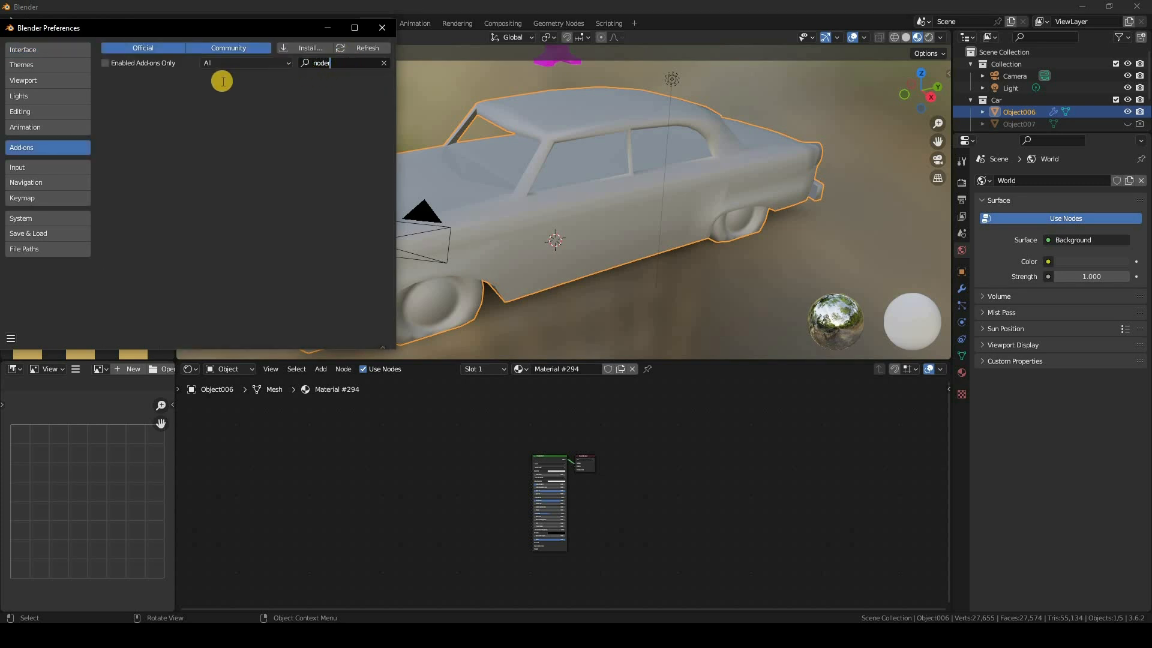
pyautogui.press('BackSpace')
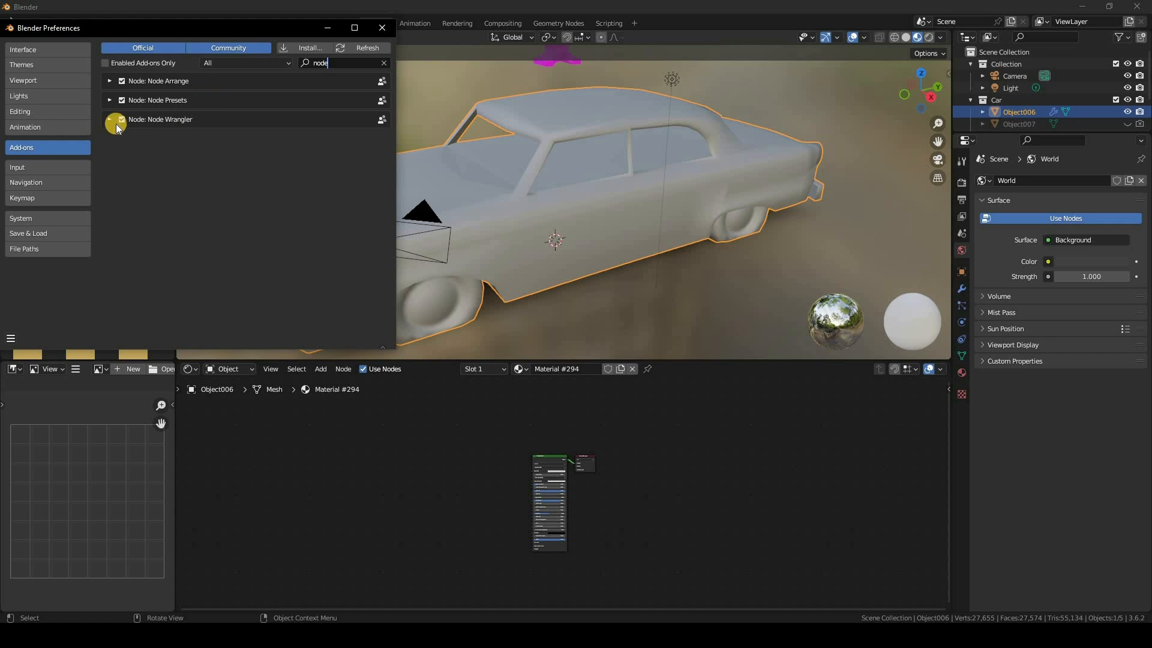
pyautogui.click(382, 28)
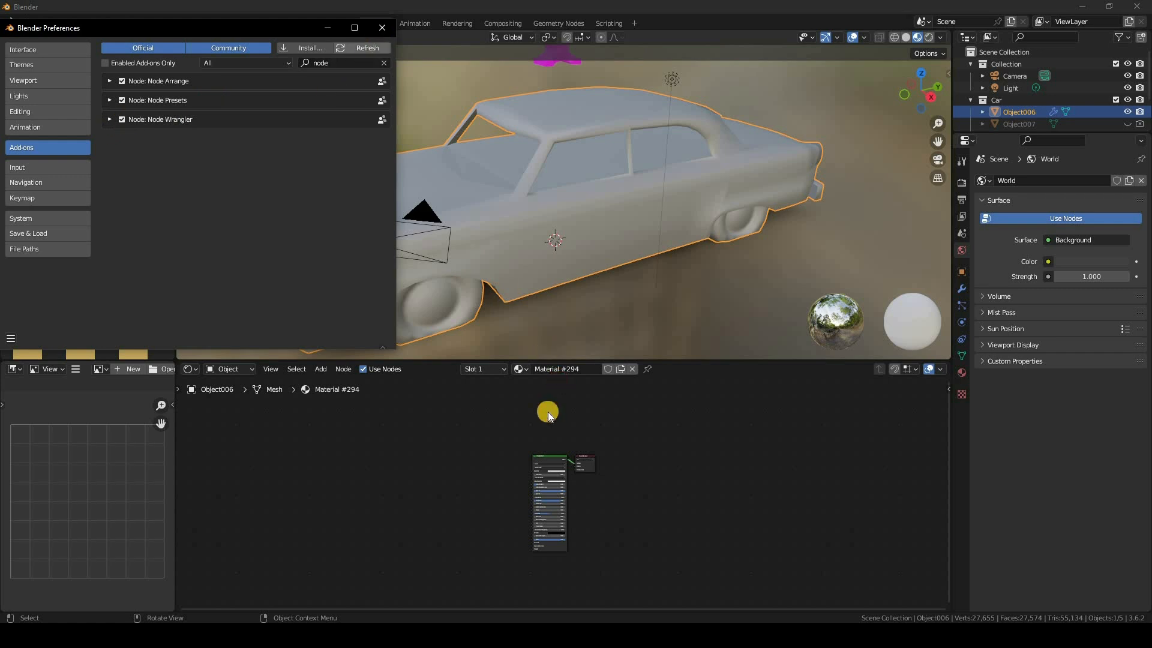
# - Start Principled Texture Setup on the car material's Principled BSDF and browse to E:\YT channel Tutorials\Smash a car\old-rusty-car\textures
pyautogui.scroll(3, 530, 443)
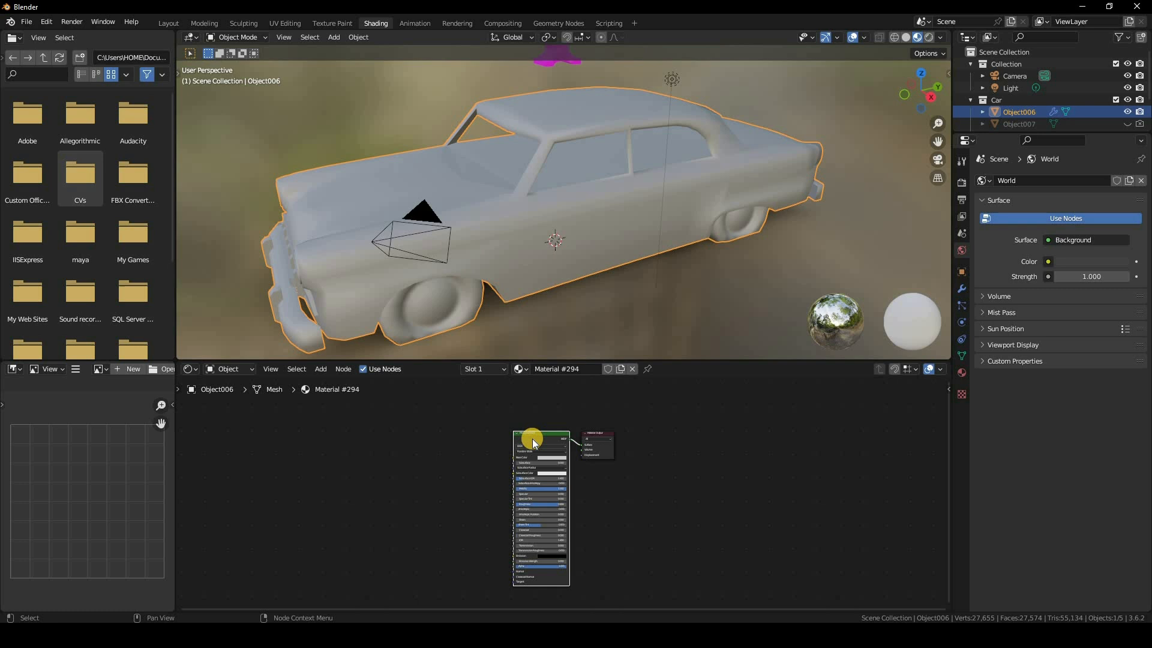
pyautogui.click(532, 443)
pyautogui.hotkey('ctrl', 'shift', 't')
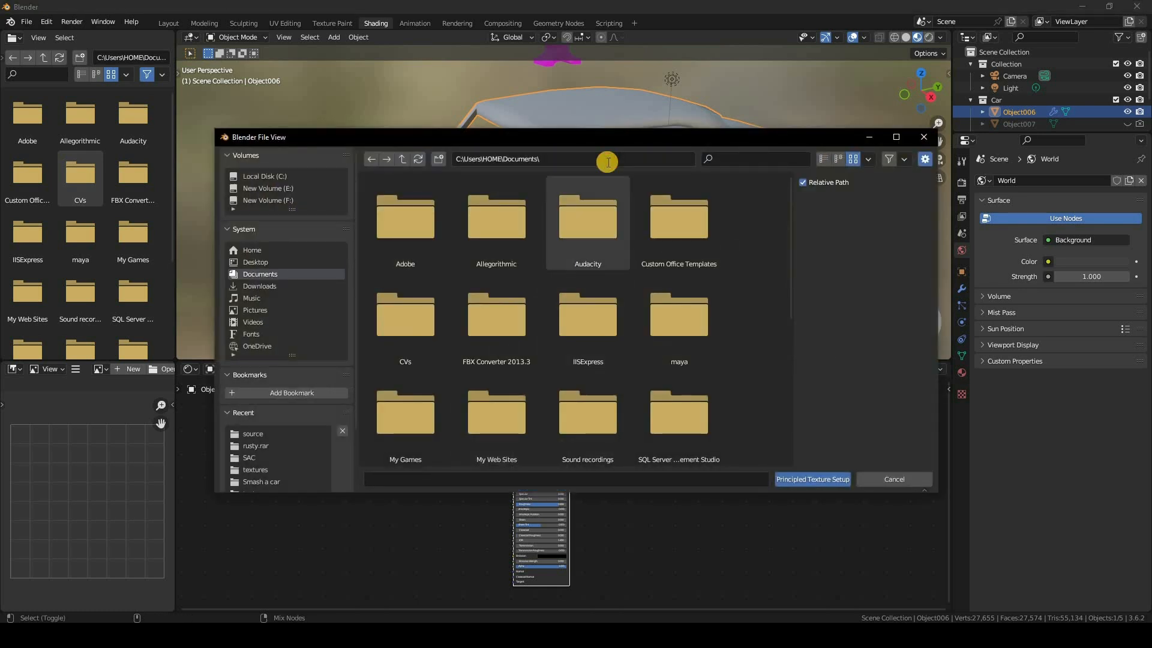
pyautogui.click(607, 161)
pyautogui.write('E:\\YT channel Tutorials\\Smash a car\\')
pyautogui.press('Return')
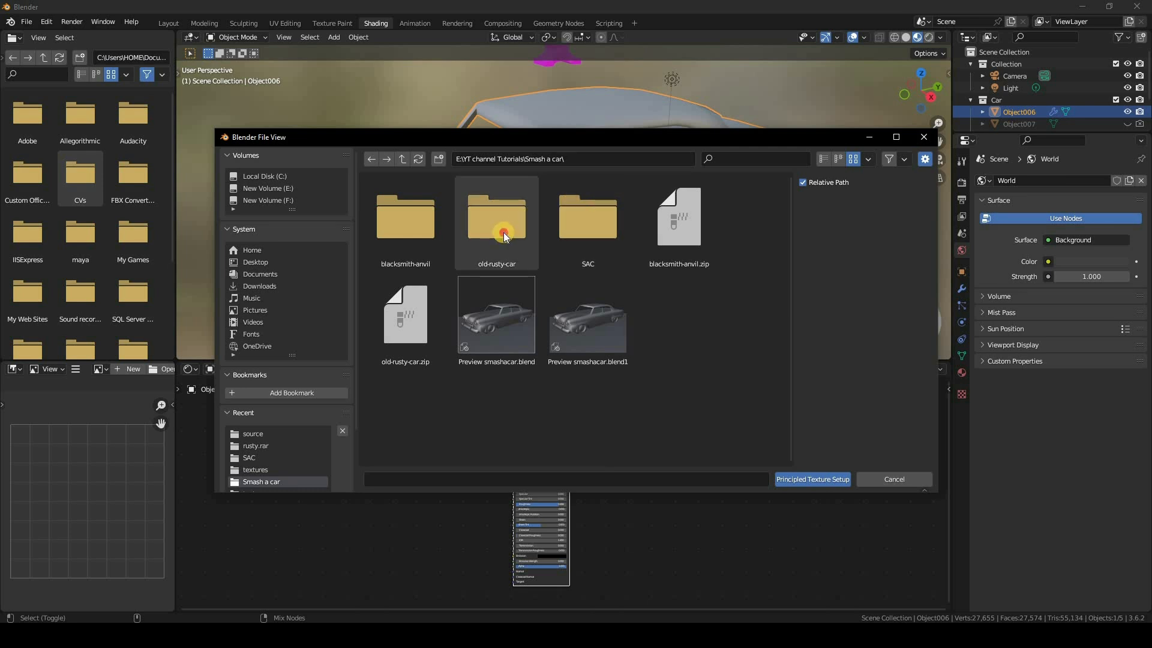
pyautogui.doubleClick(528, 252)
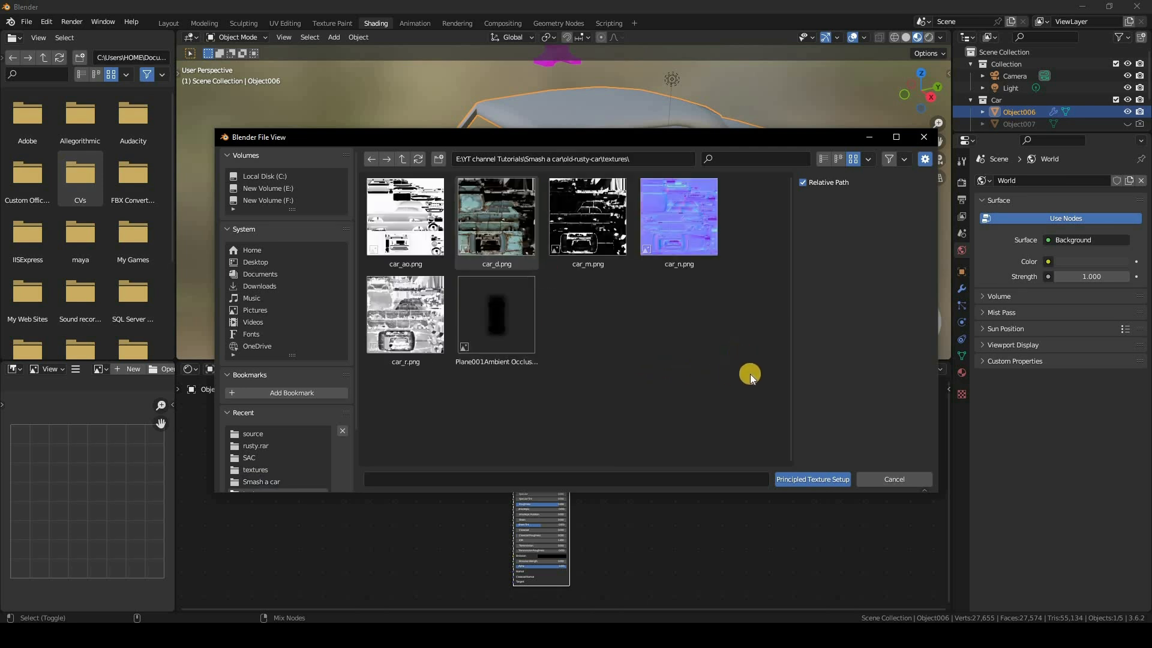
# - Load car_ao, car_d, car_m, car_n and car_r into the car material, leaving out the Plane001 ambient occlusion image, and inspect the generated nodes
pyautogui.click(378, 222)
pyautogui.moveTo(462, 272); pyautogui.dragTo(750, 376)
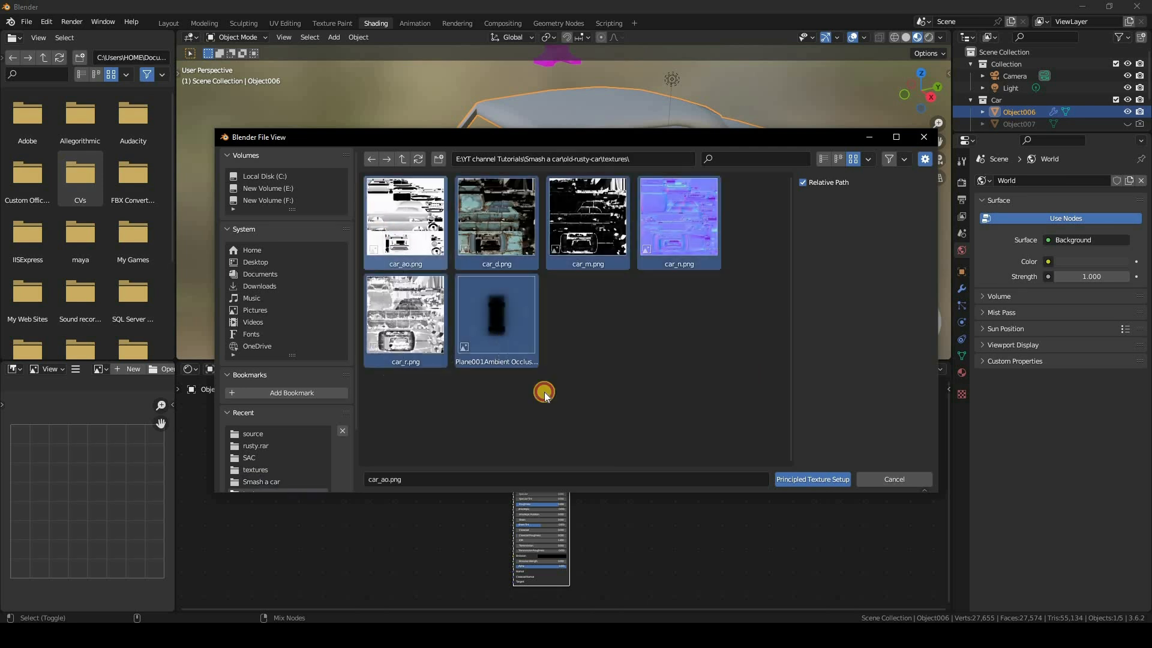
pyautogui.keyDown('ctrl'); pyautogui.click(522, 354); pyautogui.keyUp('ctrl')
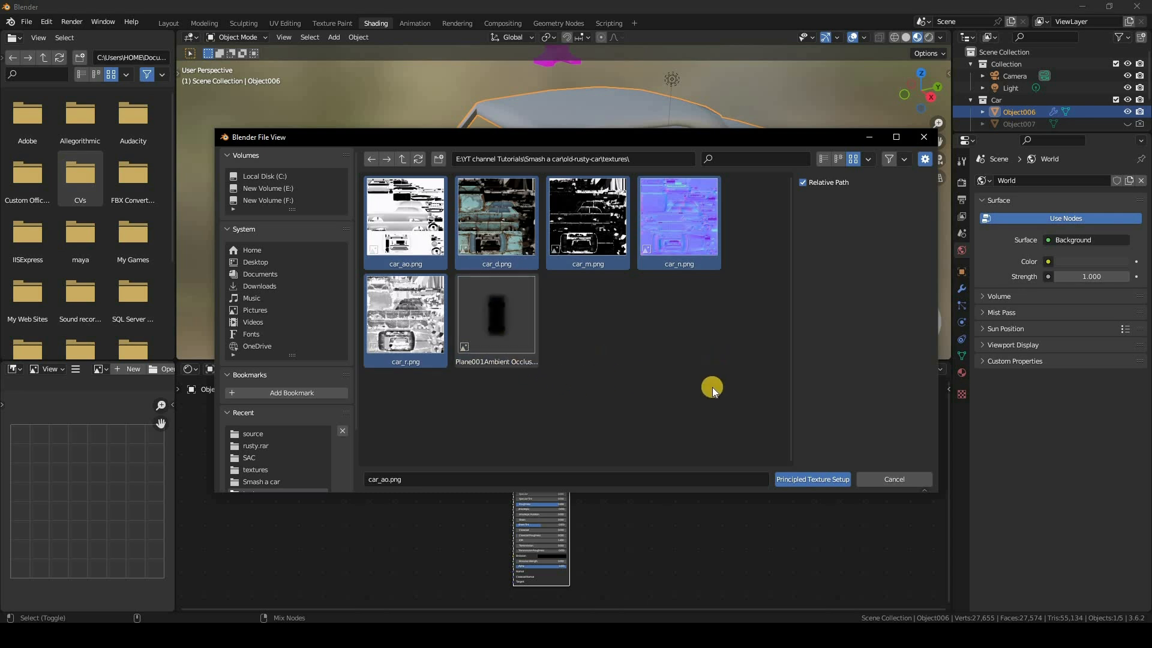
pyautogui.click(815, 479)
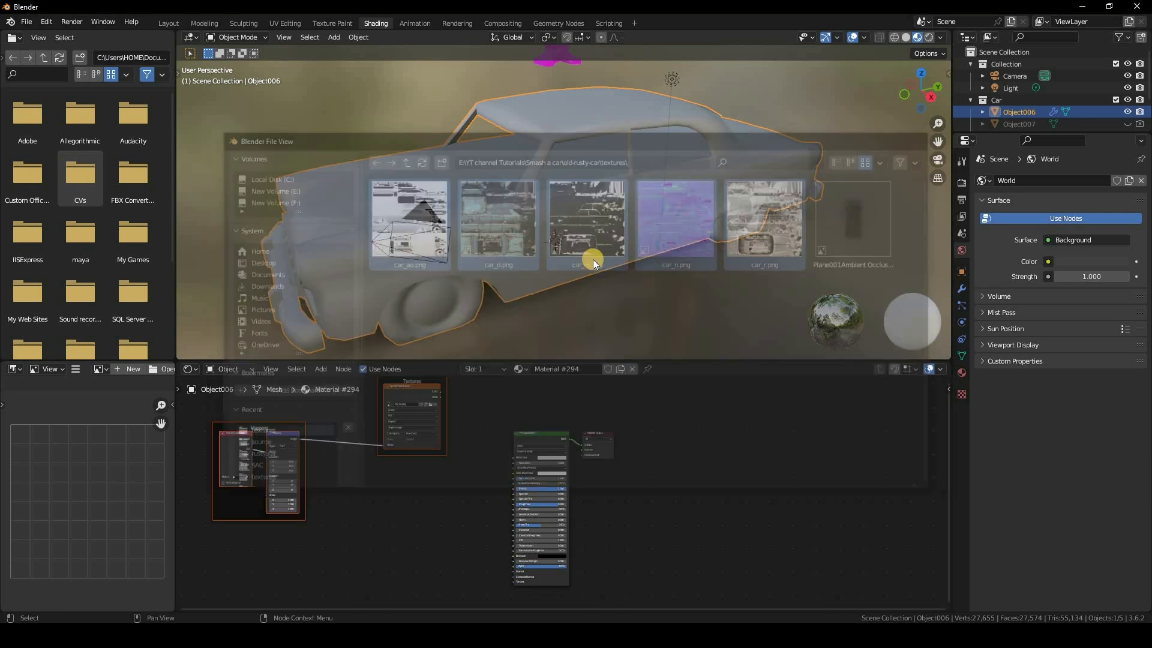
pyautogui.scroll(-4, 405, 491)
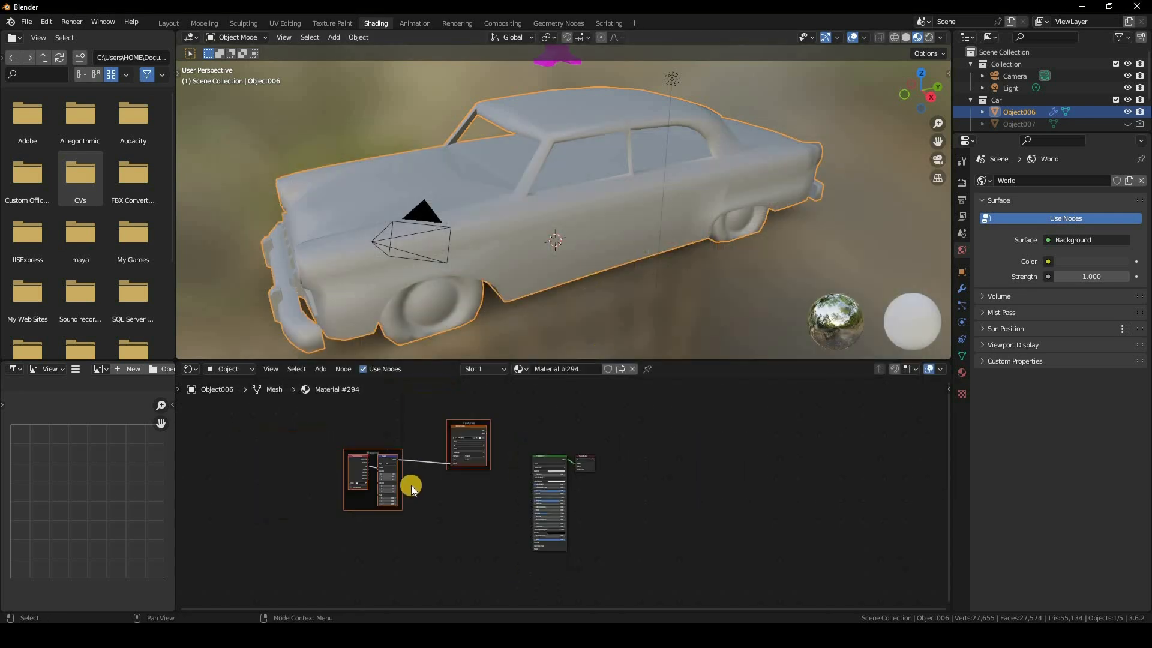
pyautogui.scroll(5, 413, 490)
pyautogui.moveTo(591, 530); pyautogui.dragTo(612, 540, button='middle')
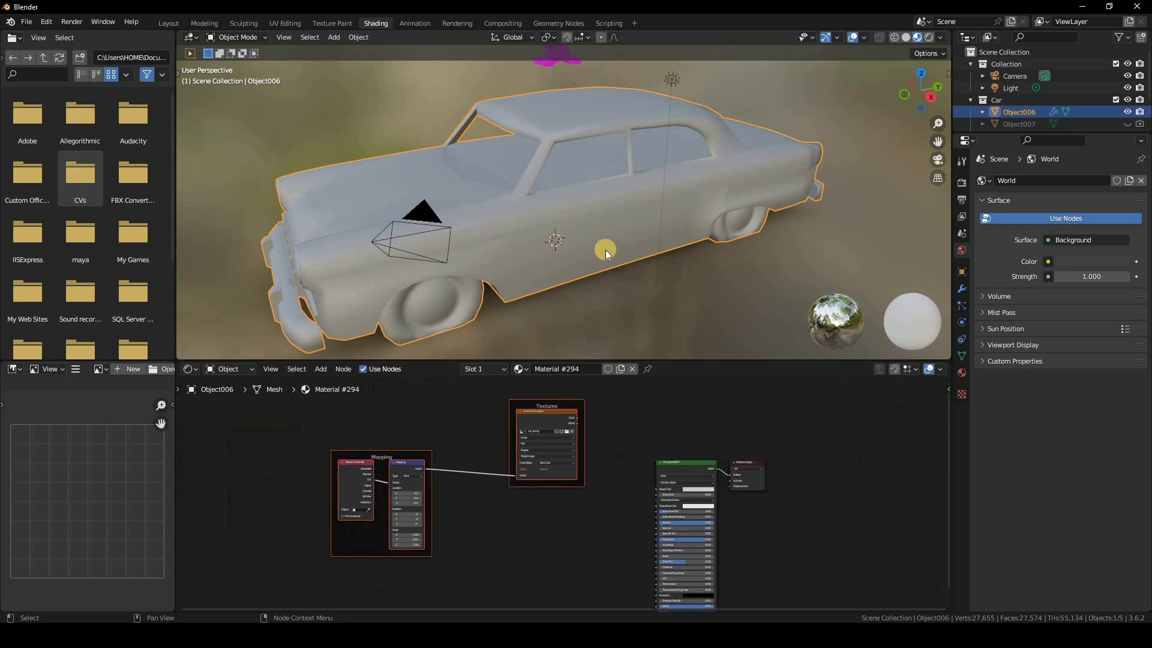
# - Select the anvil pCube42 and delete the image texture and normal map nodes from its Anvil material
pyautogui.click(552, 117)
pyautogui.scroll(-3, 552, 117)
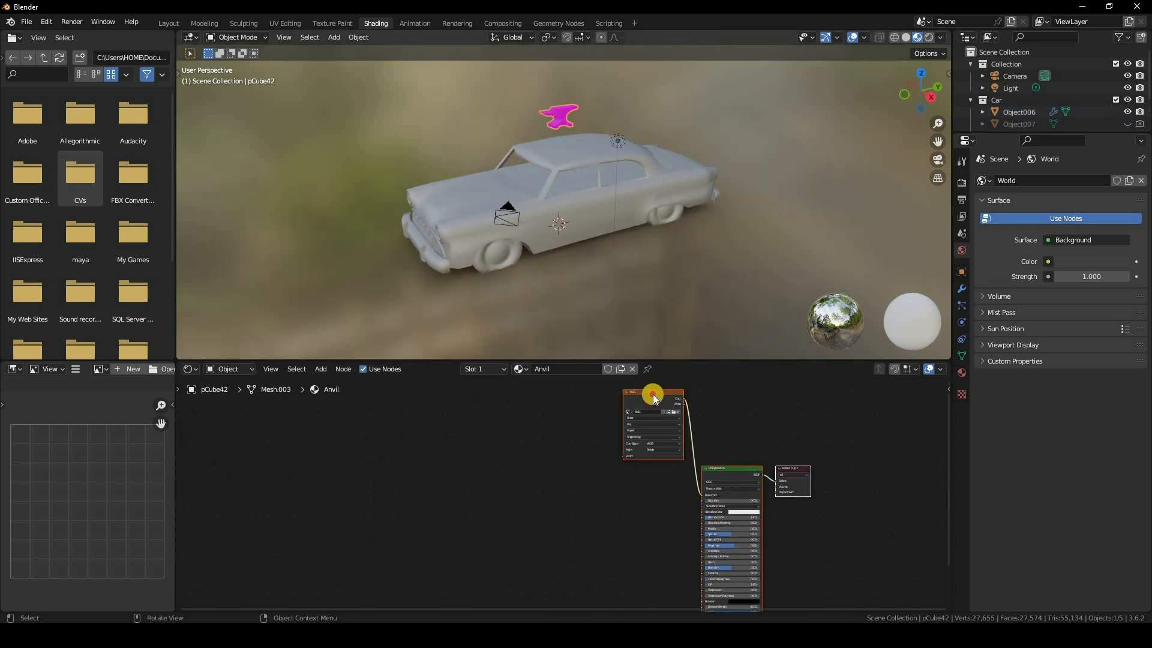
pyautogui.click(653, 394)
pyautogui.press('x')
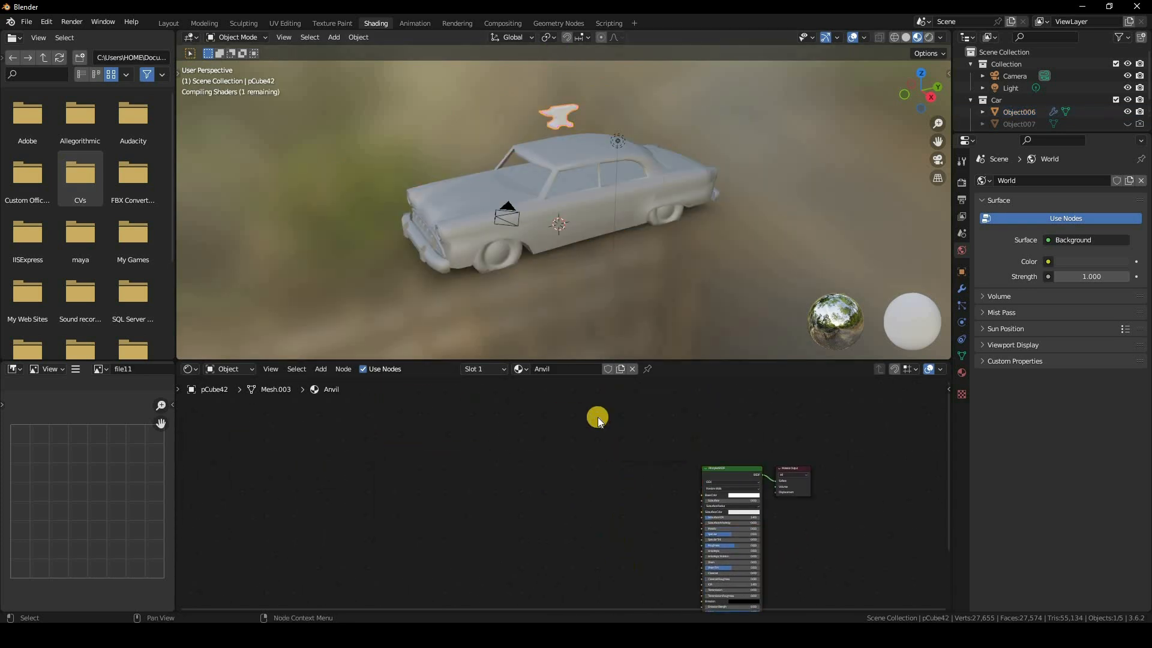
pyautogui.scroll(-1, 621, 531)
pyautogui.moveTo(622, 531); pyautogui.dragTo(625, 536, button='middle')
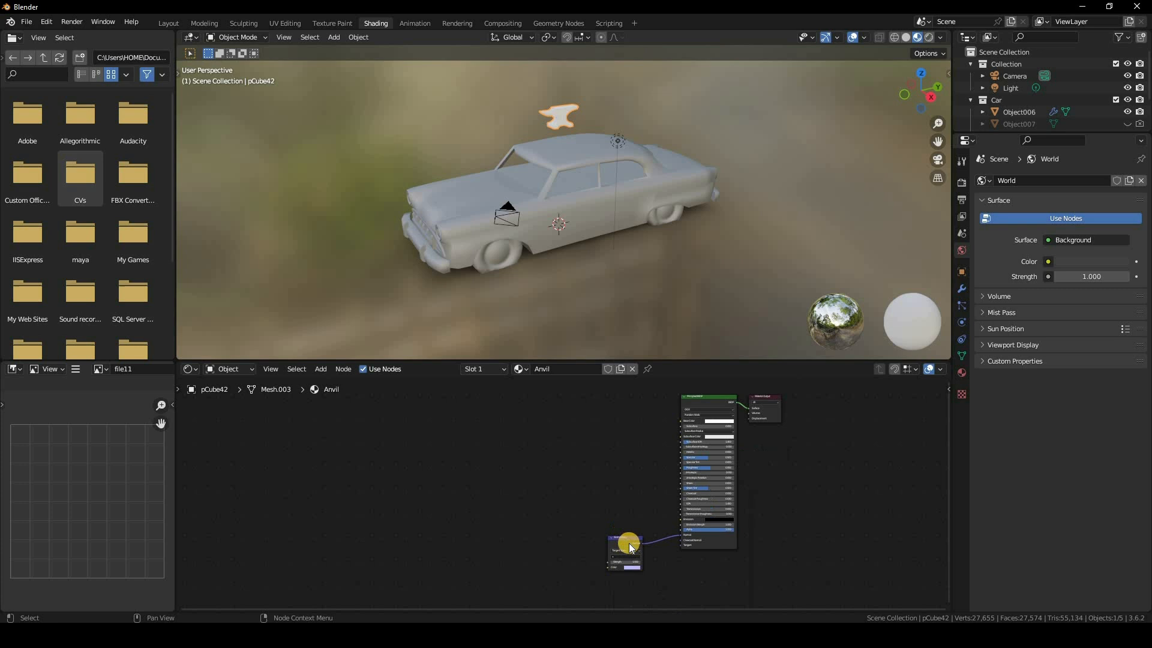
pyautogui.press('x')
# - Run Principled Texture Setup on the Anvil material with the five images Anvil_Base_Color through Anvil_Roughness from the blacksmith-anvil textures folder
pyautogui.click(696, 403)
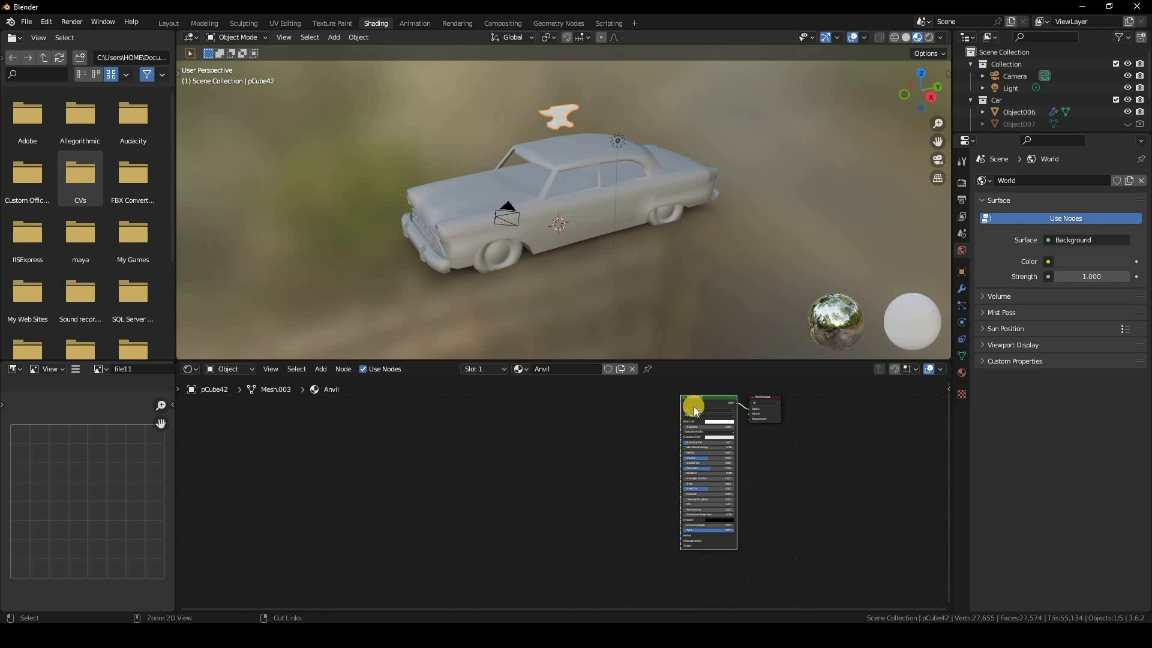
pyautogui.hotkey('ctrl', 'shift', 't')
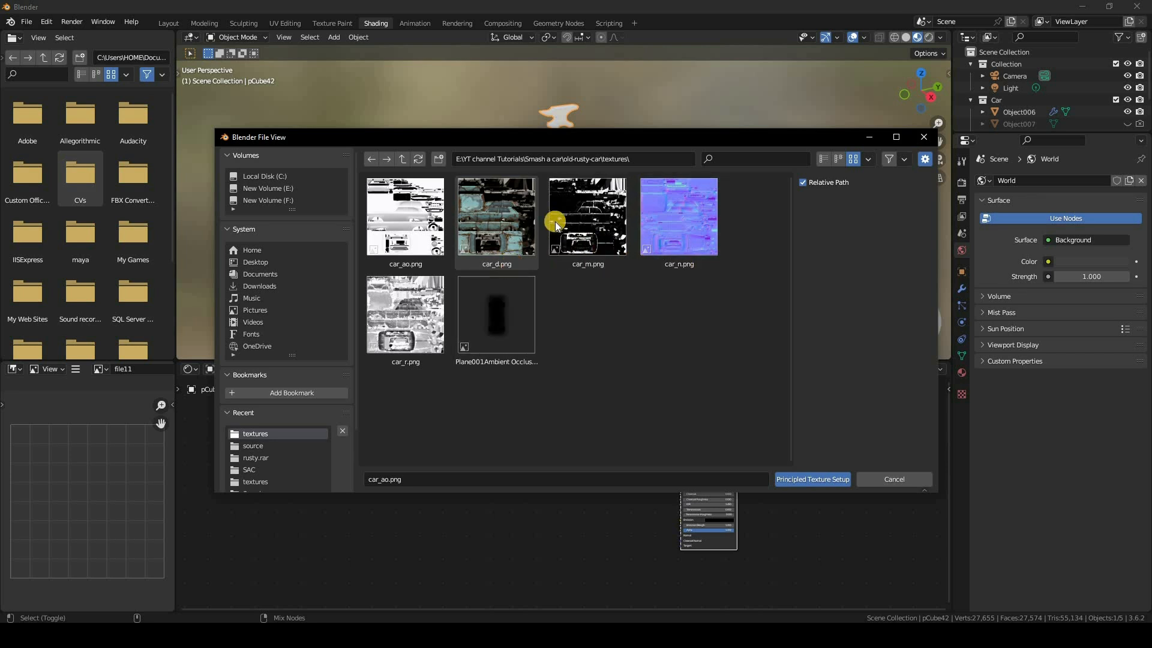
pyautogui.click(407, 160)
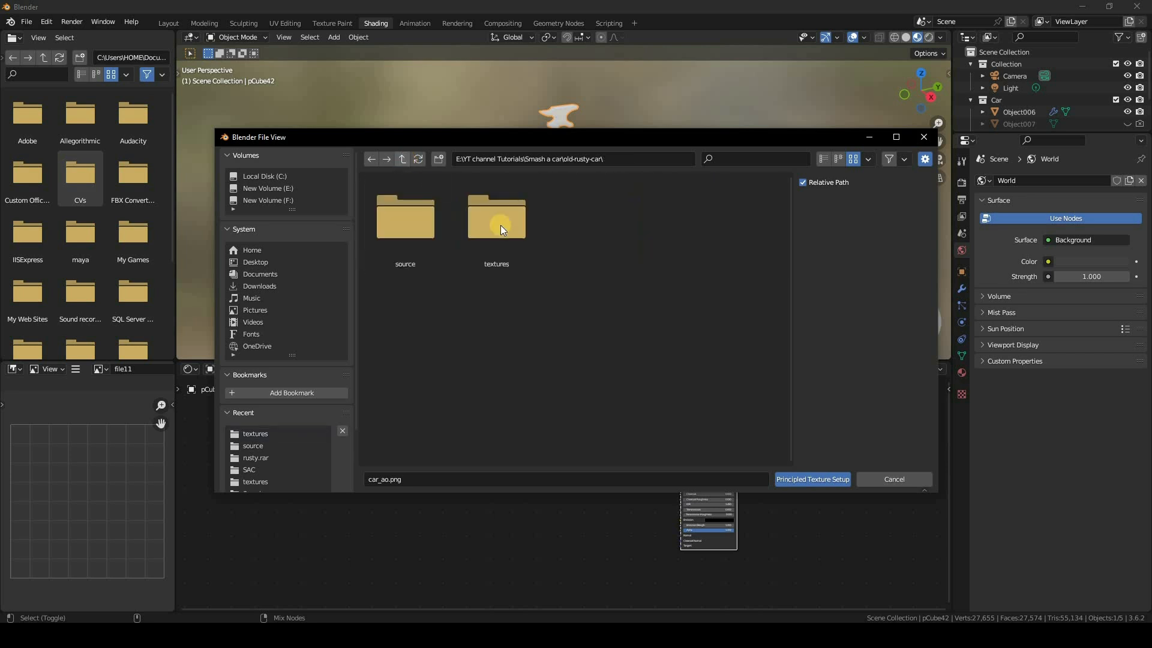
pyautogui.click(407, 159)
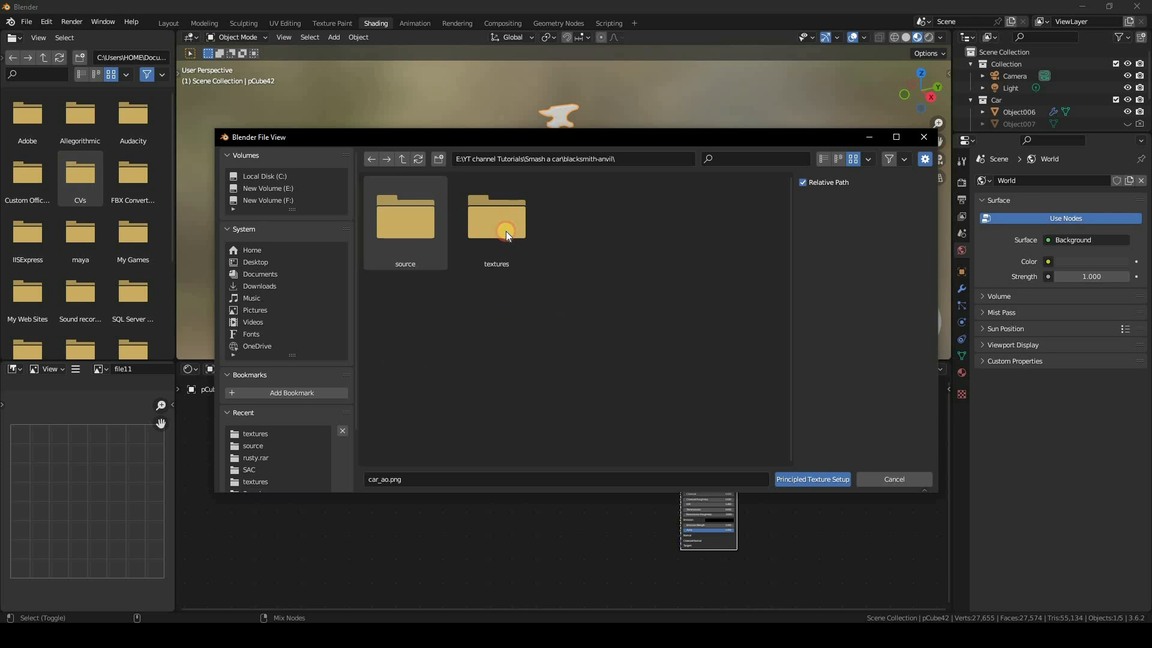
pyautogui.doubleClick(506, 232)
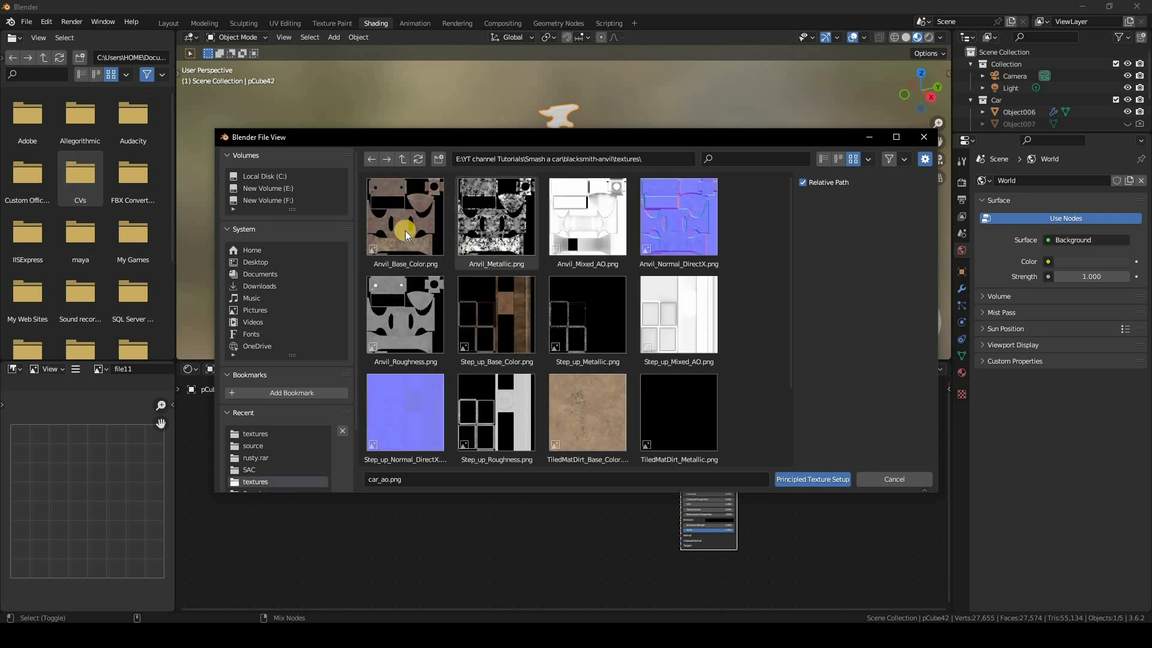
pyautogui.click(391, 318)
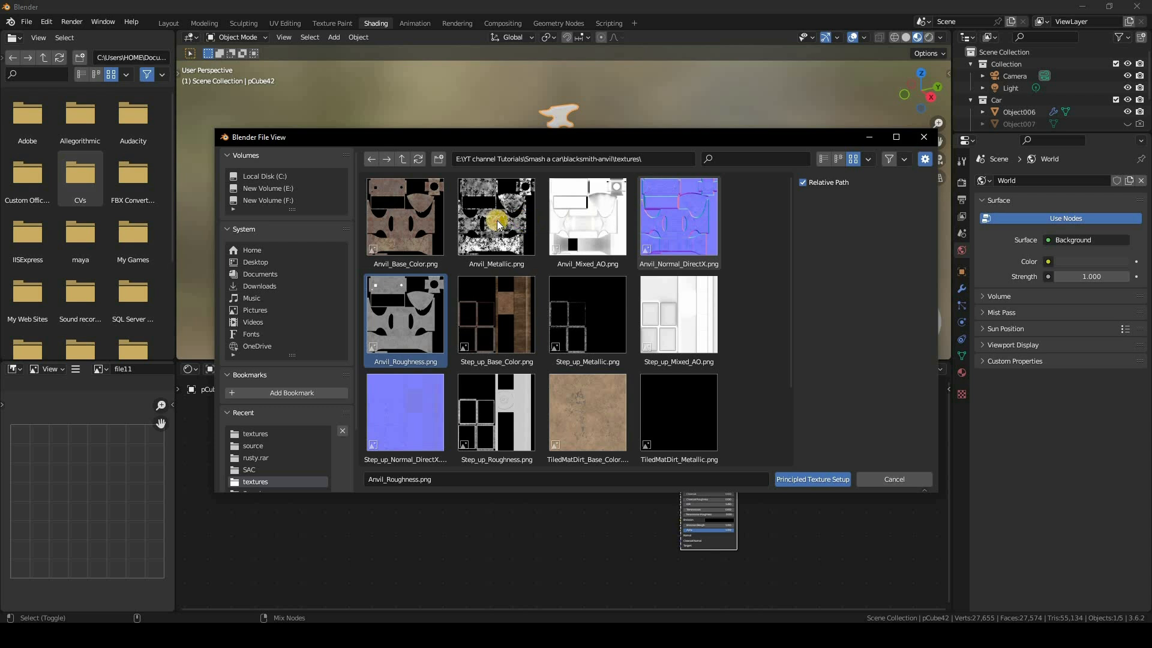
pyautogui.keyDown('shift'); pyautogui.click(405, 225); pyautogui.keyUp('shift')
pyautogui.click(826, 484)
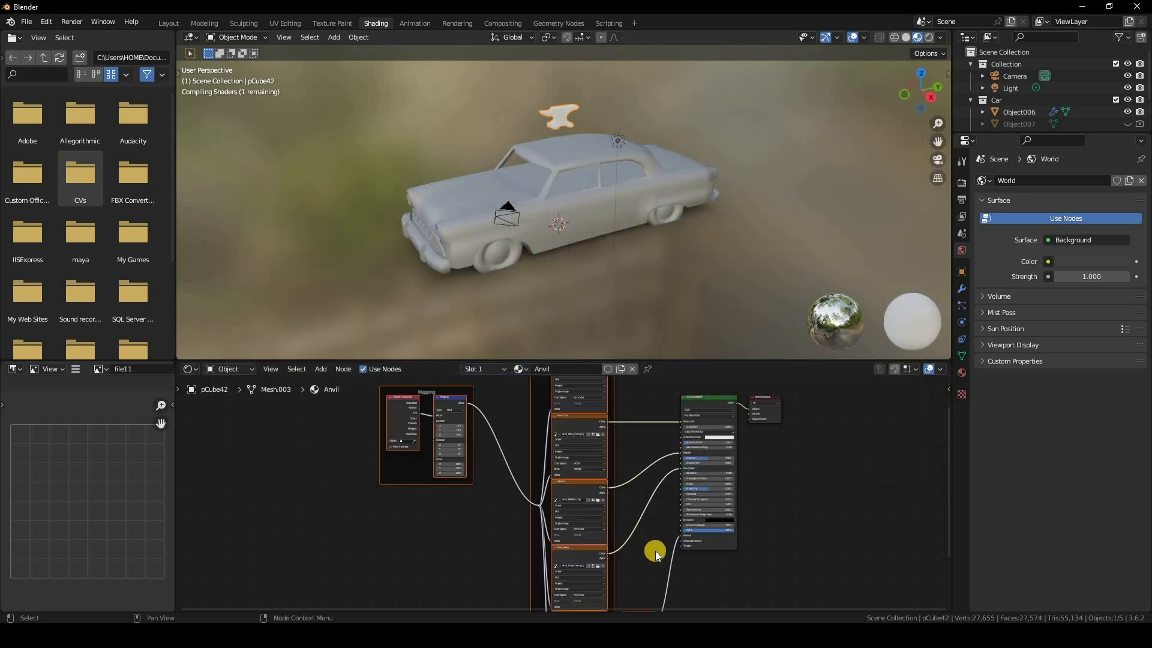
# - Select the car body, load car_d.png into its existing texture node, and connect its Color to the Principled BSDF's Base Color
pyautogui.moveTo(636, 121); pyautogui.dragTo(634, 513, button='middle')
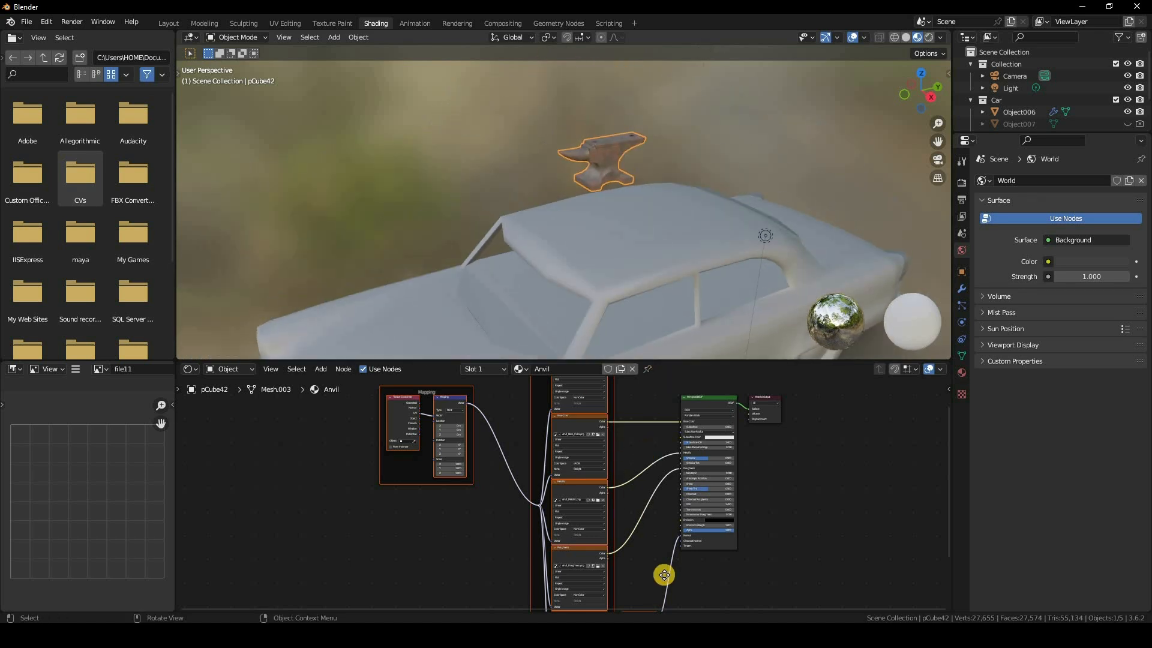
pyautogui.moveTo(664, 575); pyautogui.dragTo(643, 287, button='middle')
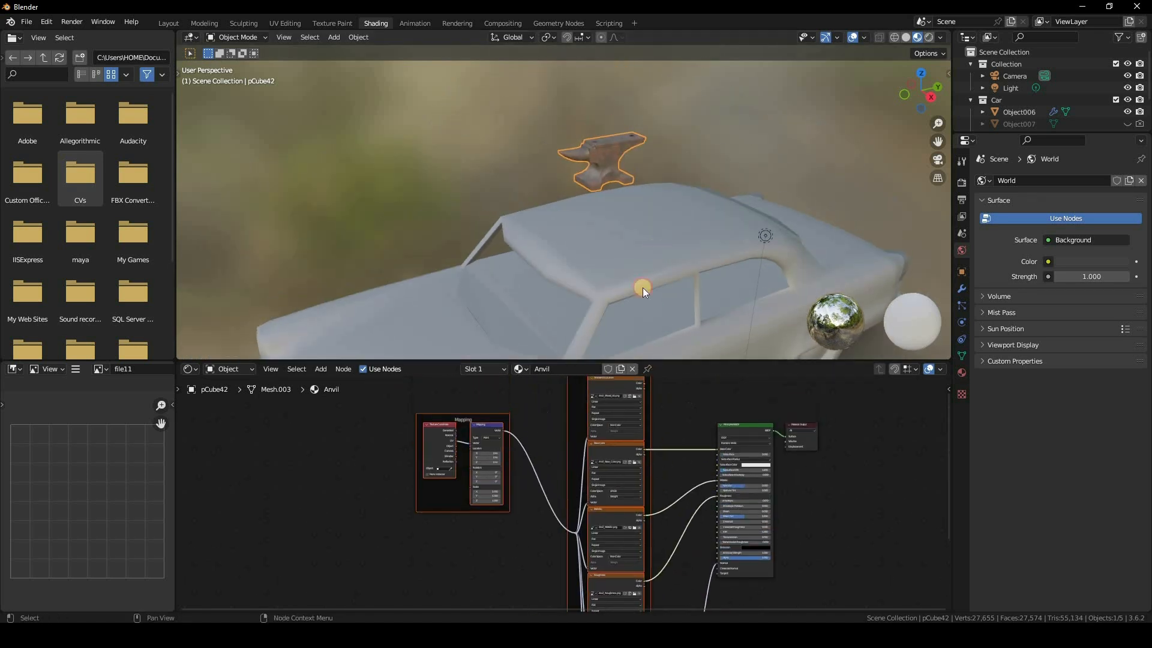
pyautogui.click(643, 287)
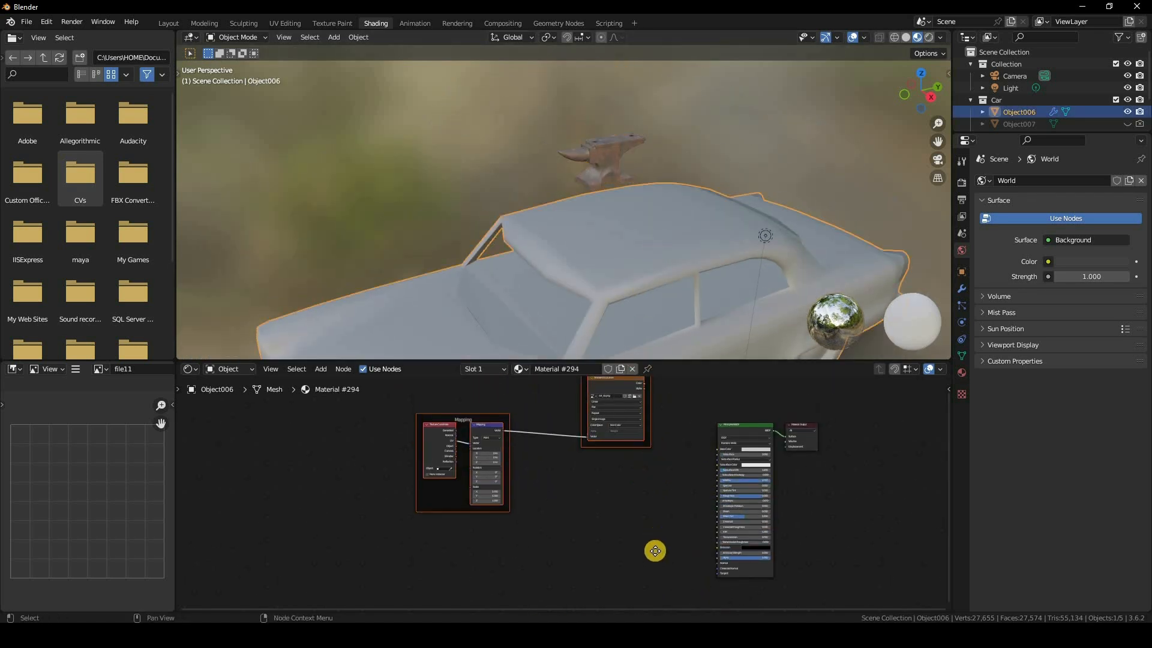
pyautogui.scroll(1, 641, 533)
pyautogui.moveTo(607, 456); pyautogui.dragTo(593, 526, button='middle')
pyautogui.scroll(6, 653, 441)
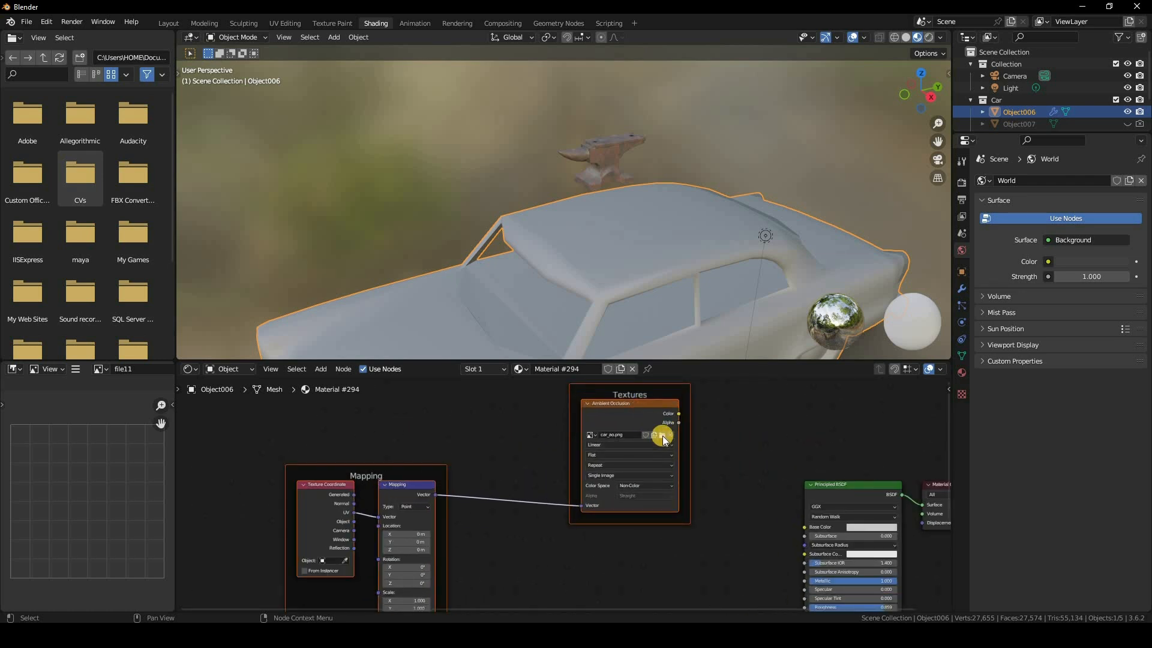
pyautogui.click(662, 436)
pyautogui.doubleClick(514, 236)
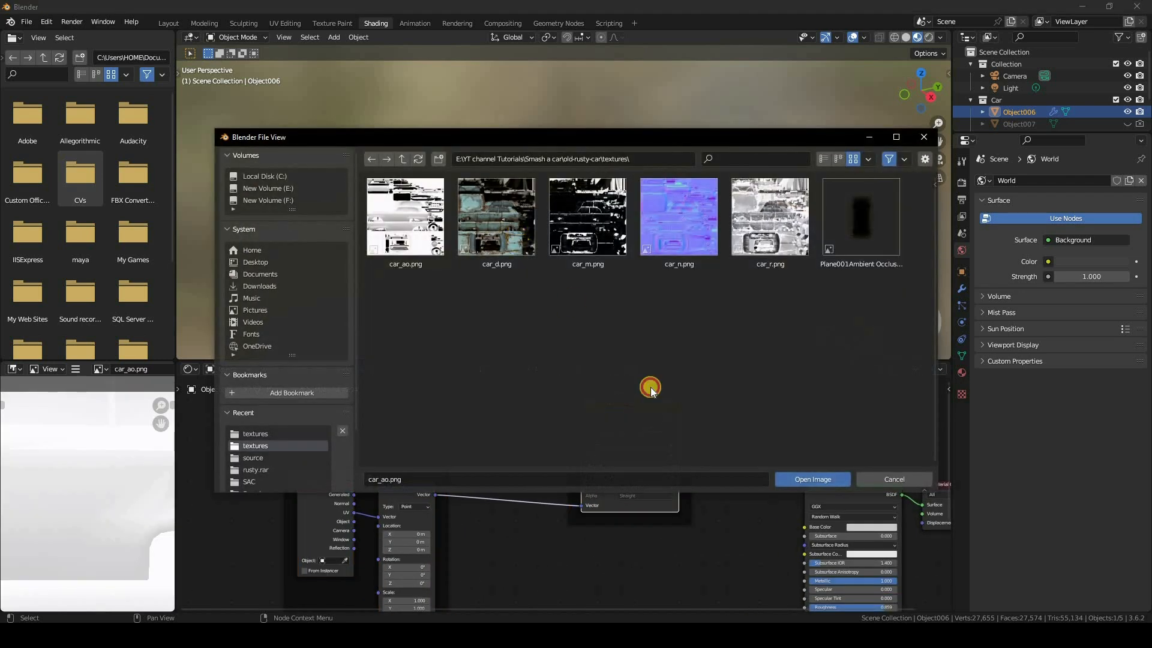
pyautogui.moveTo(804, 527); pyautogui.dragTo(678, 414)
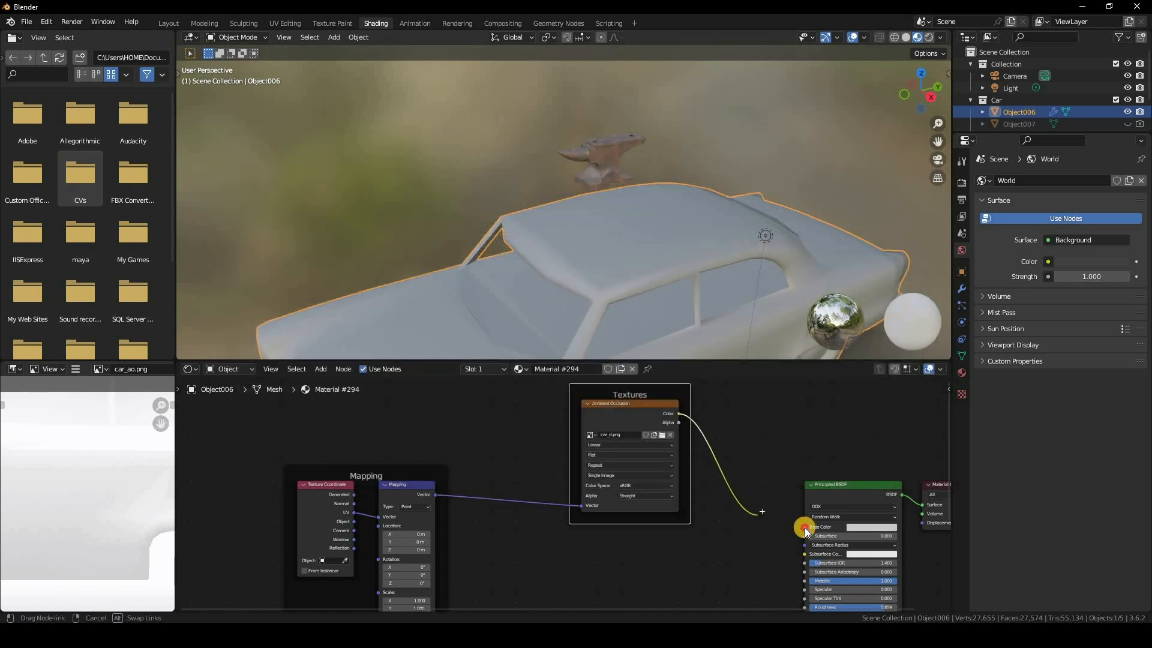
# - Duplicate the car_d texture node below the original and load car_m.png into the copy
pyautogui.click(630, 418)
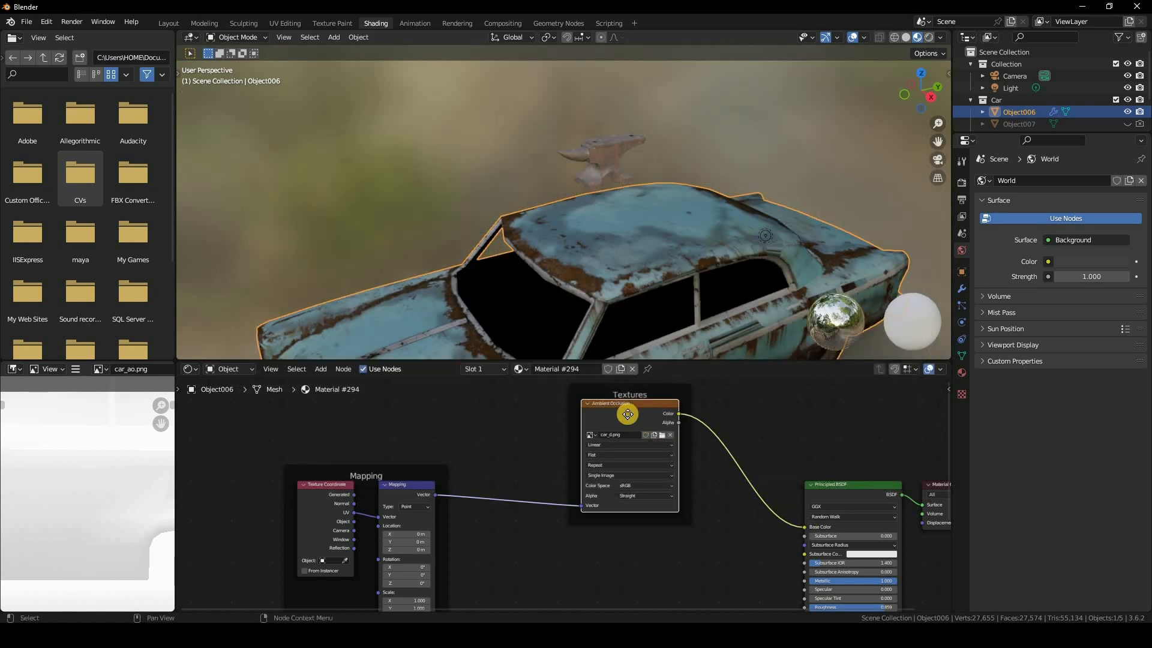
pyautogui.hotkey('shift', 'd')
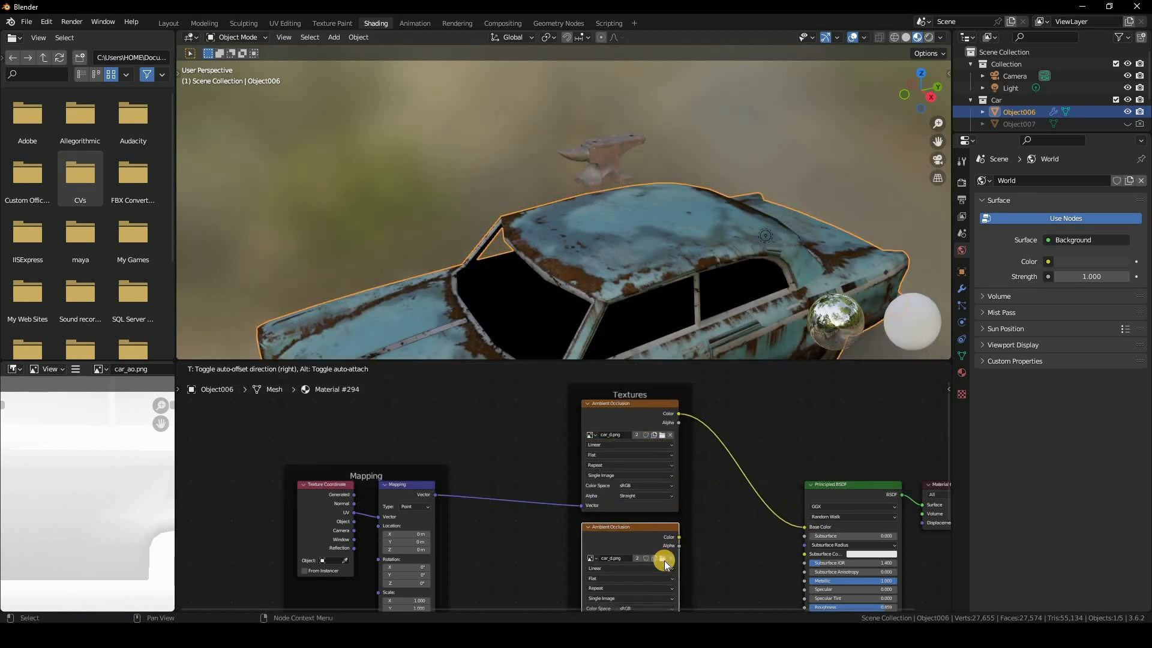
pyautogui.click(664, 561)
pyautogui.click(664, 558)
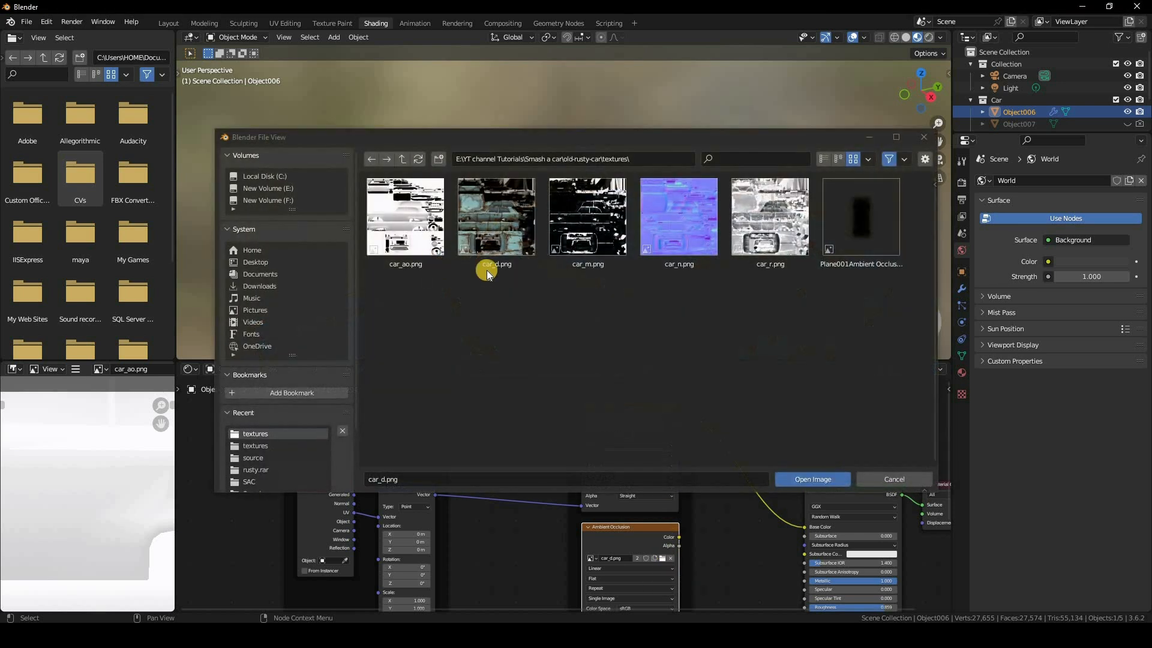
pyautogui.click(600, 248)
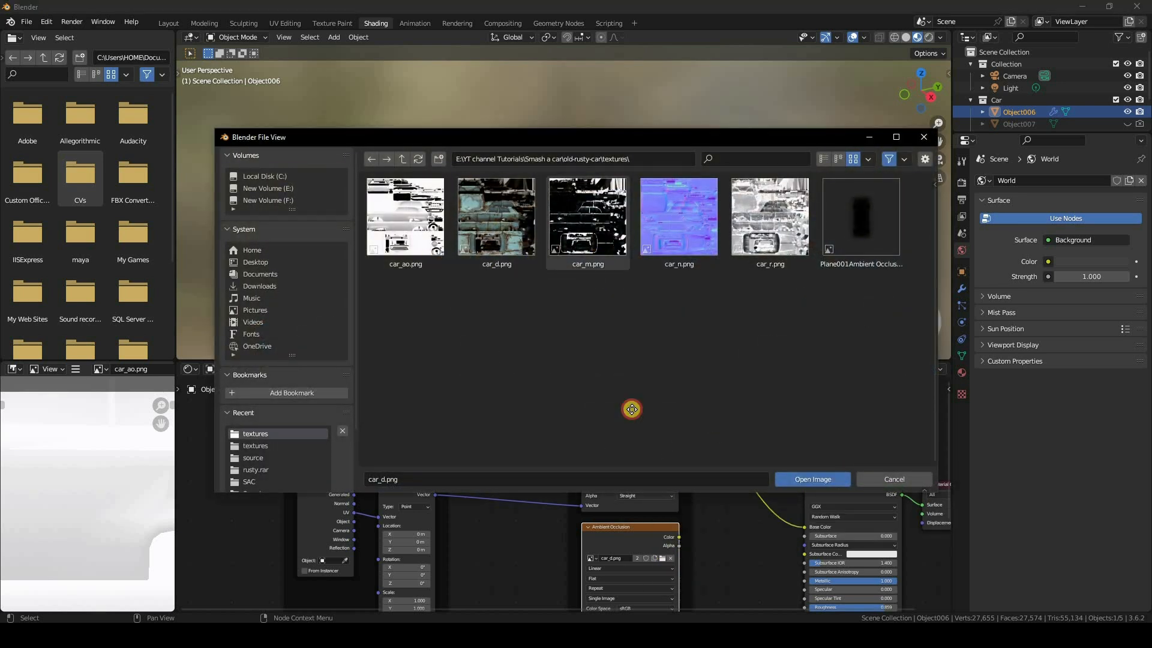
pyautogui.press('Return')
# - Duplicate the car_m texture node, load car_n.png into the copy, and place it further down the texture column
pyautogui.moveTo(636, 530); pyautogui.dragTo(650, 390, button='middle')
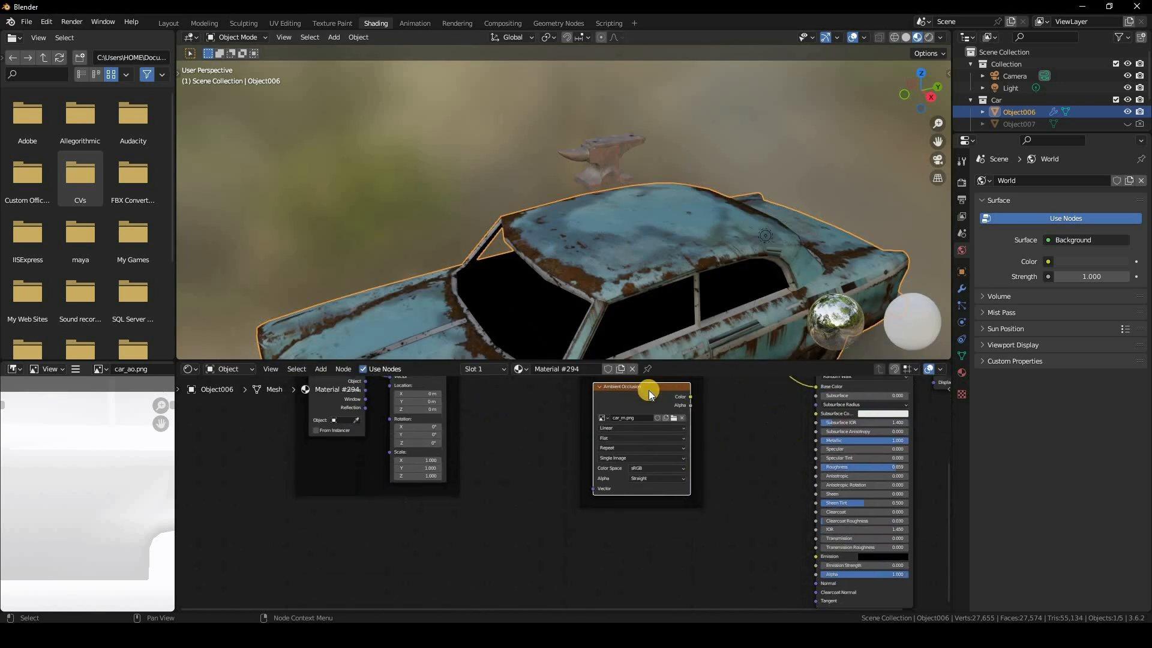
pyautogui.hotkey('shift', 'd')
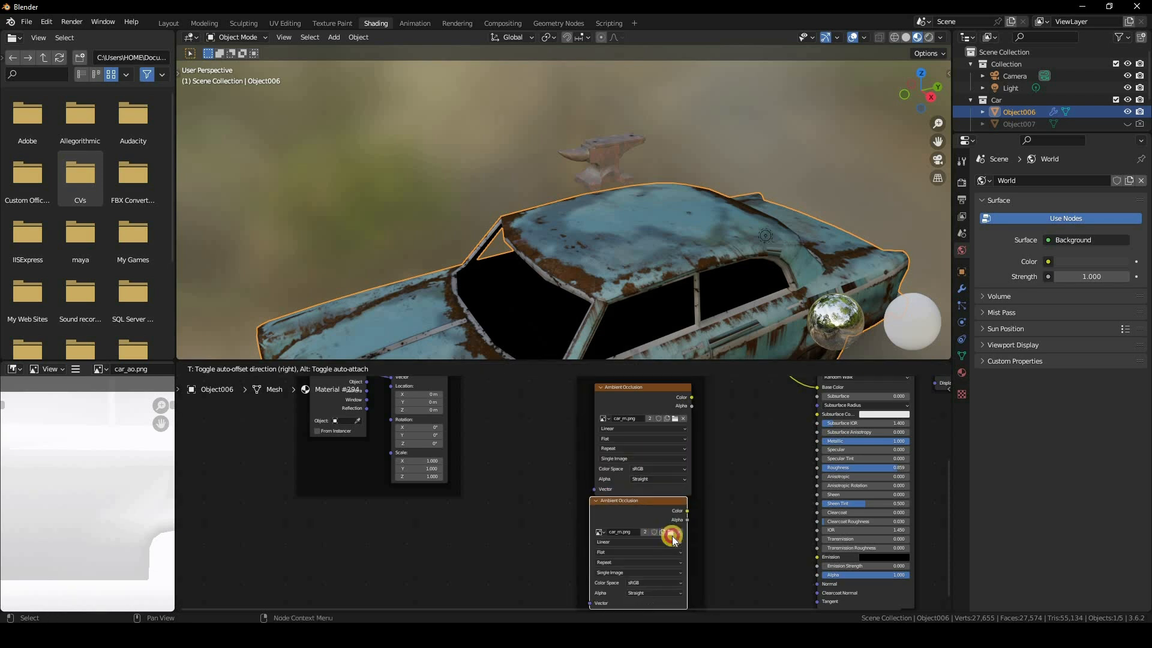
pyautogui.click(670, 535)
pyautogui.click(670, 533)
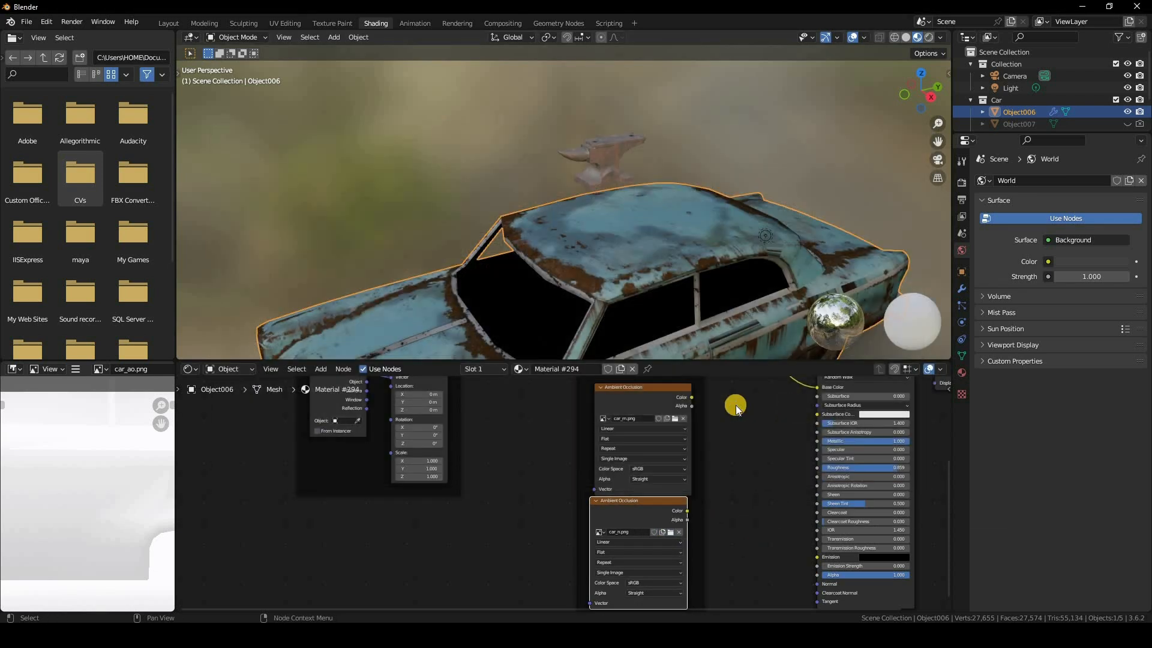
pyautogui.moveTo(667, 458); pyautogui.dragTo(692, 384, button='middle')
pyautogui.moveTo(683, 552); pyautogui.dragTo(706, 490, button='middle')
pyautogui.press('g')
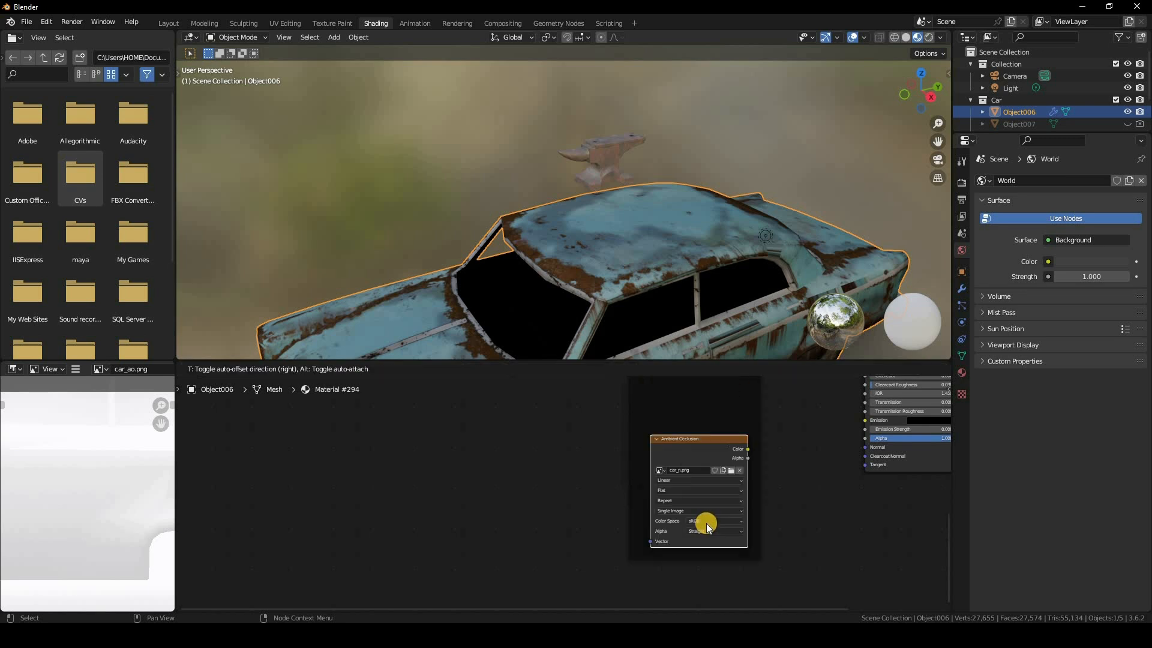
pyautogui.click(708, 422)
# - Duplicate the car_n texture node above the original and load car_r.png into the copy
pyautogui.hotkey('shift', 'd')
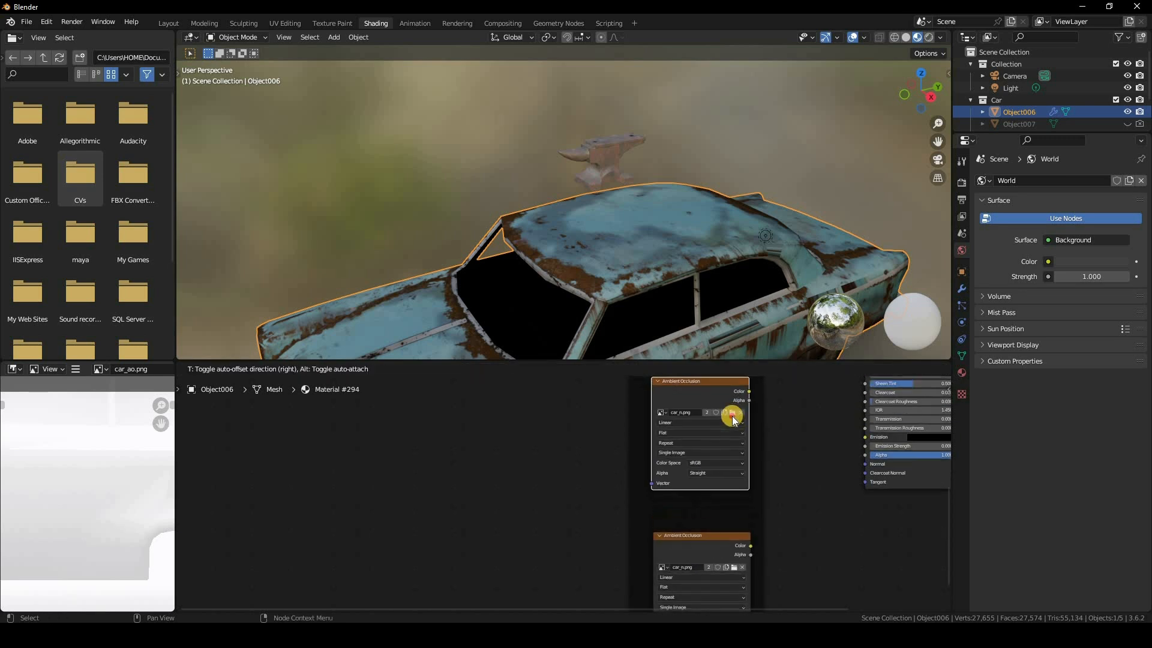
pyautogui.click(732, 416)
pyautogui.click(766, 246)
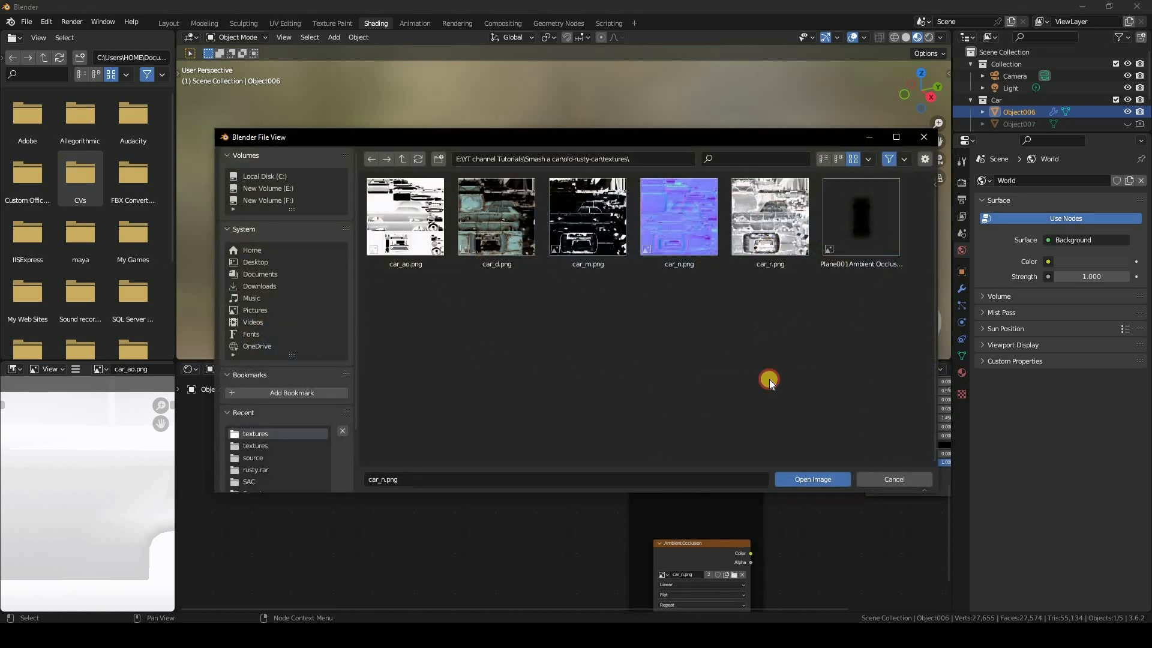
pyautogui.click(813, 479)
# - Connect the car_r texture's Color to the Principled BSDF's Roughness and the car_m texture's Color to Metallic
pyautogui.moveTo(749, 395); pyautogui.dragTo(696, 487, button='middle')
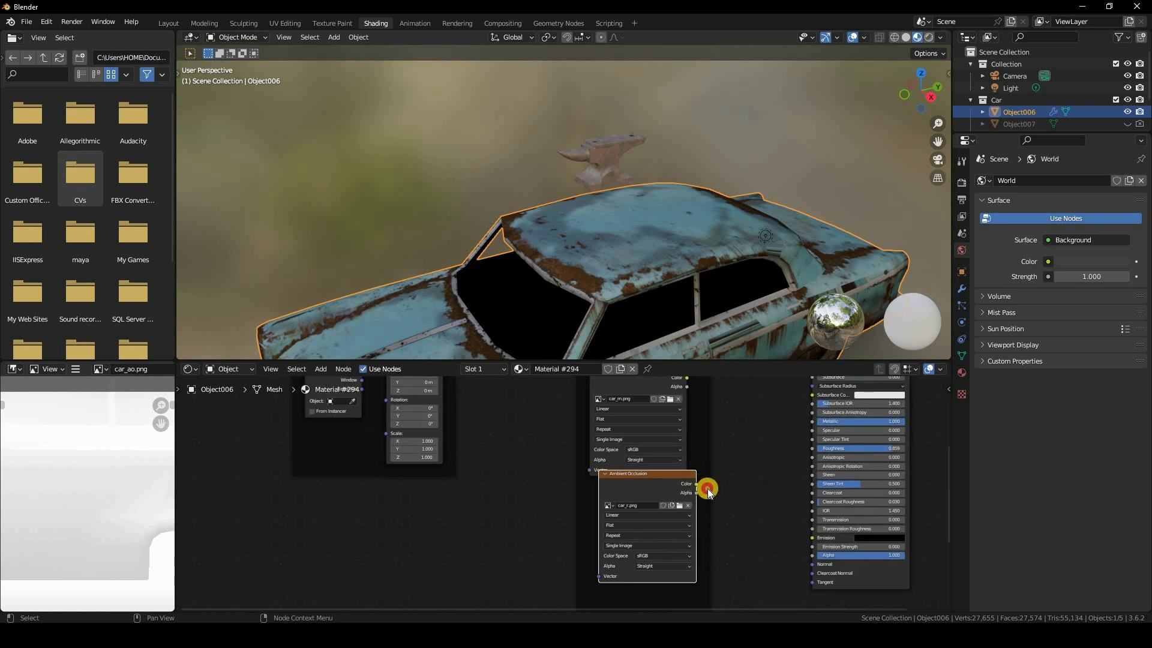
pyautogui.moveTo(707, 486); pyautogui.dragTo(813, 449)
pyautogui.keyDown('shift'); pyautogui.scroll(3, 675, 447); pyautogui.keyUp('shift')
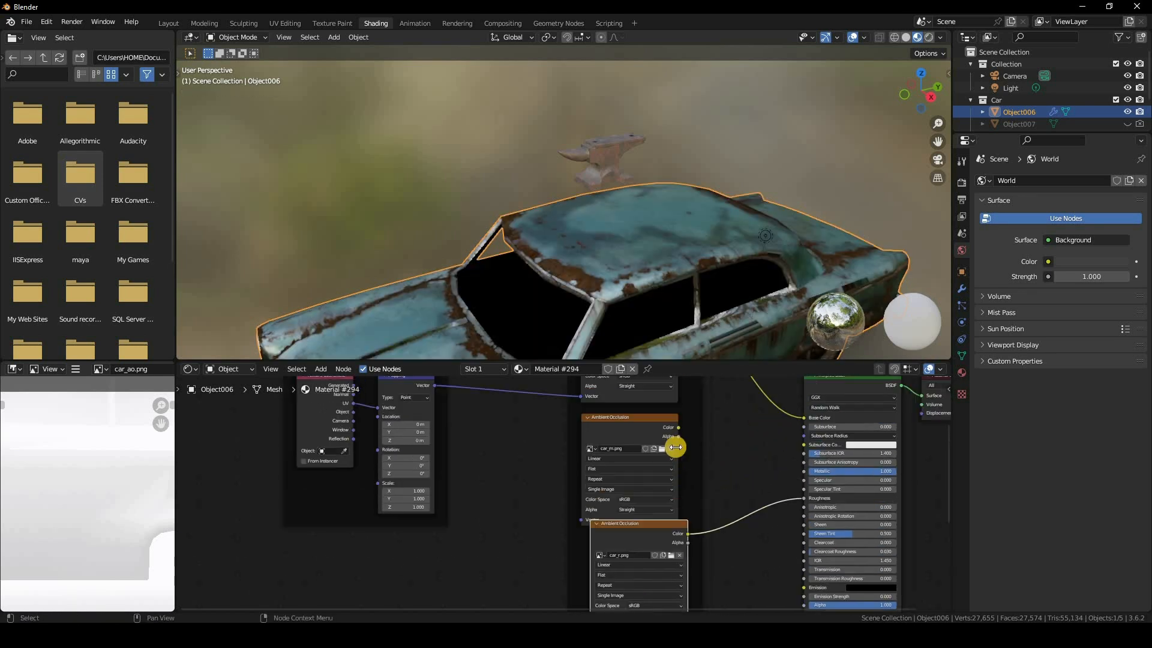
pyautogui.moveTo(676, 441); pyautogui.dragTo(803, 486)
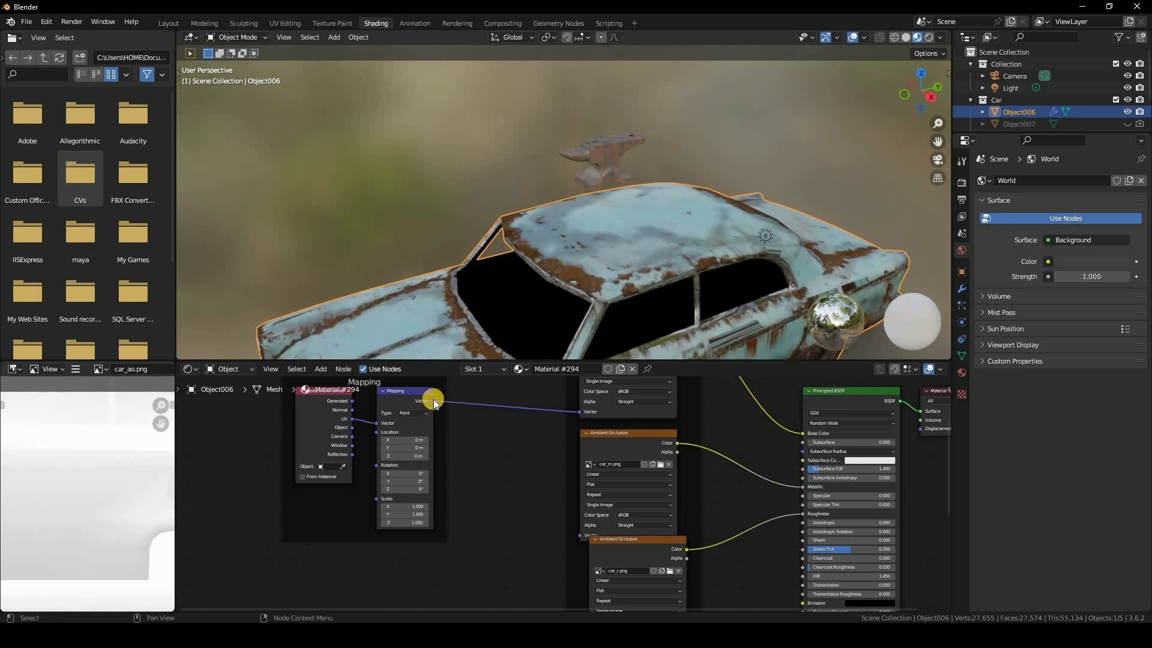
# - Connect the Mapping node's Vector to the car_m, car_r and car_n textures, moving the car_r node clear of car_m
pyautogui.moveTo(434, 401); pyautogui.dragTo(581, 533)
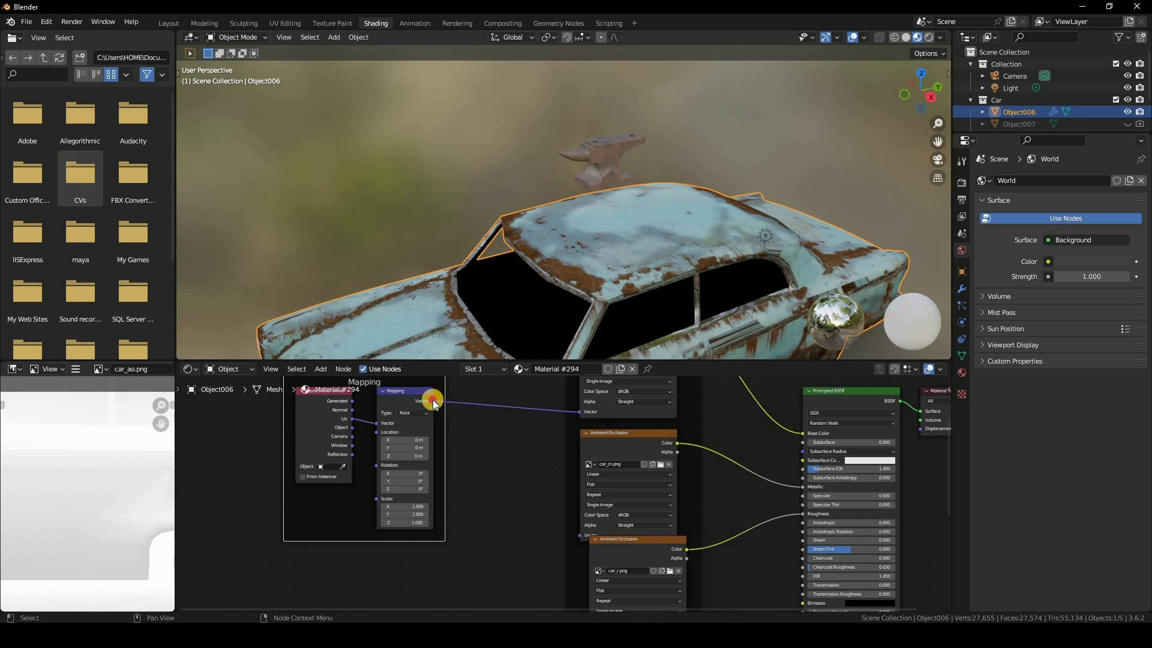
pyautogui.moveTo(433, 401); pyautogui.dragTo(580, 534)
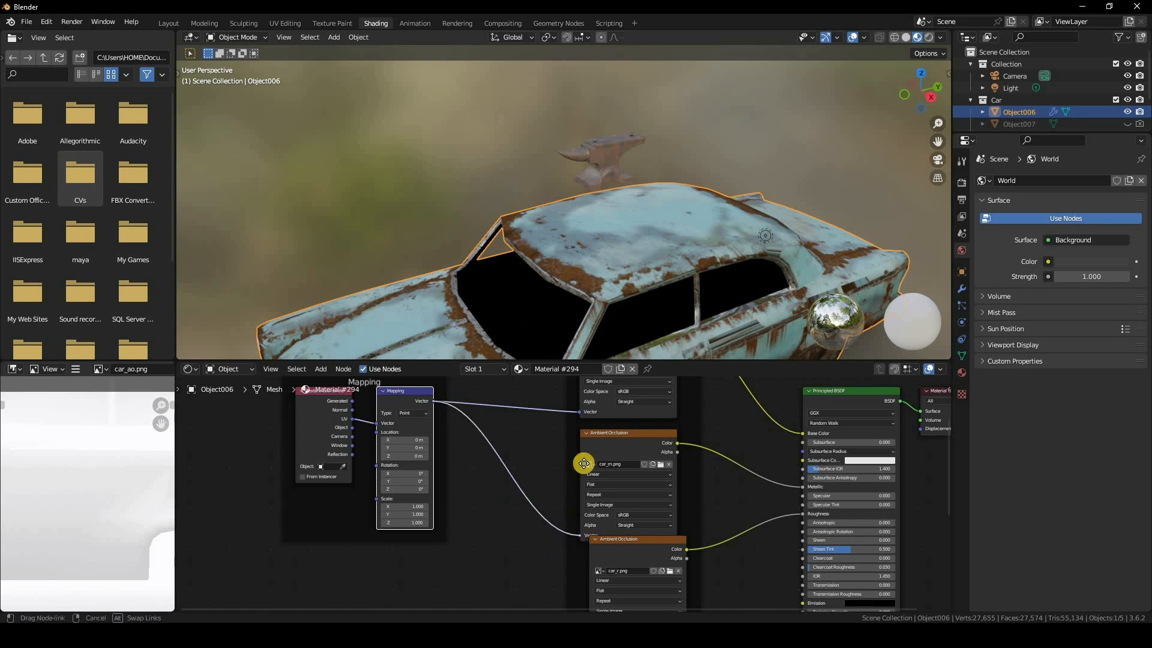
pyautogui.scroll(-3, 552, 456)
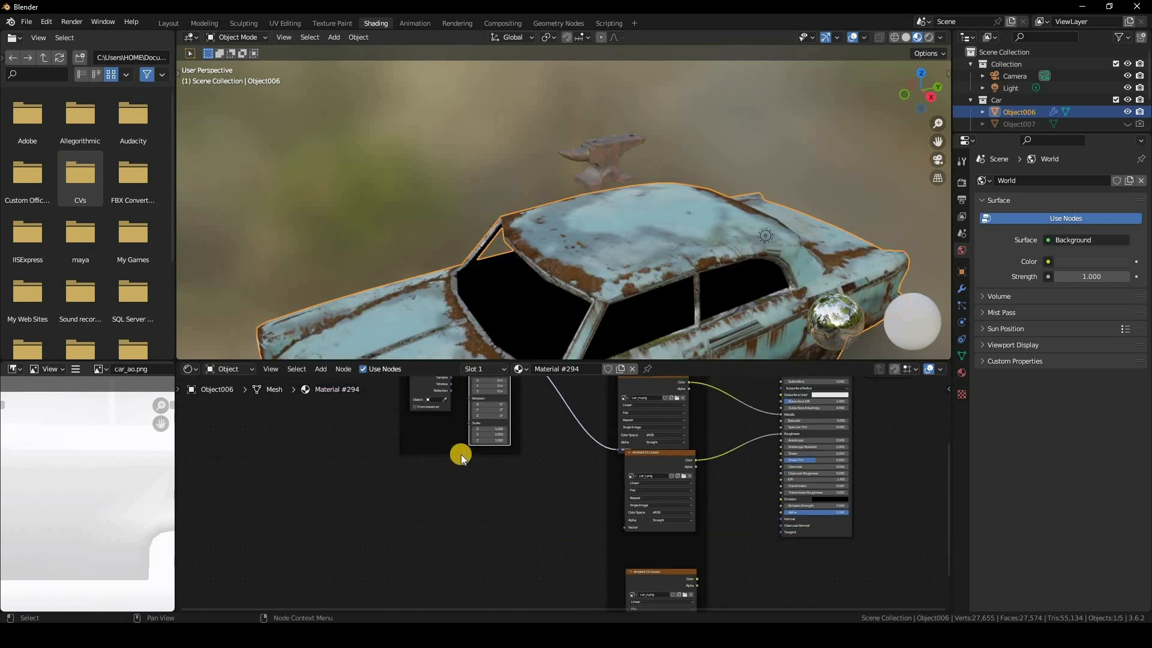
pyautogui.moveTo(461, 454); pyautogui.dragTo(484, 543, button='middle')
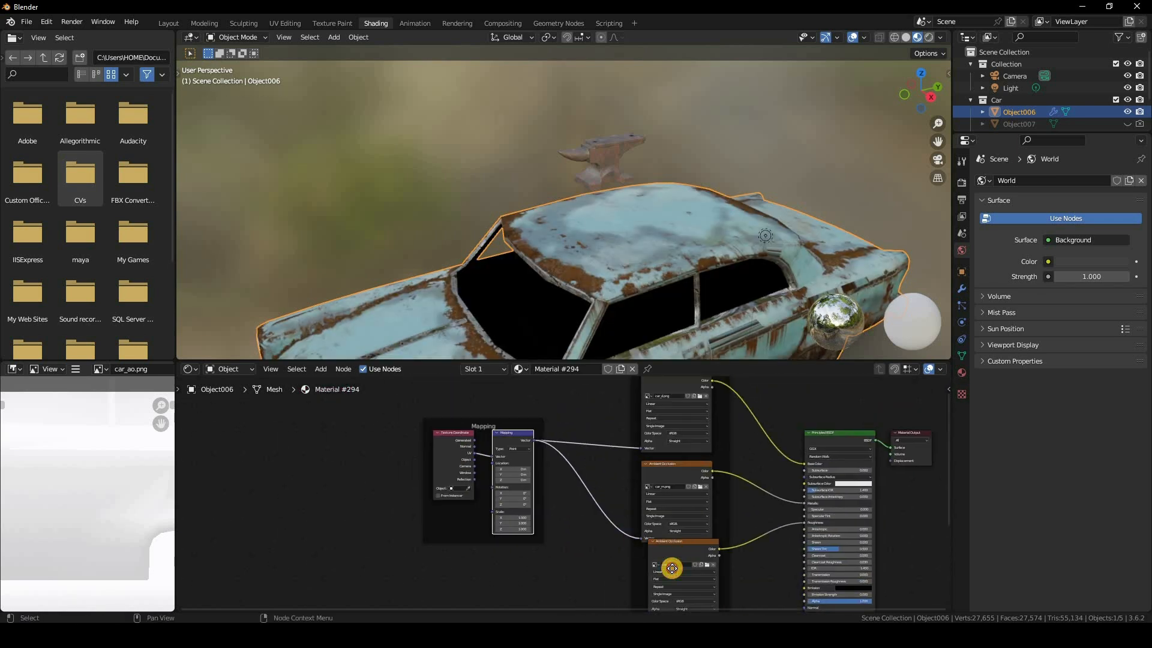
pyautogui.moveTo(672, 568); pyautogui.dragTo(667, 582)
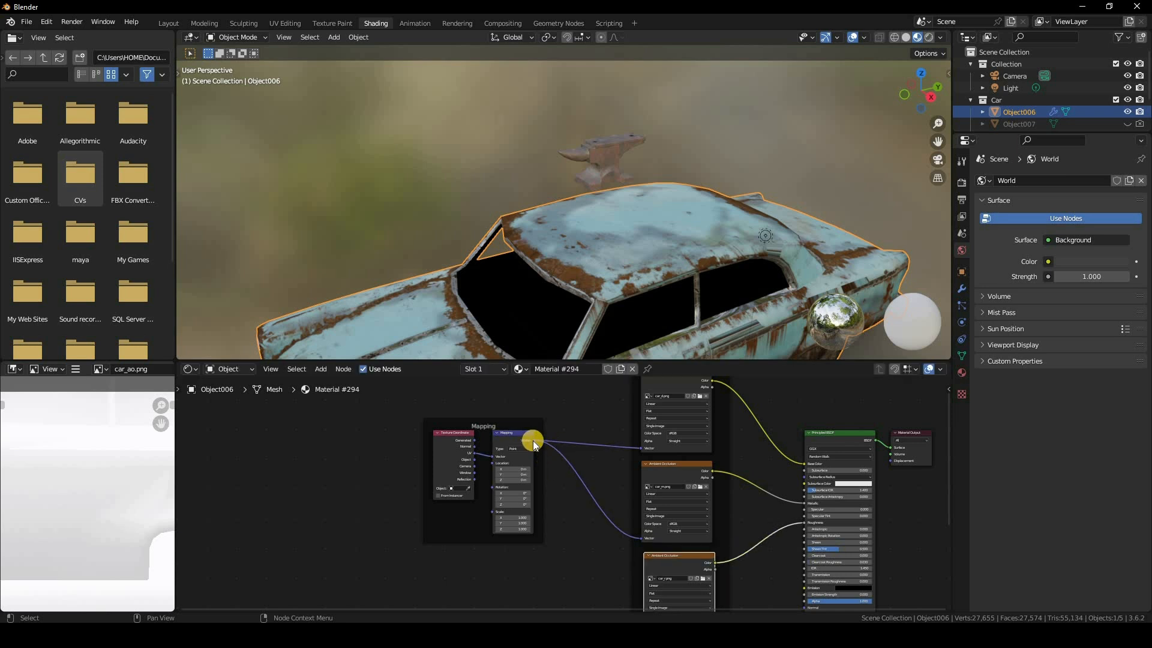
pyautogui.moveTo(534, 440); pyautogui.dragTo(567, 435)
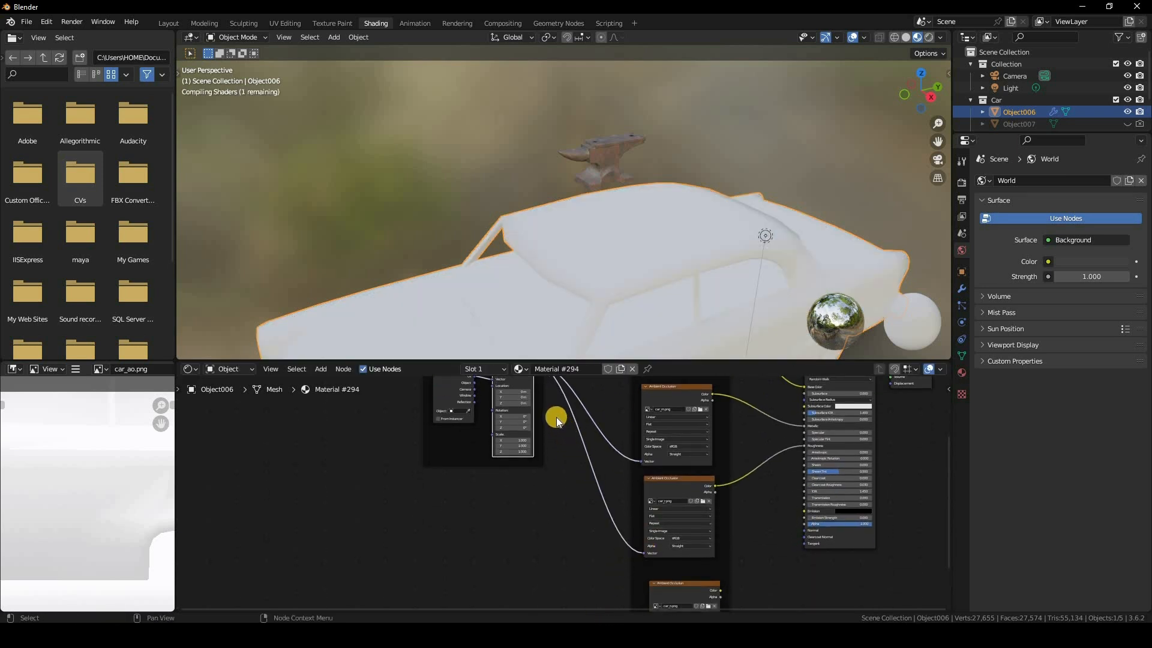
pyautogui.scroll(-2, 549, 412)
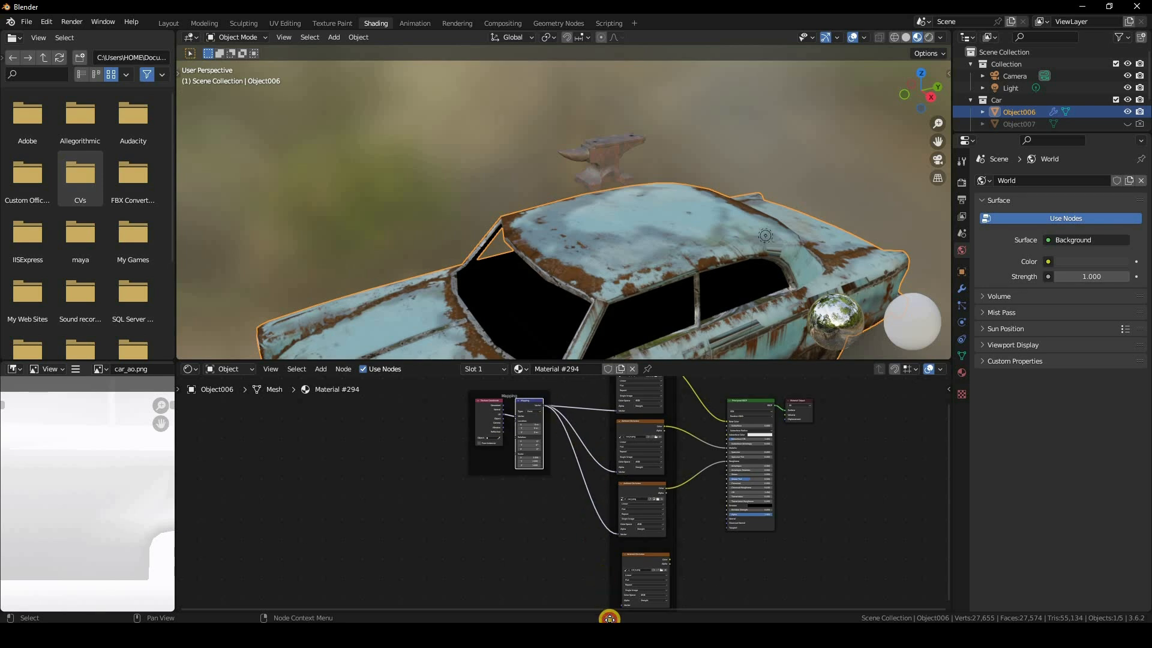
pyautogui.moveTo(545, 405); pyautogui.dragTo(622, 554)
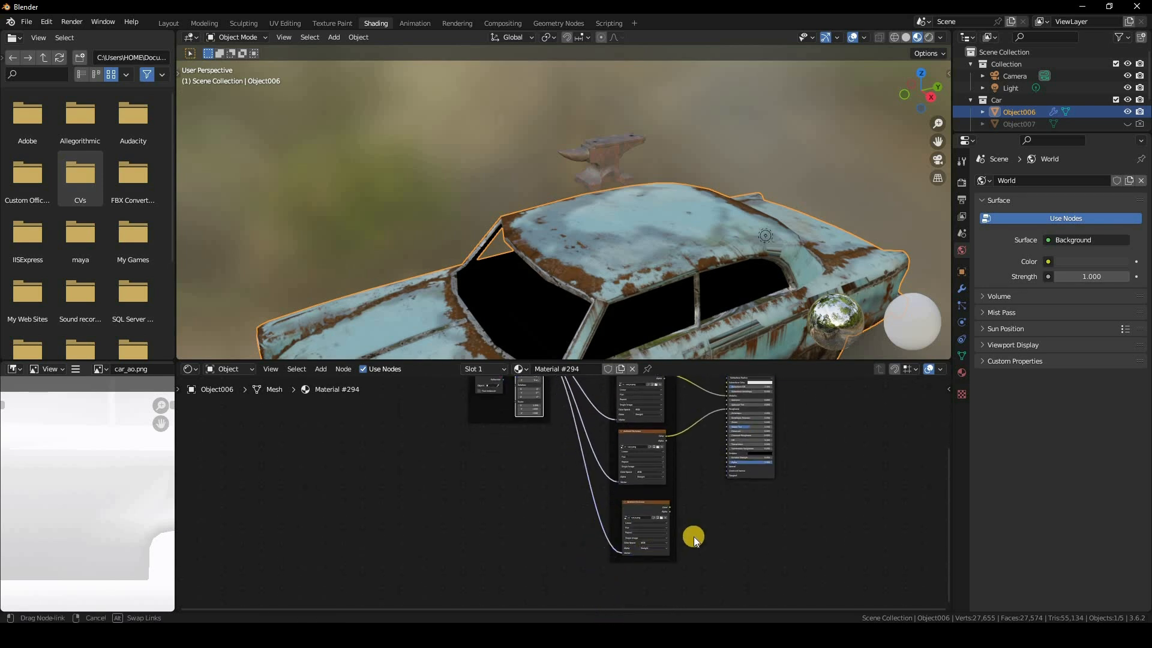
# - Shift the car_n texture node away from the shader and add a Normal Map node beside it
pyautogui.moveTo(694, 536); pyautogui.dragTo(624, 512)
pyautogui.scroll(2, 698, 515)
pyautogui.hotkey('shift', 'a')
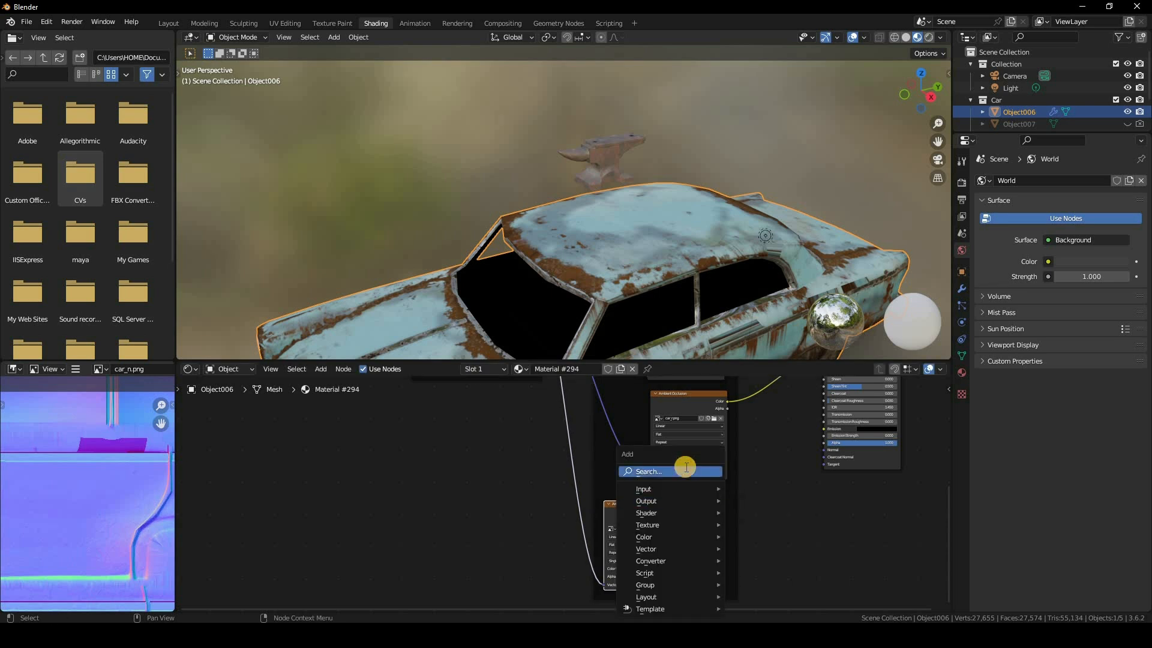
pyautogui.write('nor')
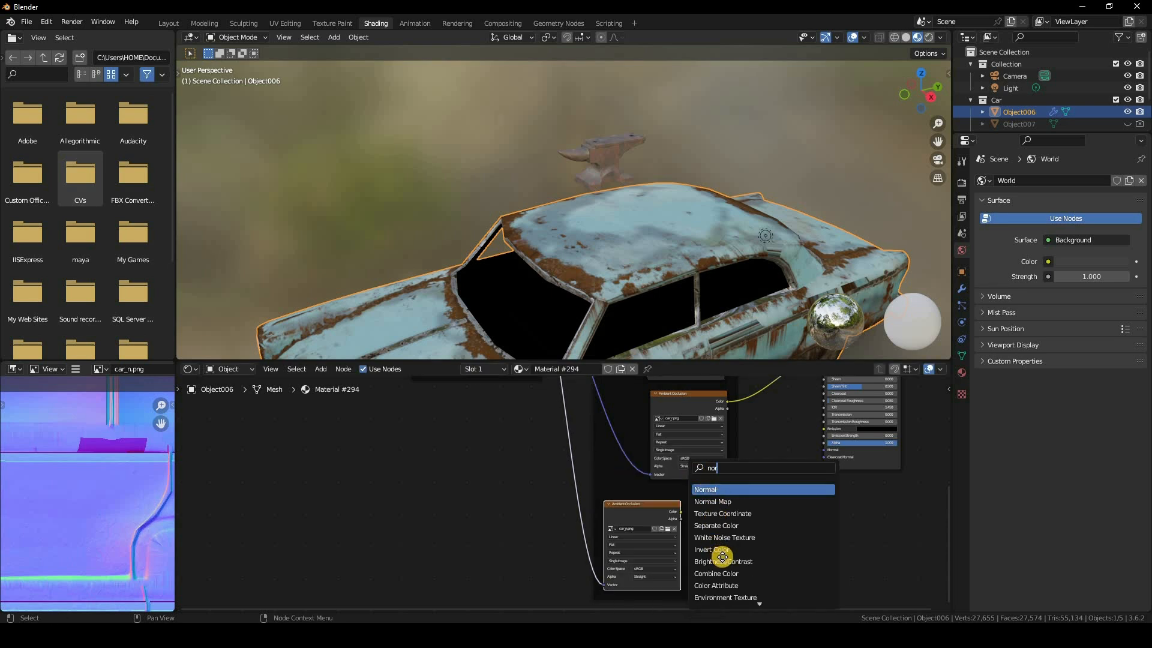
pyautogui.click(713, 502)
pyautogui.click(682, 514)
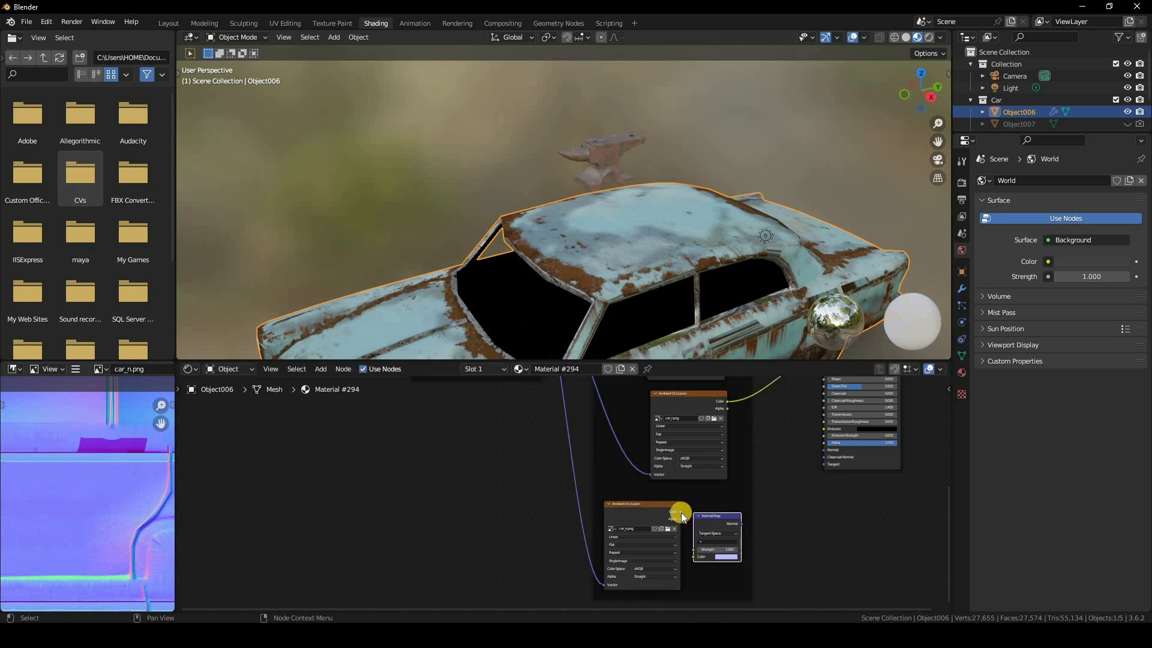
# - Connect car_n's Color to the Normal Map's Color and the Normal Map's output to the Principled BSDF's Normal
pyautogui.moveTo(682, 514); pyautogui.dragTo(694, 557)
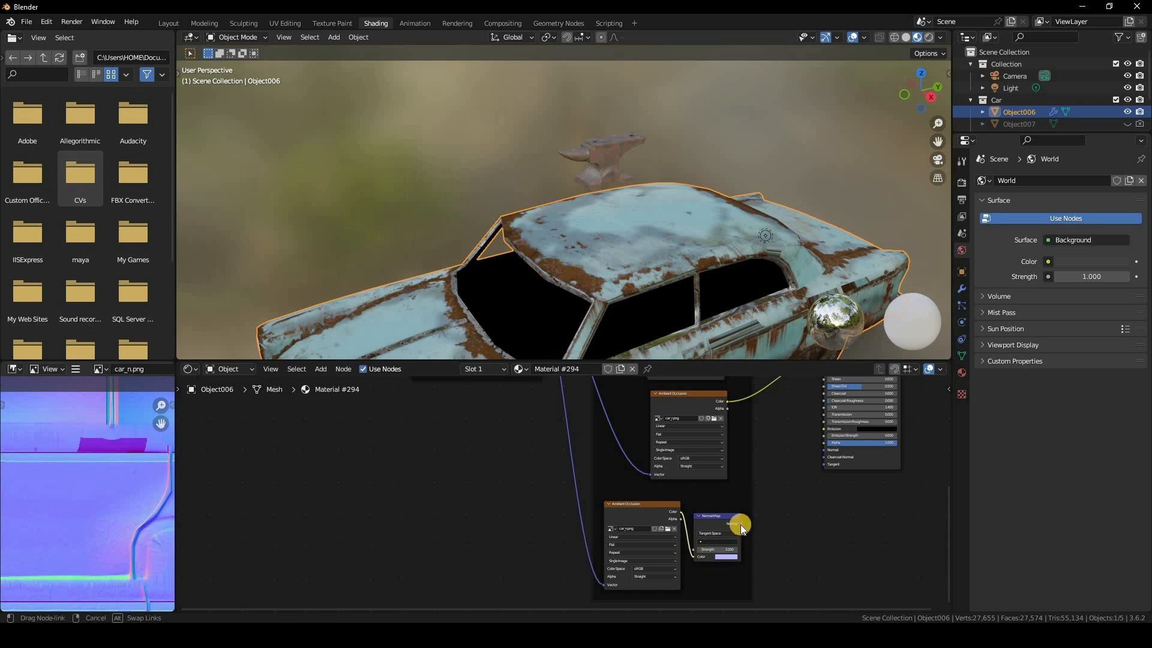
pyautogui.click(804, 476)
pyautogui.moveTo(741, 524); pyautogui.dragTo(826, 451)
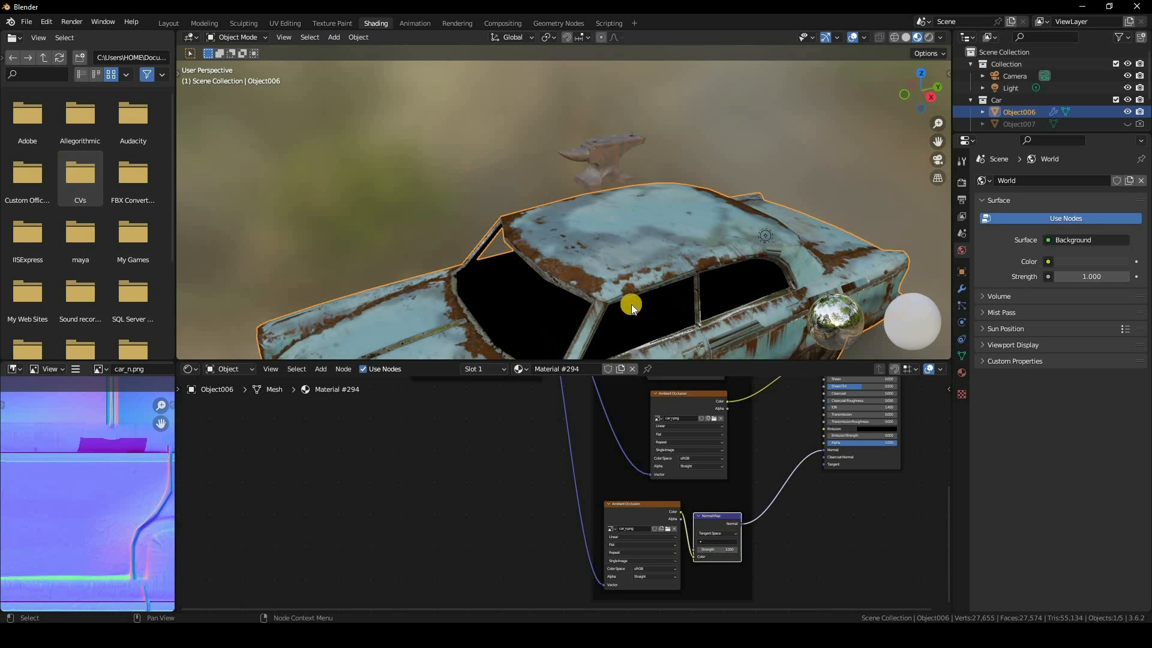
pyautogui.scroll(-5, 714, 426)
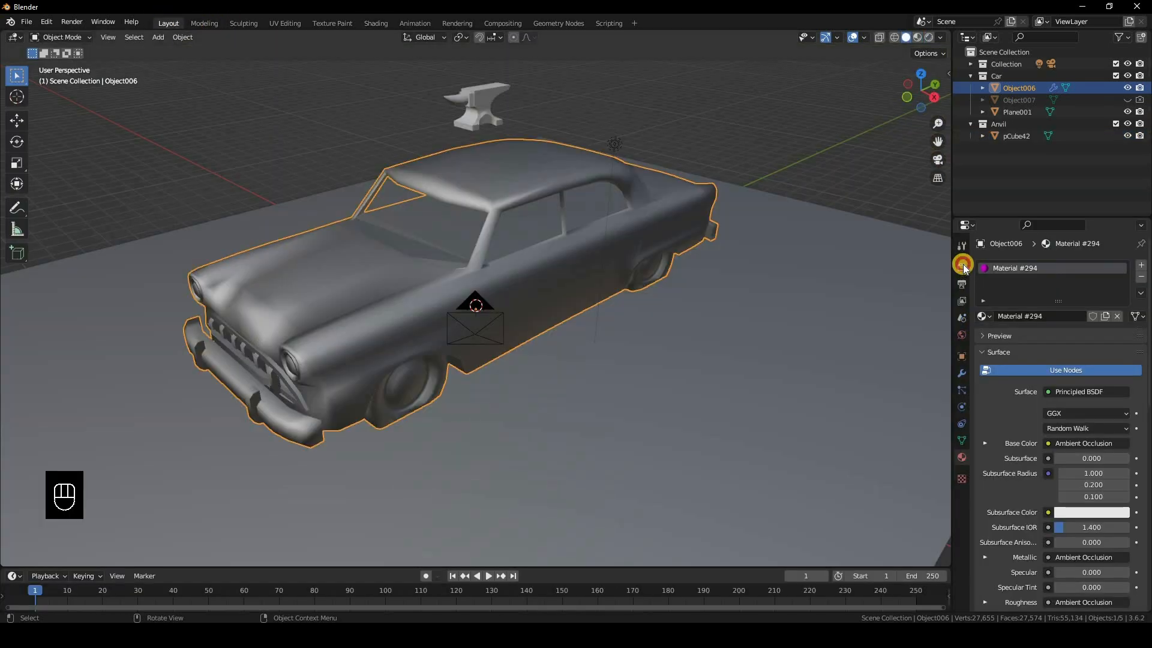
# - Open the scene's render settings and switch the viewport to rendered shading
pyautogui.click(963, 267)
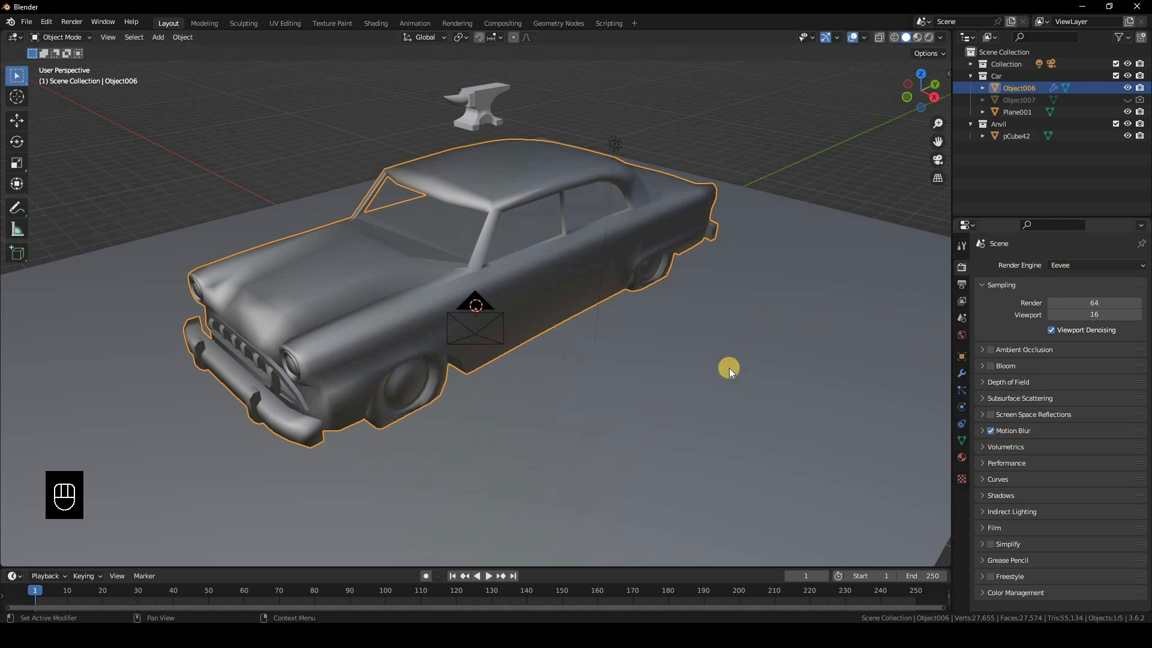
pyautogui.press('z')
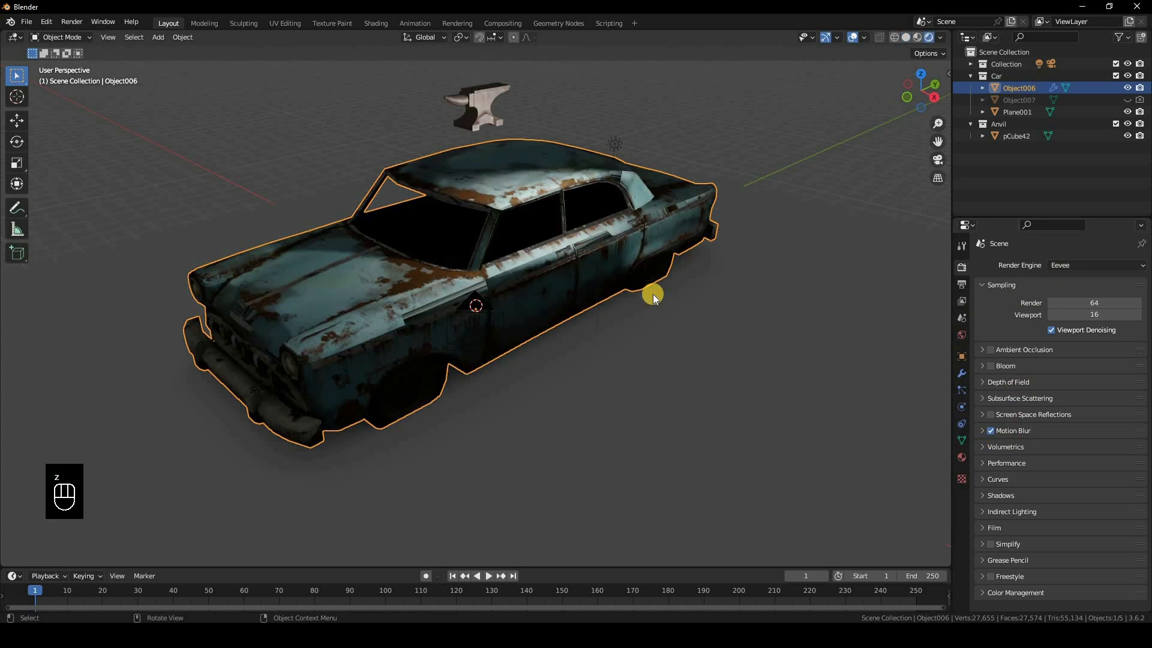
# - Change the scene's light to a Sun with a strength of 7
pyautogui.click(612, 144)
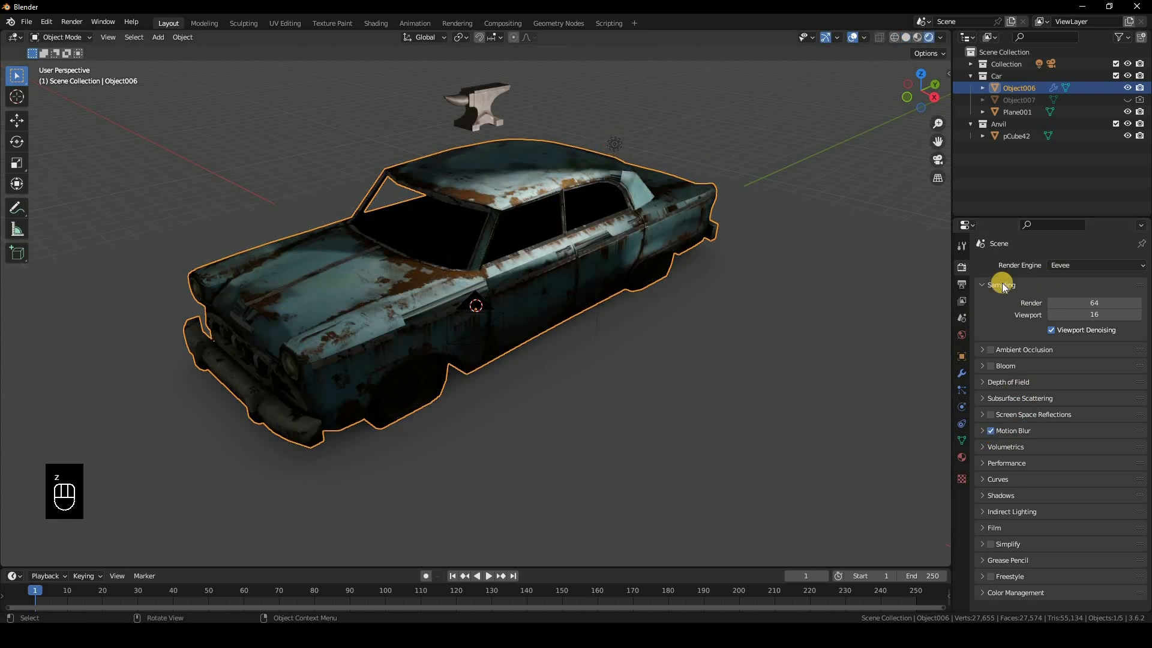
pyautogui.click(962, 406)
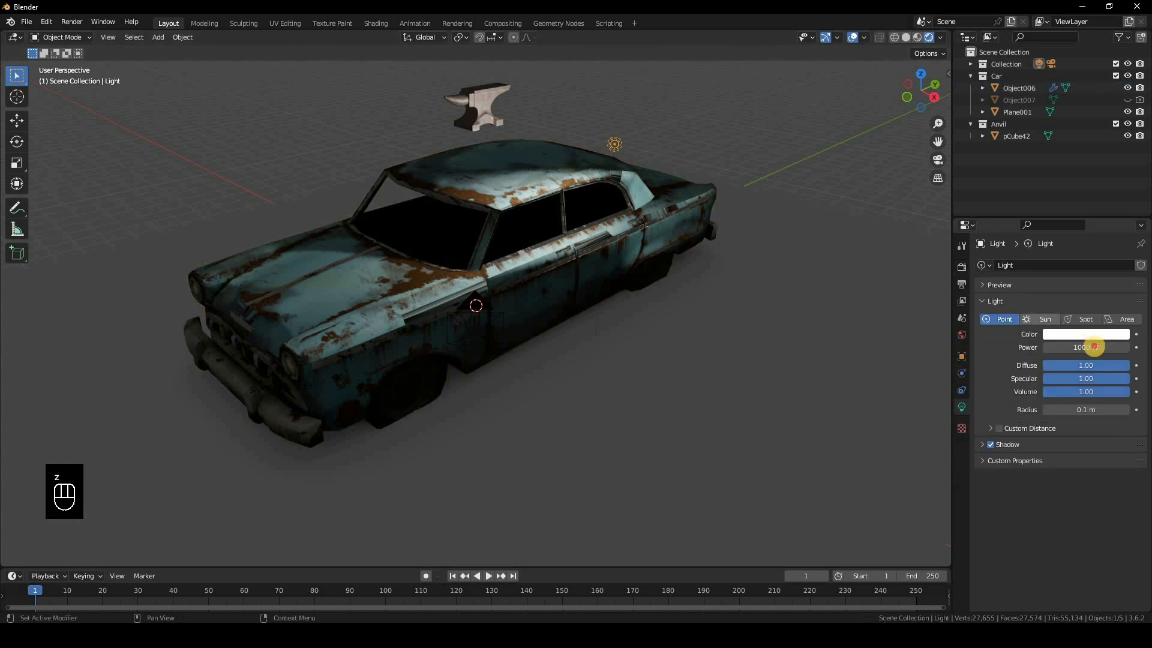
pyautogui.click(1046, 319)
pyautogui.click(1095, 347)
pyautogui.write('7')
pyautogui.press('Return')
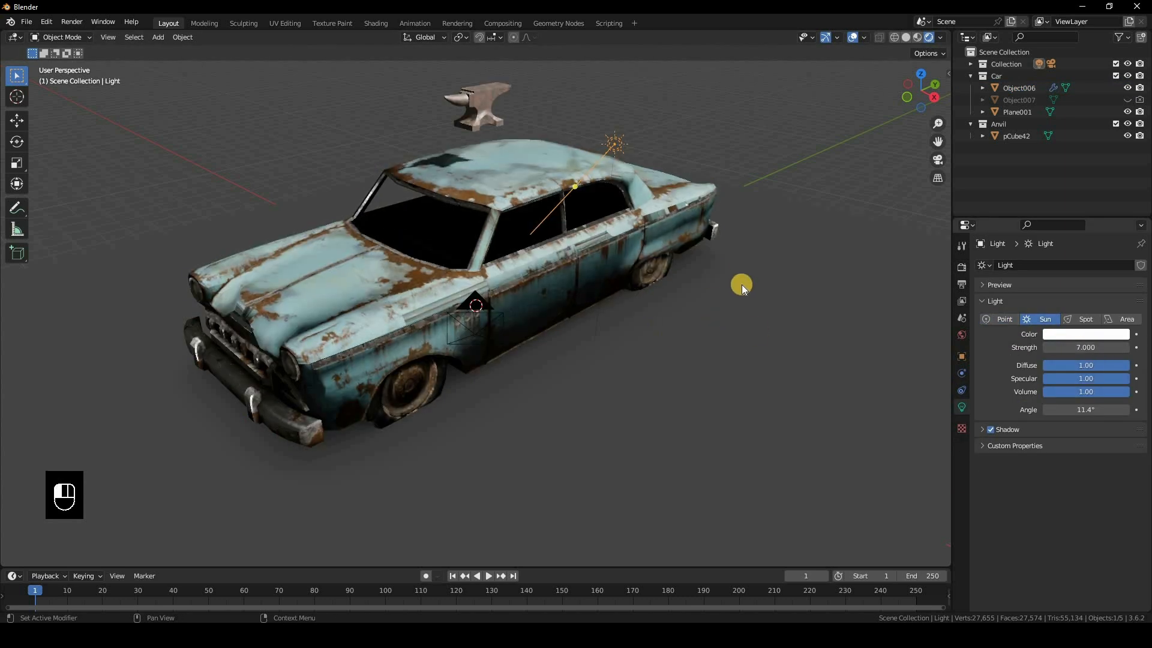
# - Select the ground plane, hide the collection holding the light and camera, and switch the viewport to solid shading
pyautogui.click(939, 432)
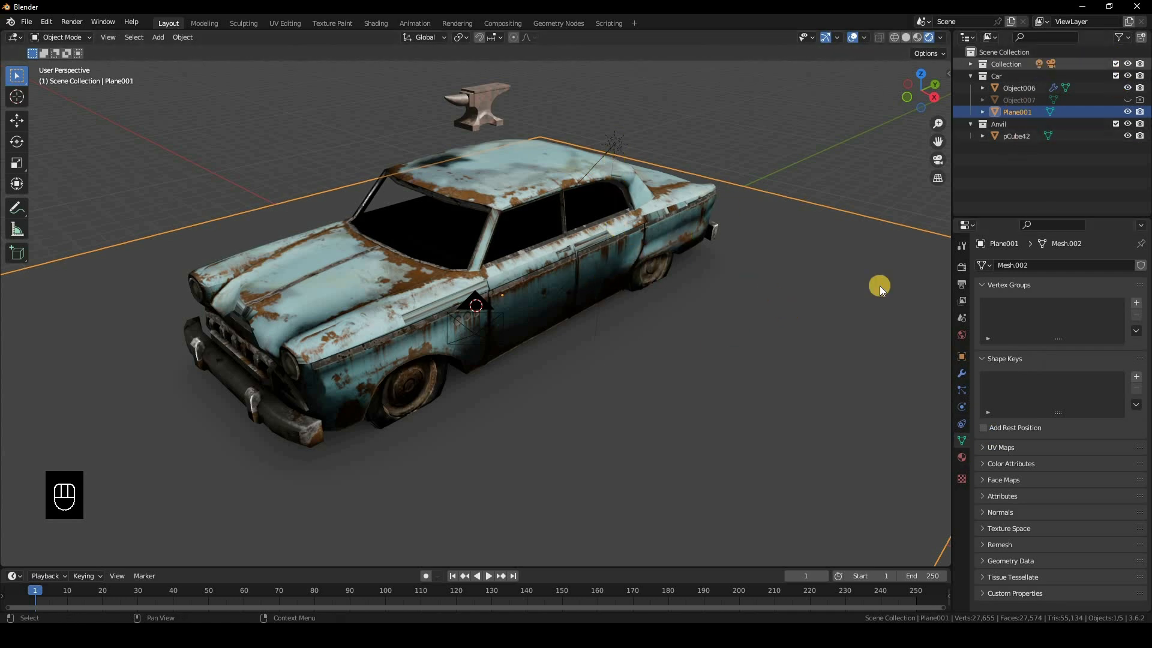
pyautogui.press('z')
pyautogui.click(730, 360)
pyautogui.press('z')
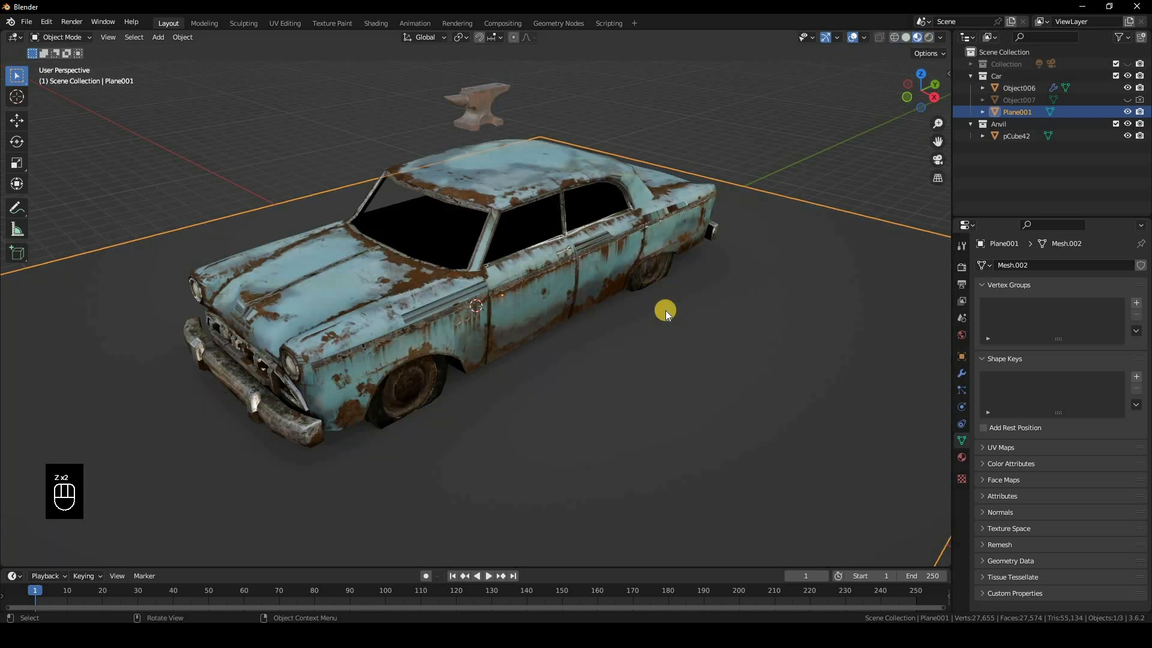
pyautogui.press('z')
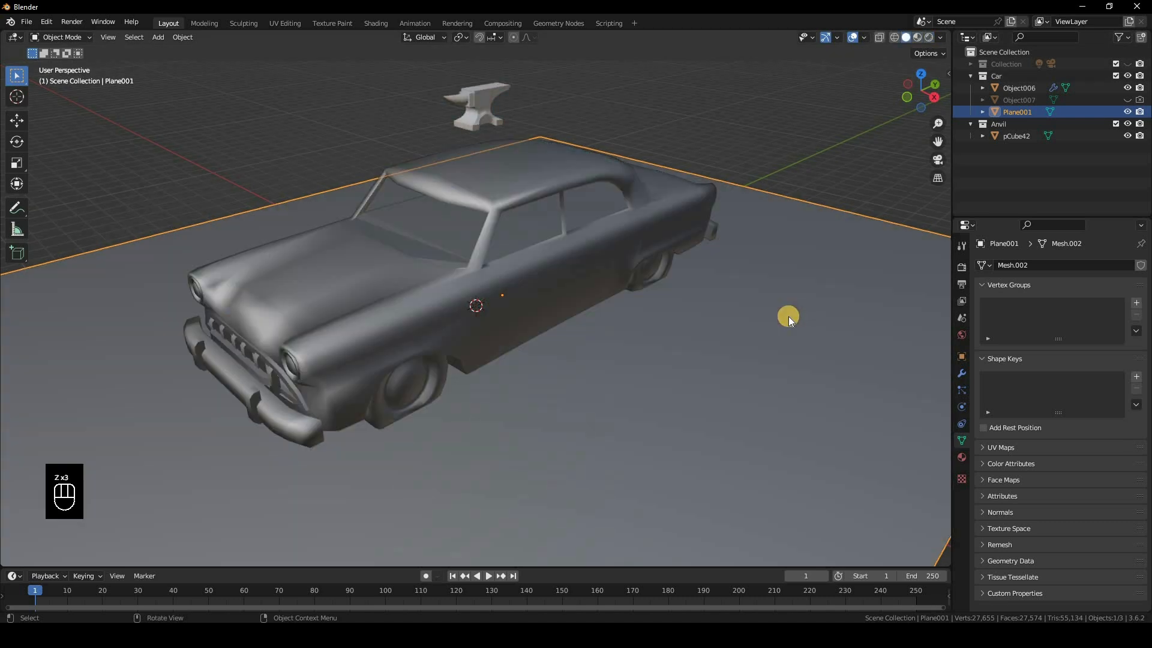
# - Raise the anvil above the car to a Z location of about 9.67 m and shift it sideways to X about 1.99 m
pyautogui.press('KP_1')
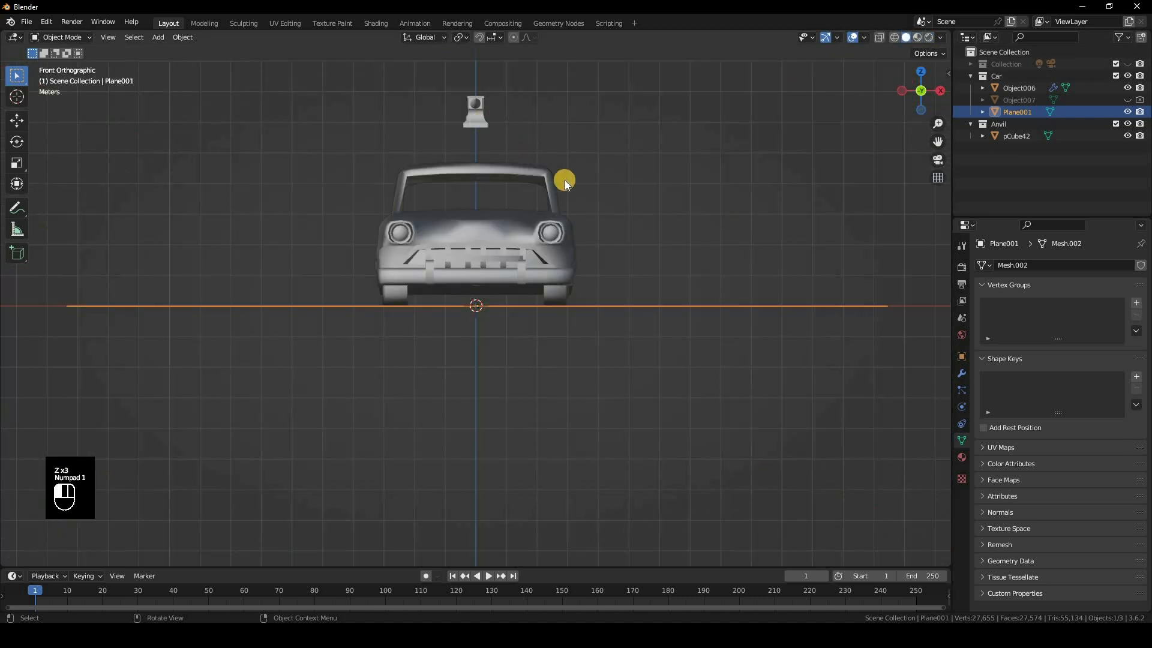
pyautogui.click(476, 113)
pyautogui.scroll(-4, 580, 187)
pyautogui.press('g')
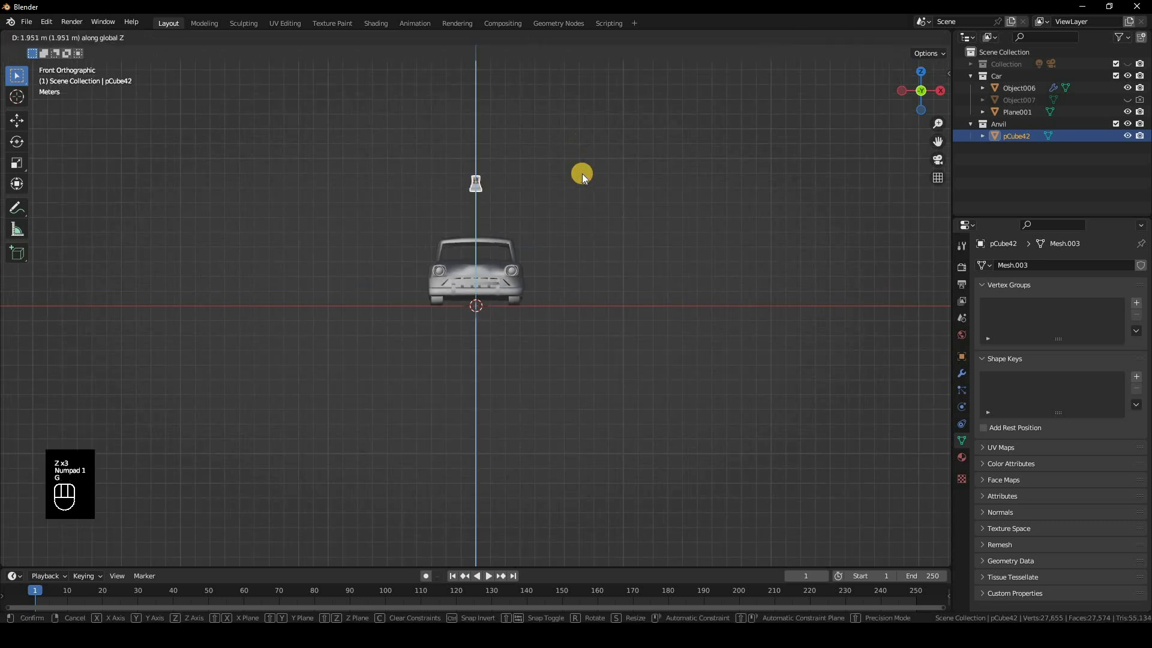
pyautogui.click(594, 175)
pyautogui.press('g')
pyautogui.press('x')
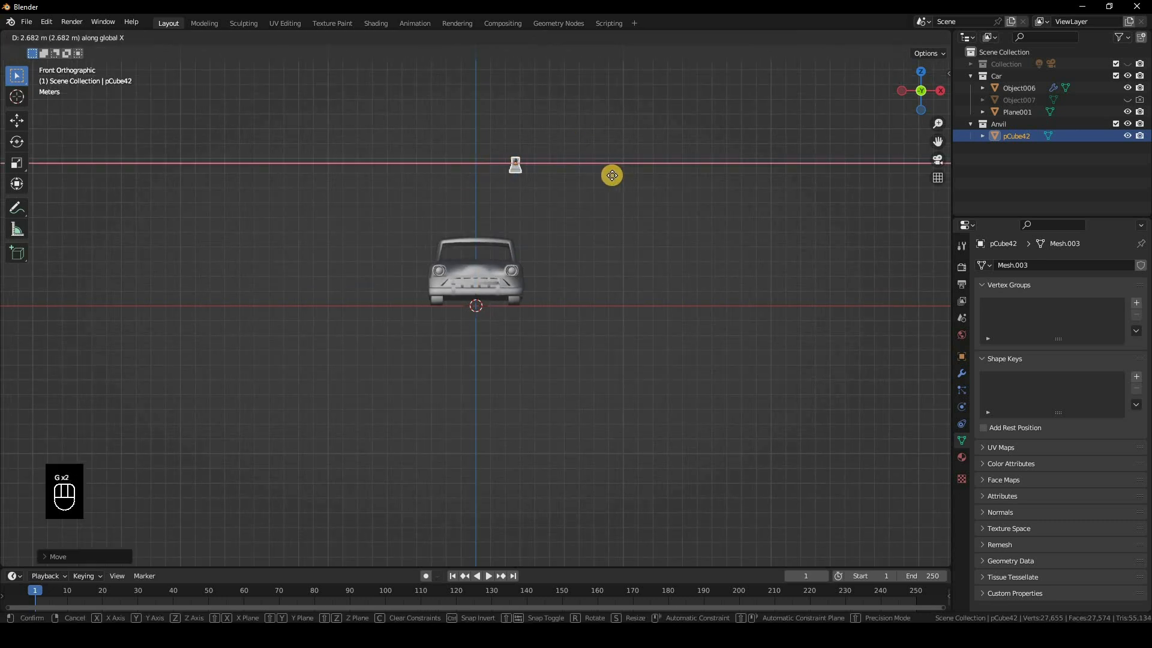
pyautogui.click(551, 293)
pyautogui.moveTo(514, 254); pyautogui.dragTo(633, 315, button='middle')
pyautogui.scroll(4, 641, 318)
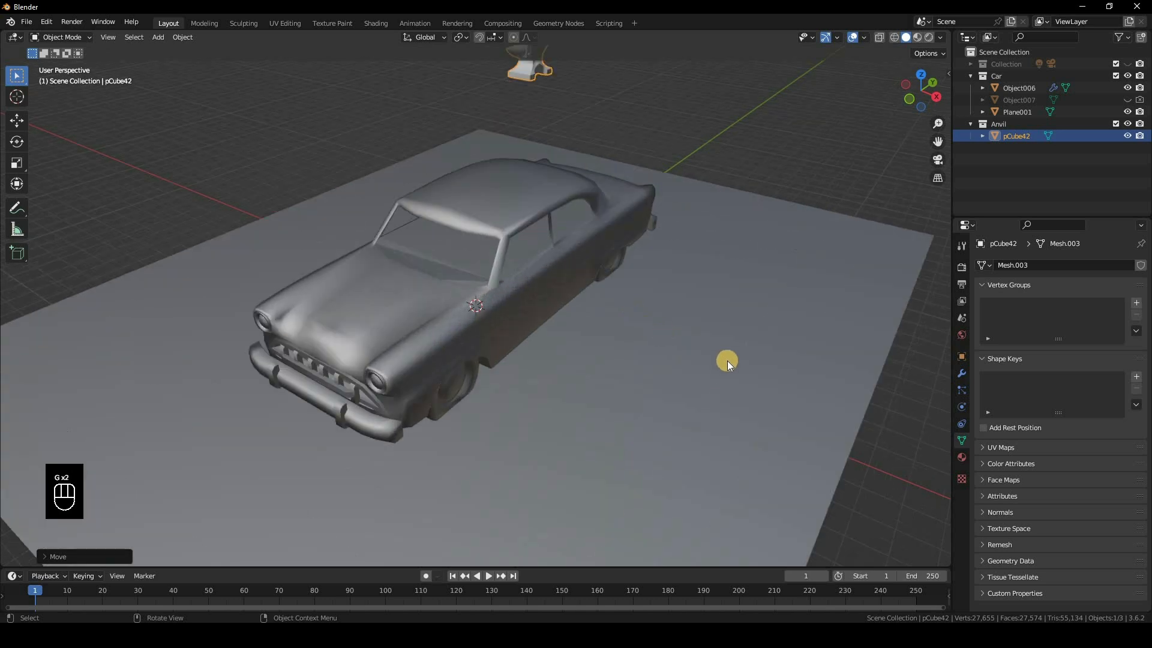
# - Apply the scale of the car body Object006 and set its X rotation to 0°
pyautogui.moveTo(707, 332); pyautogui.dragTo(962, 429, button='middle')
pyautogui.click(961, 358)
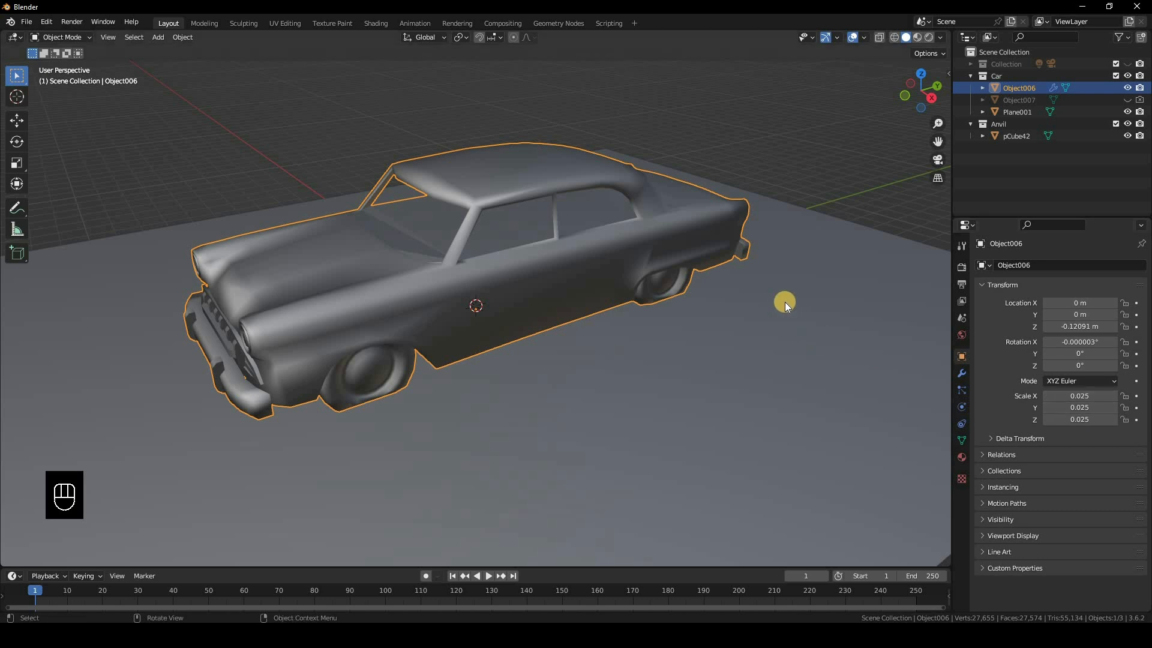
pyautogui.hotkey('ctrl', 'a')
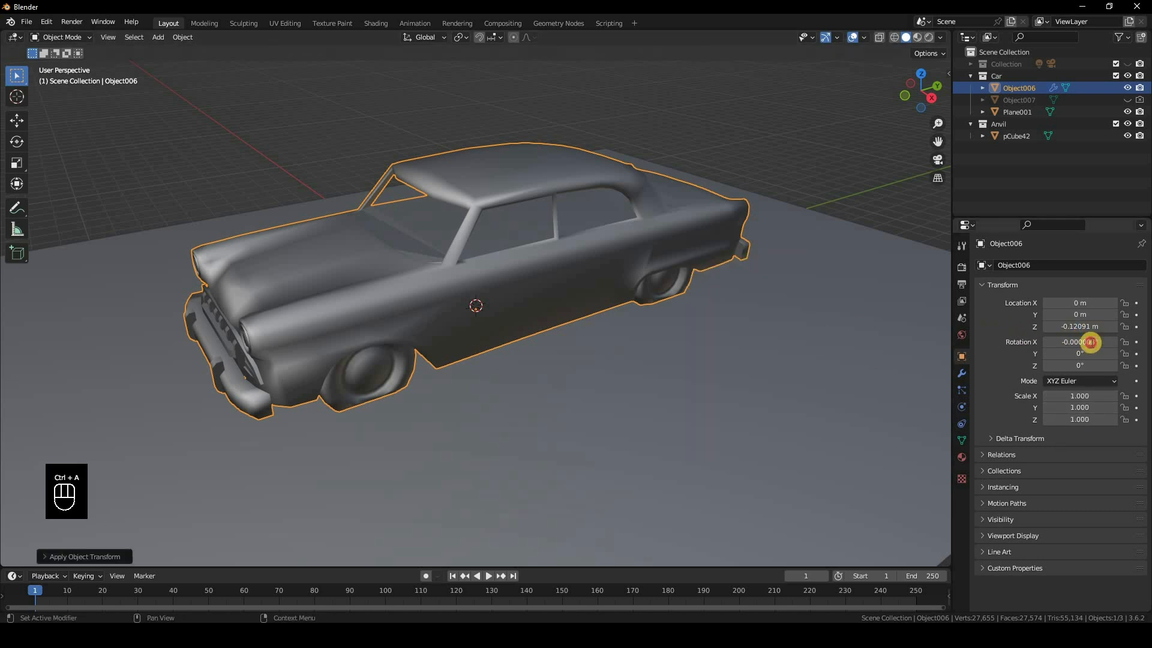
pyautogui.click(1091, 343)
pyautogui.write('0')
pyautogui.press('Return')
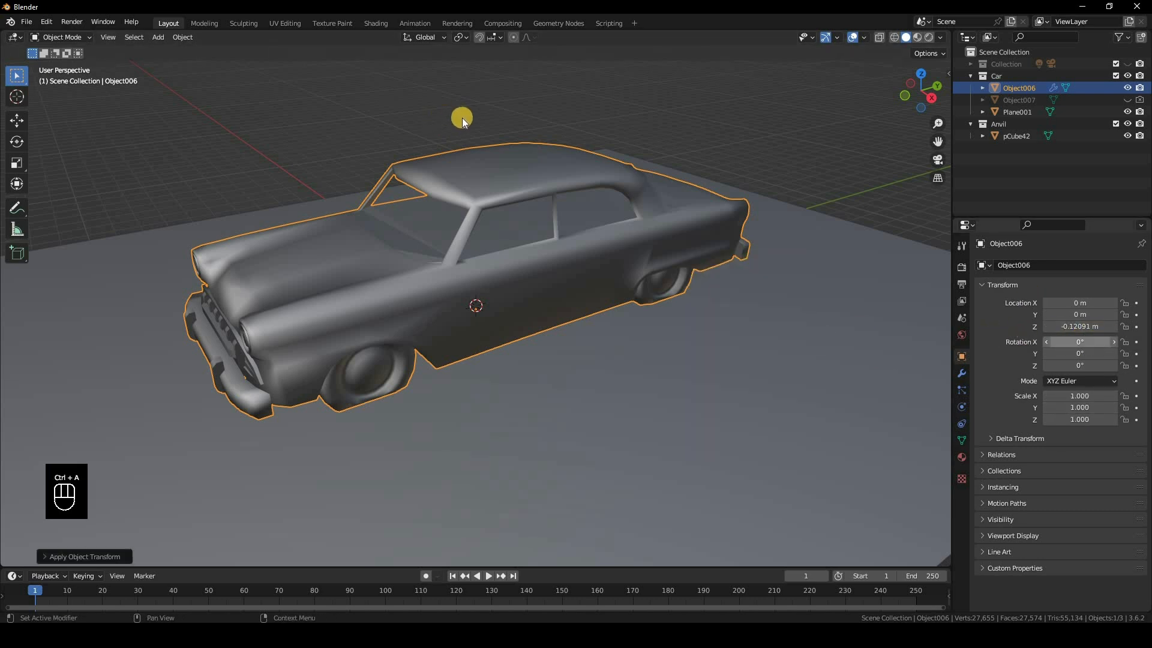
# - Set the anvil's Y rotation to 0° and its Z rotation to 90°
pyautogui.scroll(-4, 462, 118)
pyautogui.click(492, 167)
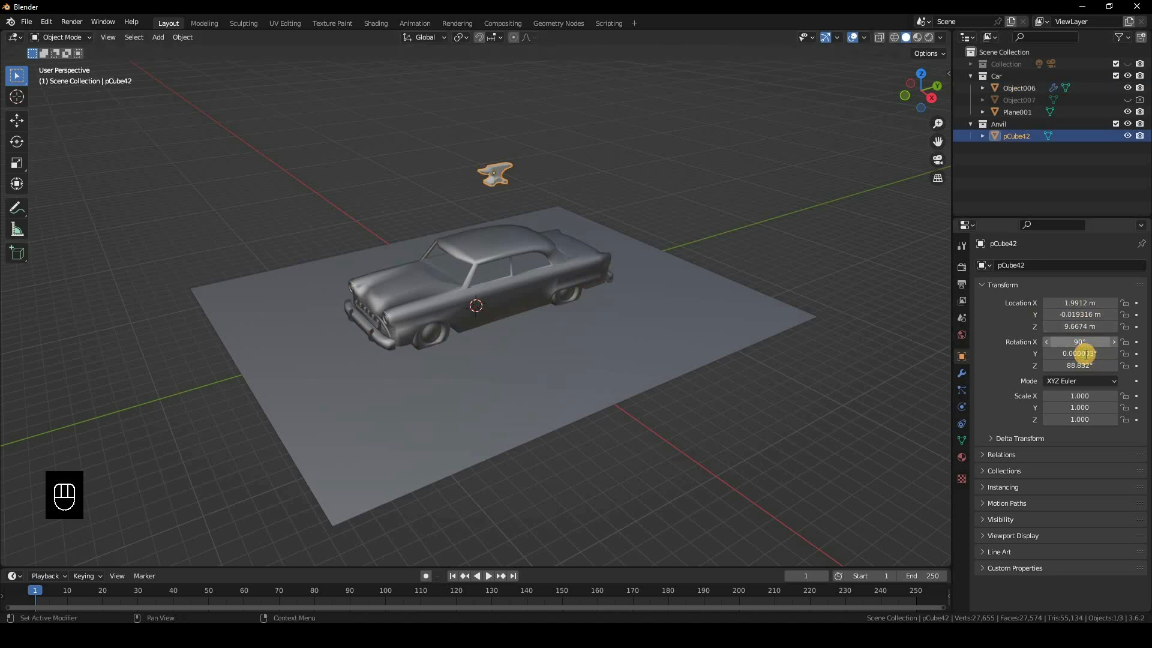
pyautogui.click(1084, 353)
pyautogui.write('0')
pyautogui.press('Return')
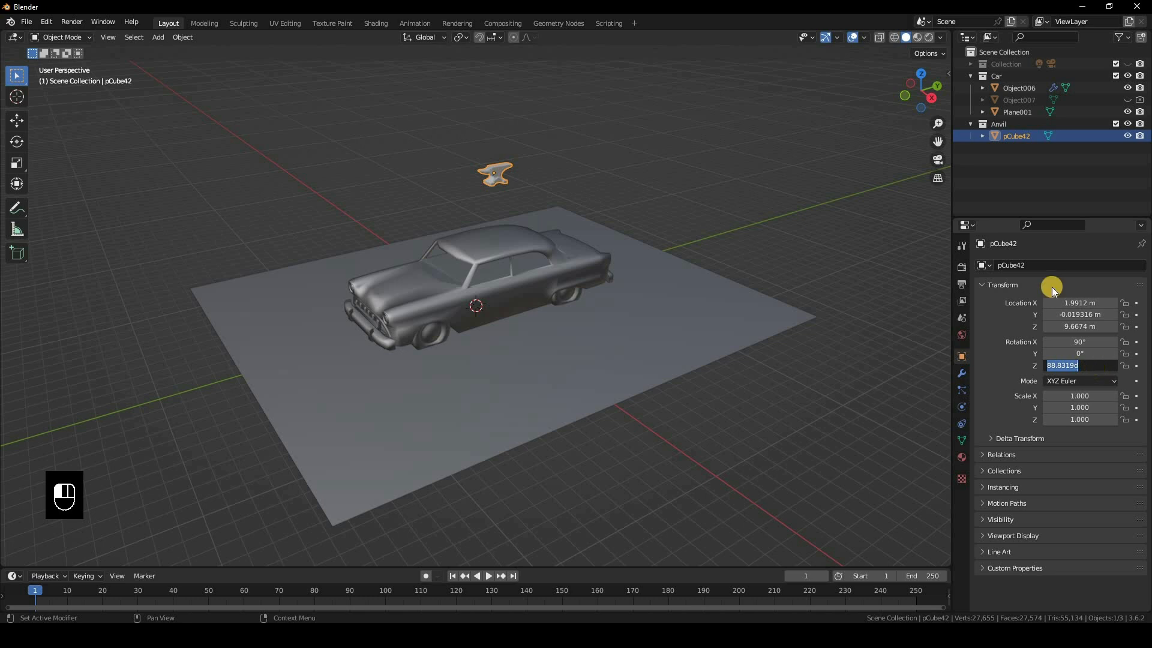
pyautogui.click(719, 204)
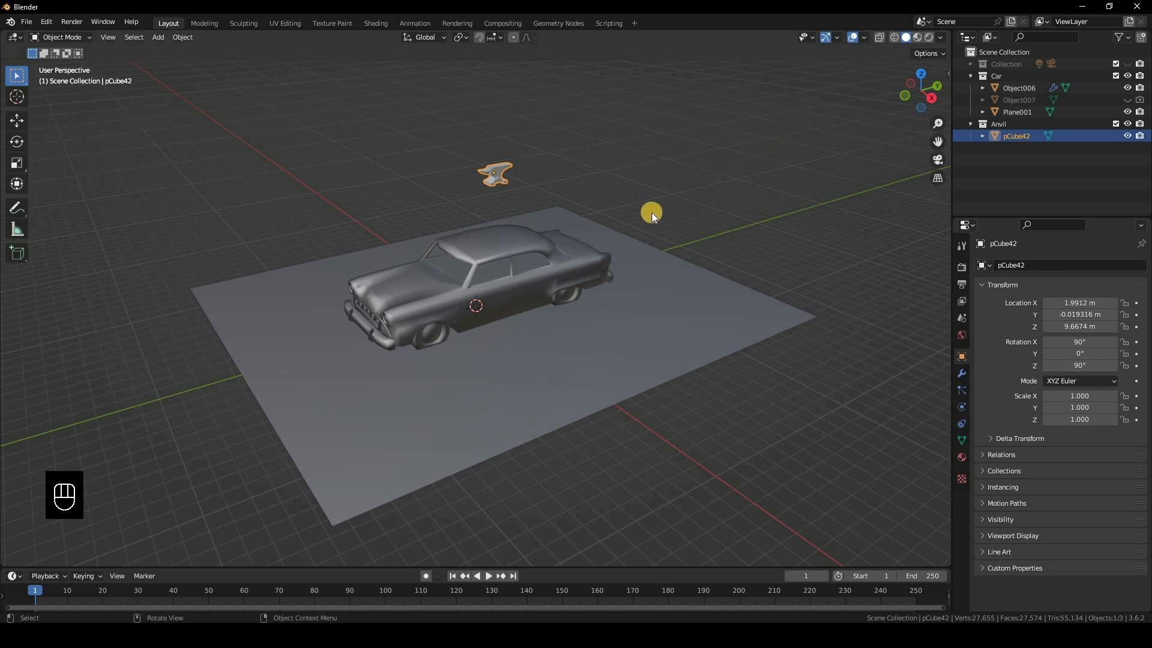
# - Enlarge the timeline area below the 3D viewport
pyautogui.press('KP_1')
pyautogui.scroll(5, 728, 189)
pyautogui.scroll(-1, 635, 223)
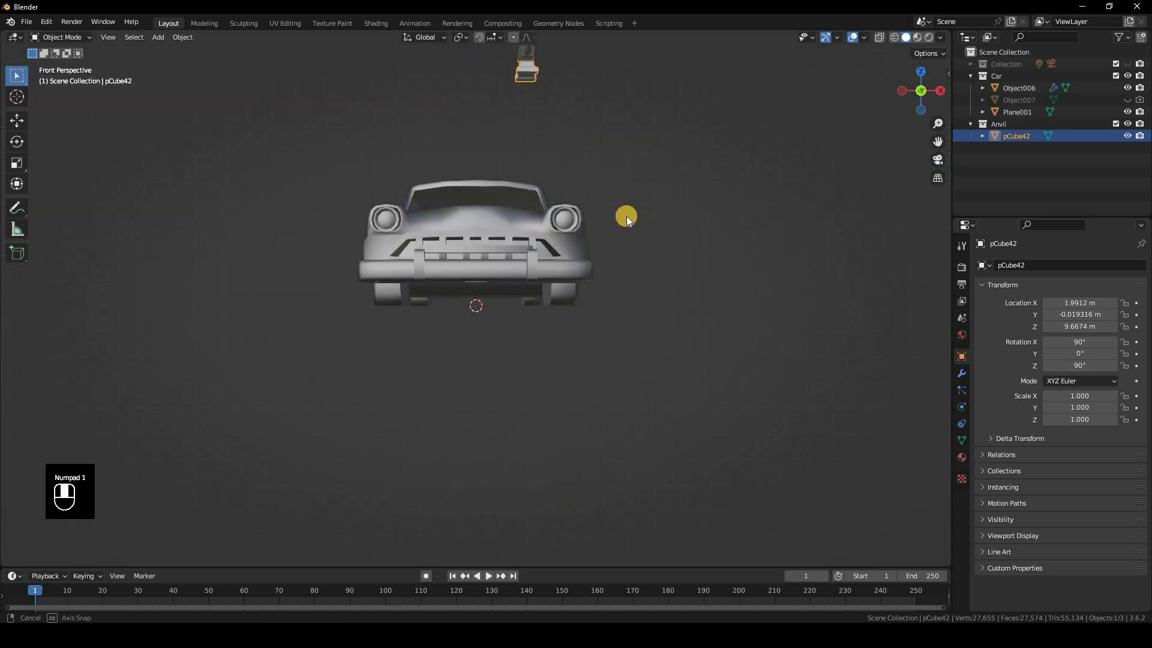
pyautogui.moveTo(627, 216); pyautogui.dragTo(697, 268, button='middle')
pyautogui.keyDown('shift'); pyautogui.moveTo(697, 185); pyautogui.dragTo(699, 265, button='middle'); pyautogui.keyUp('shift')
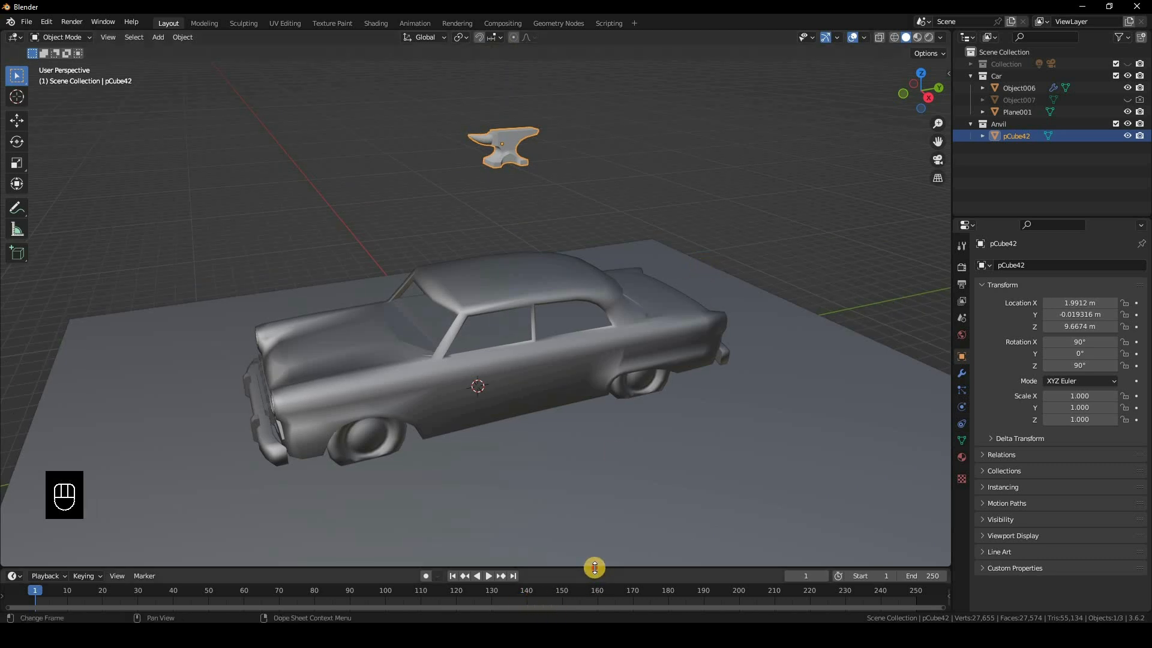
pyautogui.moveTo(598, 536); pyautogui.dragTo(597, 536)
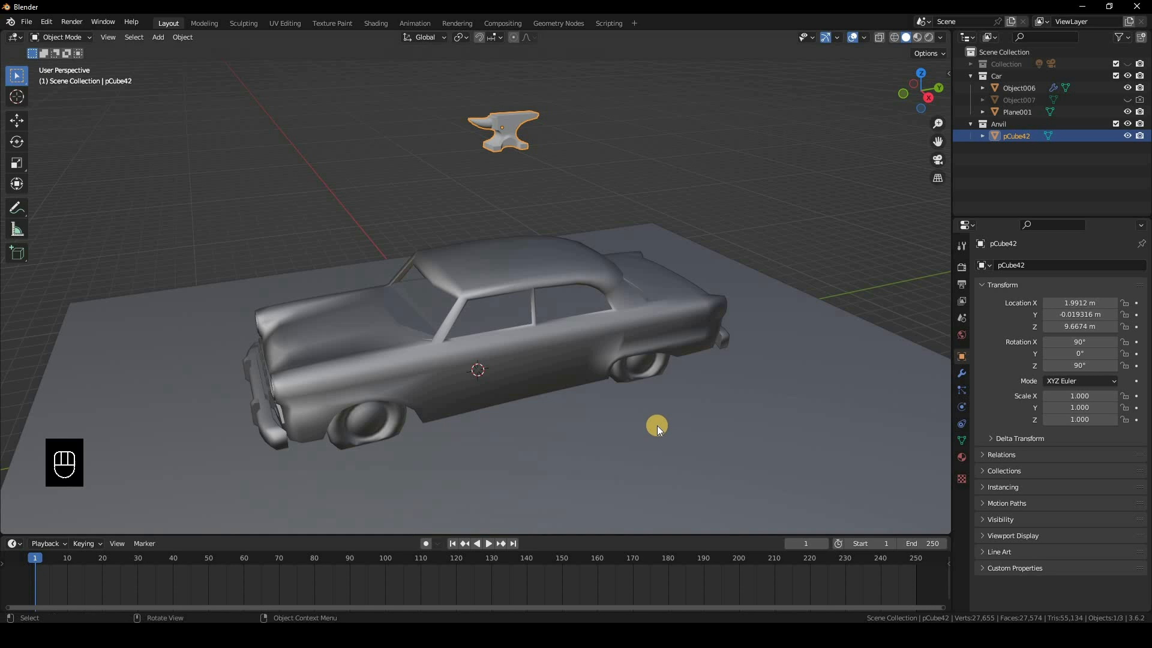
# - Insert a single keyframe for the anvil's Z location at frame 6
pyautogui.press('KP_1')
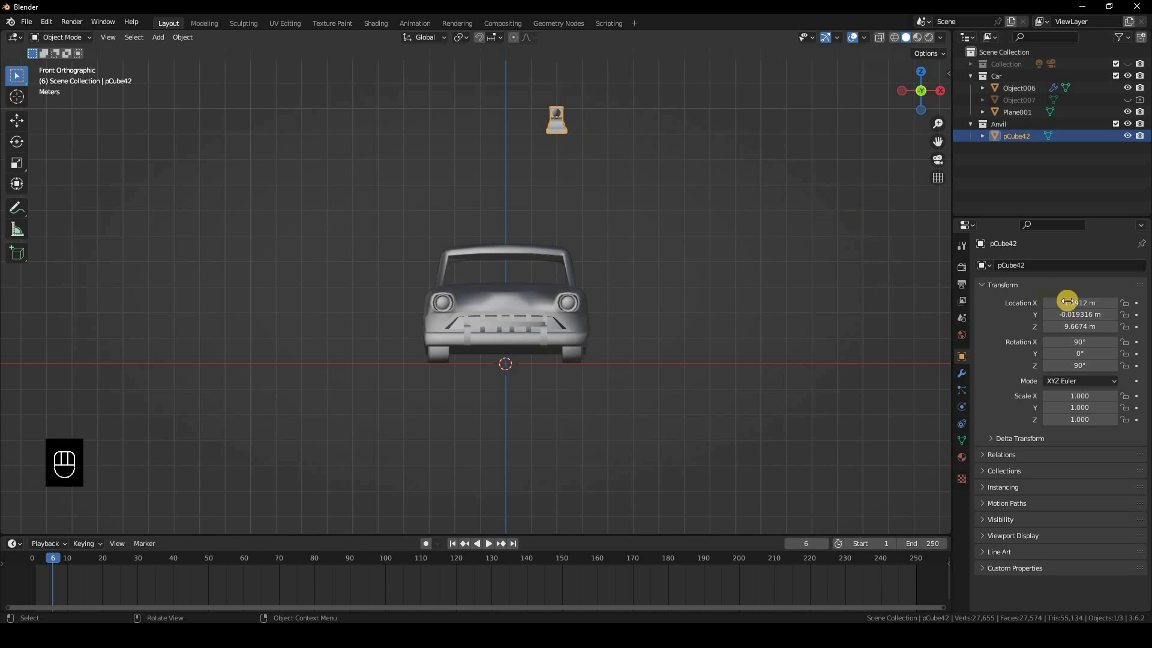
pyautogui.rightClick(1079, 330)
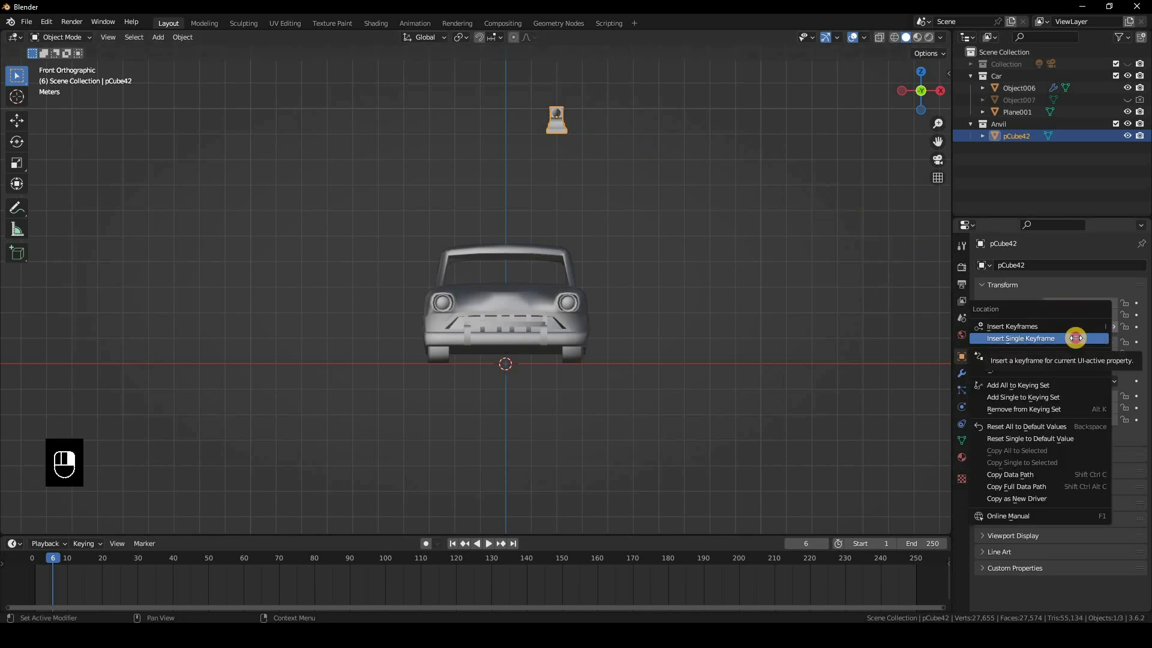
pyautogui.press('Return')
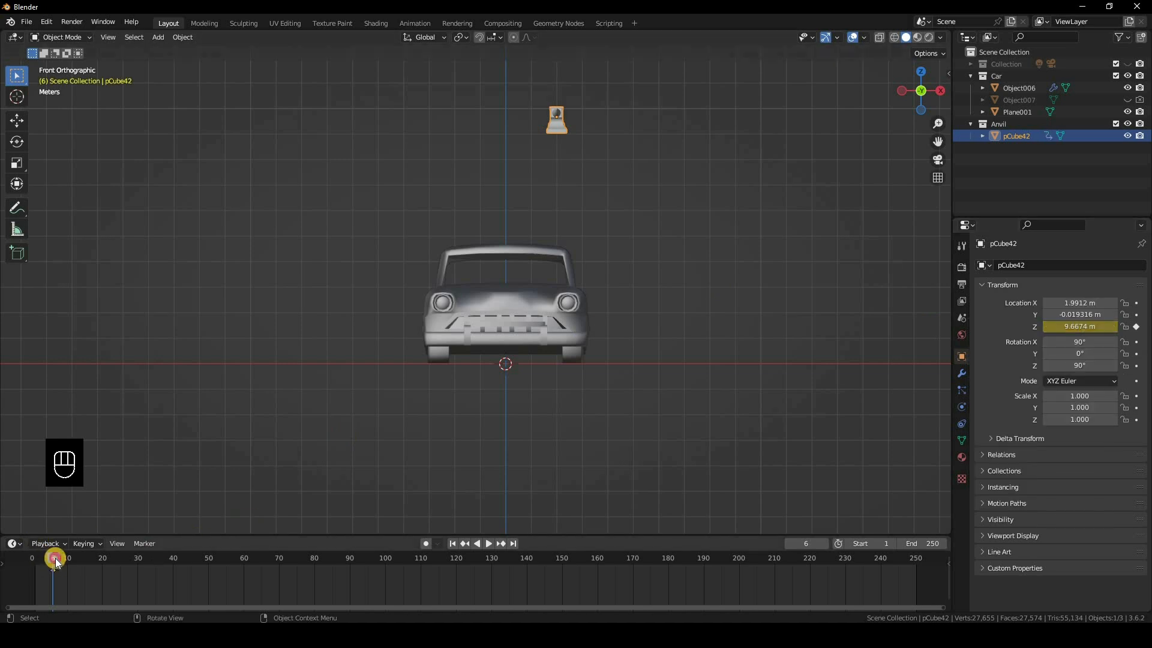
# - At frame 12, lower the anvil onto the car's roof at Z about 4.66 m and keyframe its Z location
pyautogui.click(73, 566)
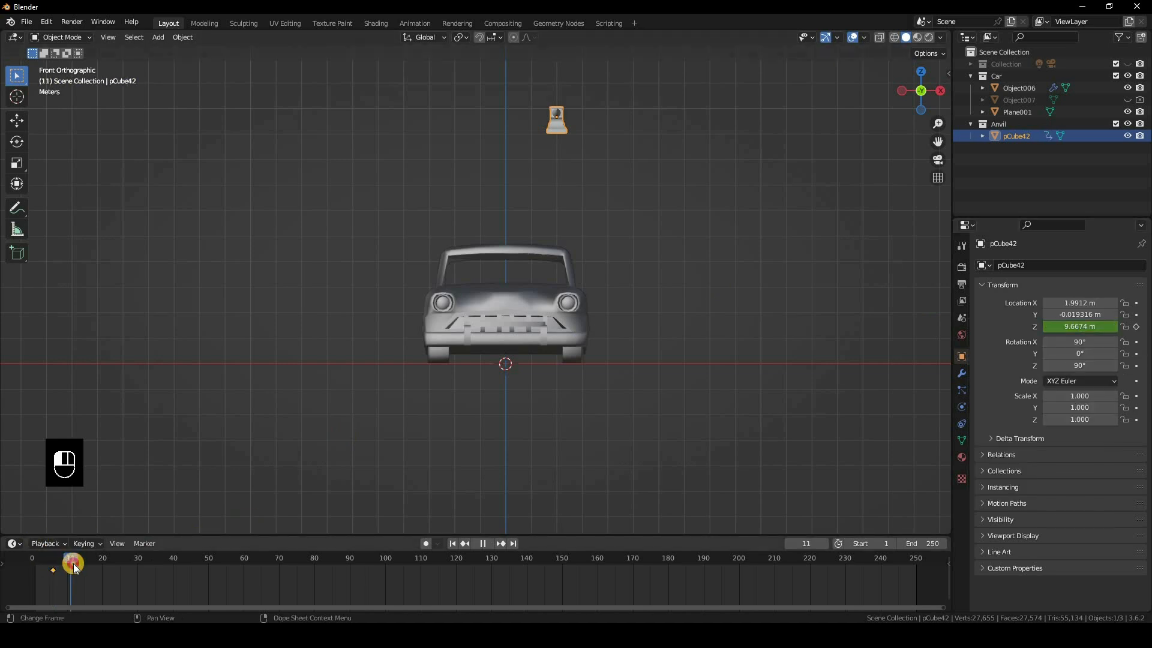
pyautogui.moveTo(73, 567); pyautogui.dragTo(75, 567)
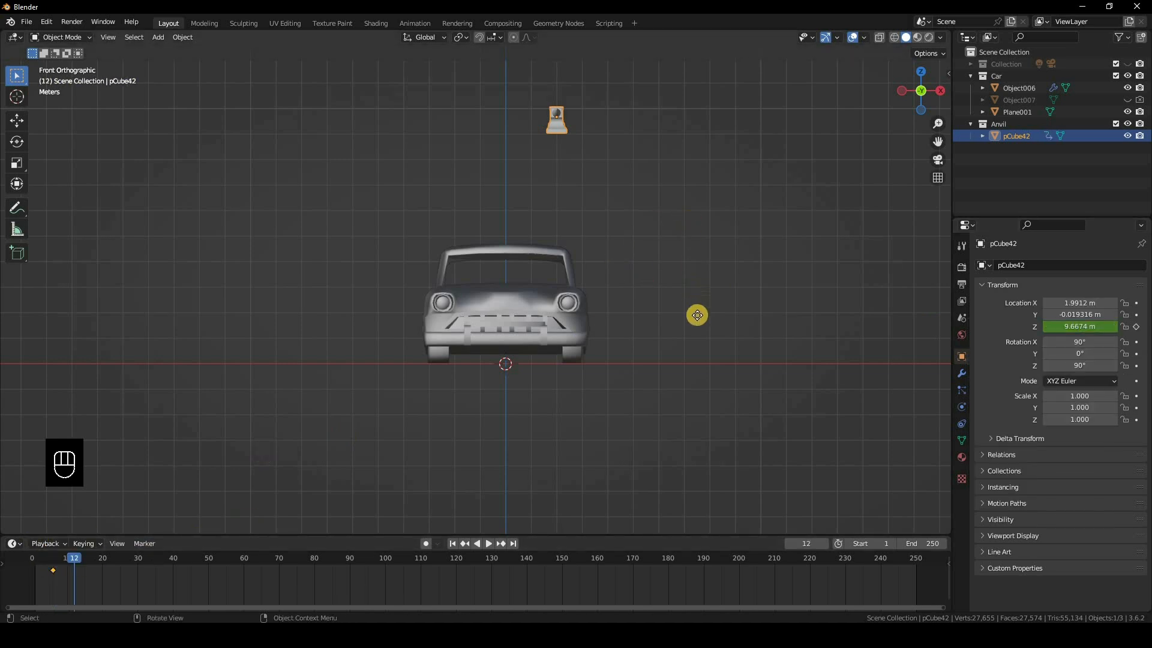
pyautogui.press('g')
pyautogui.press('z')
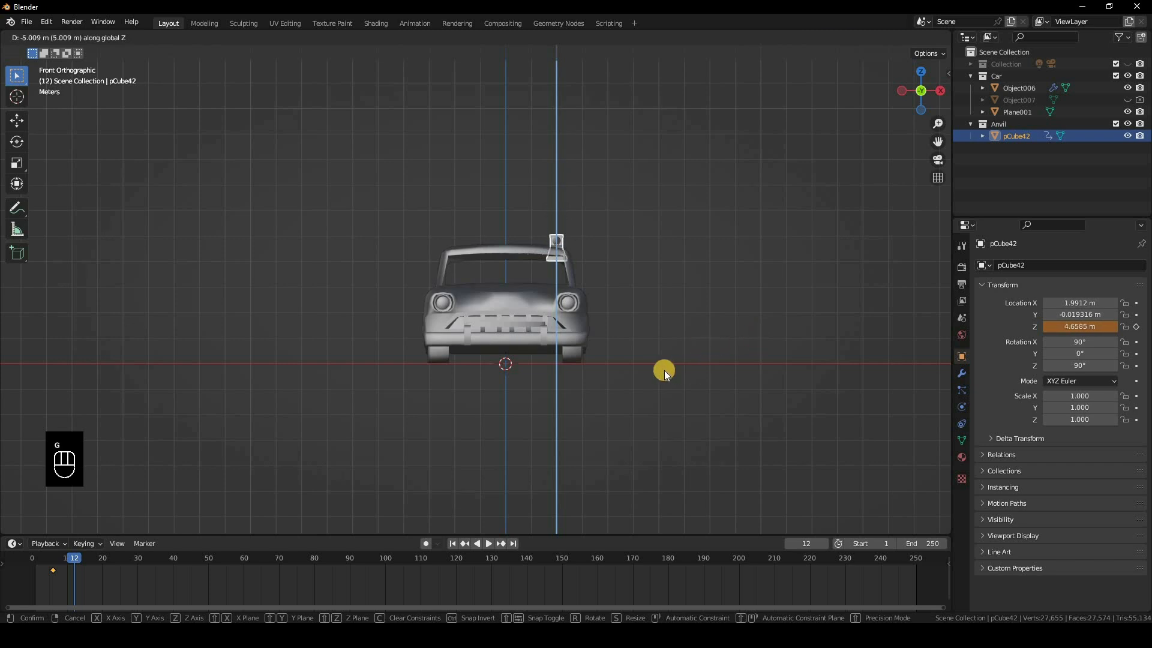
pyautogui.click(664, 370)
pyautogui.moveTo(664, 369); pyautogui.dragTo(690, 345, button='middle')
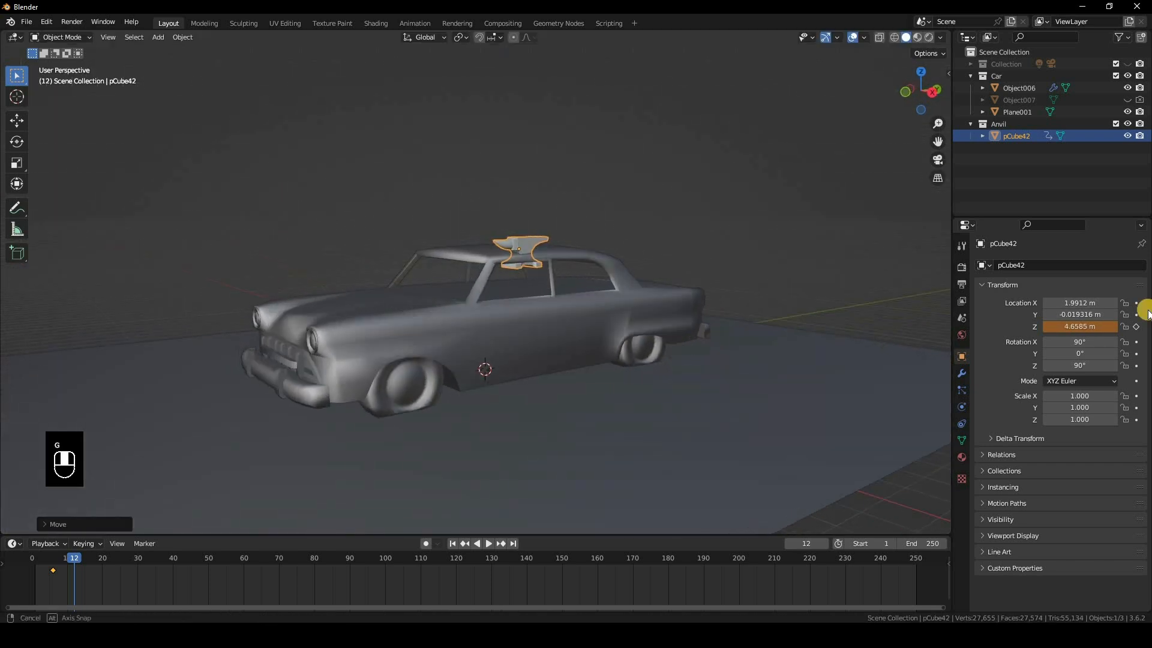
pyautogui.click(1138, 328)
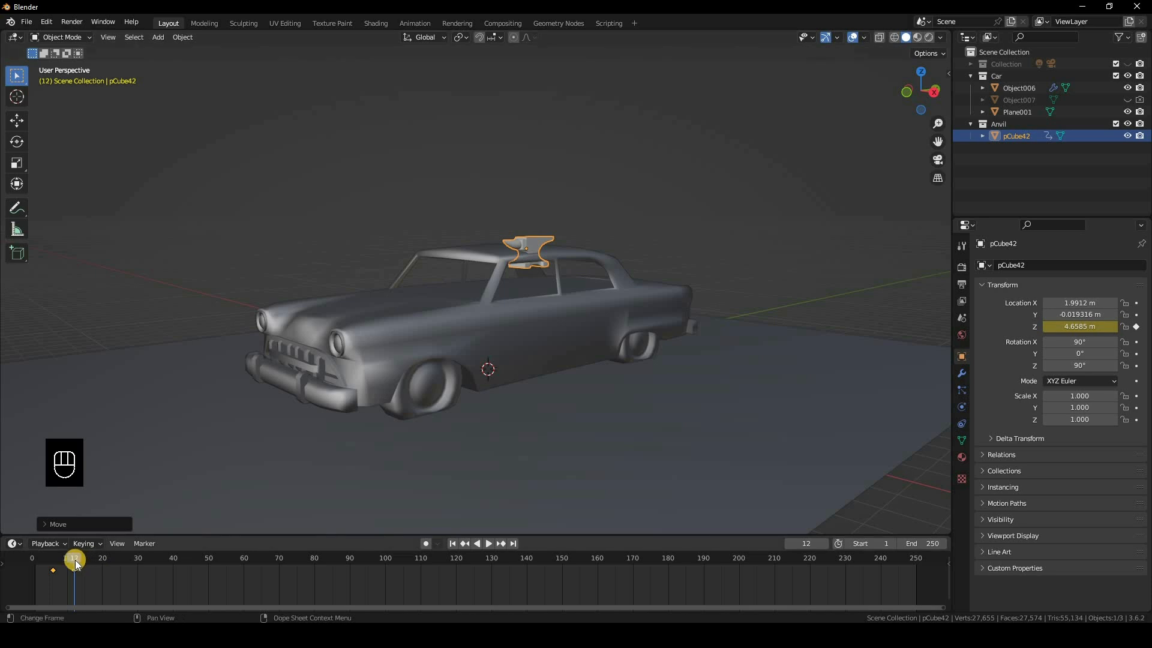
# - At frame 24, move the anvil beside the car to X about 4.55 m, lower it to Z about 0.40 m and keyframe its Z location
pyautogui.press('space')
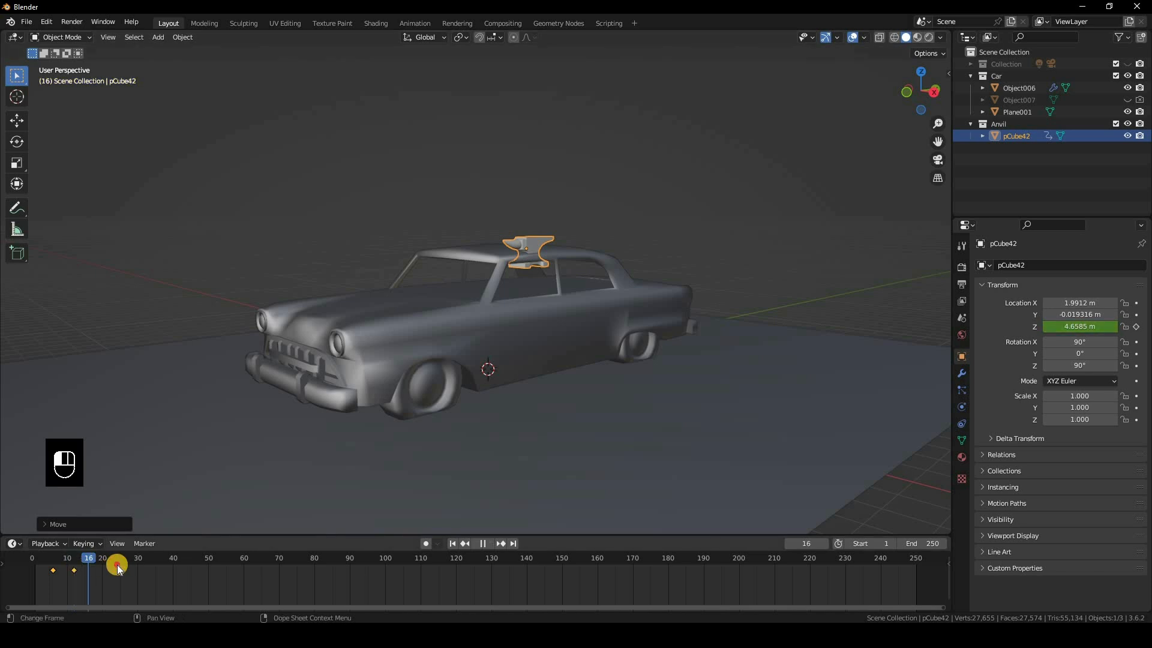
pyautogui.press('space')
pyautogui.press('KP_1')
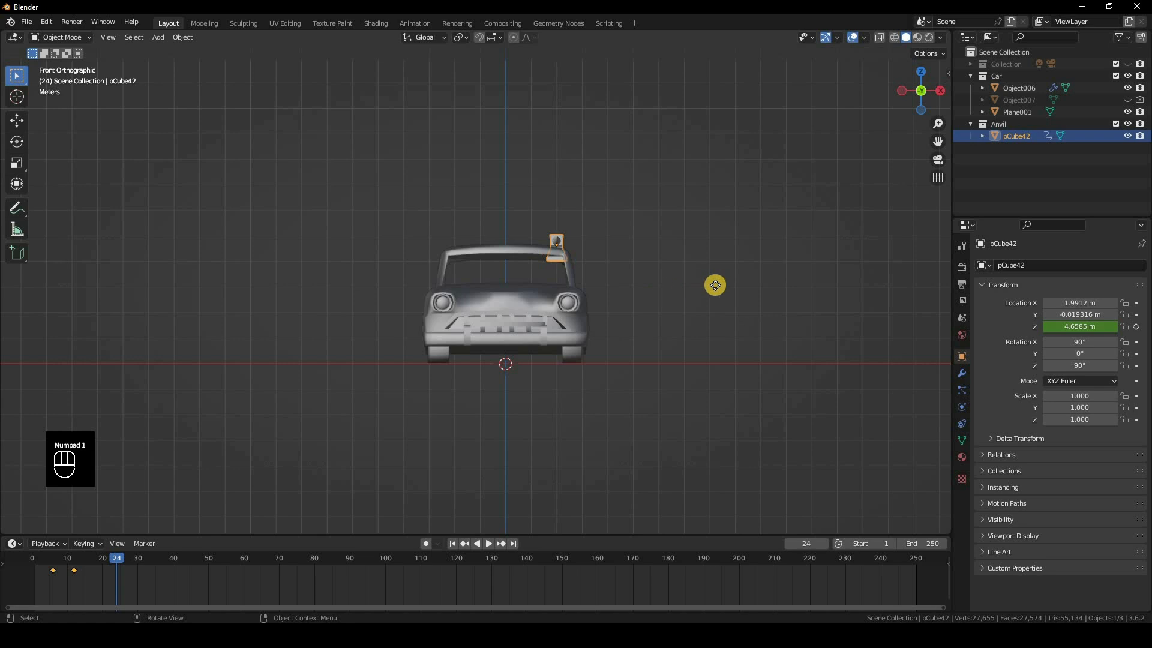
pyautogui.press('g')
pyautogui.press('x')
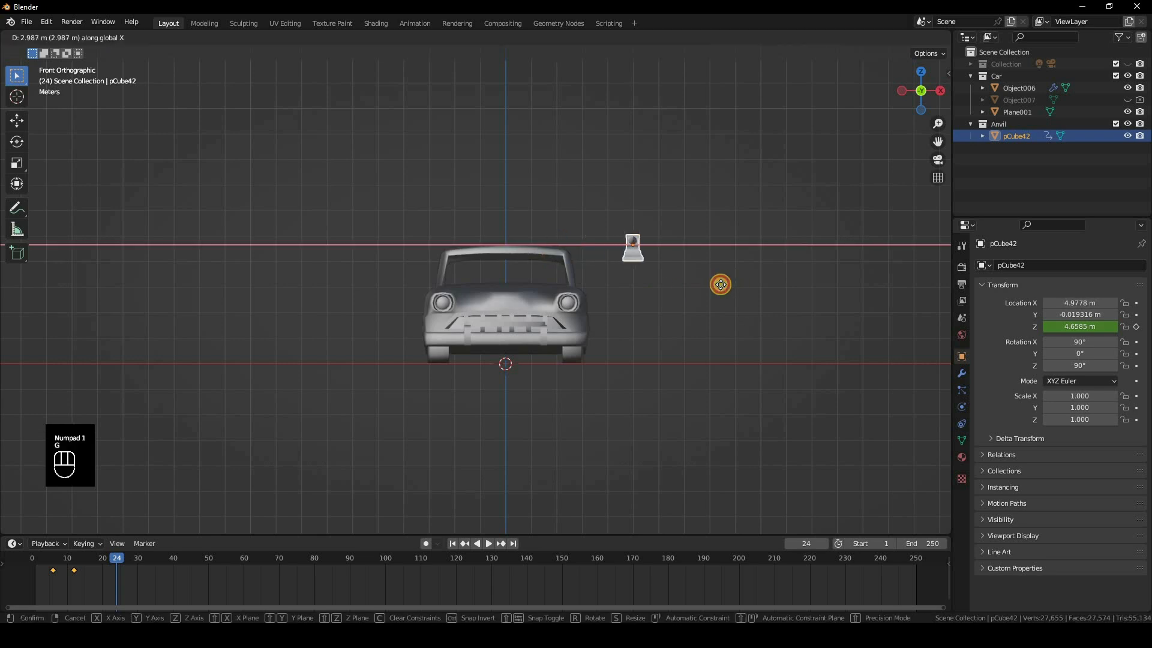
pyautogui.click(728, 367)
pyautogui.press('g')
pyautogui.press('z')
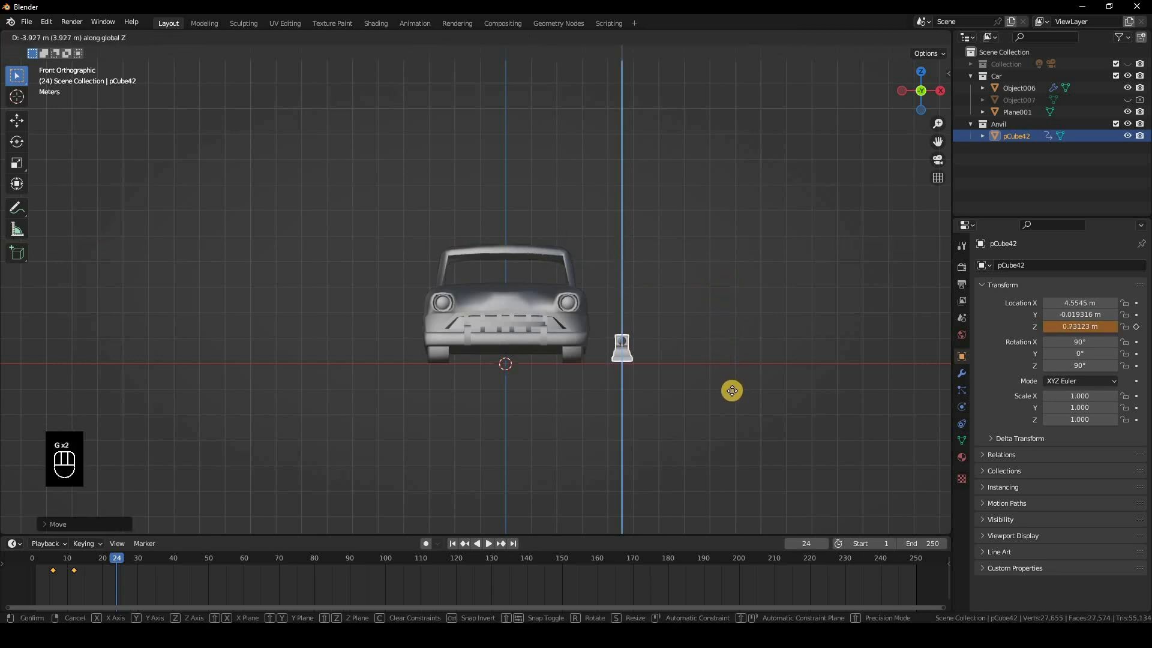
pyautogui.click(1137, 327)
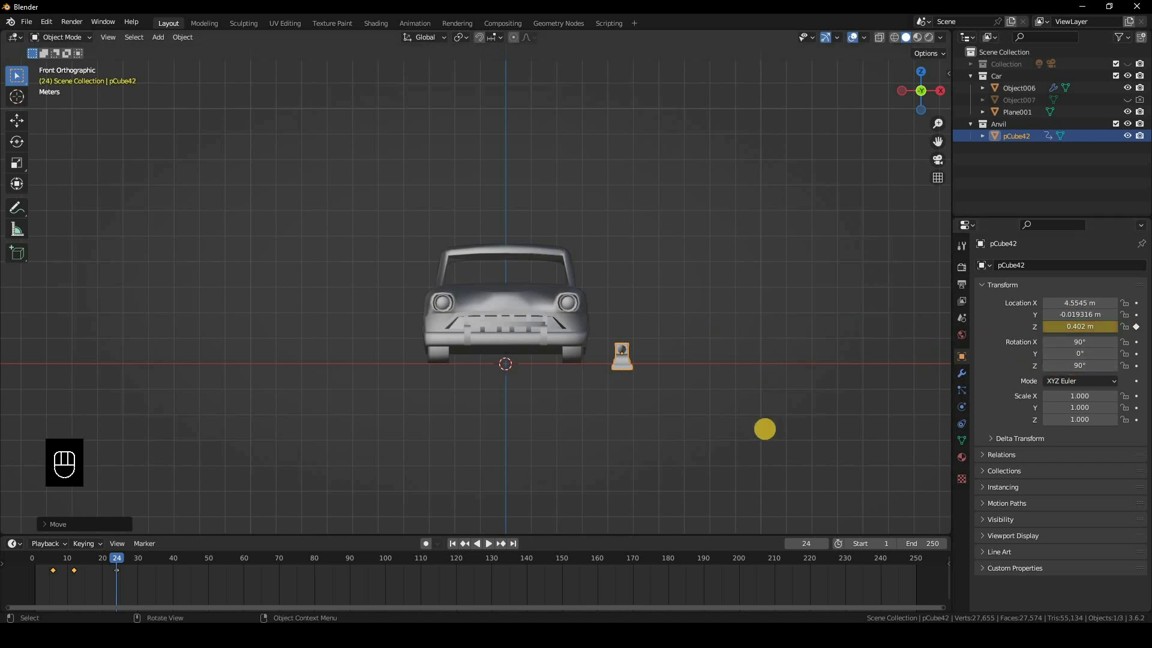
# - Tip the anvil over to an X rotation of about 187°, lower it to Z about 0.24 m and keyframe its rotation at frame 24
pyautogui.press('r')
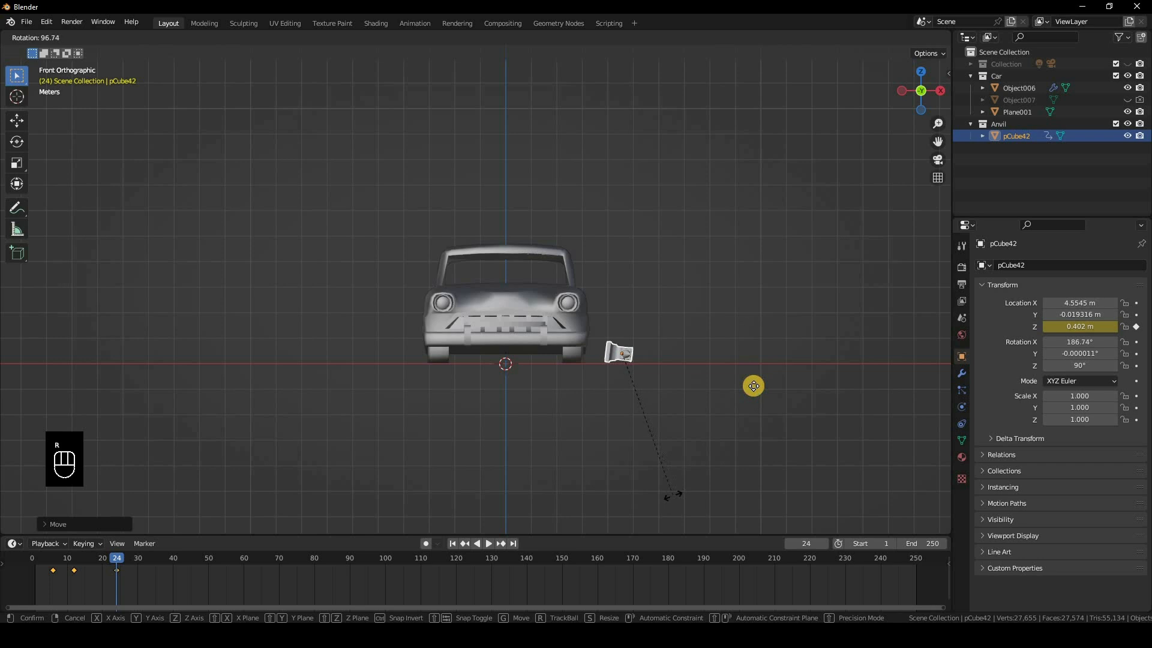
pyautogui.click(752, 390)
pyautogui.press('g')
pyautogui.press('z')
pyautogui.click(1138, 347)
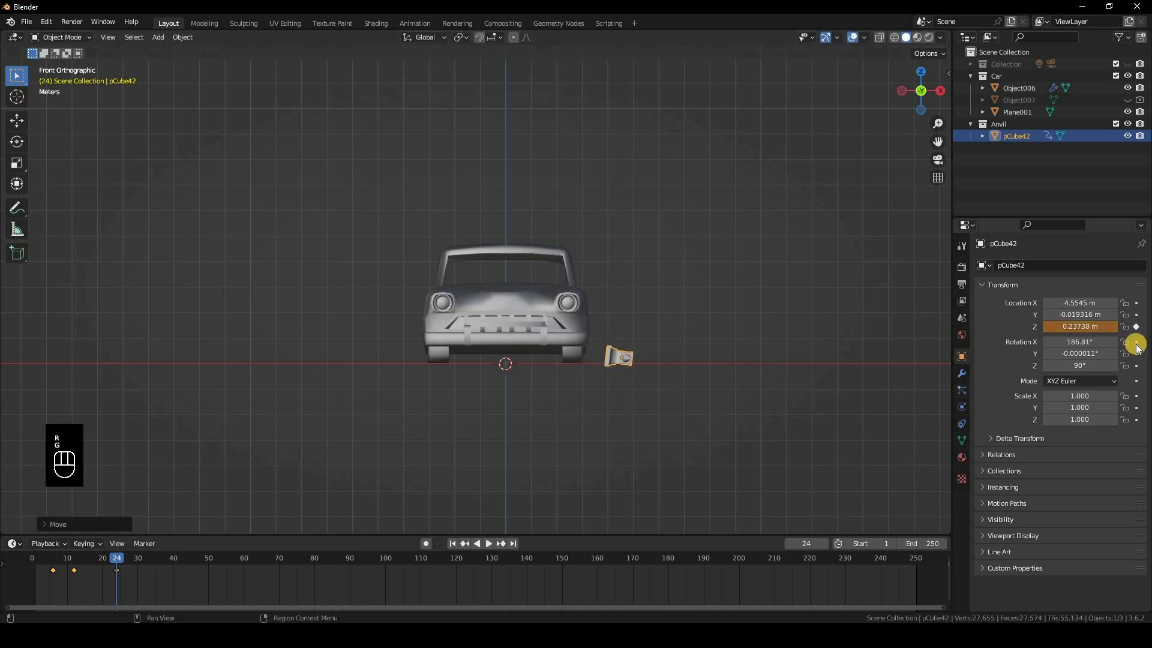
pyautogui.click(1134, 367)
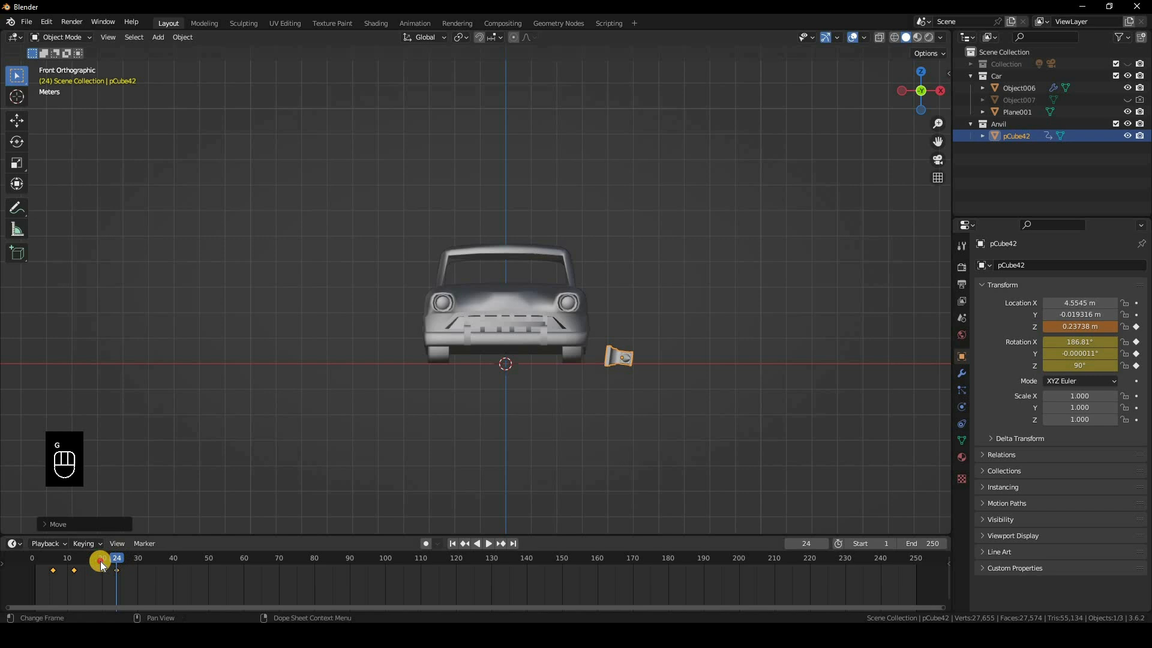
# - At frame 12, move the anvil back over the roof's edge to X about 2.47 m and keyframe its X location
pyautogui.click(75, 565)
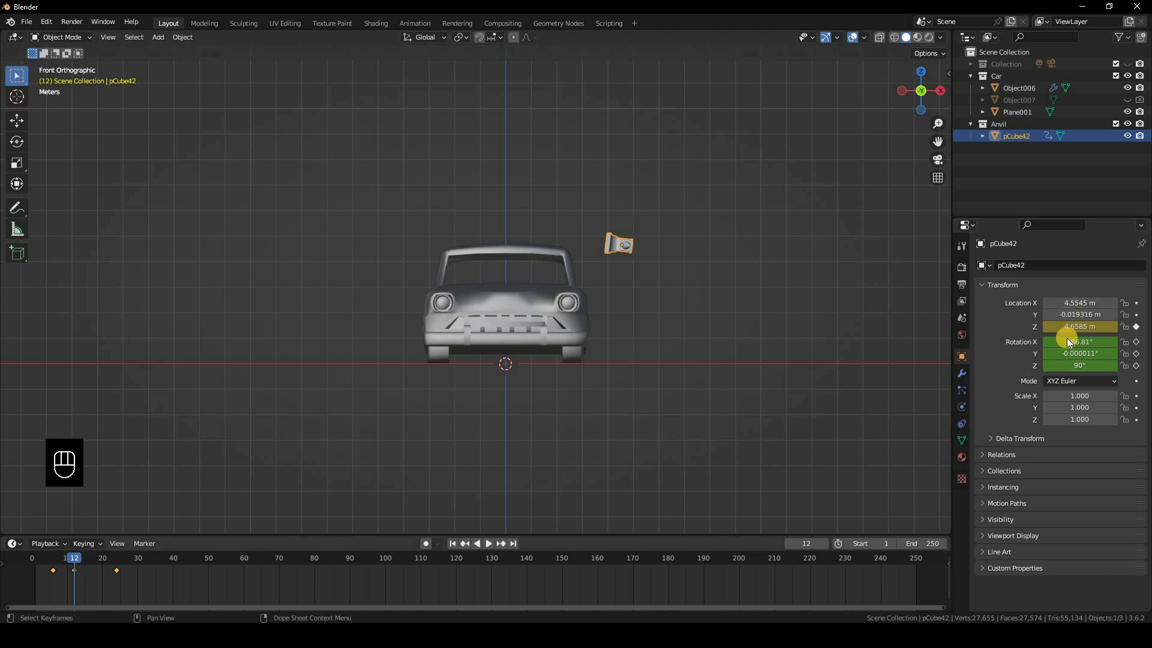
pyautogui.moveTo(1078, 303); pyautogui.dragTo(1137, 306)
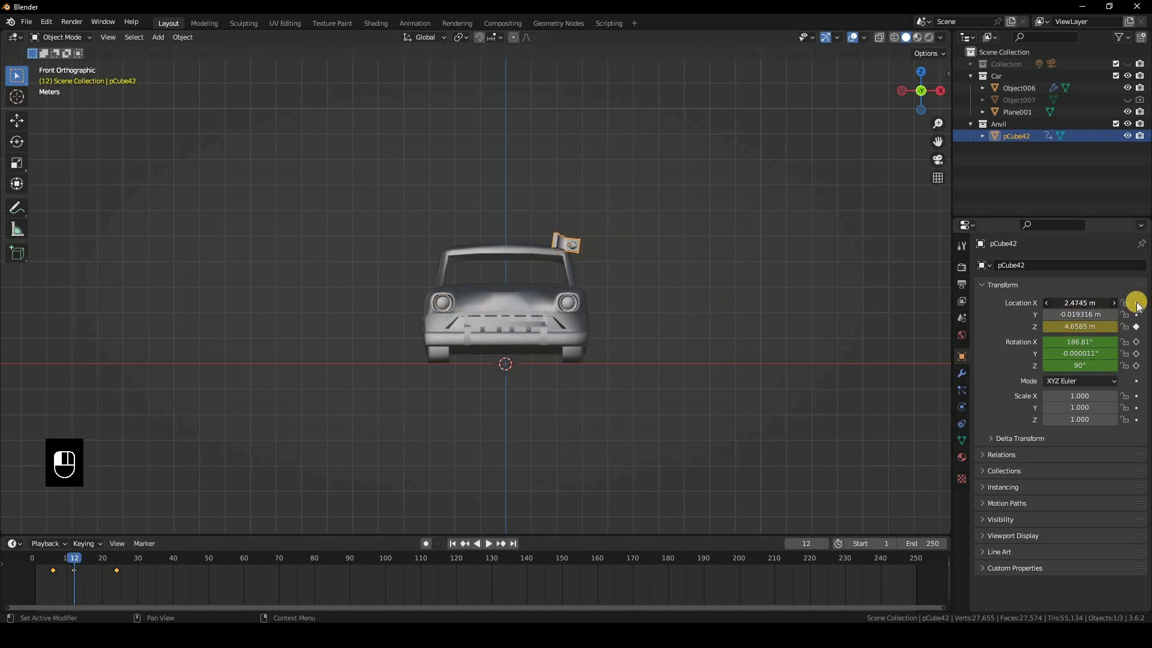
pyautogui.click(1137, 303)
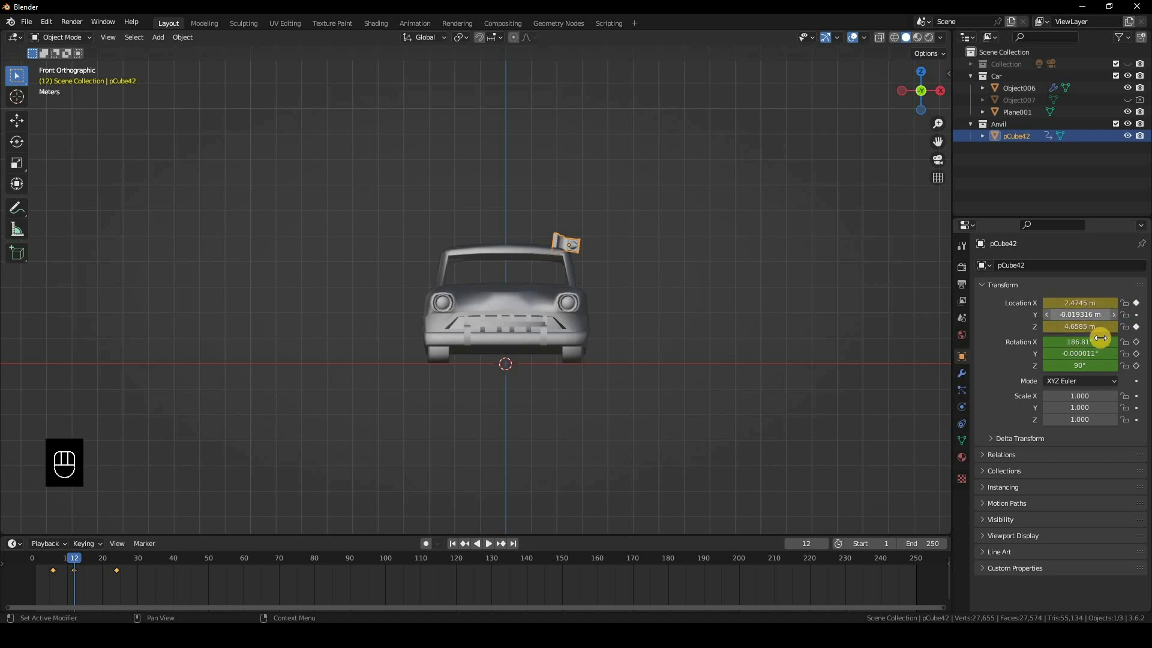
# - Stand the anvil upright at frame 12 with Y rotation 0° and X rotation 90°, and keyframe its X rotation
pyautogui.click(1087, 354)
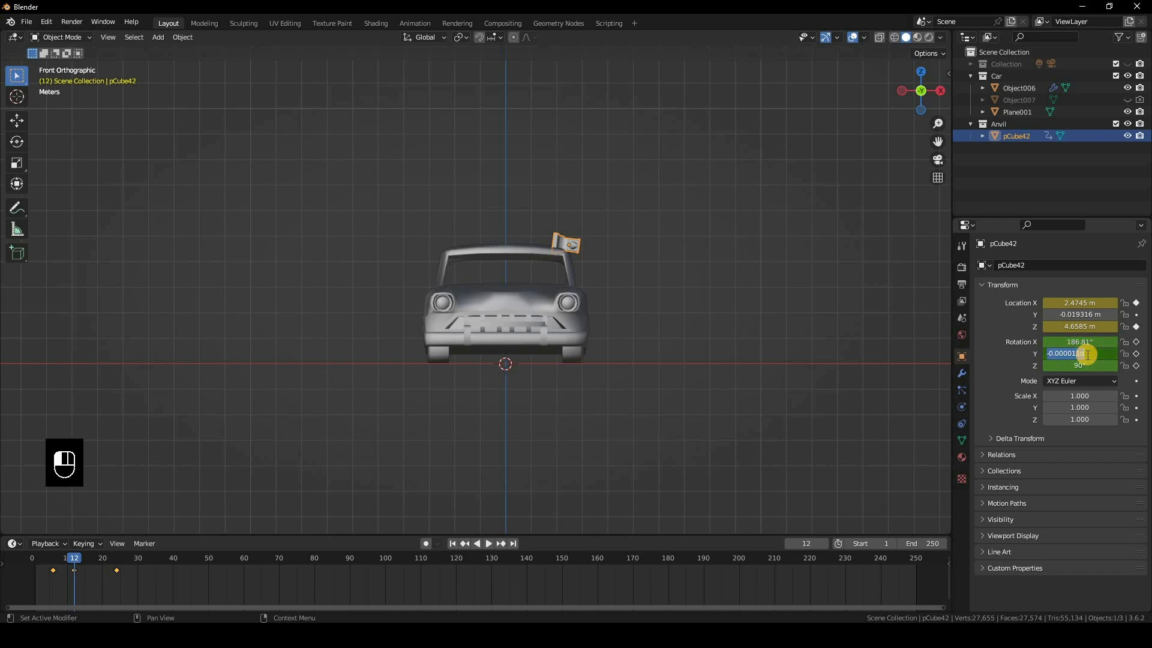
pyautogui.write('0')
pyautogui.press('Return')
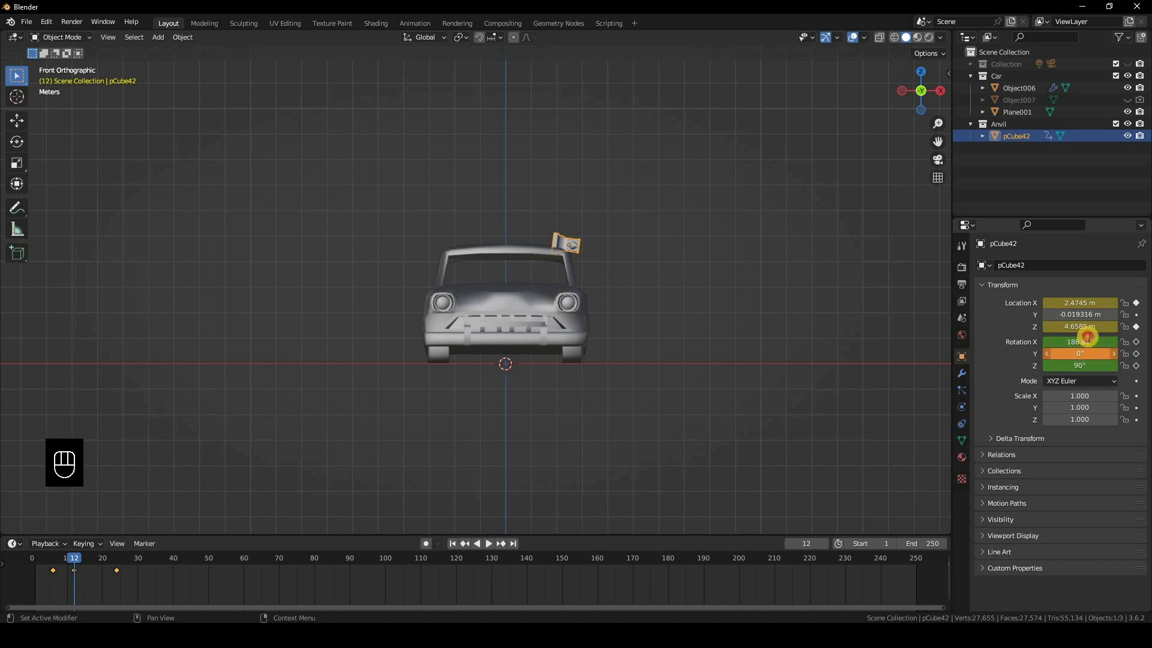
pyautogui.click(1087, 337)
pyautogui.write('90')
pyautogui.press('Return')
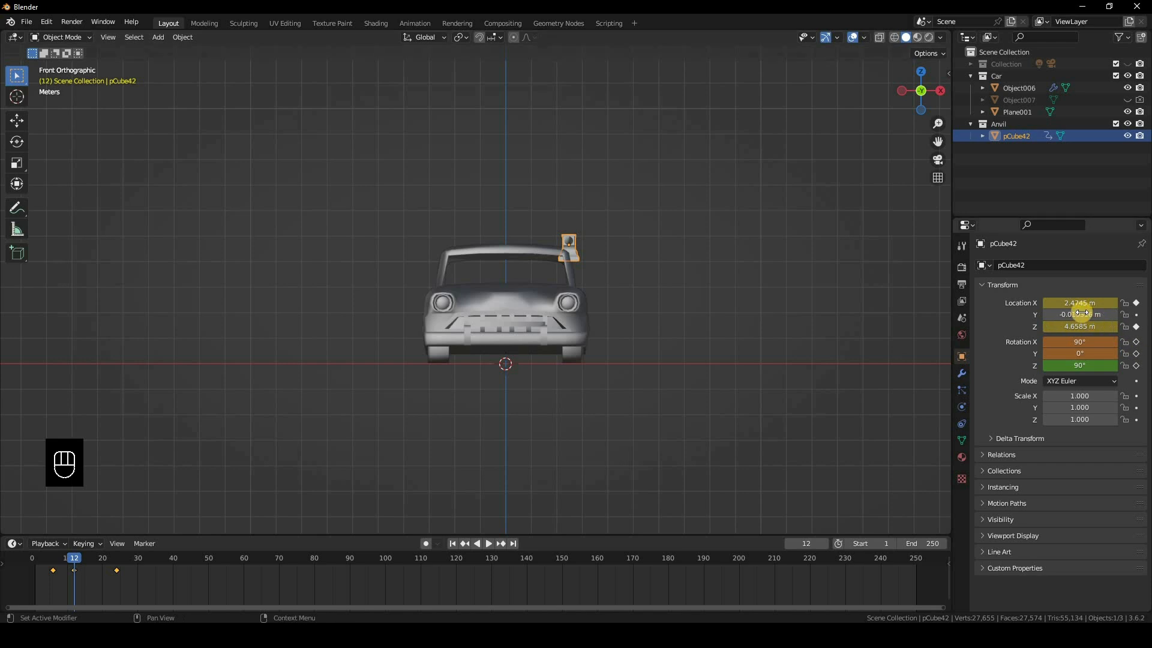
pyautogui.click(1136, 342)
# - Shift the anvil further onto the roof to X about 2.11 m and replace its X location keyframe at frame 12
pyautogui.moveTo(1080, 303); pyautogui.dragTo(1059, 303)
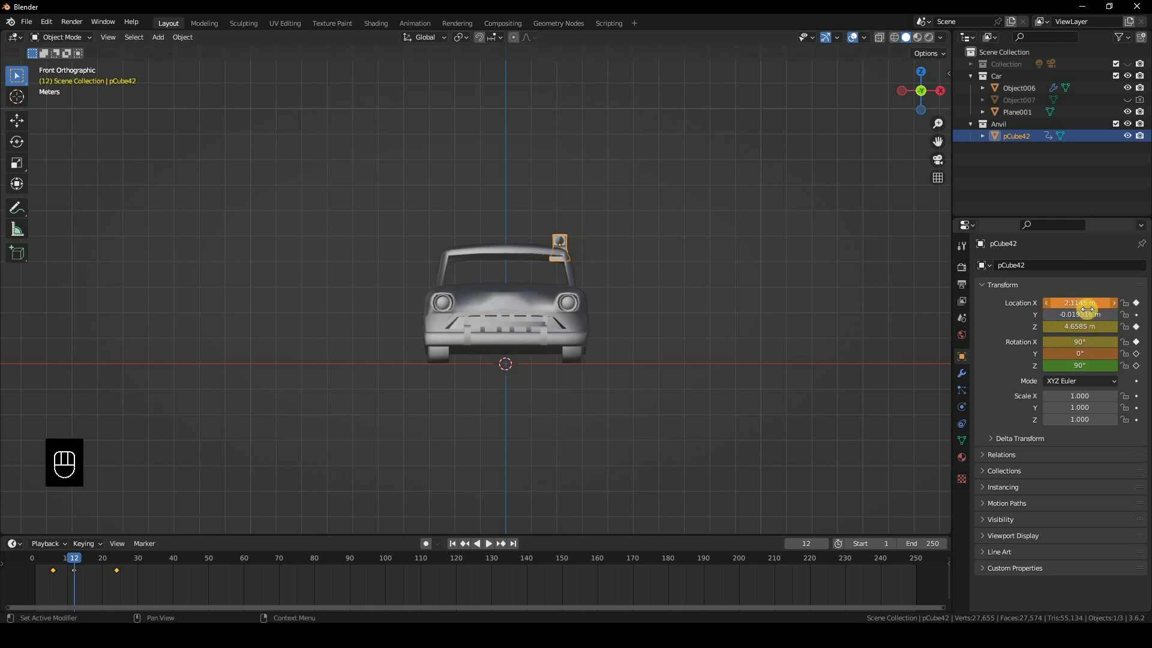
pyautogui.rightClick(1092, 301)
pyautogui.click(1110, 303)
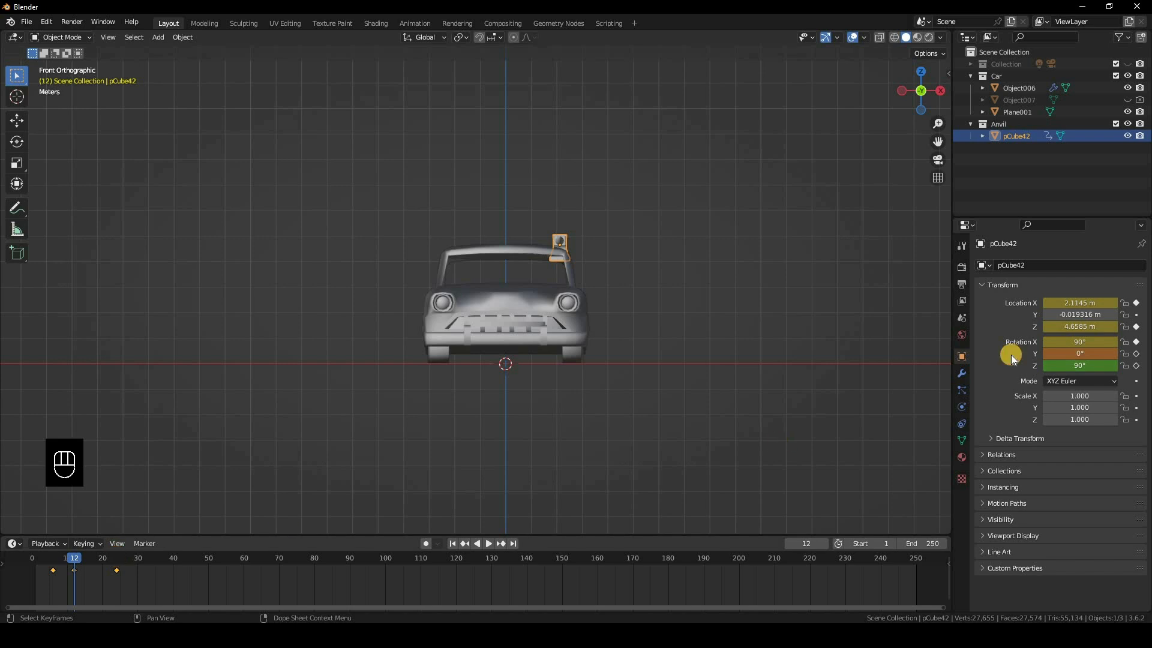
# - At frame 24, remove the anvil's Y rotation keyframe, move it beside the car to X about 4.56 m and keyframe its X location
pyautogui.press('Up')
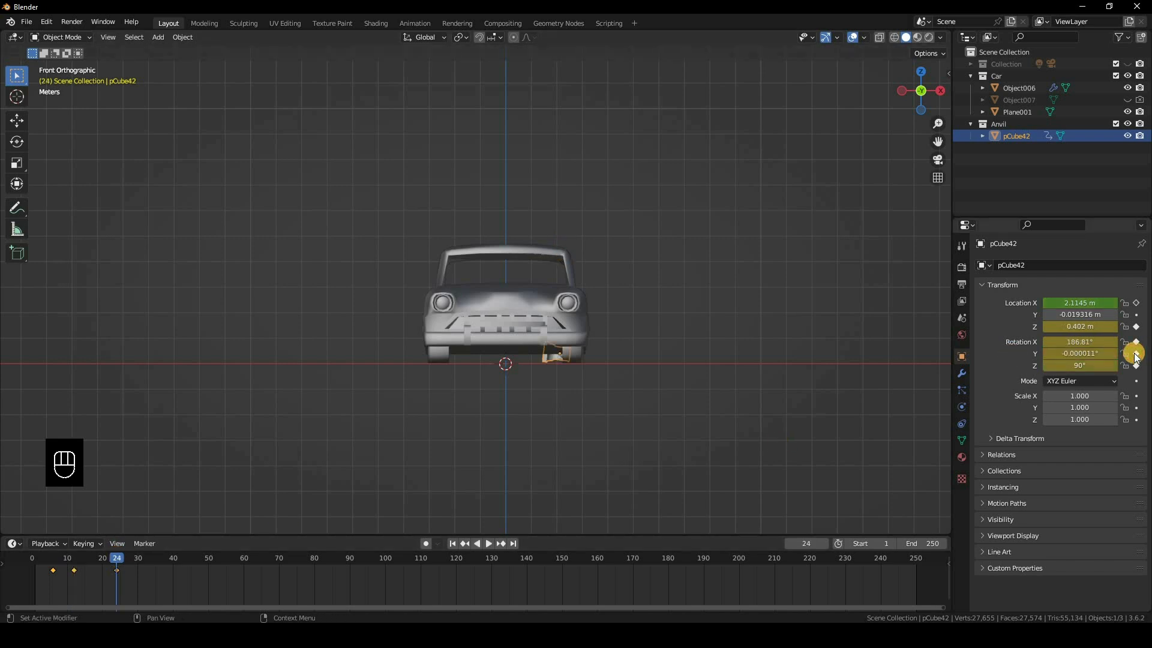
pyautogui.click(1136, 355)
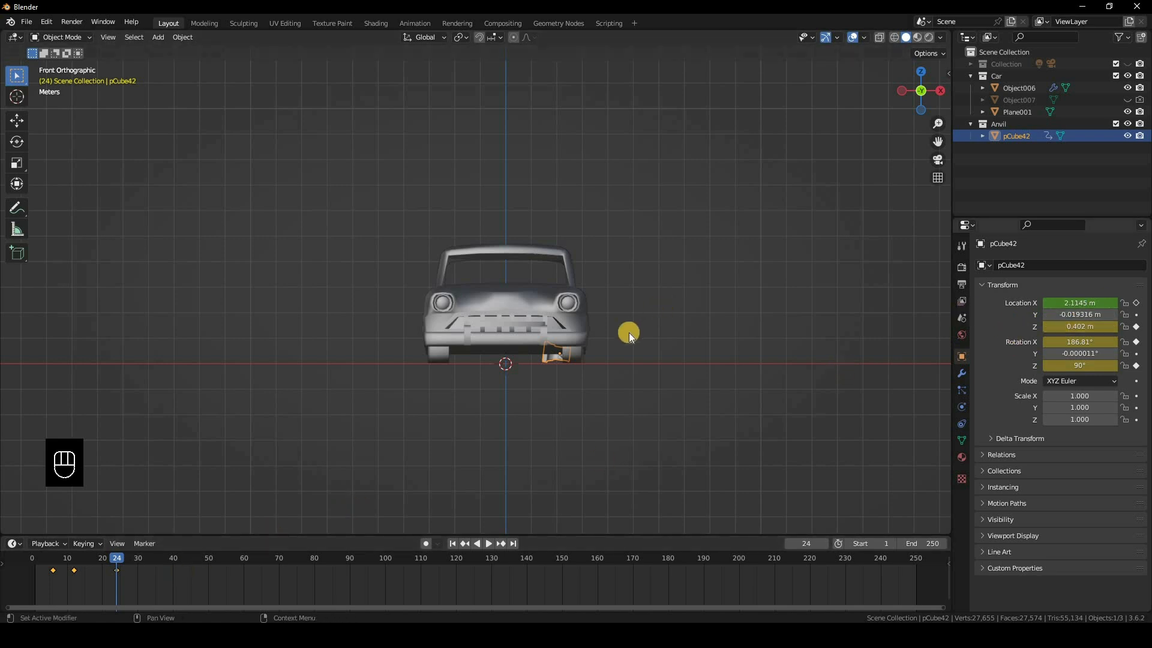
pyautogui.press('g')
pyautogui.press('x')
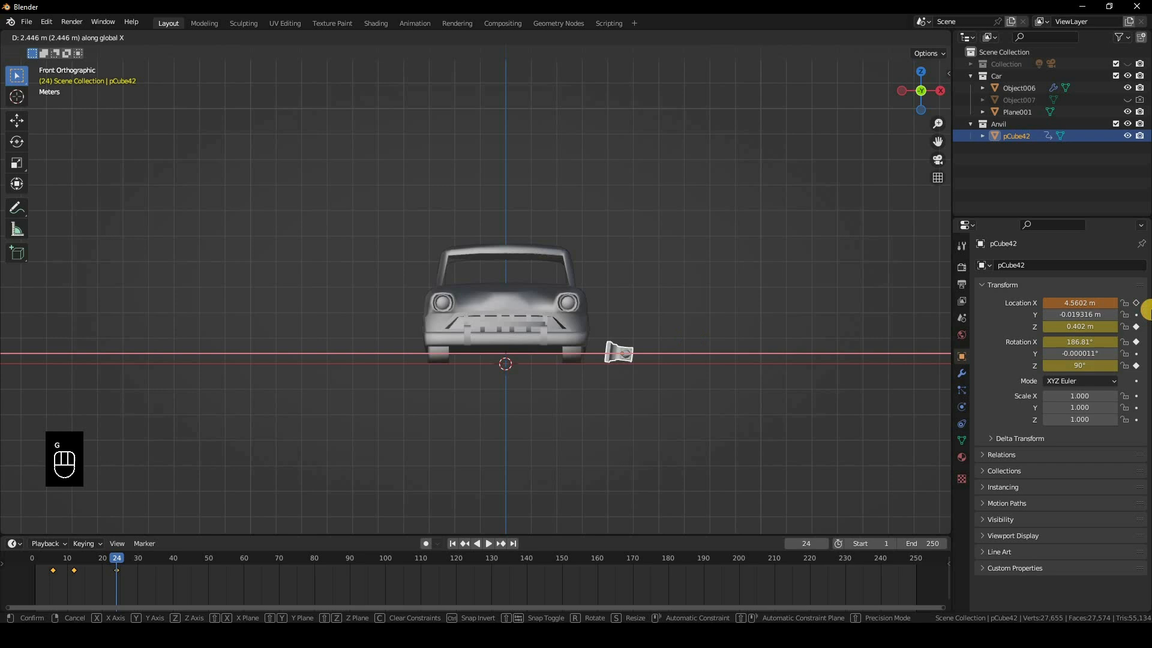
pyautogui.click(1136, 304)
pyautogui.press('i')
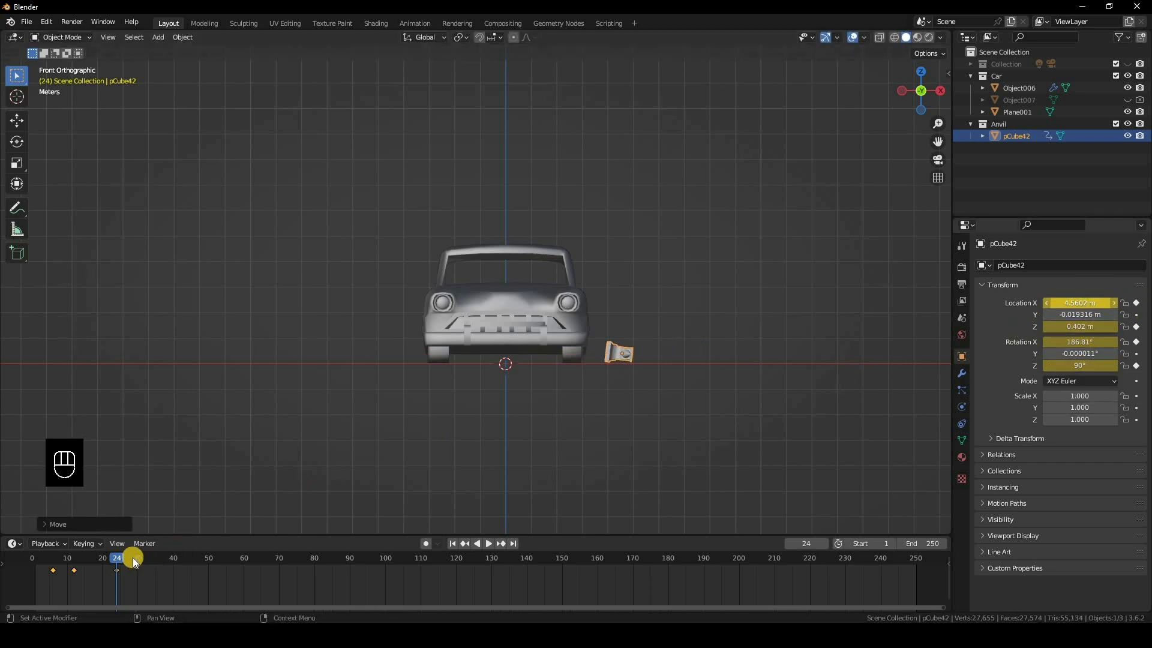
# - Set the anvil's Y rotation to 0° and preview its fall by playing and scrubbing the animation
pyautogui.click(1091, 355)
pyautogui.write('0')
pyautogui.press('Return')
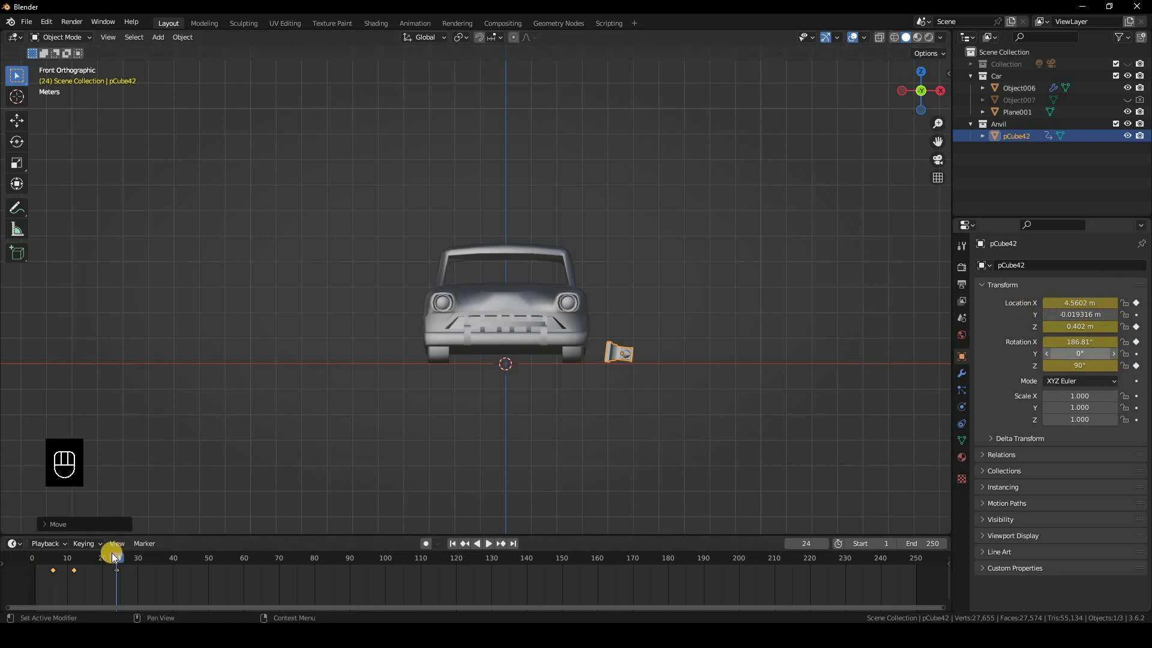
pyautogui.hotkey('ctrl', 'shift', 'space')
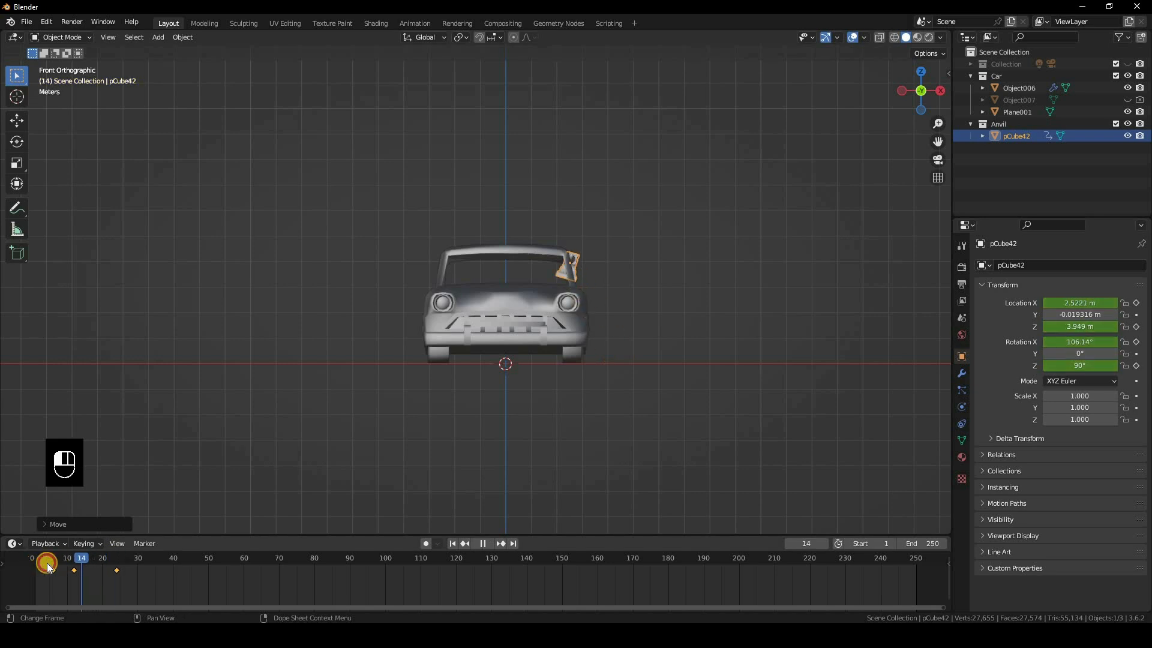
pyautogui.moveTo(60, 567)
pyautogui.mouseDown()
pyautogui.moveTo(111, 570)
pyautogui.moveTo(80, 573)
pyautogui.mouseUp()
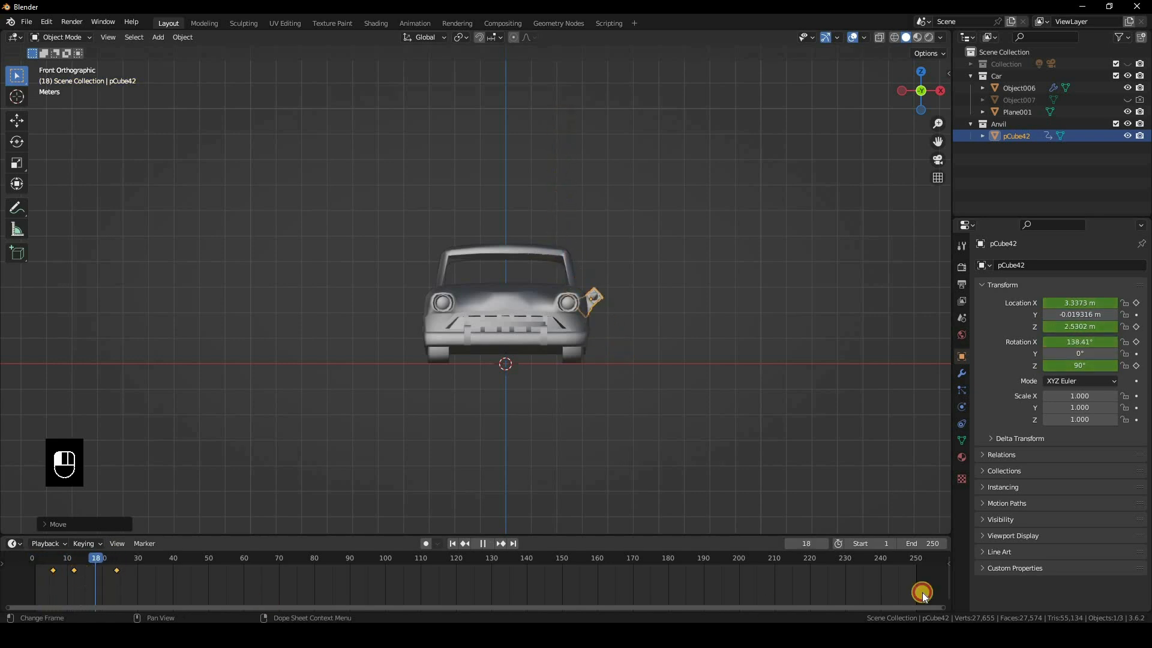
# - Split the 3D viewport horizontally and turn the new lower area into a Graph Editor
pyautogui.moveTo(950, 539); pyautogui.dragTo(950, 536)
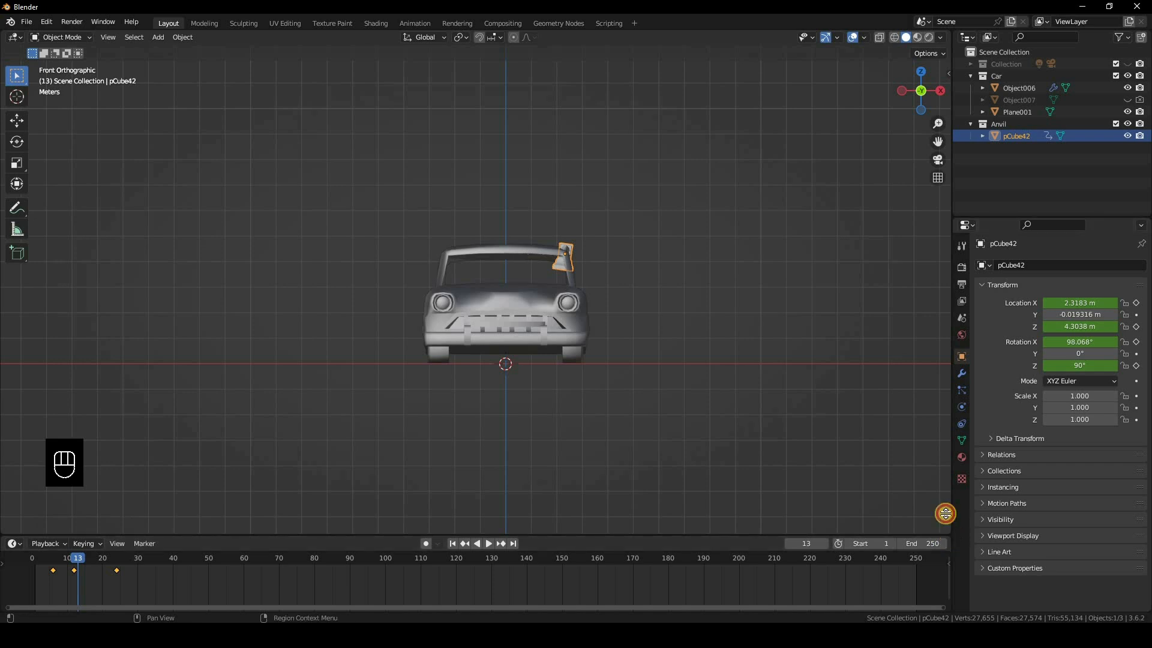
pyautogui.moveTo(937, 462); pyautogui.dragTo(16, 441)
pyautogui.click(15, 436)
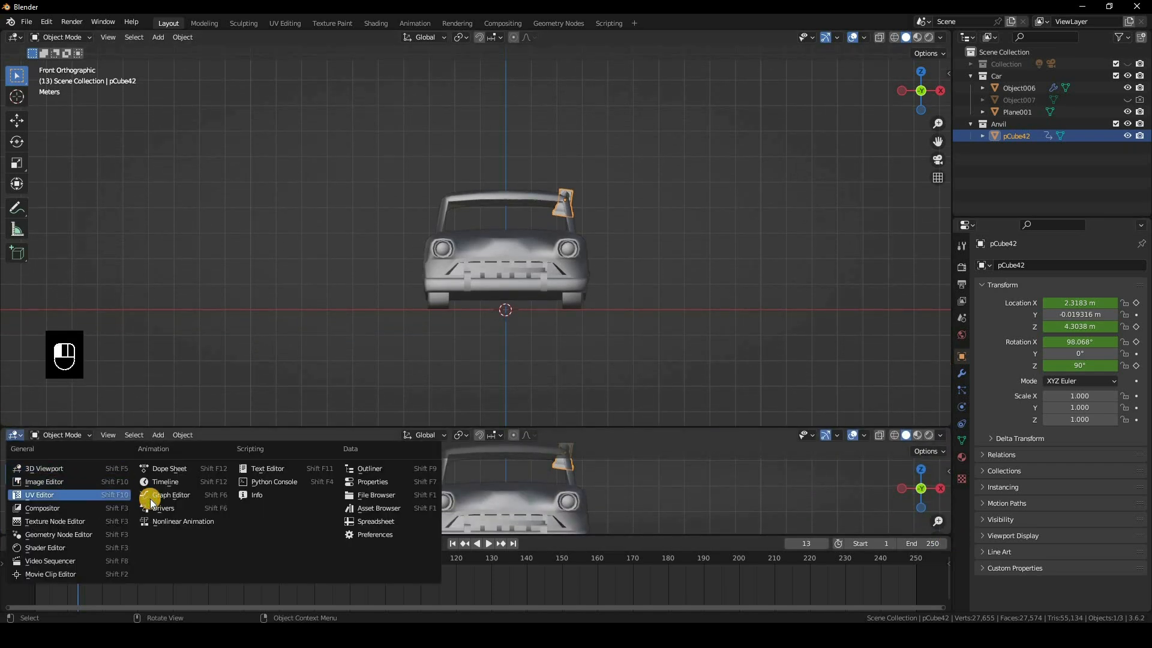
pyautogui.click(171, 496)
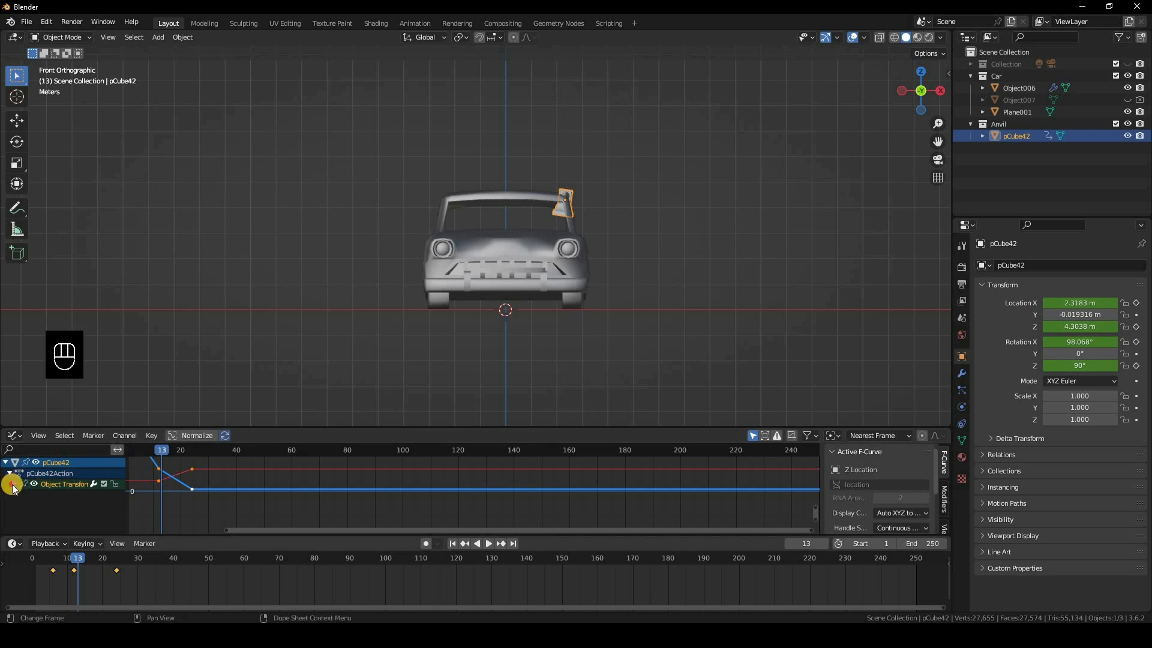
# - Expand the anvil's Object Transforms channels, hide the X and Z Euler Rotation and X Location curves, and select Z Location
pyautogui.click(14, 485)
pyautogui.scroll(-1, 24, 500)
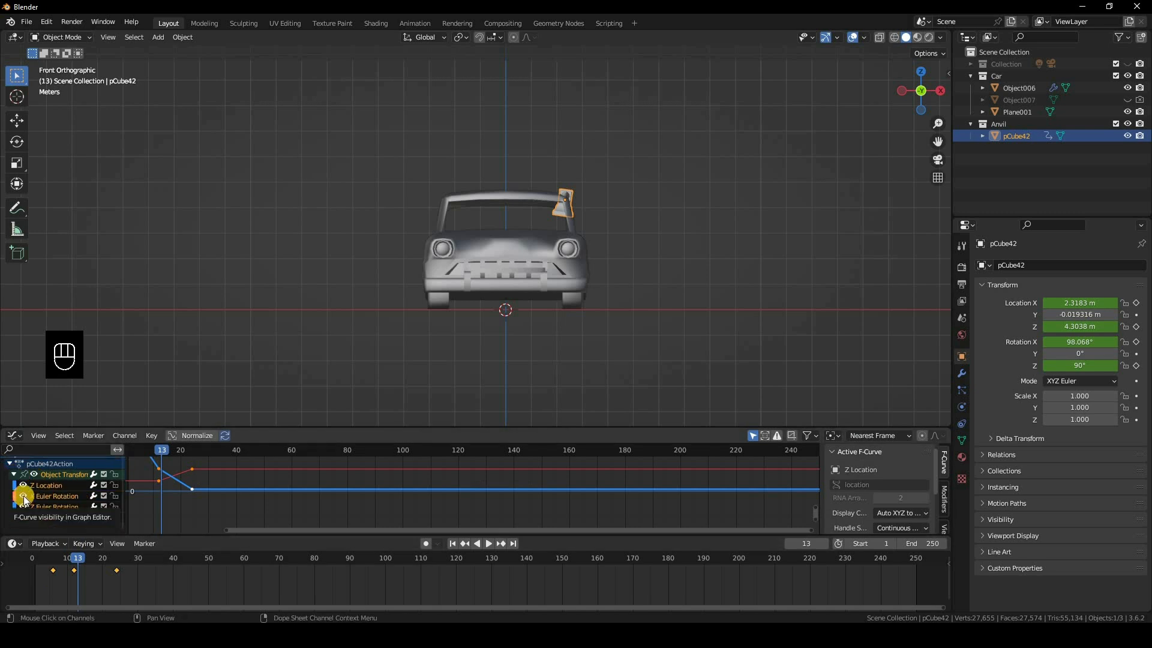
pyautogui.click(37, 509)
pyautogui.moveTo(37, 508); pyautogui.dragTo(40, 518)
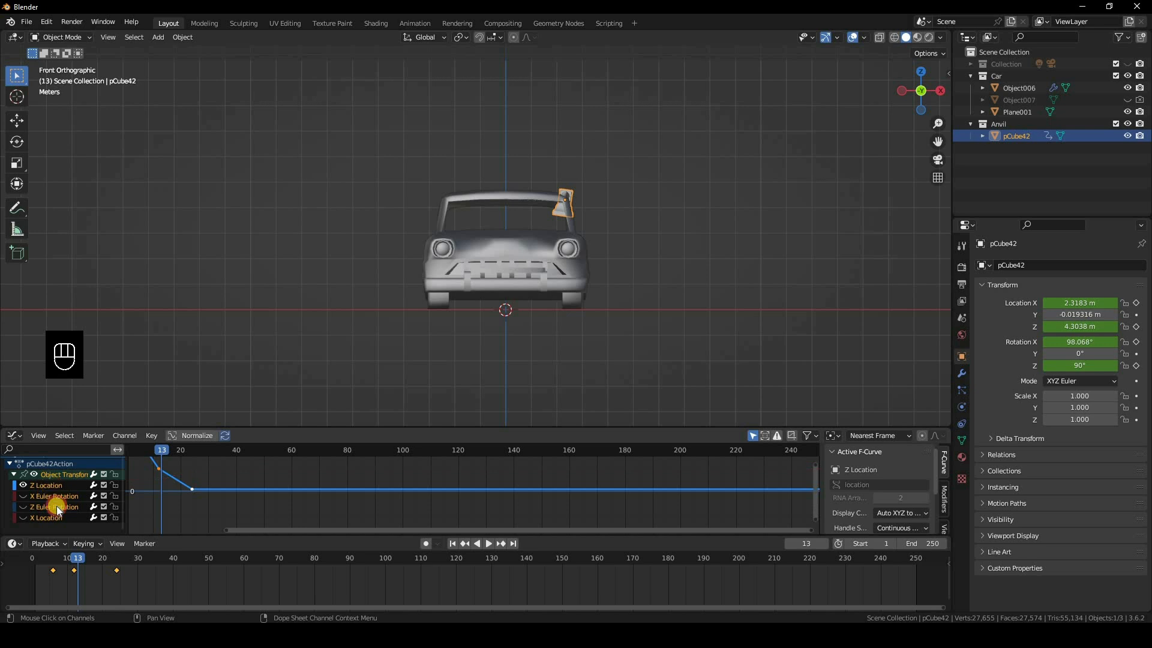
pyautogui.click(50, 485)
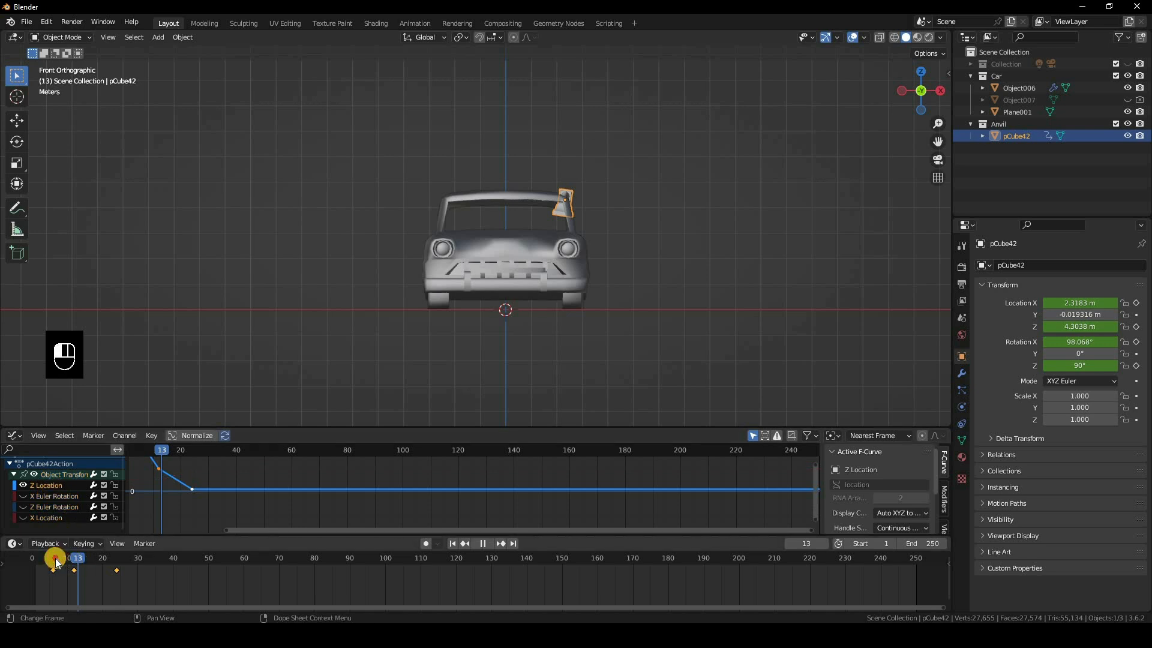
# - Select the Z Location keyframes at frames 12 and 24 and set their interpolation mode to Bezier
pyautogui.moveTo(55, 562); pyautogui.dragTo(71, 559)
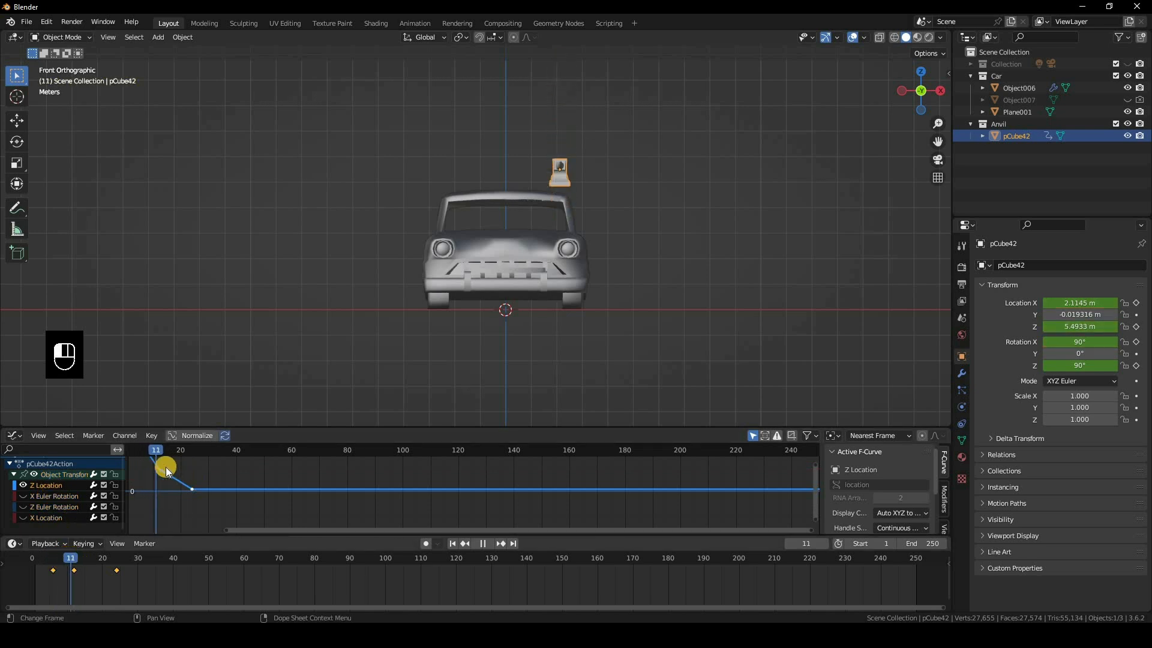
pyautogui.moveTo(166, 467); pyautogui.dragTo(152, 463)
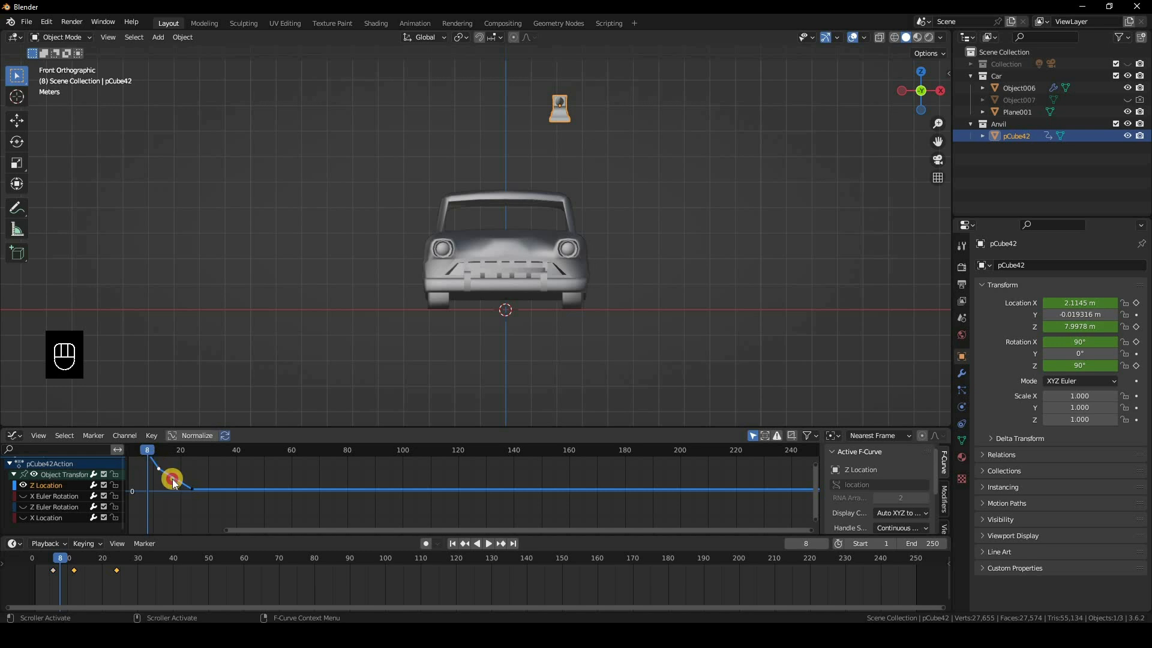
pyautogui.moveTo(150, 461); pyautogui.dragTo(205, 509)
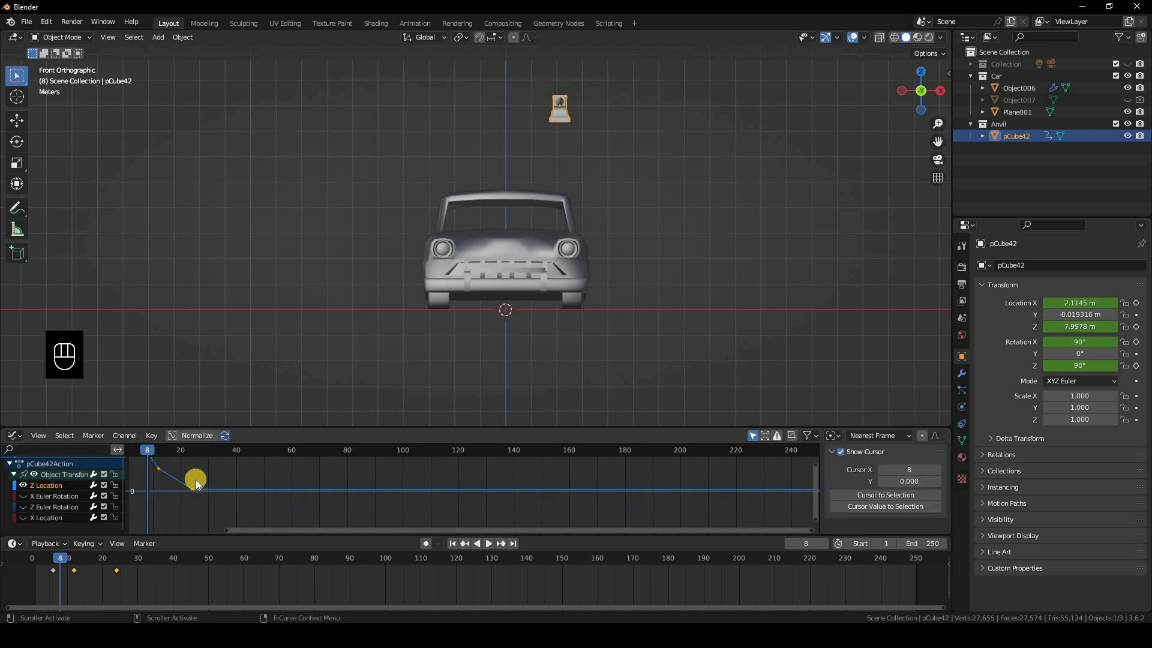
pyautogui.rightClick(212, 480)
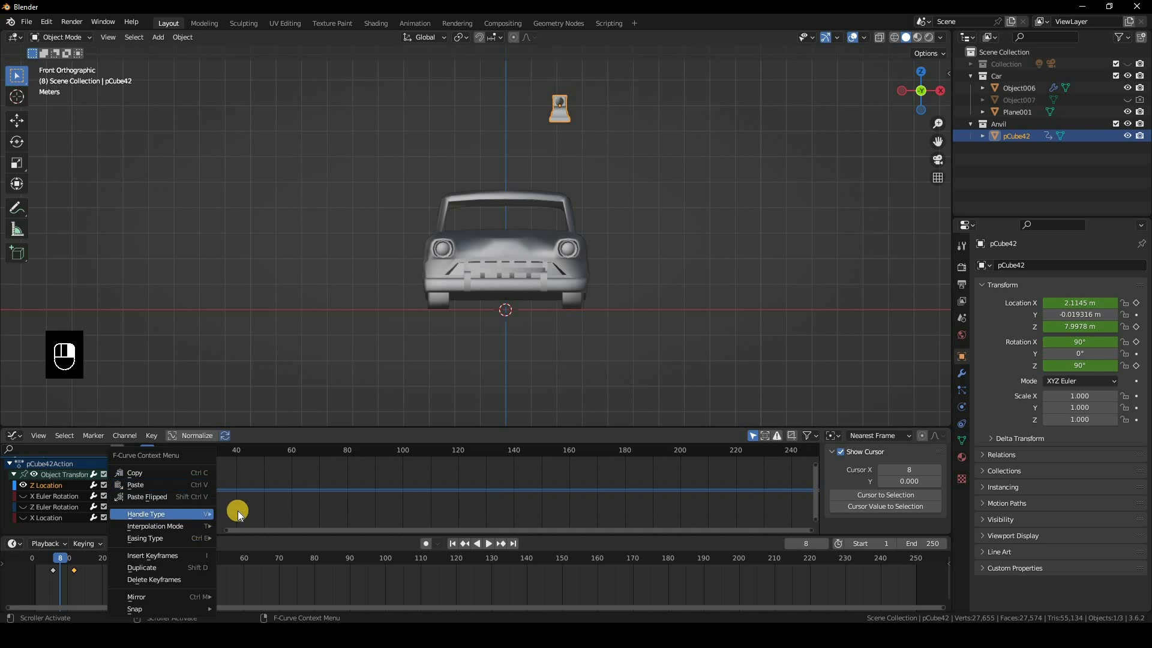
pyautogui.moveTo(197, 526)
pyautogui.click(244, 474)
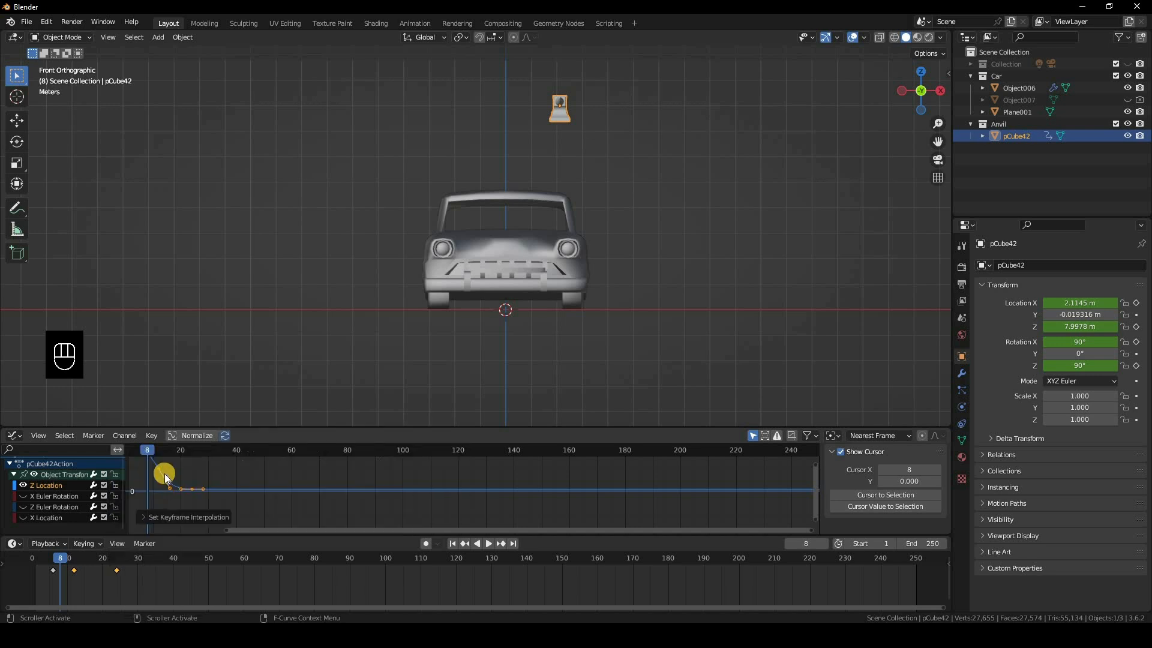
# - Set the handle type of the selected Z Location keyframes to Free
pyautogui.rightClick(193, 466)
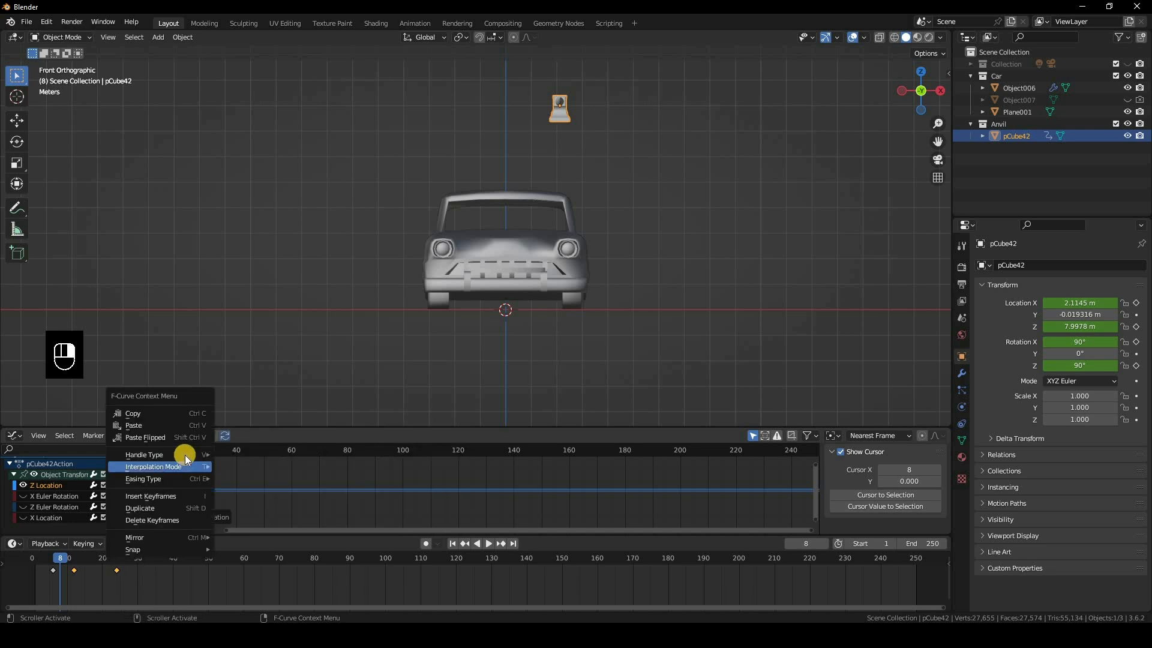
pyautogui.moveTo(193, 455)
pyautogui.click(248, 457)
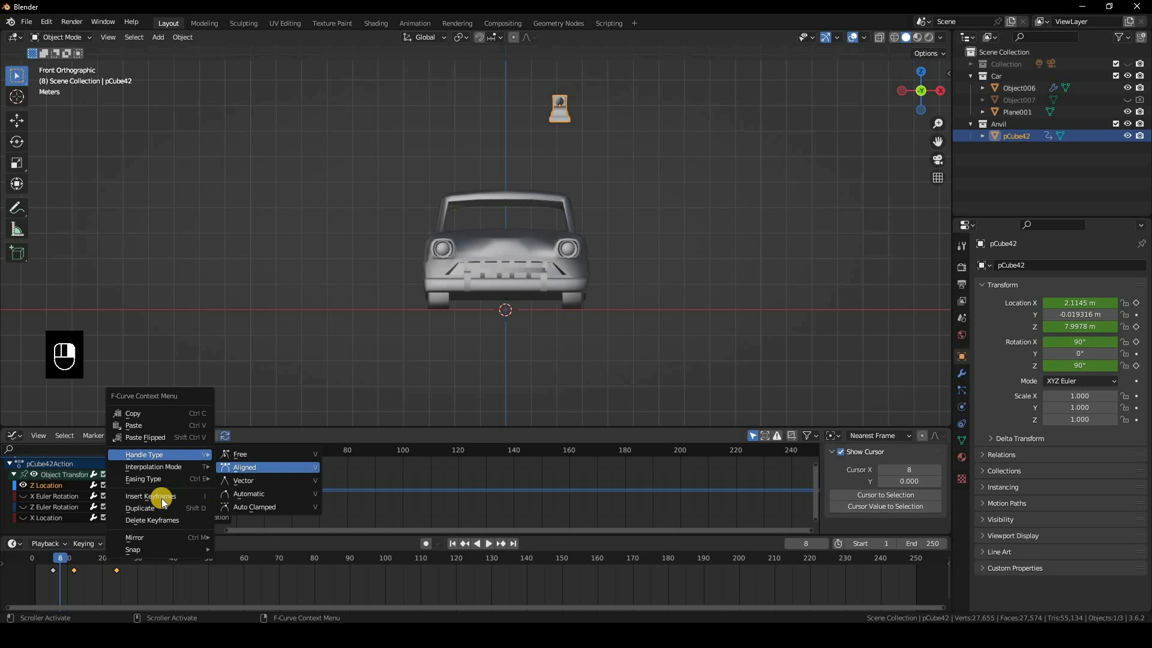
# - Move the outgoing handle of the frame 12 Z Location keyframe about 5 frames later and 4.25 higher
pyautogui.click(175, 489)
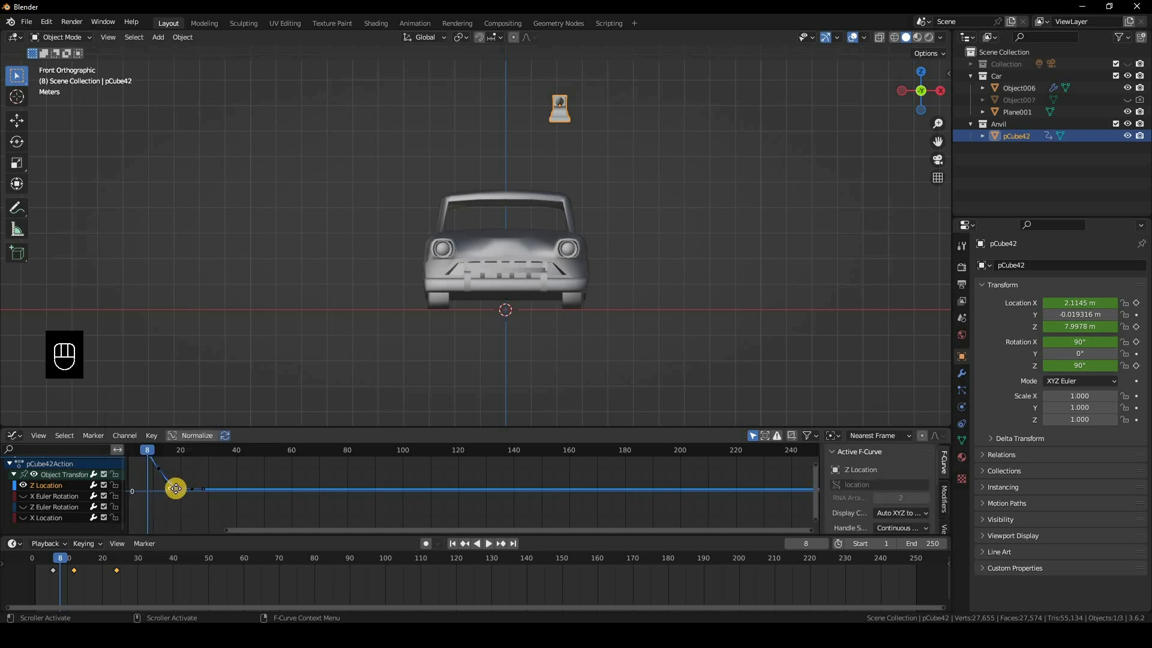
pyautogui.press('g')
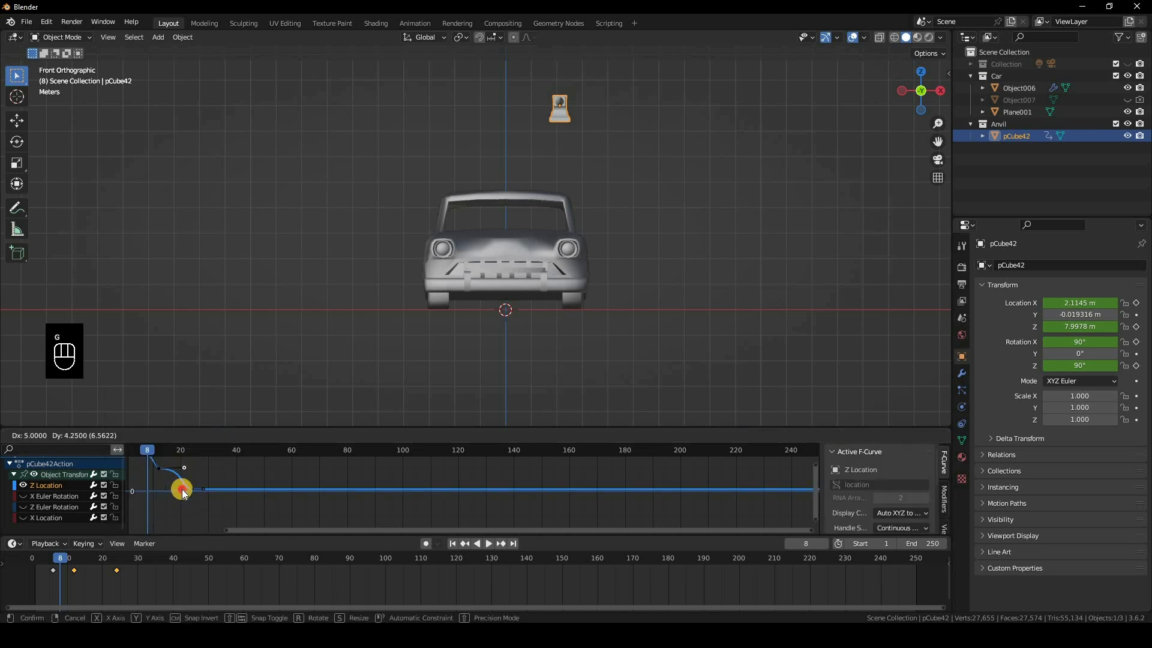
pyautogui.click(182, 489)
# - Move the incoming handle of the frame 24 Z Location keyframe about 3 frames later and 3.25 higher
pyautogui.click(195, 503)
pyautogui.click(193, 490)
pyautogui.press('g')
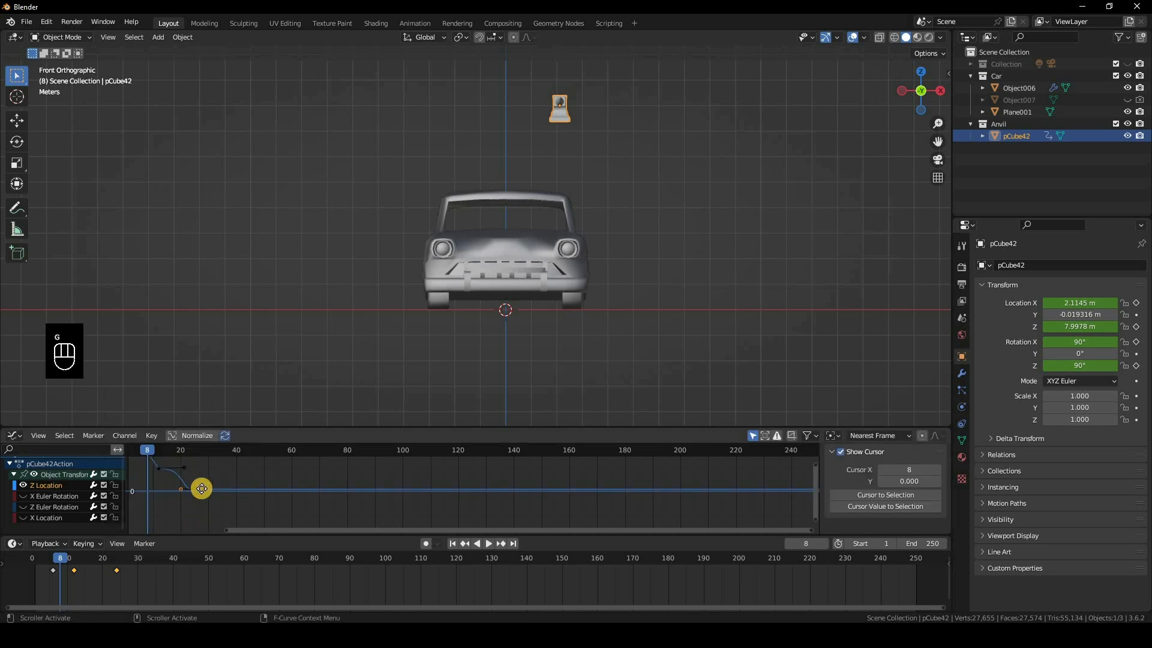
pyautogui.press('g')
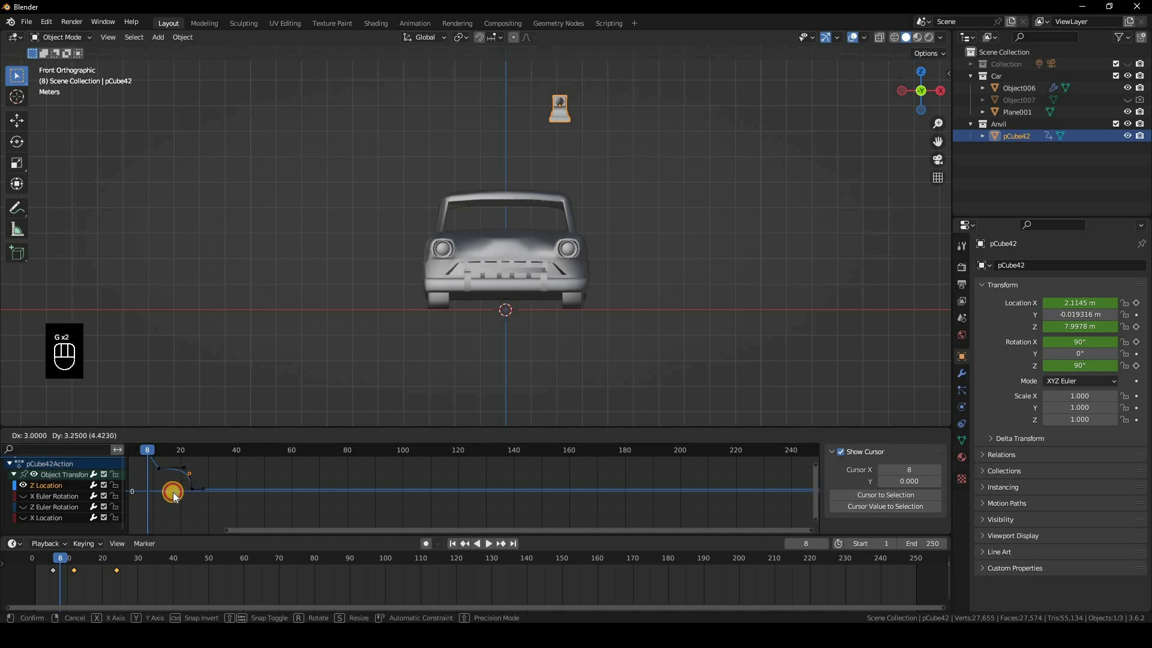
pyautogui.click(235, 517)
# - Zoom in on the Z Location curve's keyframes and make the Graph Editor area taller
pyautogui.scroll(4, 609, 495)
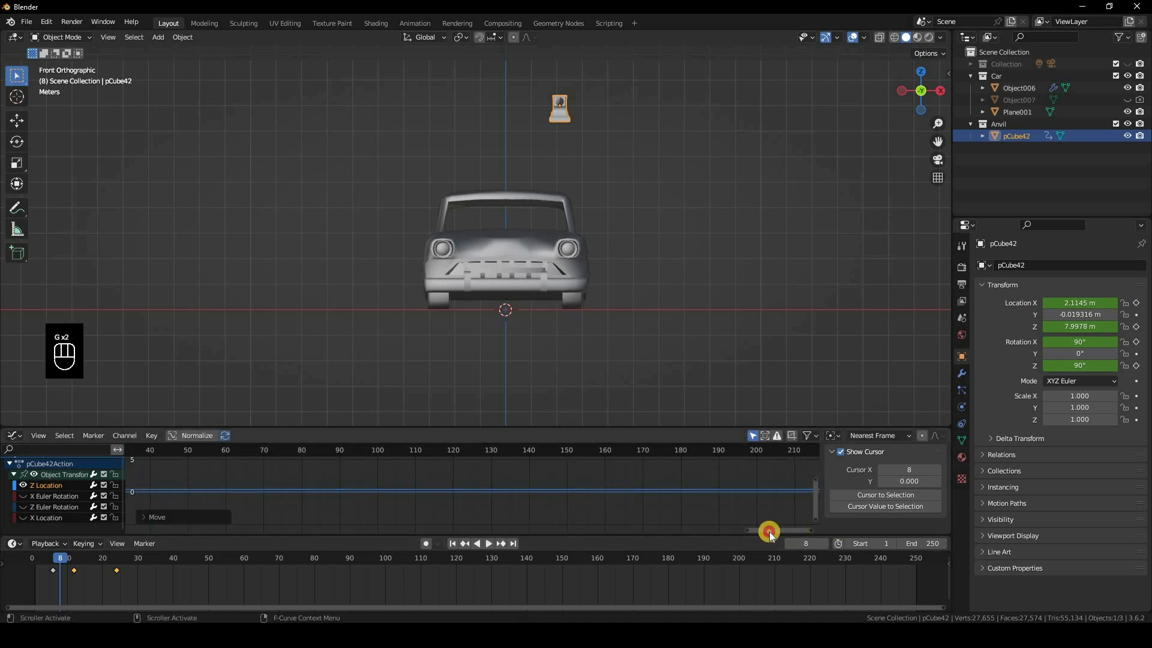
pyautogui.moveTo(607, 531); pyautogui.dragTo(294, 489)
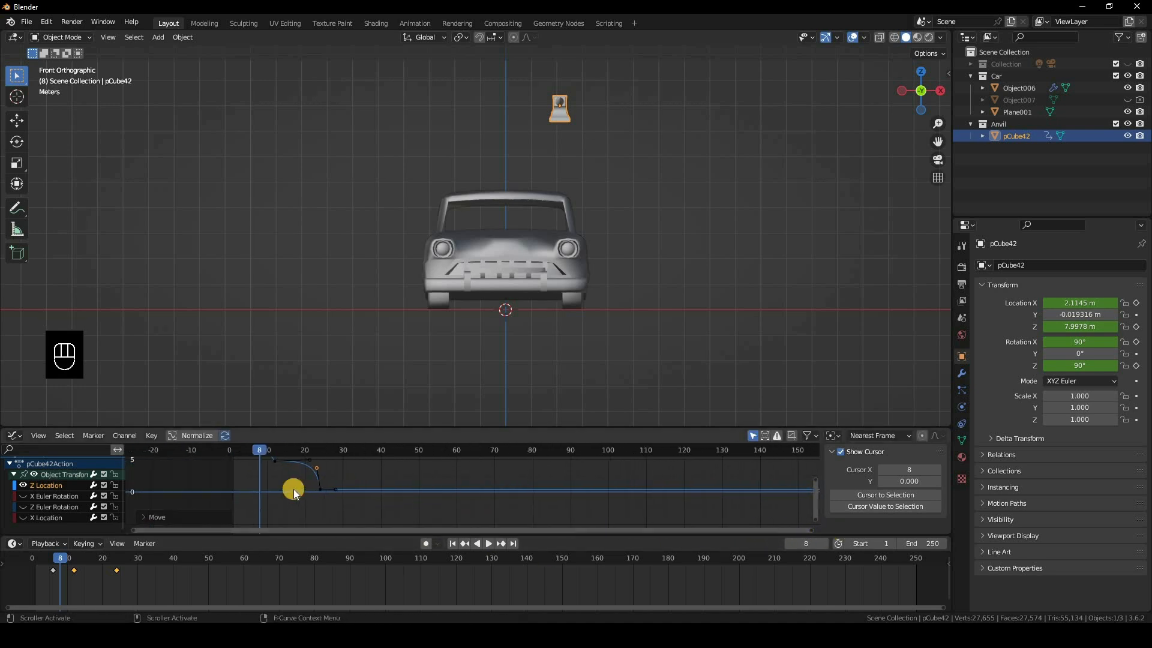
pyautogui.scroll(2, 294, 488)
pyautogui.moveTo(340, 427); pyautogui.dragTo(342, 381)
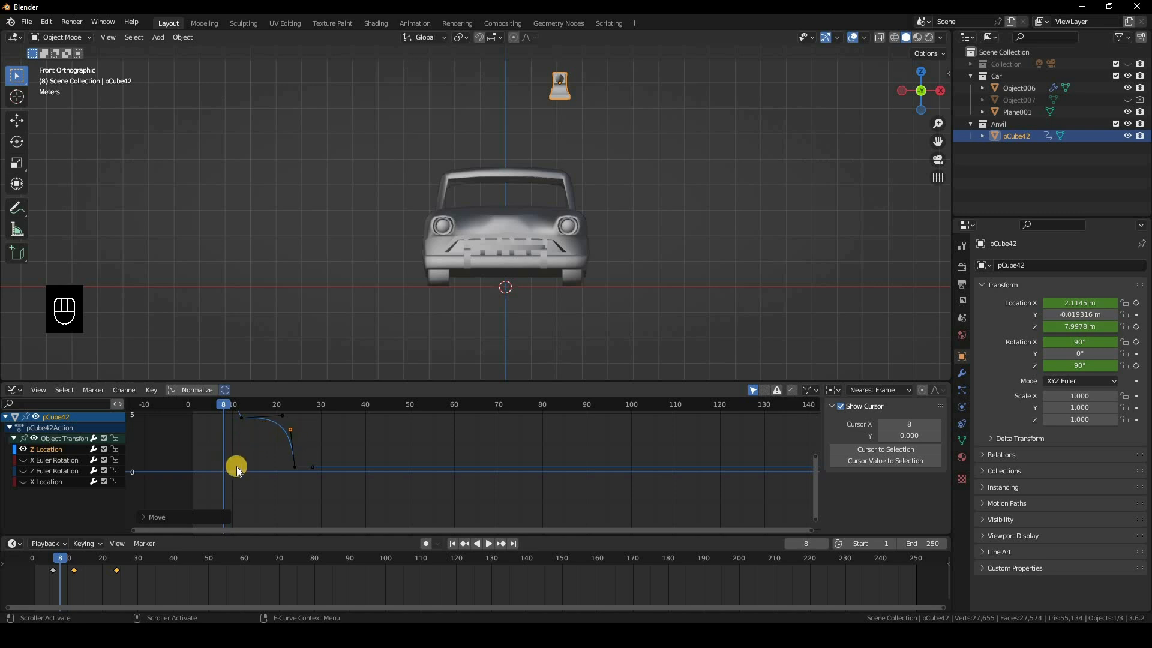
# - Play back the anvil's fall from the current frame and scrub to frame 24 to check the motion
pyautogui.click(78, 565)
pyautogui.press('space')
pyautogui.moveTo(120, 572); pyautogui.dragTo(121, 557)
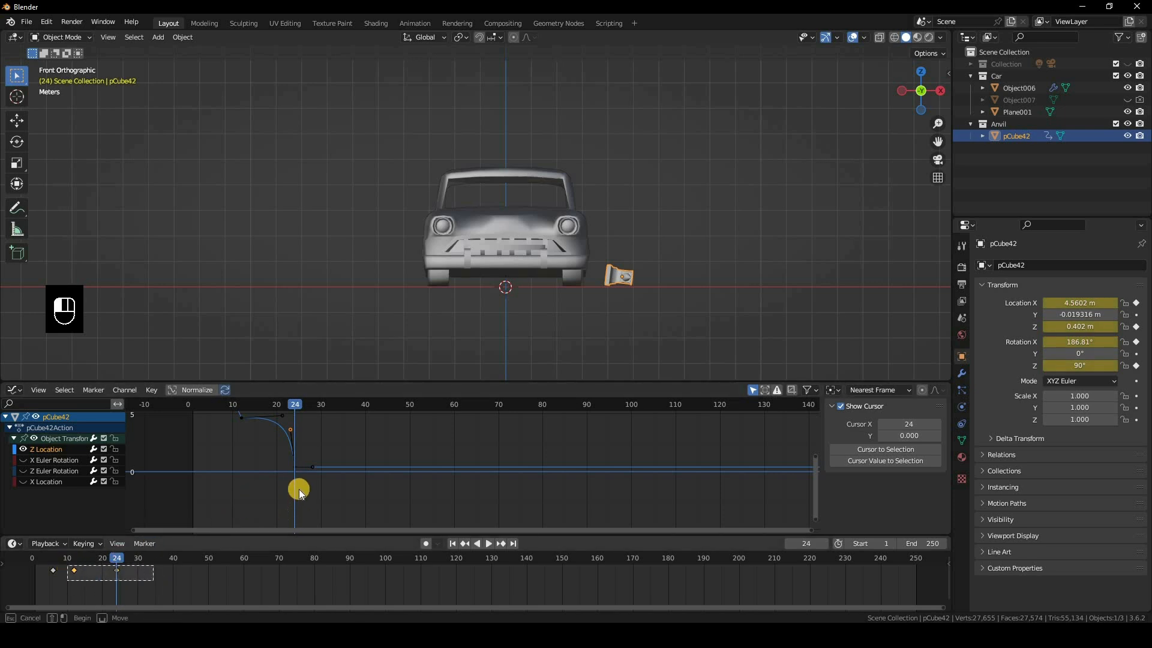
# - Set the interpolation mode of the frame 6 and frame 12 Z Location keyframes to Bezier
pyautogui.scroll(5, 229, 489)
pyautogui.moveTo(183, 455); pyautogui.dragTo(268, 470)
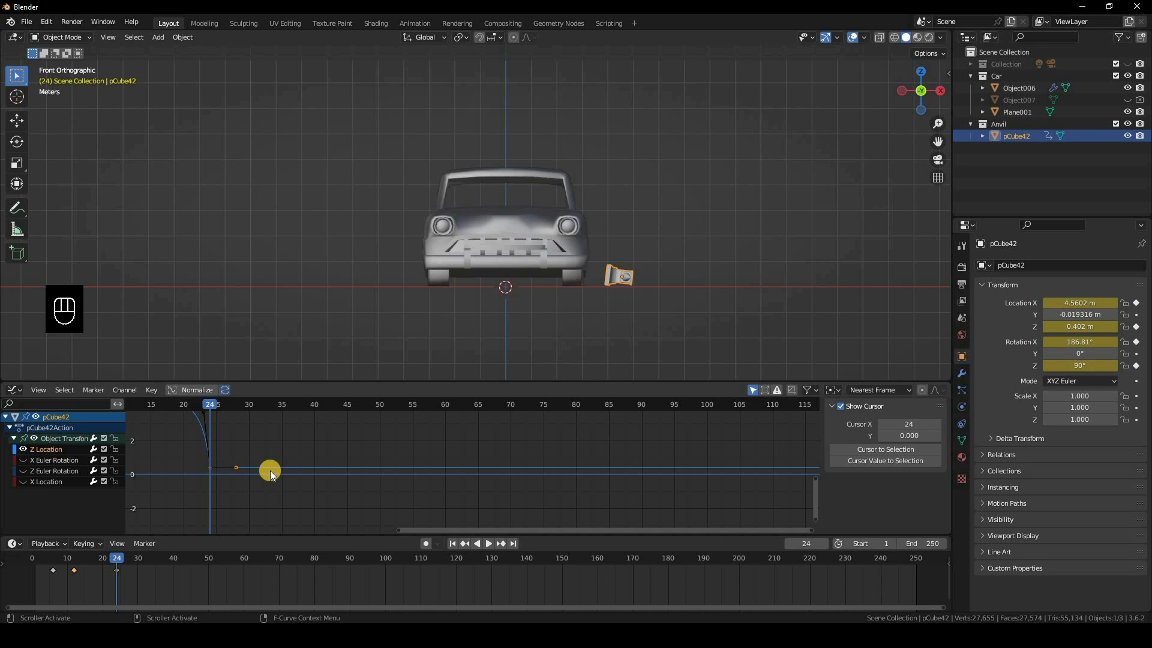
pyautogui.press('KP_Decimal')
pyautogui.scroll(-5, 413, 466)
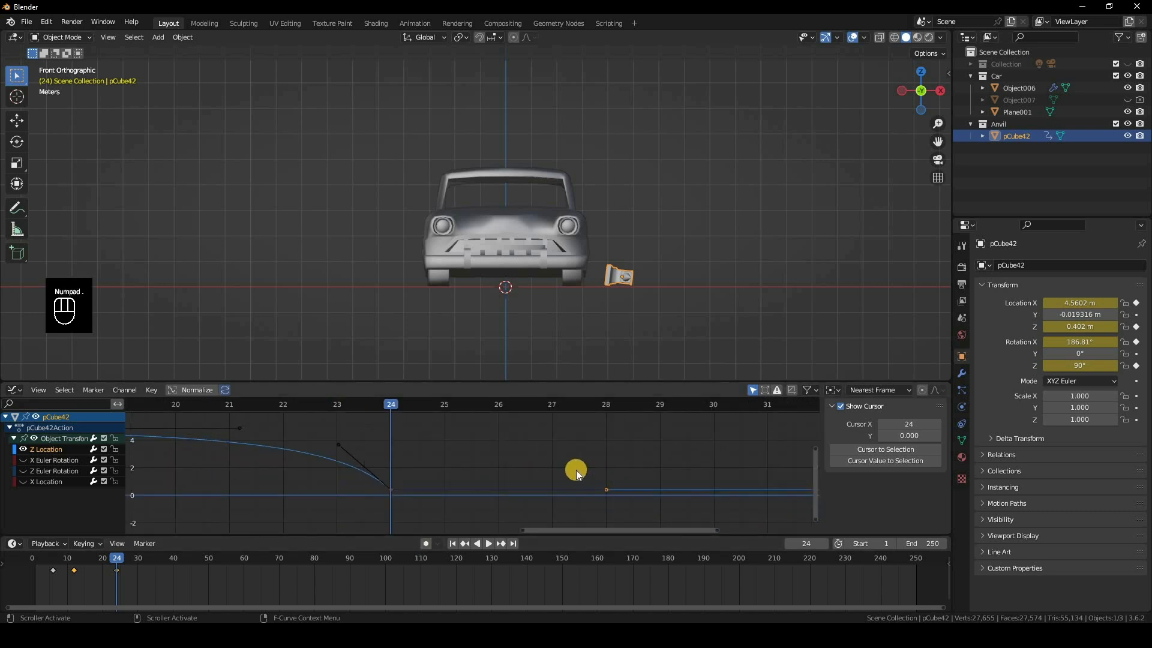
pyautogui.scroll(-7, 576, 470)
pyautogui.scroll(-2, 228, 429)
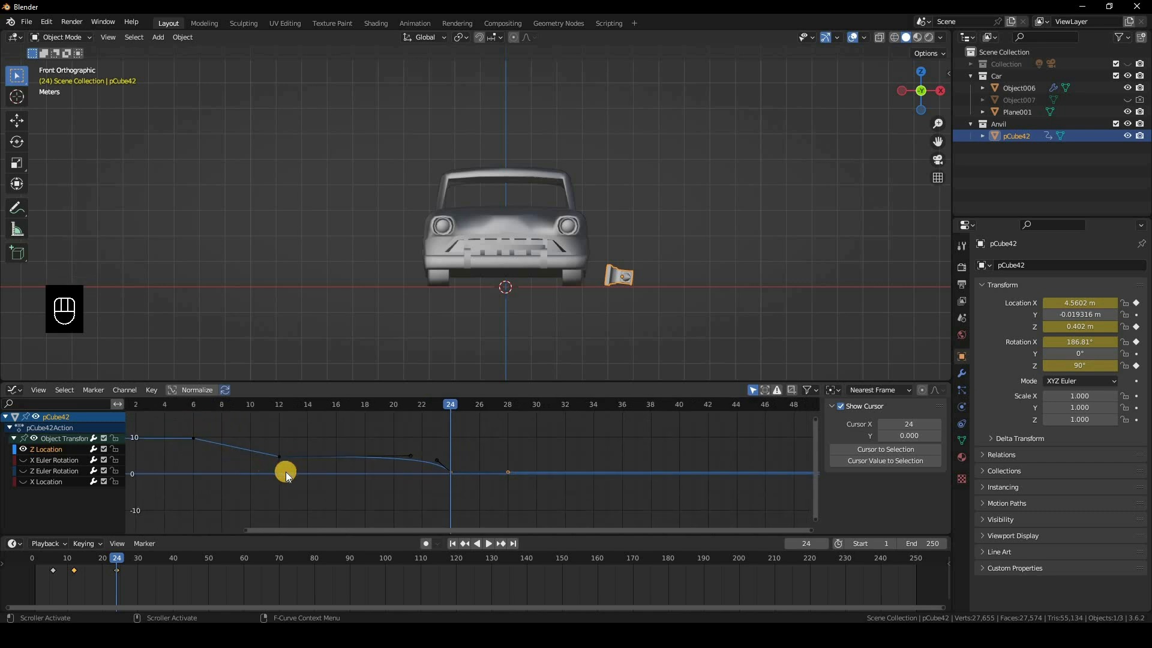
pyautogui.moveTo(287, 474); pyautogui.dragTo(180, 427)
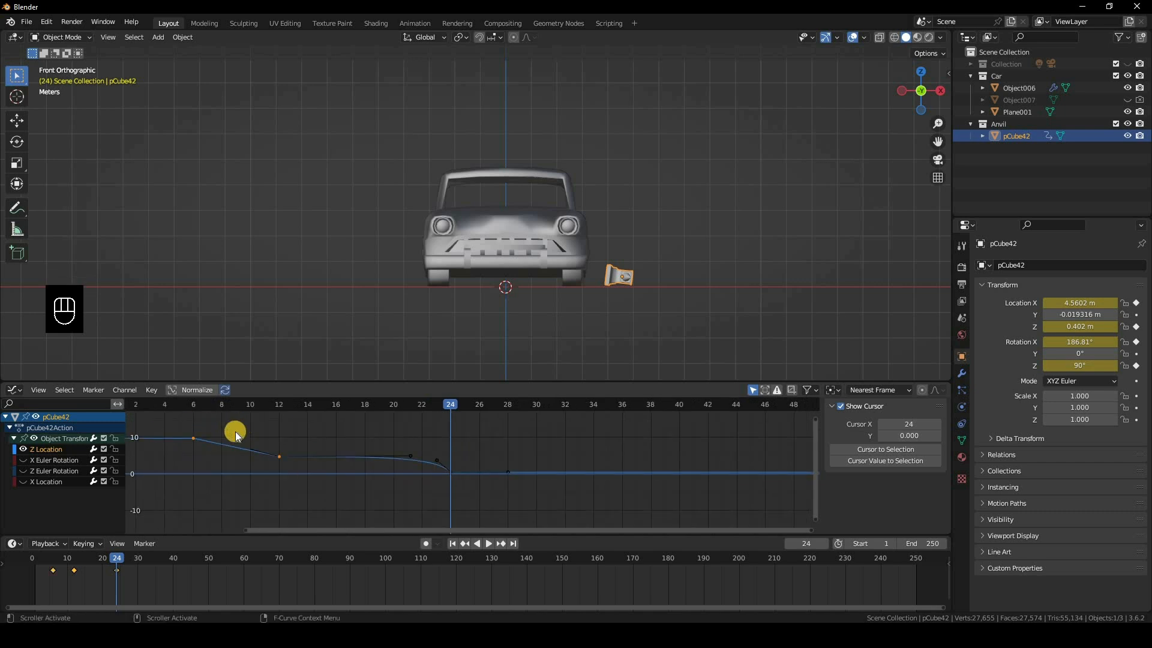
pyautogui.rightClick(236, 436)
pyautogui.moveTo(236, 436)
pyautogui.click(307, 484)
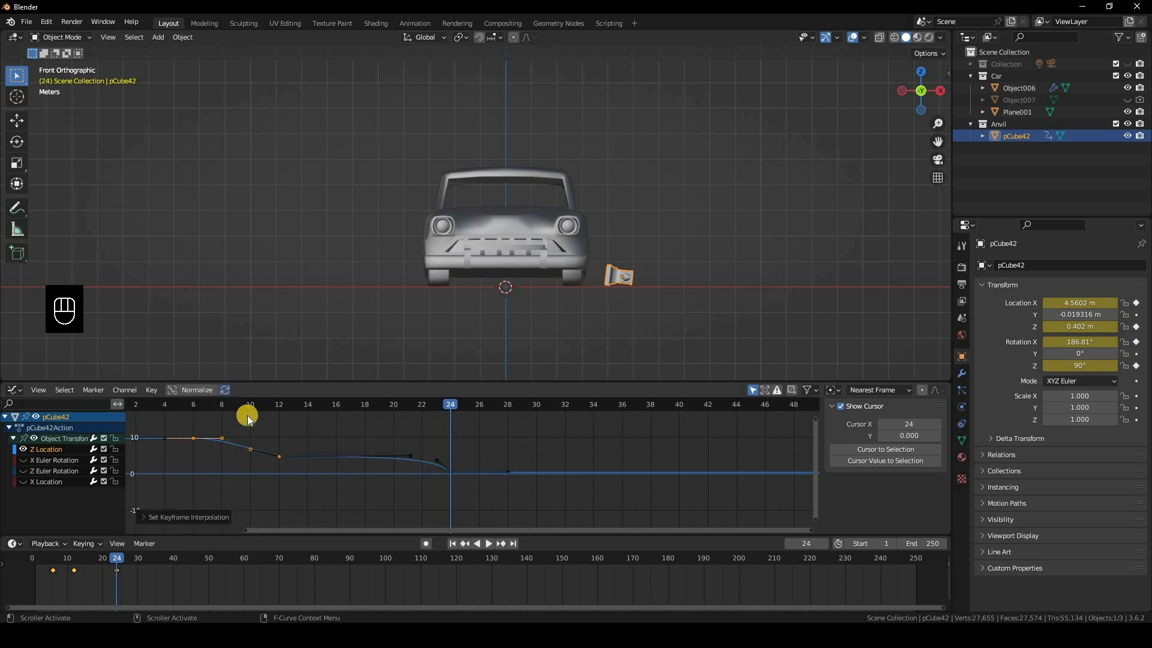
pyautogui.rightClick(249, 419)
pyautogui.click(180, 429)
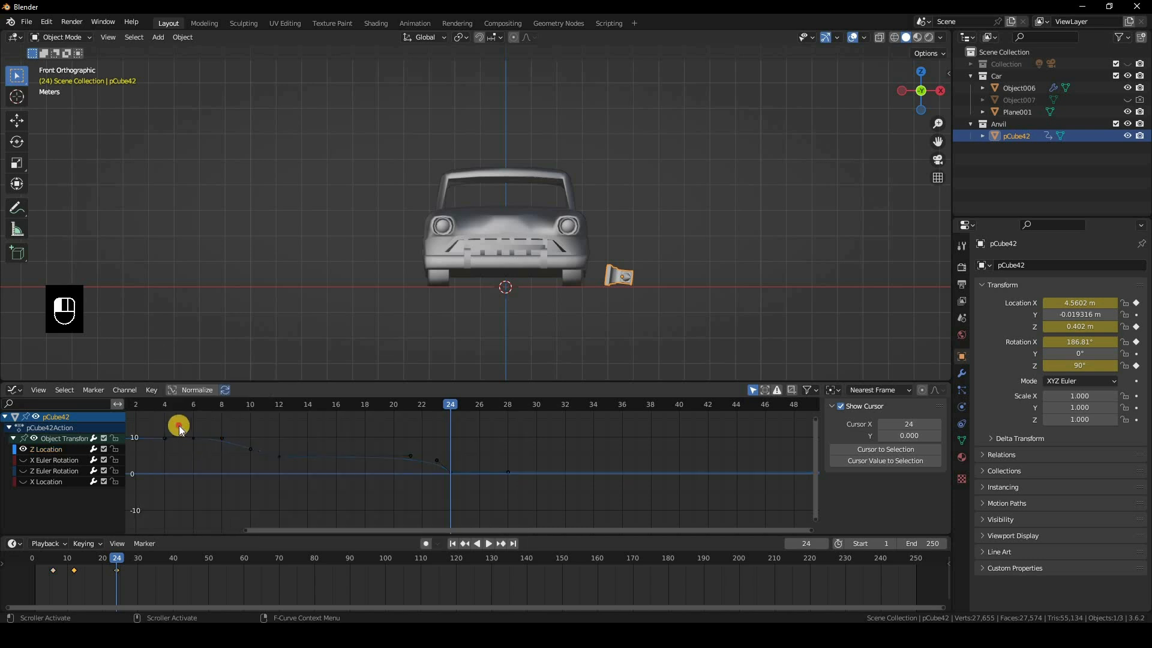
# - Move the incoming handle of the frame 12 Z Location keyframe 2 frames later and up to about the frame 6 keyframe's height
pyautogui.moveTo(180, 426); pyautogui.dragTo(238, 458)
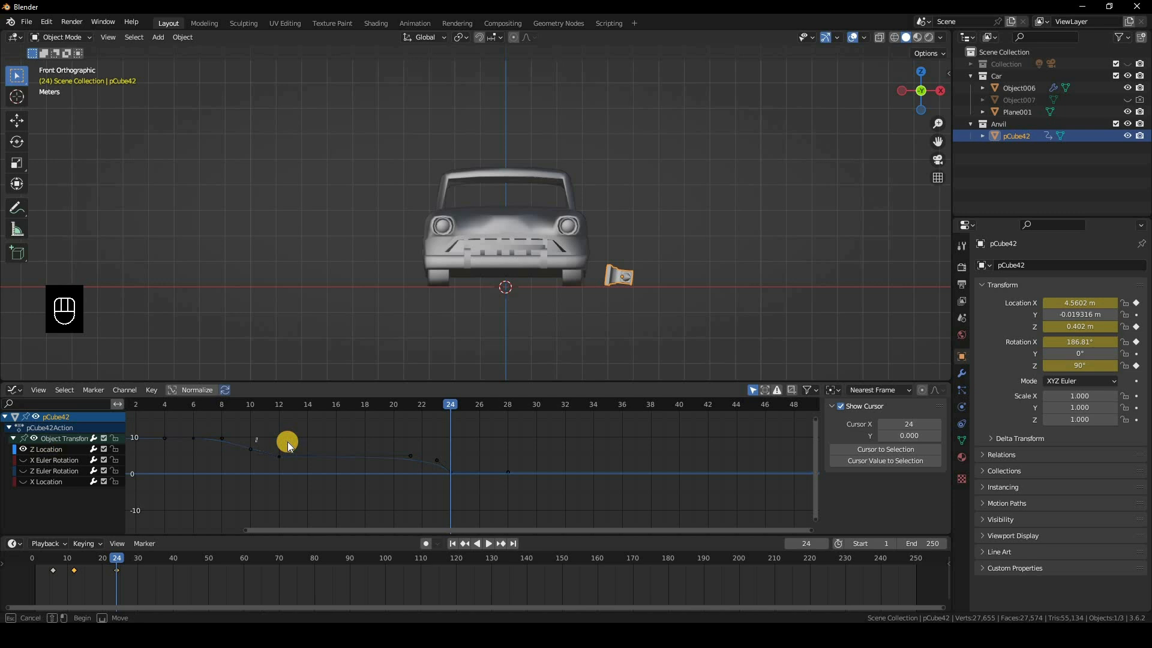
pyautogui.press('g')
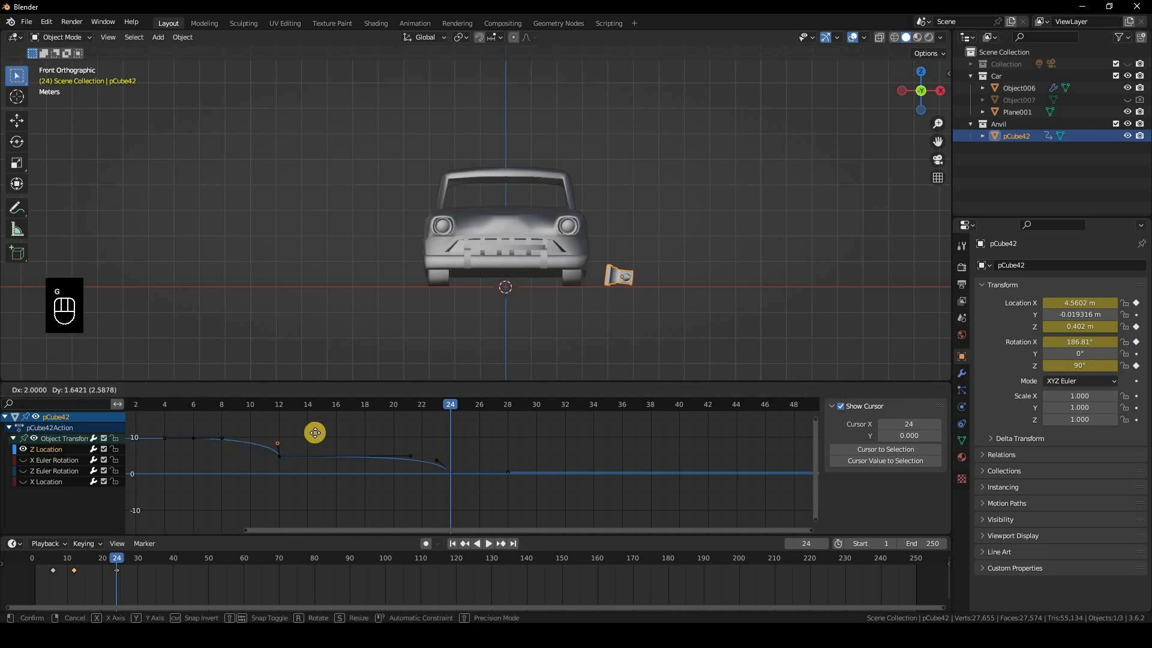
pyautogui.click(432, 458)
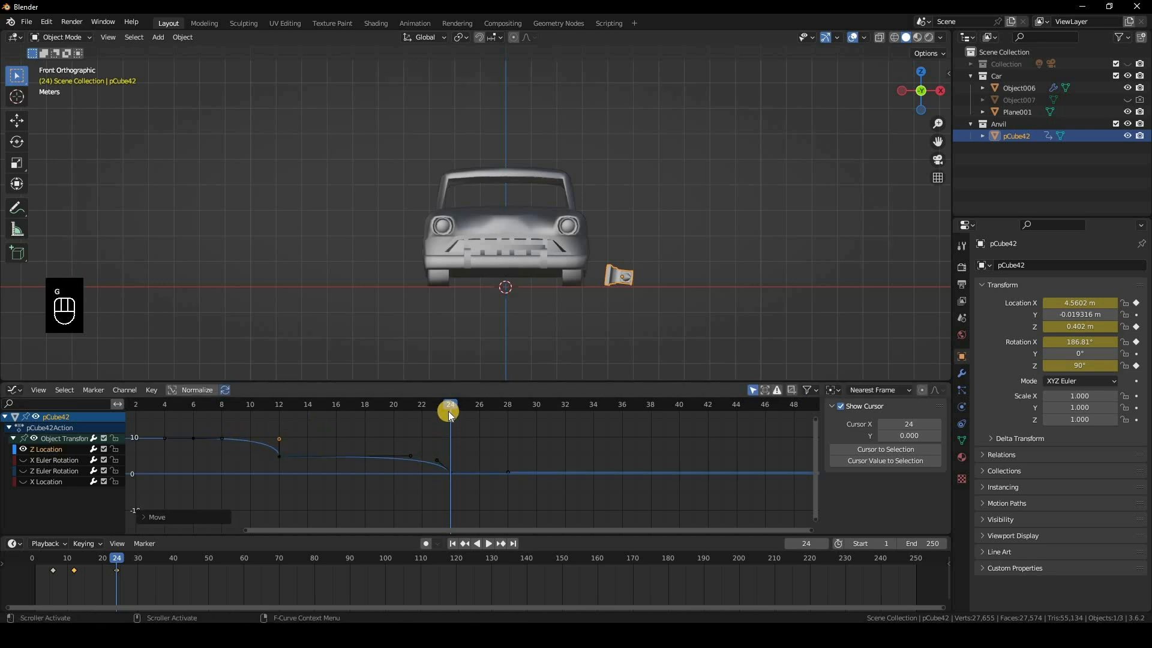
# - Play the animation from frame 1 and scrub back to frame 24 to review the anvil's drop
pyautogui.scroll(-4, 442, 404)
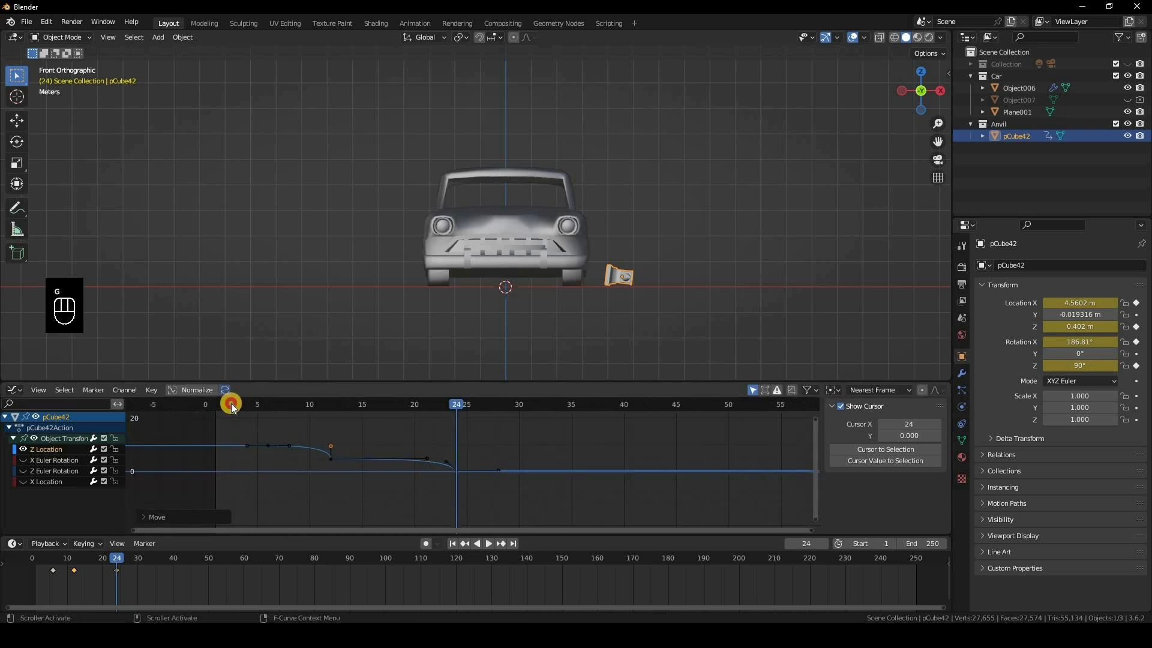
pyautogui.click(217, 408)
pyautogui.click(488, 544)
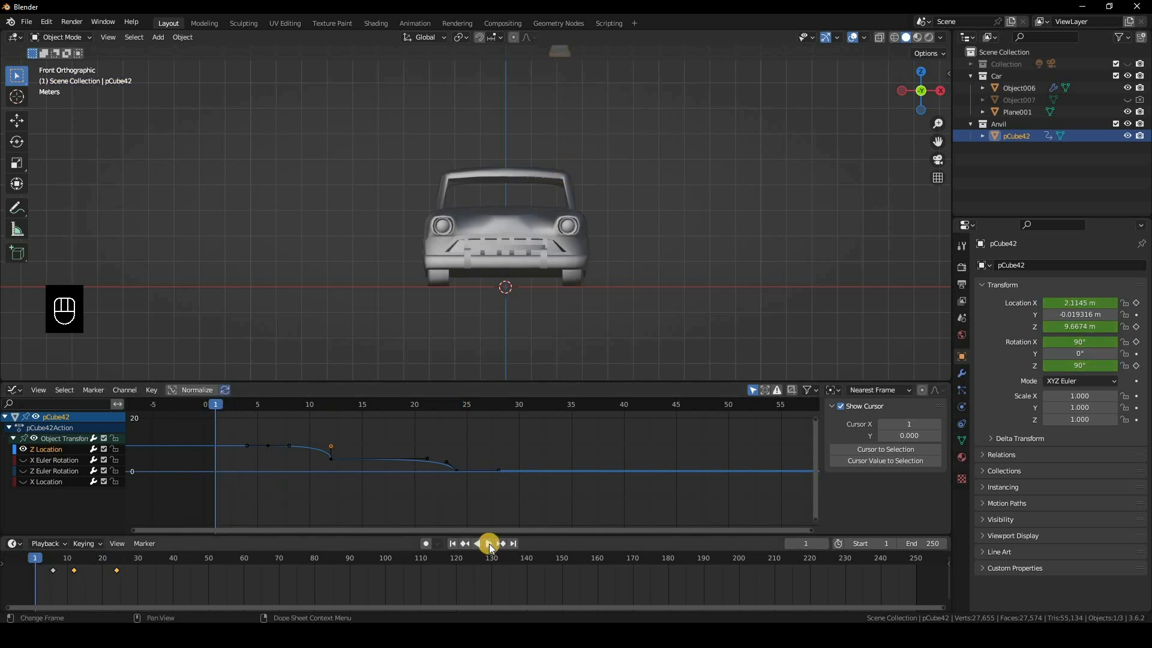
pyautogui.click(489, 544)
pyautogui.click(550, 406)
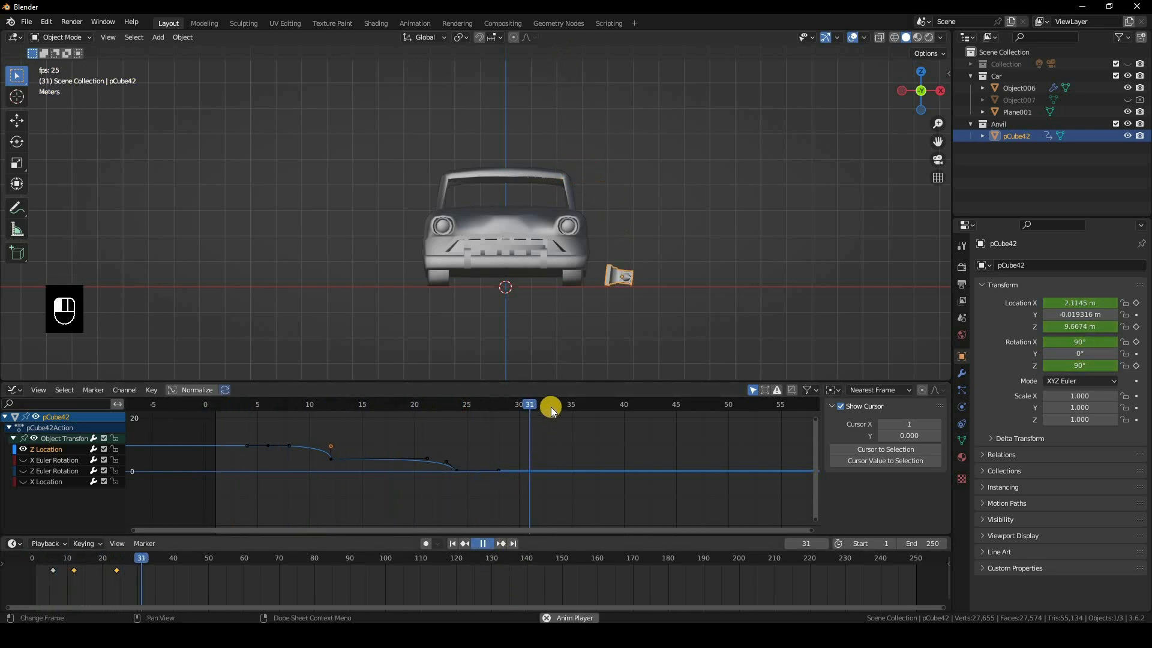
pyautogui.click(456, 407)
pyautogui.moveTo(456, 407); pyautogui.dragTo(455, 444)
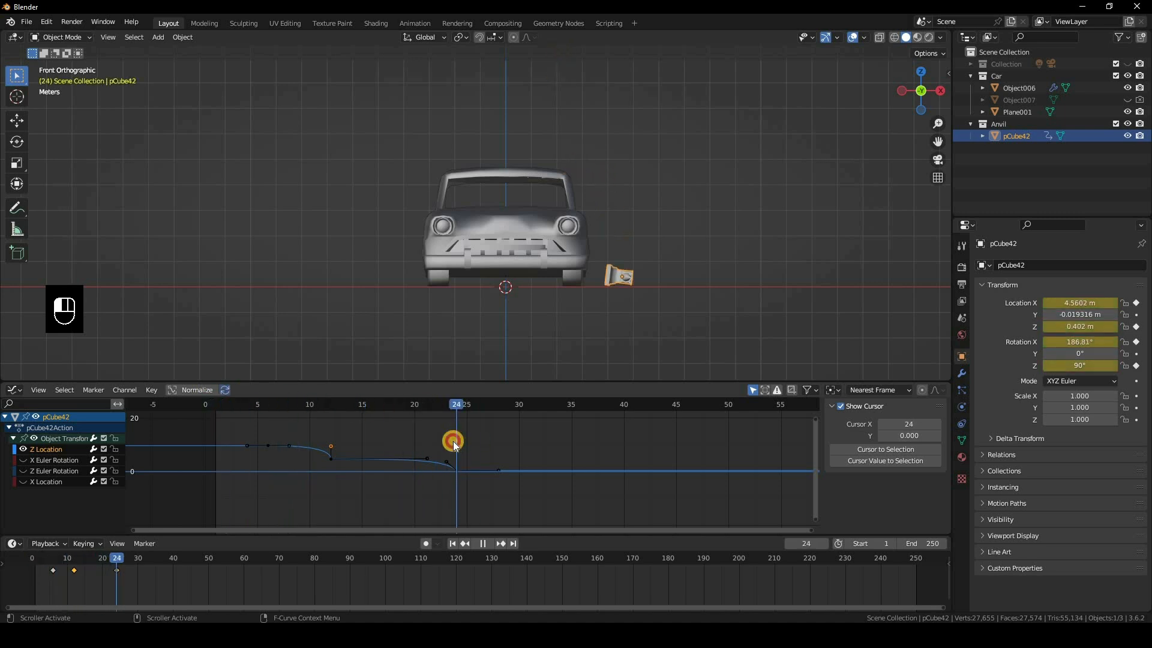
# - Show only the X Euler Rotation curve in the Graph Editor and go to frame 12
pyautogui.click(38, 457)
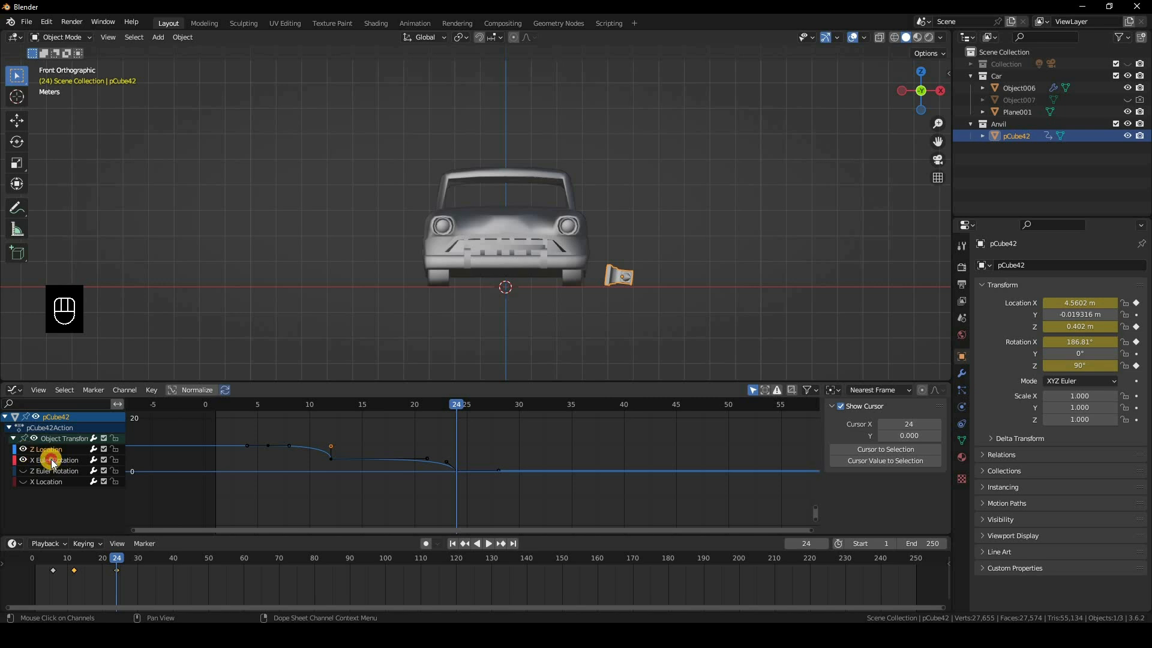
pyautogui.scroll(-2, 512, 466)
pyautogui.scroll(-18, 513, 462)
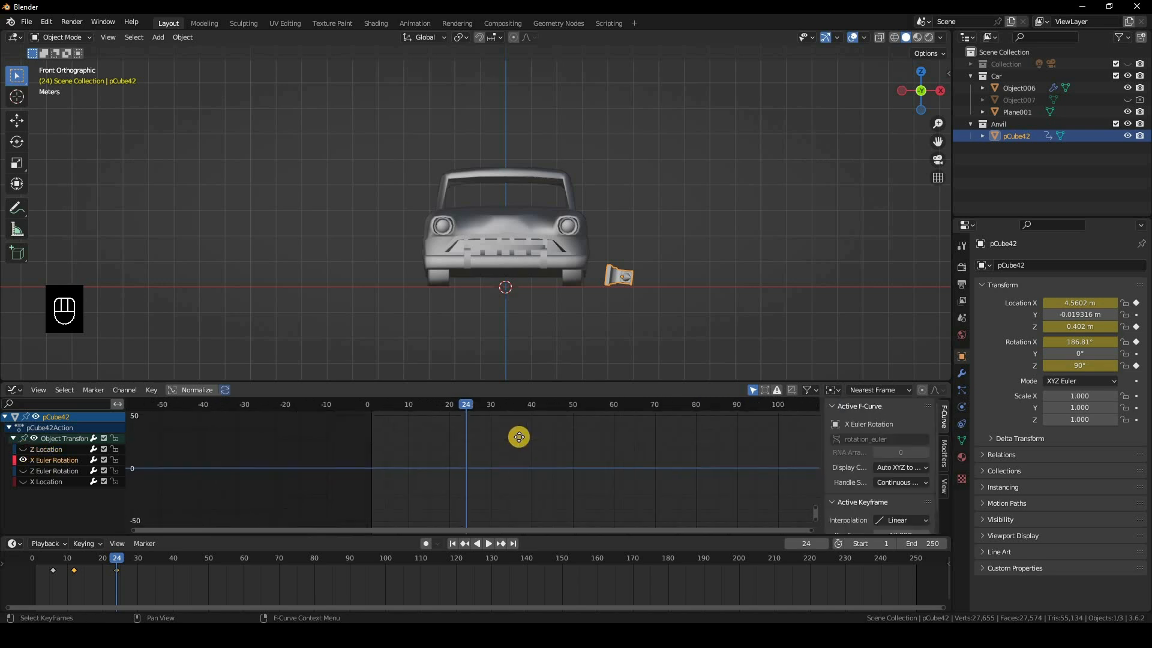
pyautogui.moveTo(484, 409); pyautogui.dragTo(486, 464, button='middle')
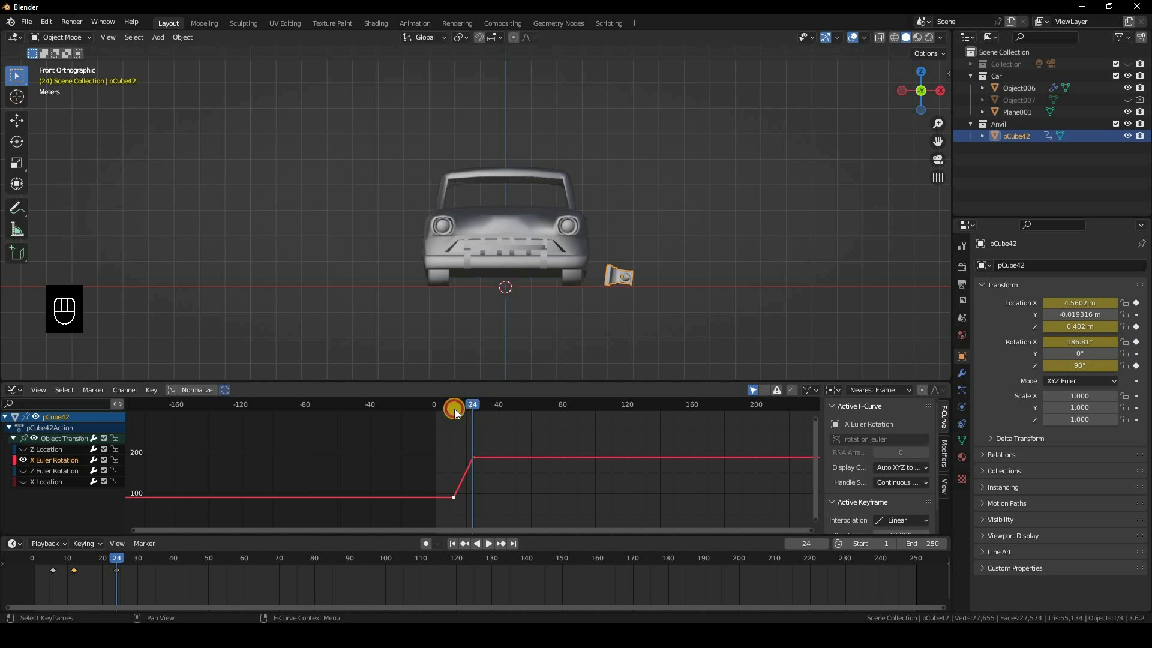
pyautogui.press('space')
pyautogui.moveTo(455, 414); pyautogui.dragTo(454, 497)
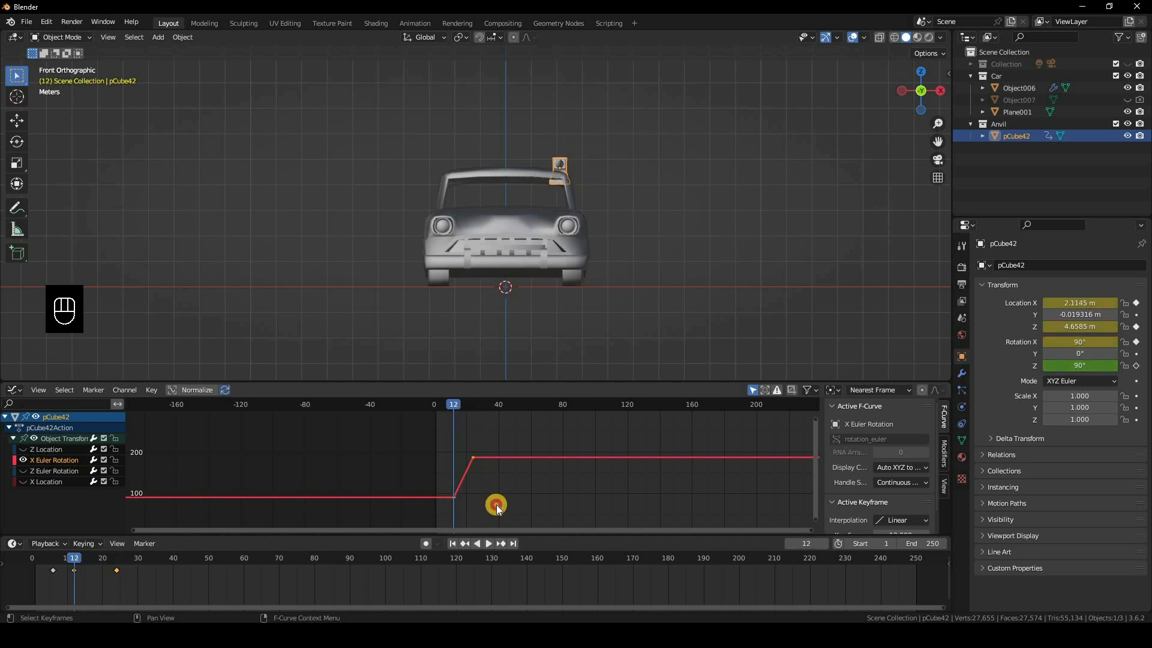
# - Set both X Euler Rotation keyframes to Bezier interpolation with the Free handle type
pyautogui.moveTo(450, 443); pyautogui.dragTo(497, 503)
pyautogui.rightClick(498, 477)
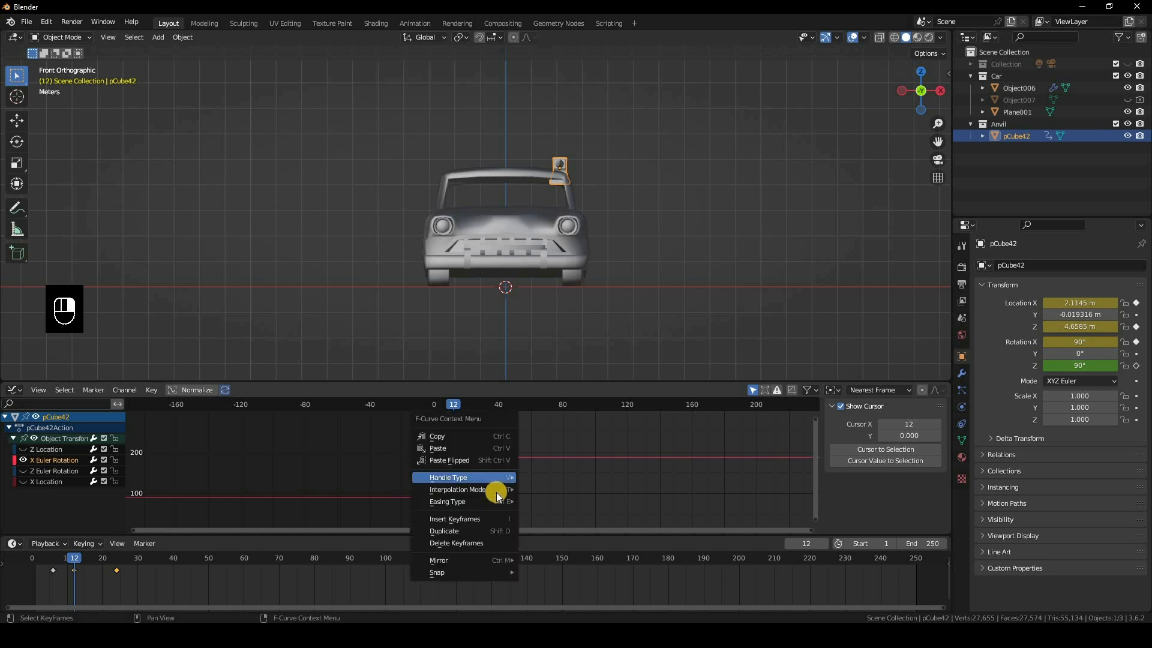
pyautogui.moveTo(474, 490)
pyautogui.click(549, 517)
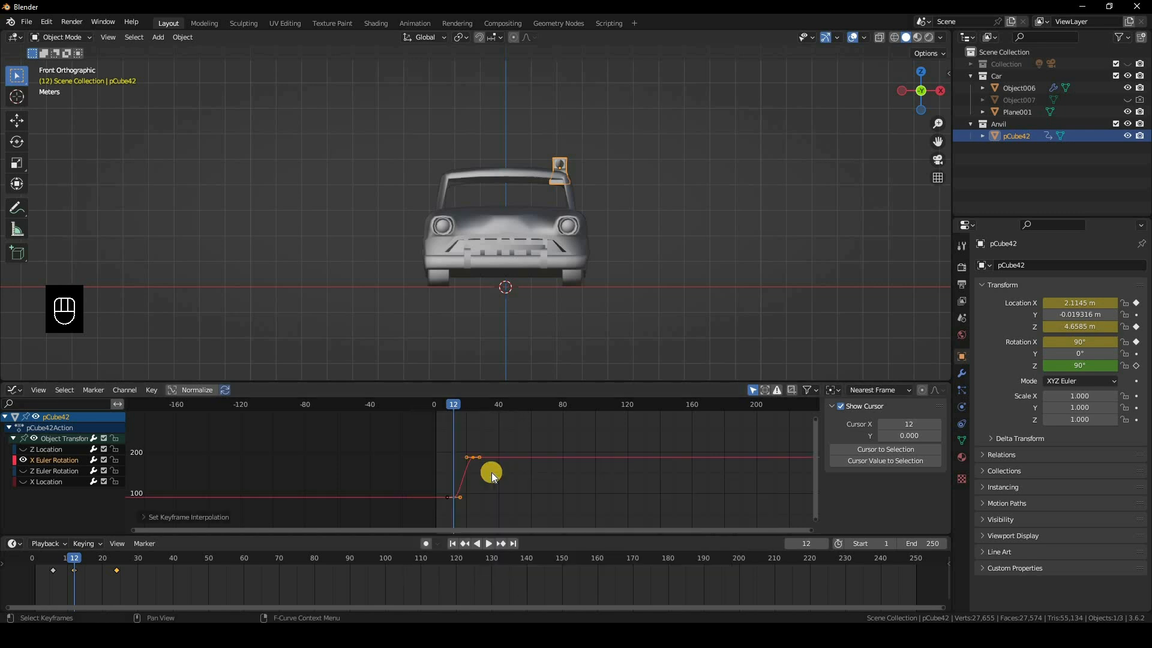
pyautogui.rightClick(503, 452)
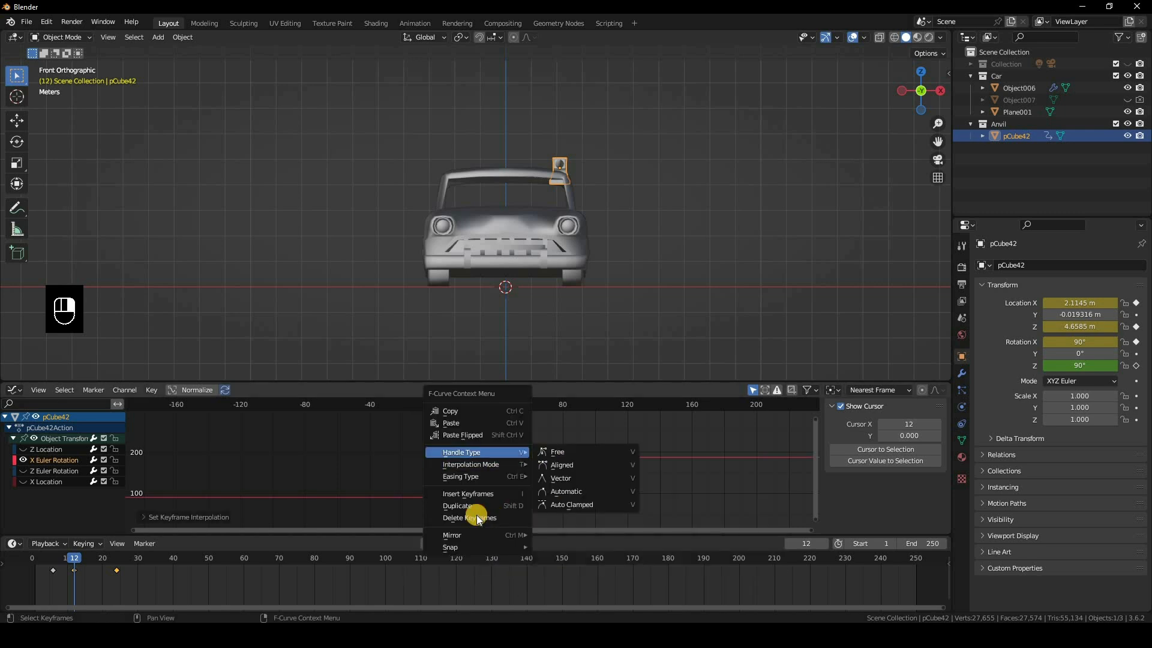
pyautogui.click(558, 452)
# - Move the outgoing handle of the frame 12 X Euler Rotation keyframe up to about 175° and scrub through the impact
pyautogui.moveTo(458, 513); pyautogui.dragTo(488, 504)
pyautogui.press('g')
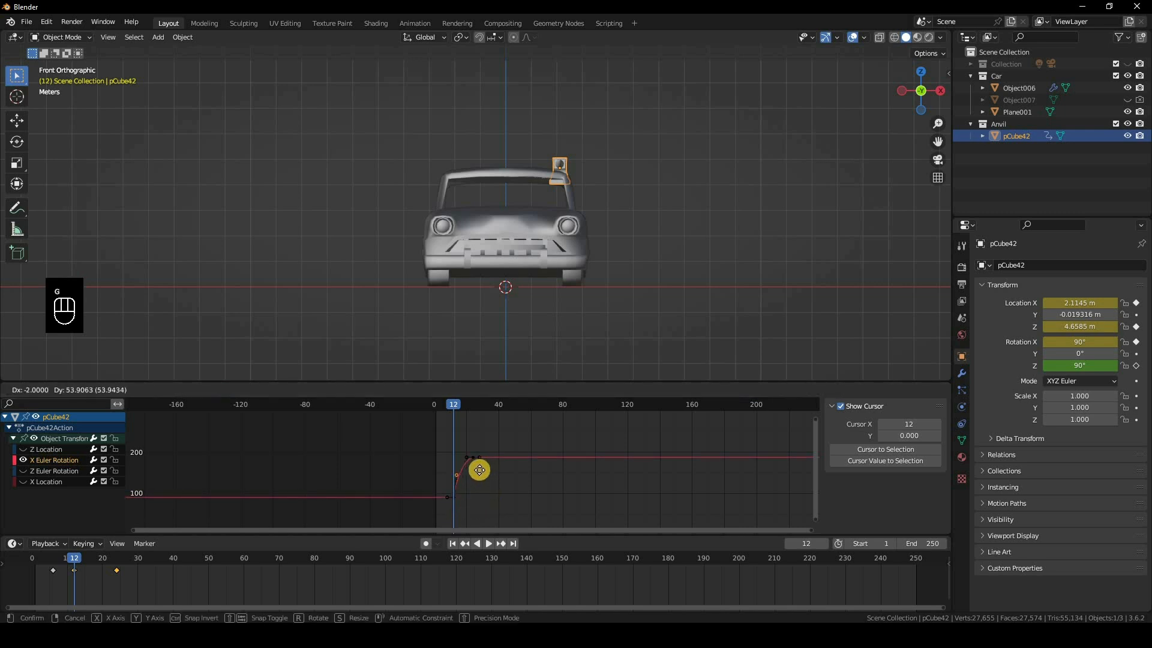
pyautogui.click(457, 430)
pyautogui.scroll(1, 410, 402)
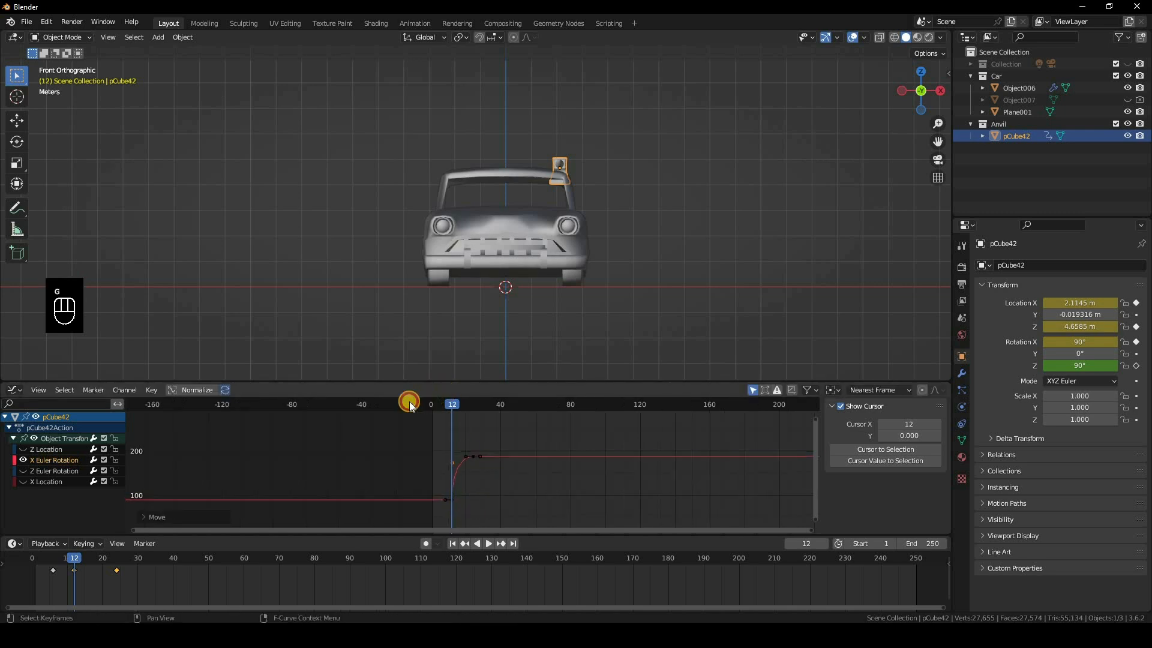
pyautogui.click(433, 405)
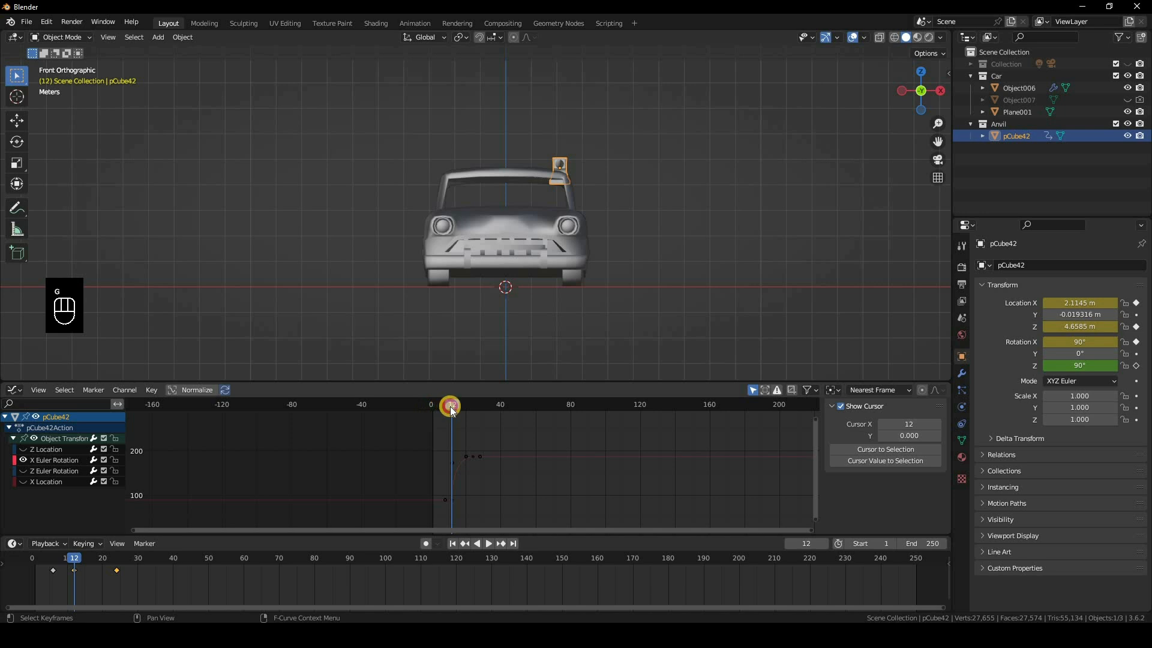
pyautogui.moveTo(450, 407); pyautogui.dragTo(456, 474)
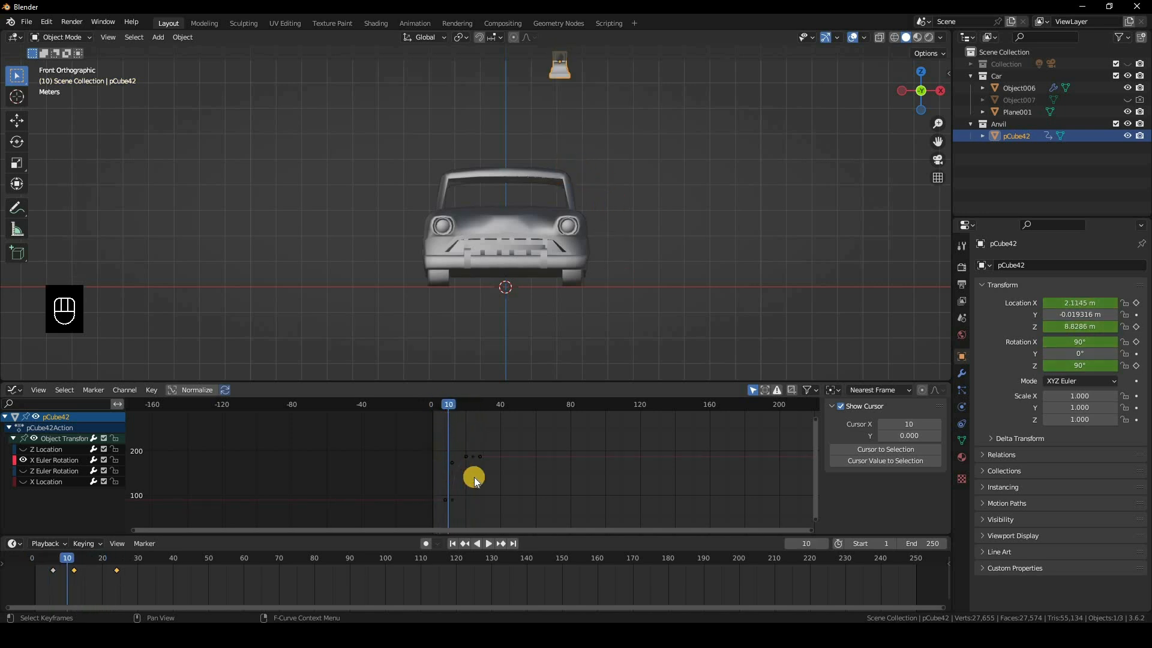
# - Raise the frame 12 X Euler Rotation keyframe's outgoing handle further, to about 250°, and scrub through the roll
pyautogui.click(481, 477)
pyautogui.press('g')
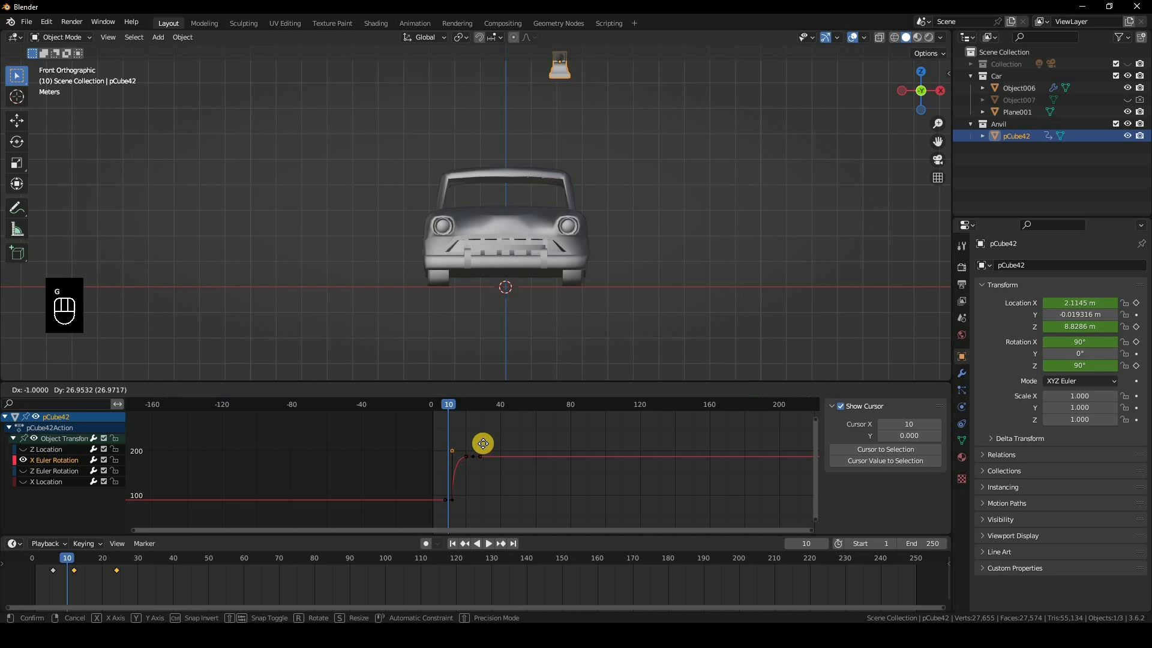
pyautogui.click(438, 404)
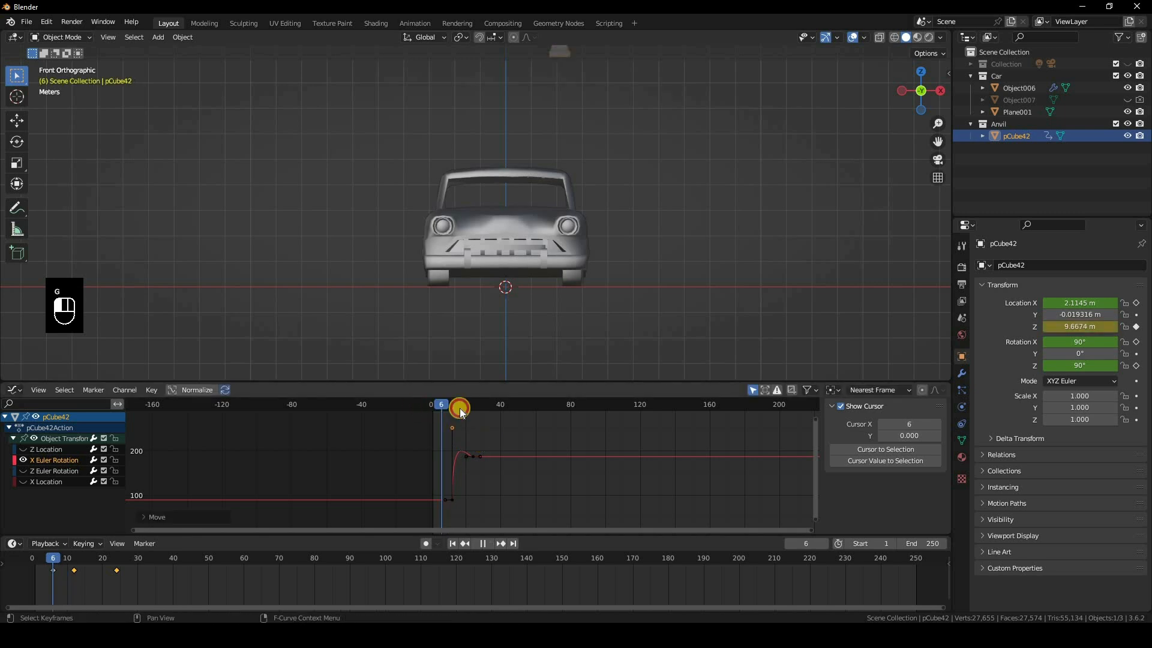
pyautogui.moveTo(458, 408); pyautogui.dragTo(461, 454)
# - Move the incoming handle of the frame 24 X Euler Rotation keyframe to about frame 24, roughly 20° above the keyframe
pyautogui.keyDown('ctrl'); pyautogui.moveTo(459, 451); pyautogui.dragTo(473, 461, button='middle'); pyautogui.keyUp('ctrl')
pyautogui.press('g')
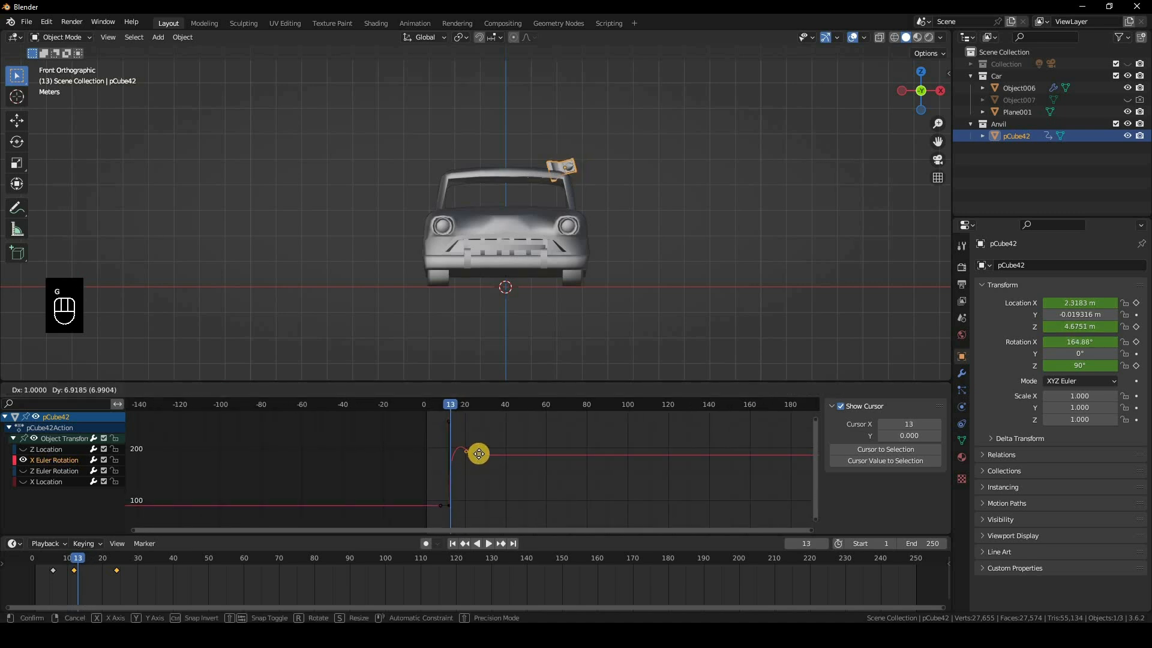
pyautogui.click(432, 404)
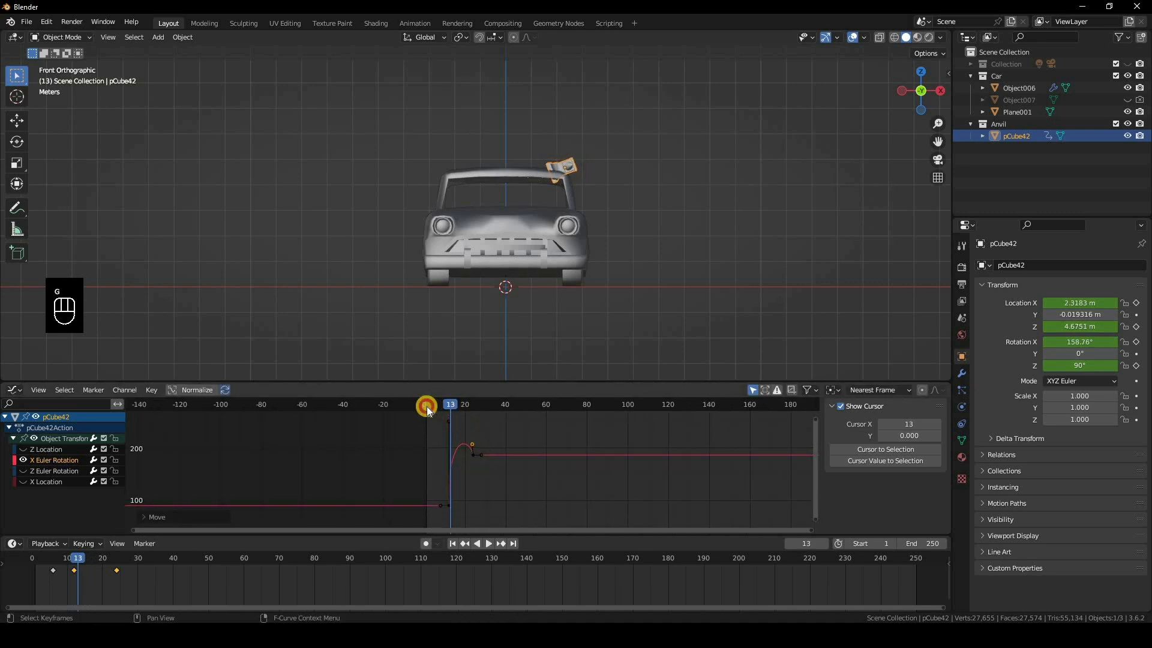
# - Play the animation from frame 1 to review how the anvil rolls off the roof
pyautogui.press('space')
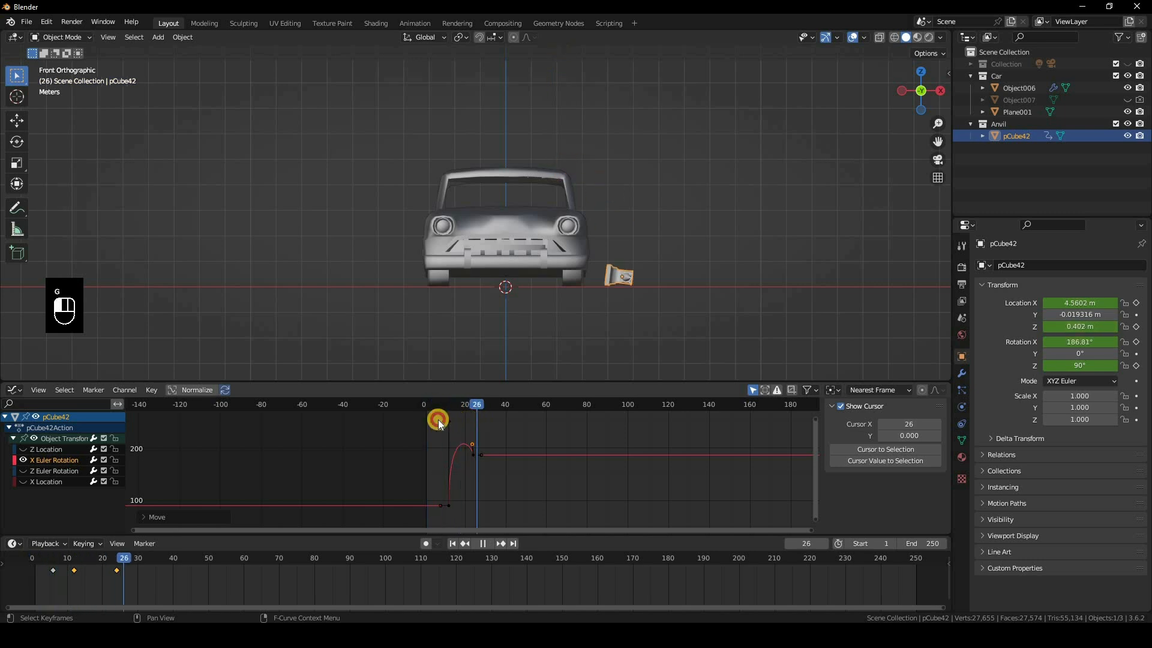
pyautogui.moveTo(438, 423); pyautogui.dragTo(428, 423)
pyautogui.click(489, 543)
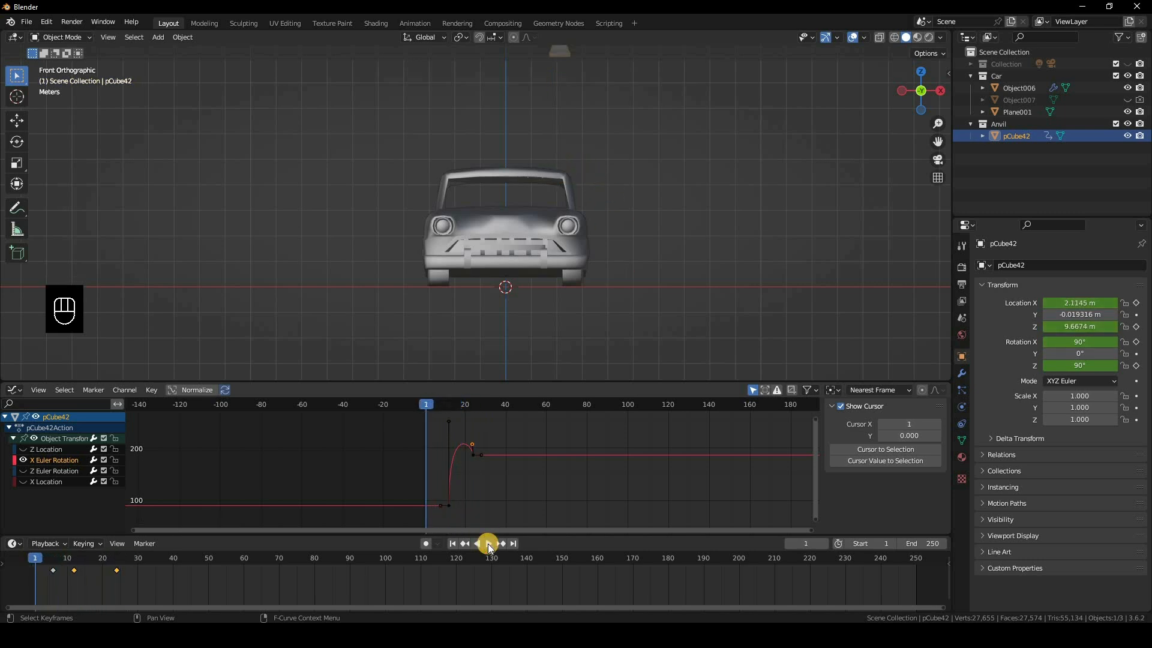
pyautogui.click(488, 544)
pyautogui.click(469, 407)
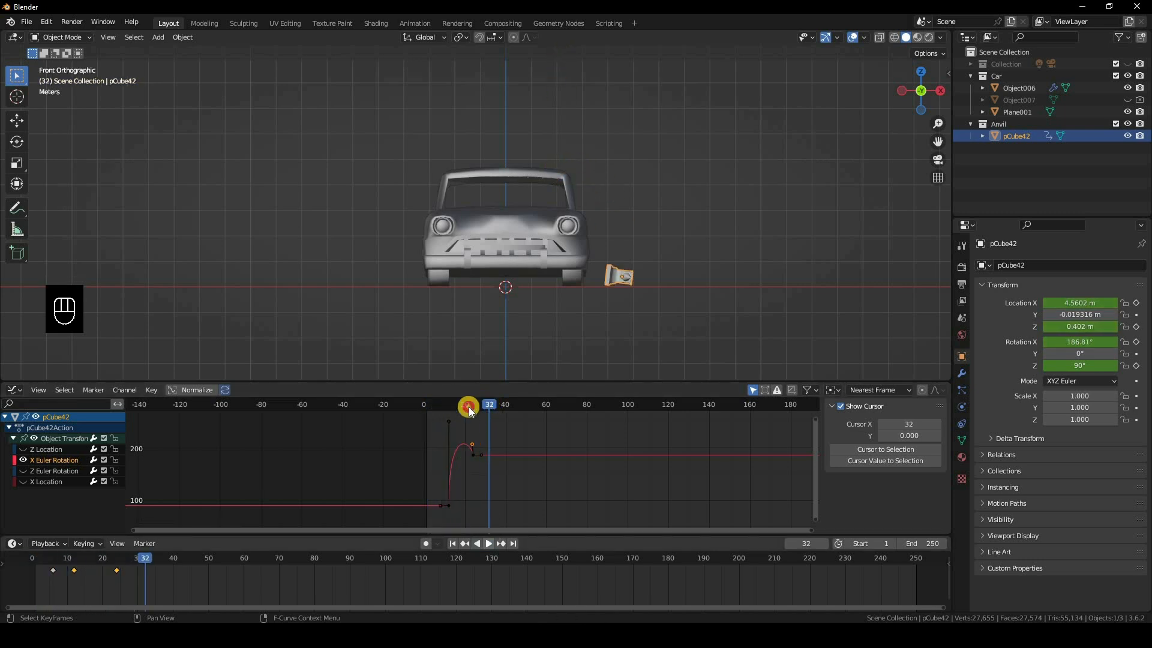
pyautogui.moveTo(434, 412); pyautogui.dragTo(427, 411)
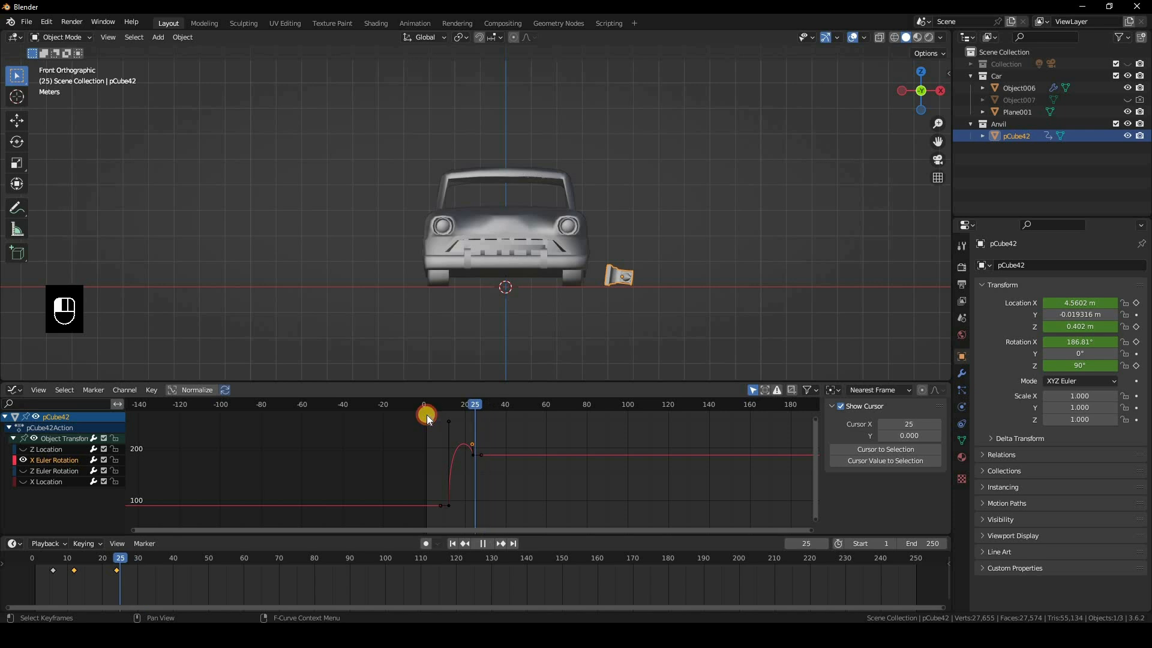
# - Hide the X Euler Rotation curve and show only the Z Euler Rotation curve in the Graph Editor
pyautogui.click(22, 461)
pyautogui.click(24, 470)
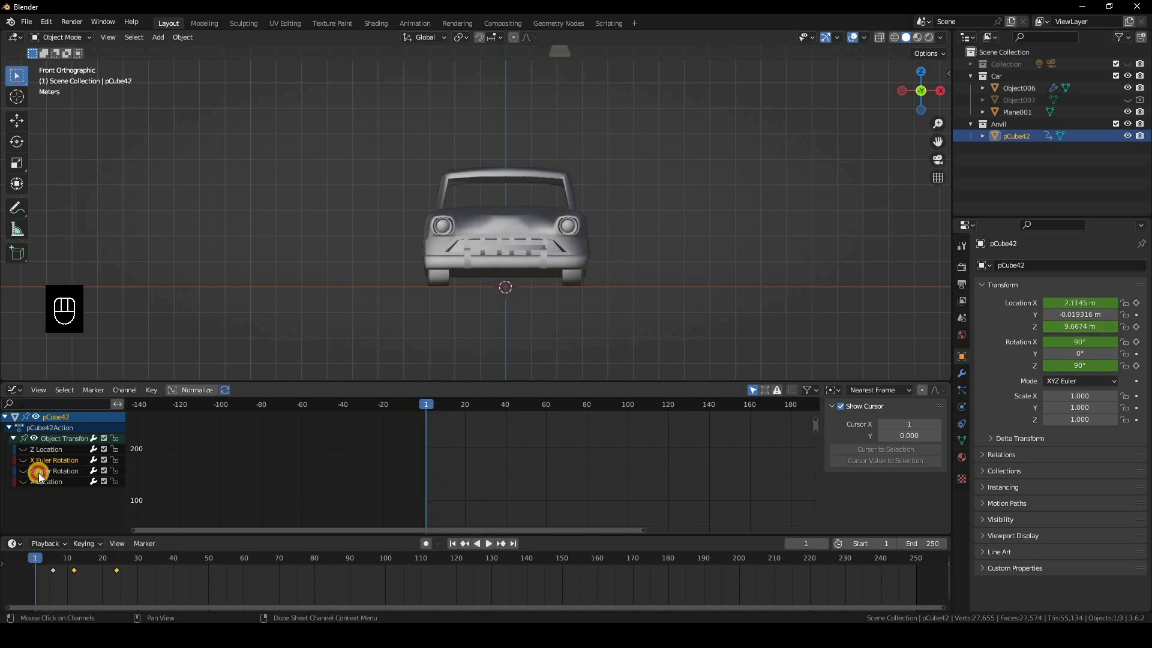
pyautogui.click(463, 501)
pyautogui.scroll(-6, 528, 459)
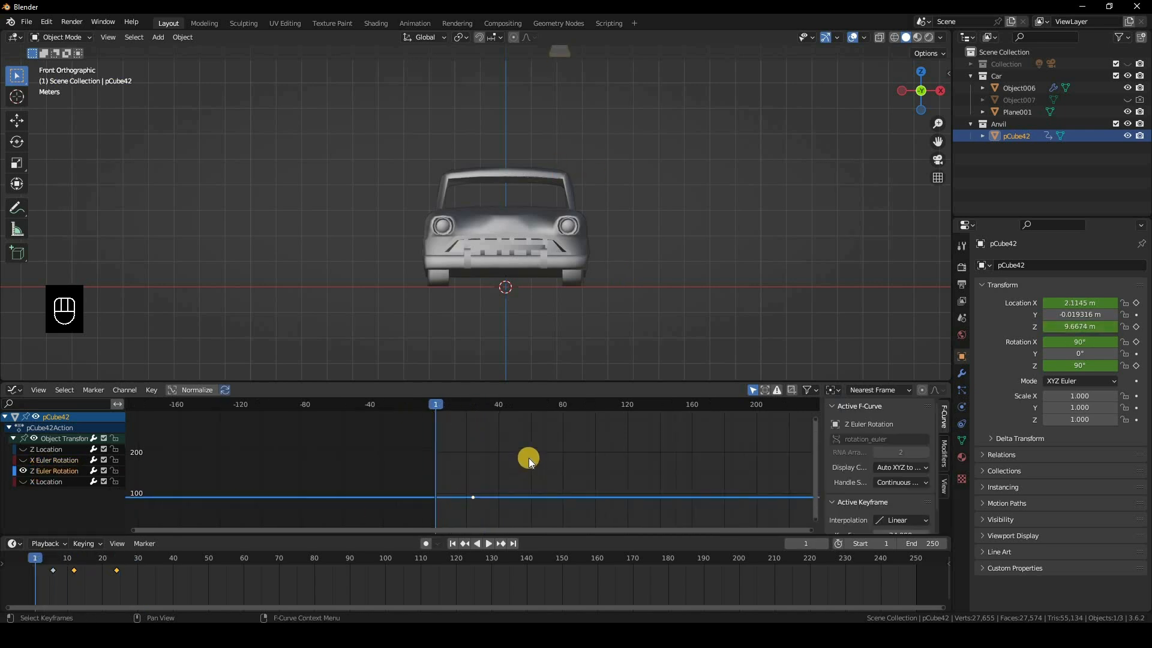
# - Inspect the Z Euler Rotation curve around its frame 24 keyframe and scrub to frame 19 to check the anvil's roll
pyautogui.click(542, 504)
pyautogui.moveTo(420, 458); pyautogui.dragTo(545, 505)
pyautogui.press('KP_Decimal')
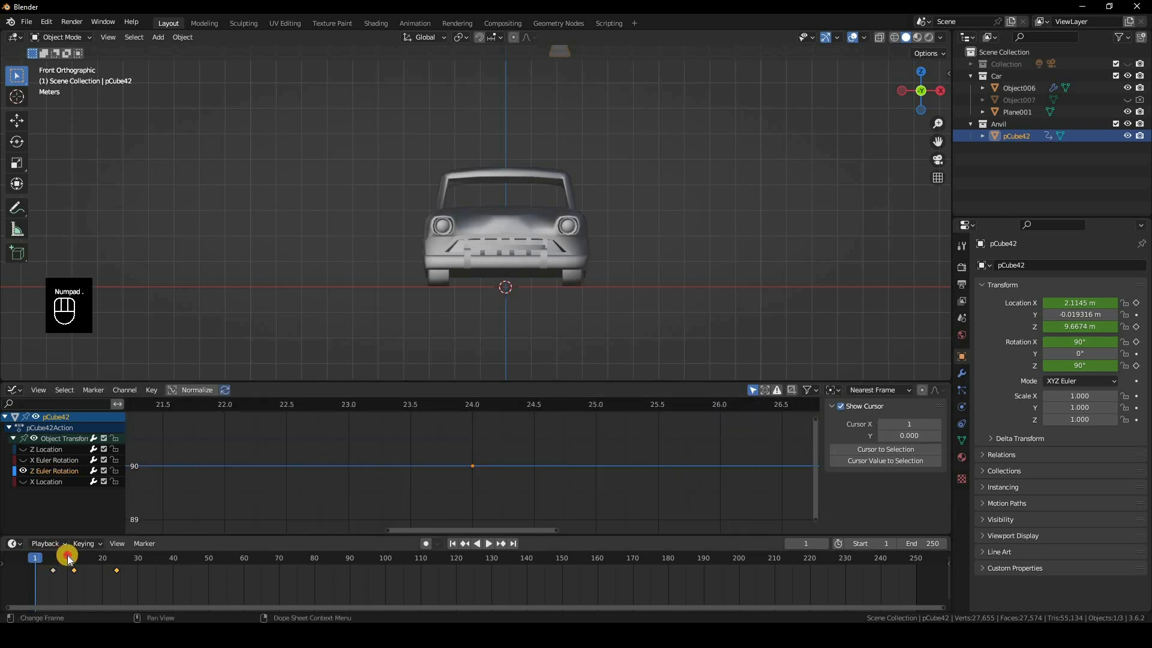
pyautogui.press('space')
pyautogui.moveTo(123, 555); pyautogui.dragTo(95, 557)
pyautogui.press('space')
pyautogui.press('Home')
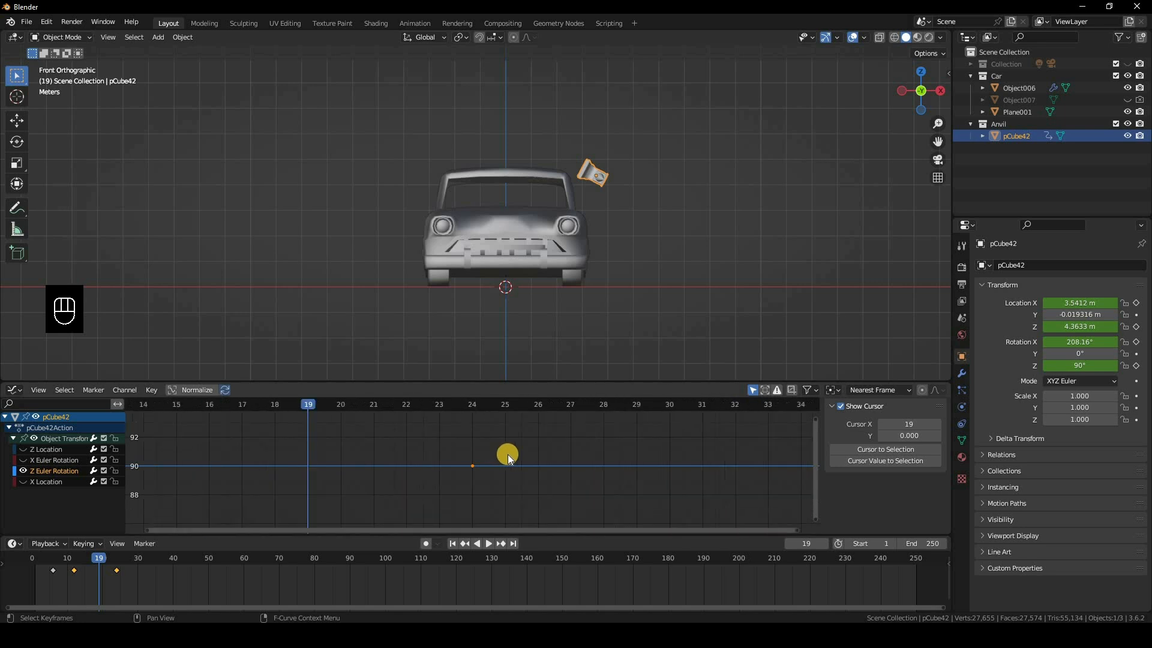
pyautogui.scroll(-14, 507, 458)
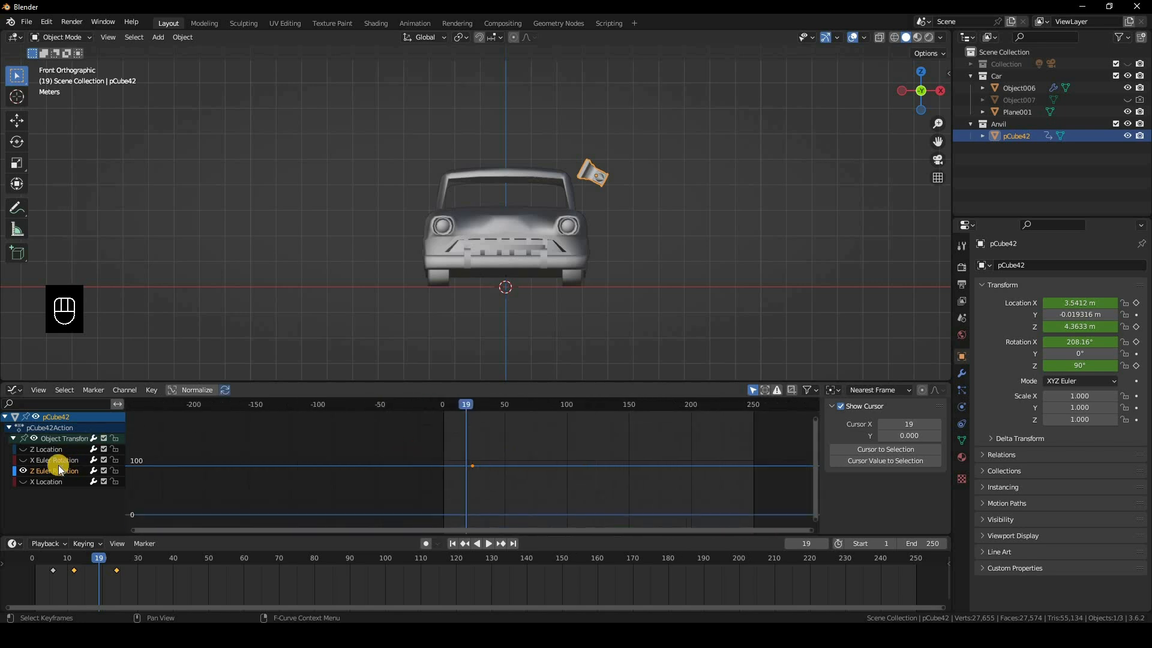
# - Show the anvil's X Location curve alongside the Z Euler Rotation curve in the Graph Editor
pyautogui.click(44, 483)
pyautogui.click(442, 491)
pyautogui.click(480, 521)
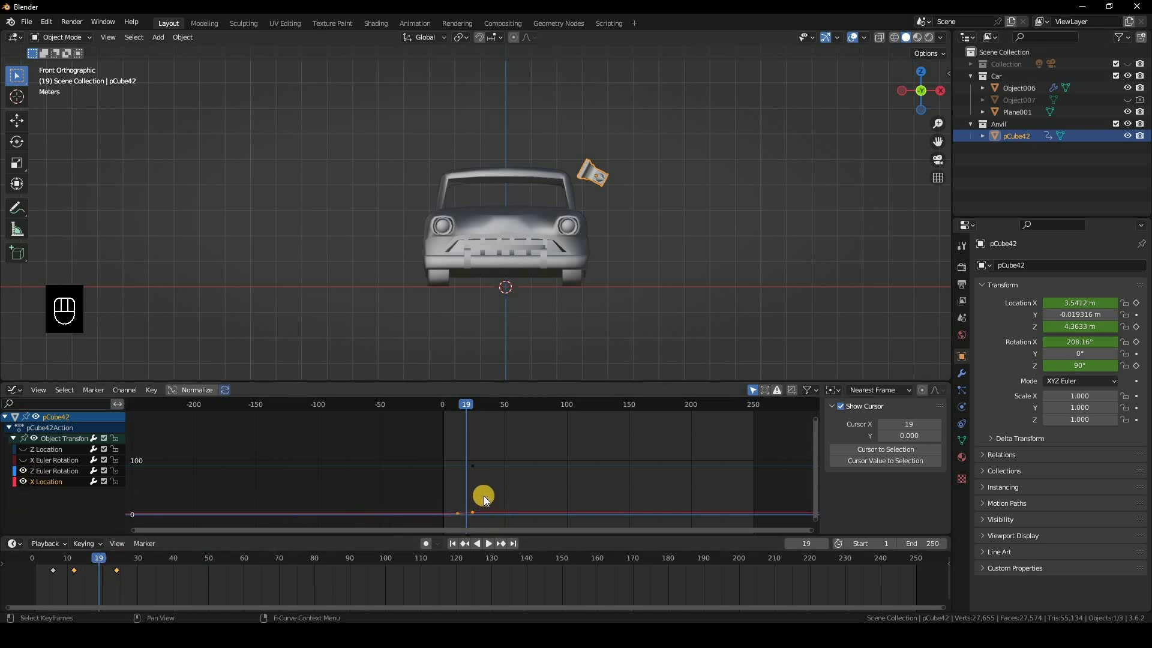
pyautogui.scroll(6, 504, 502)
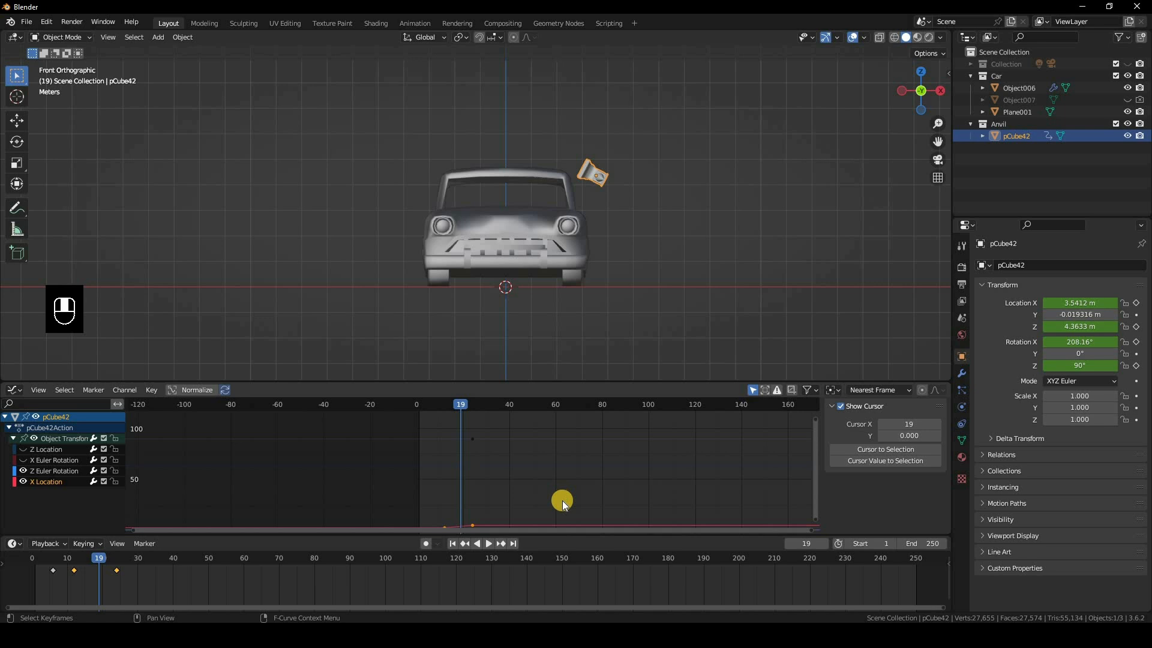
pyautogui.scroll(5, 562, 501)
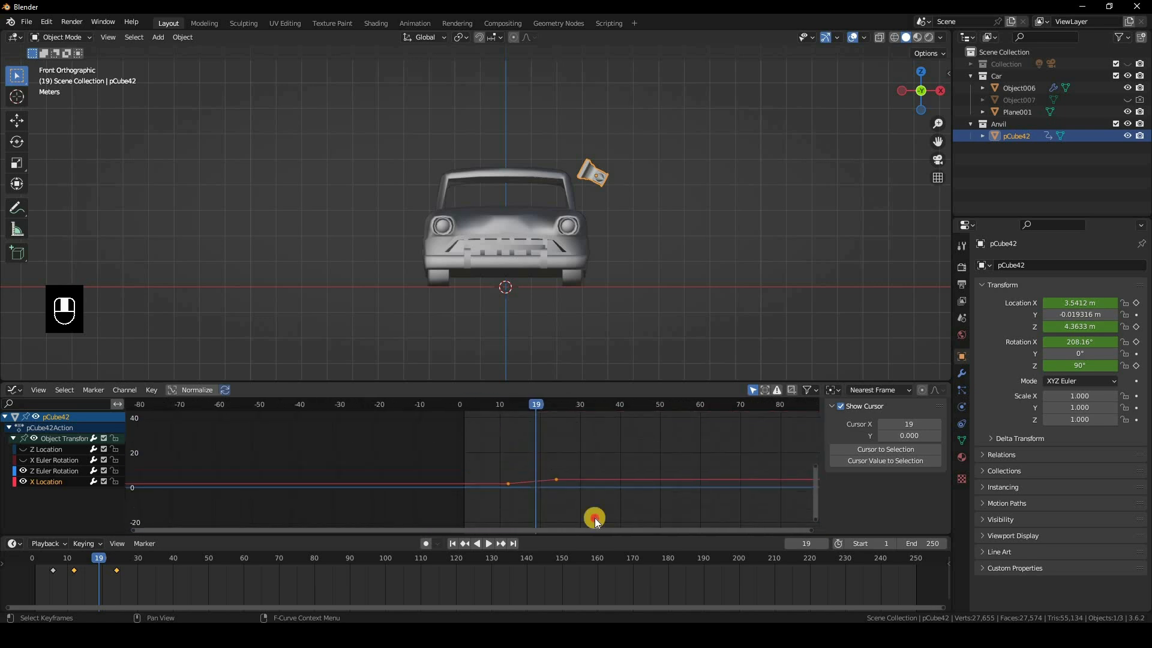
pyautogui.scroll(3, 624, 515)
# - Set the X Location keyframes' handle type to Free and their interpolation mode to Bezier
pyautogui.rightClick(666, 441)
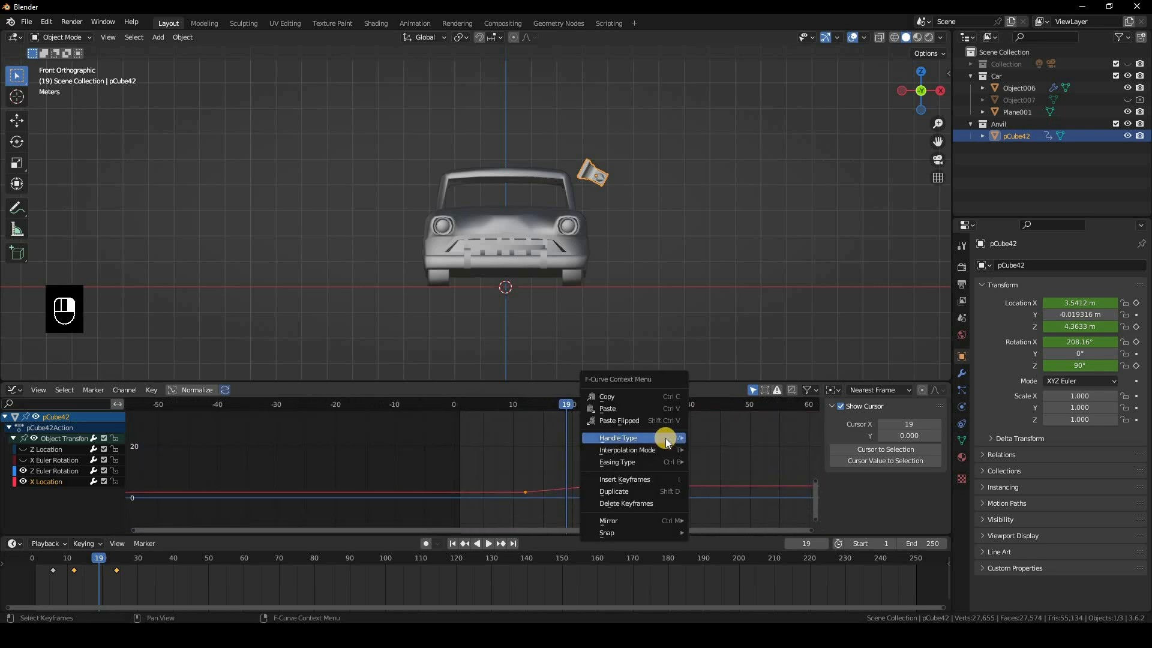
pyautogui.moveTo(666, 441)
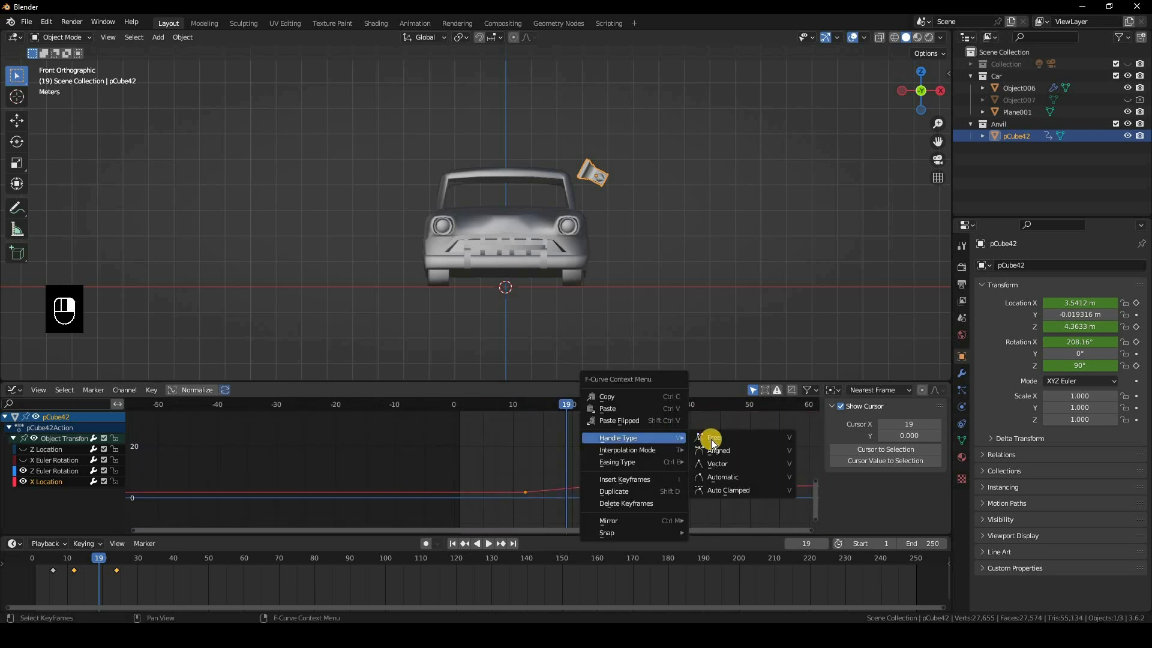
pyautogui.click(635, 438)
pyautogui.rightClick(625, 448)
pyautogui.moveTo(636, 451)
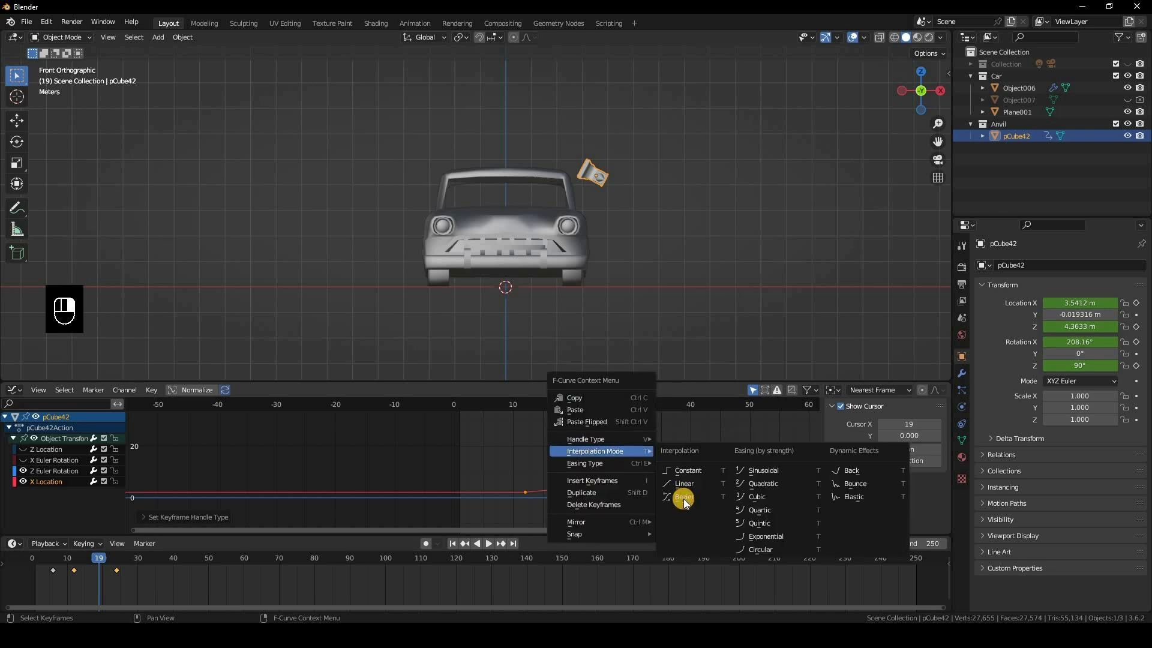
pyautogui.click(683, 499)
# - Move the outgoing handle of the frame 12 X Location keyframe to about frame 12.7 and a value of about 4.5
pyautogui.moveTo(479, 441); pyautogui.dragTo(672, 507)
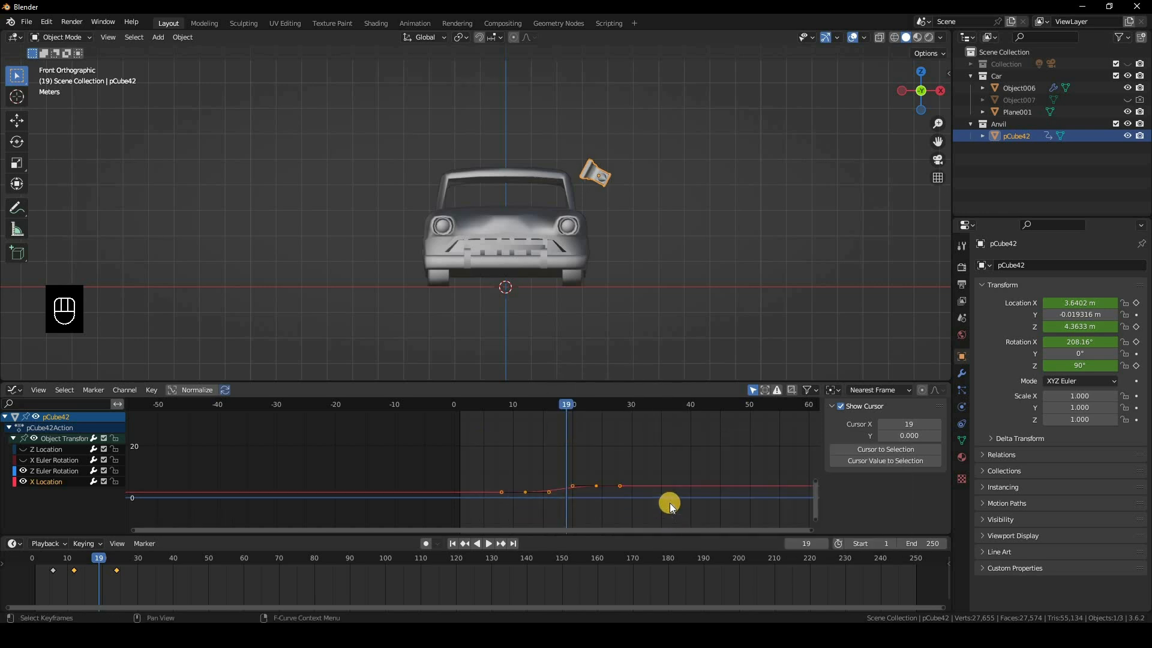
pyautogui.press('KP_Decimal')
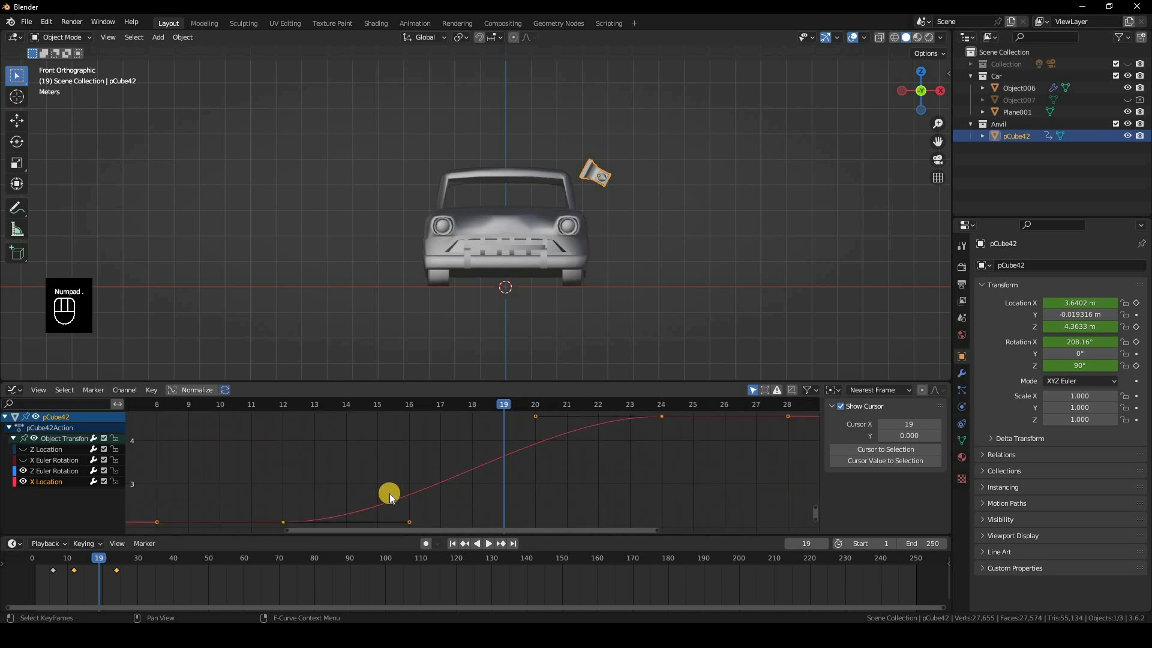
pyautogui.click(450, 511)
pyautogui.press('g')
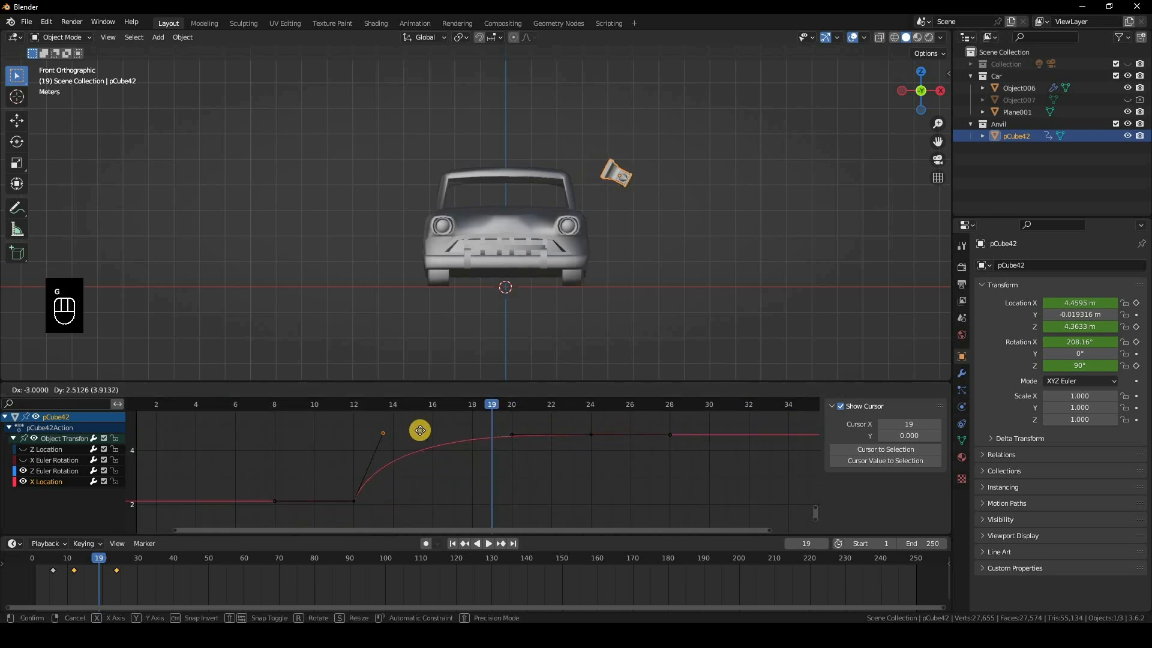
pyautogui.click(500, 405)
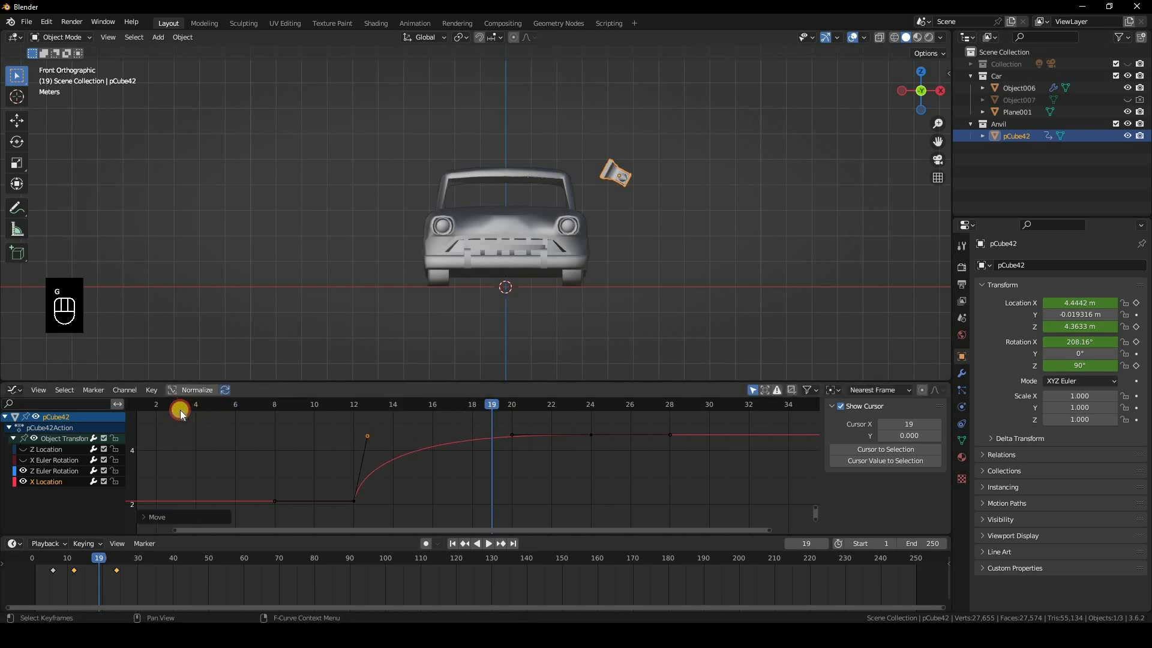
# - Play and scrub the animation from frame 1 to review the anvil's sideways motion off the roof
pyautogui.hotkey('shift', 'ctrl', 'space')
pyautogui.press('Home')
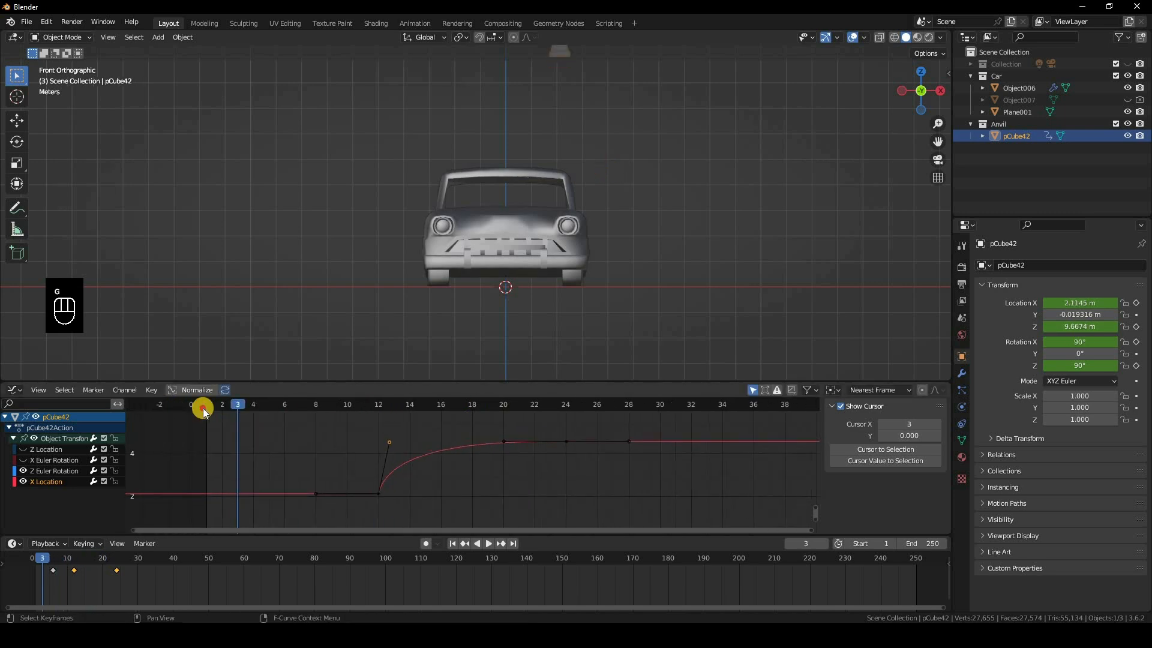
pyautogui.click(489, 545)
pyautogui.click(490, 546)
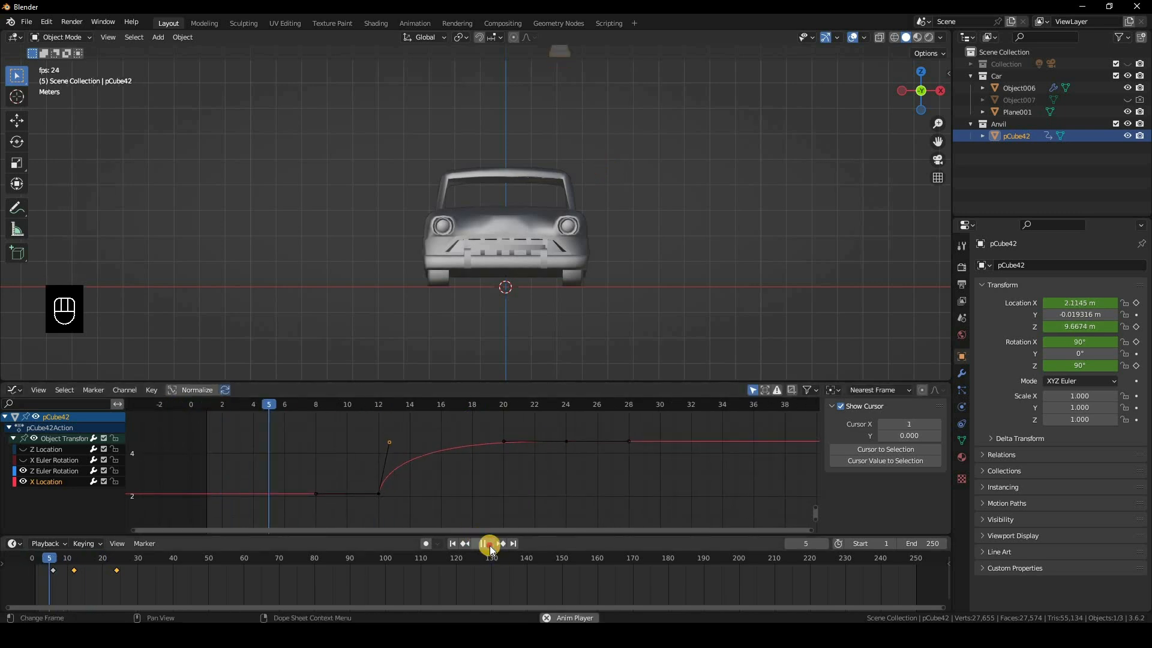
pyautogui.moveTo(651, 414); pyautogui.dragTo(216, 447)
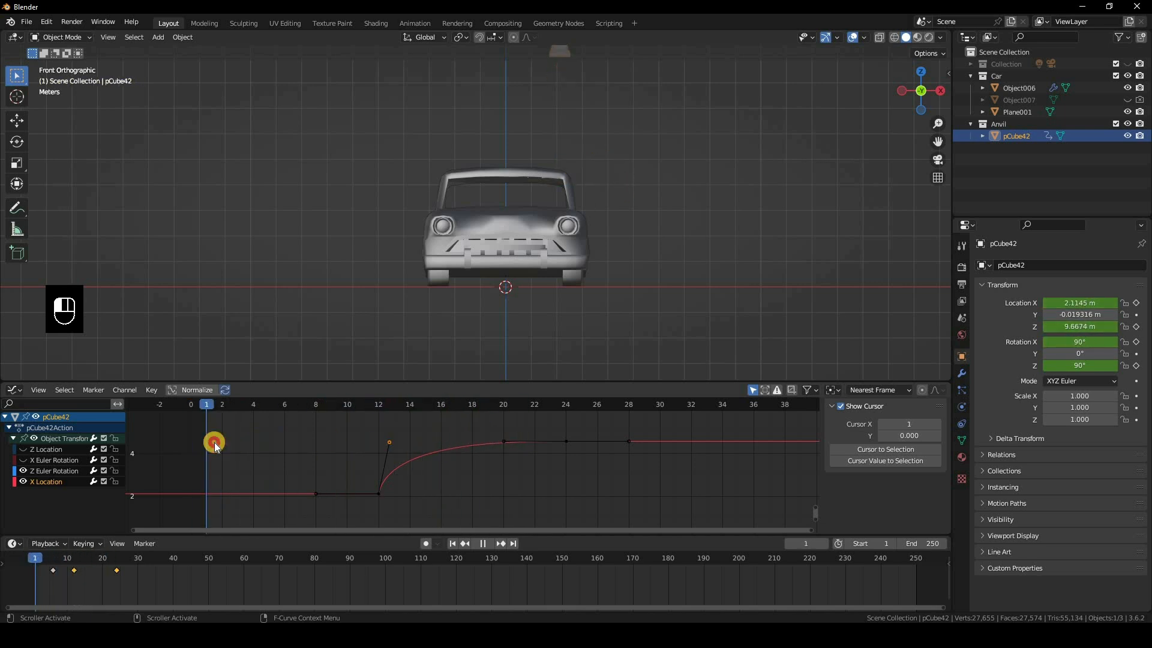
pyautogui.click(44, 470)
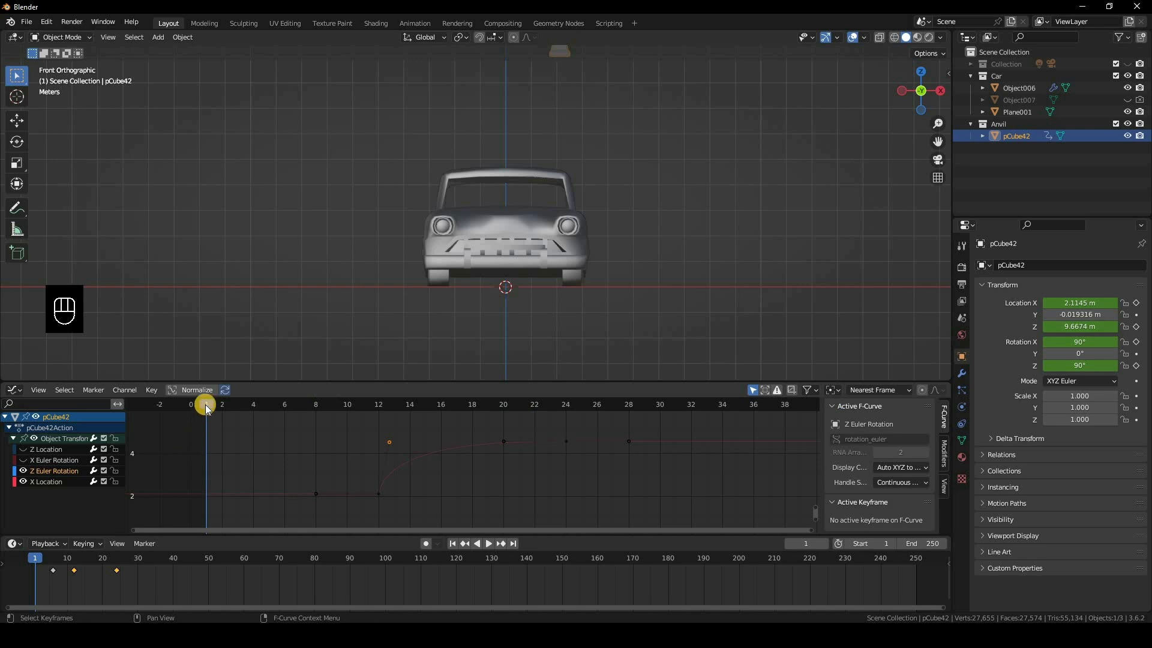
pyautogui.press('space')
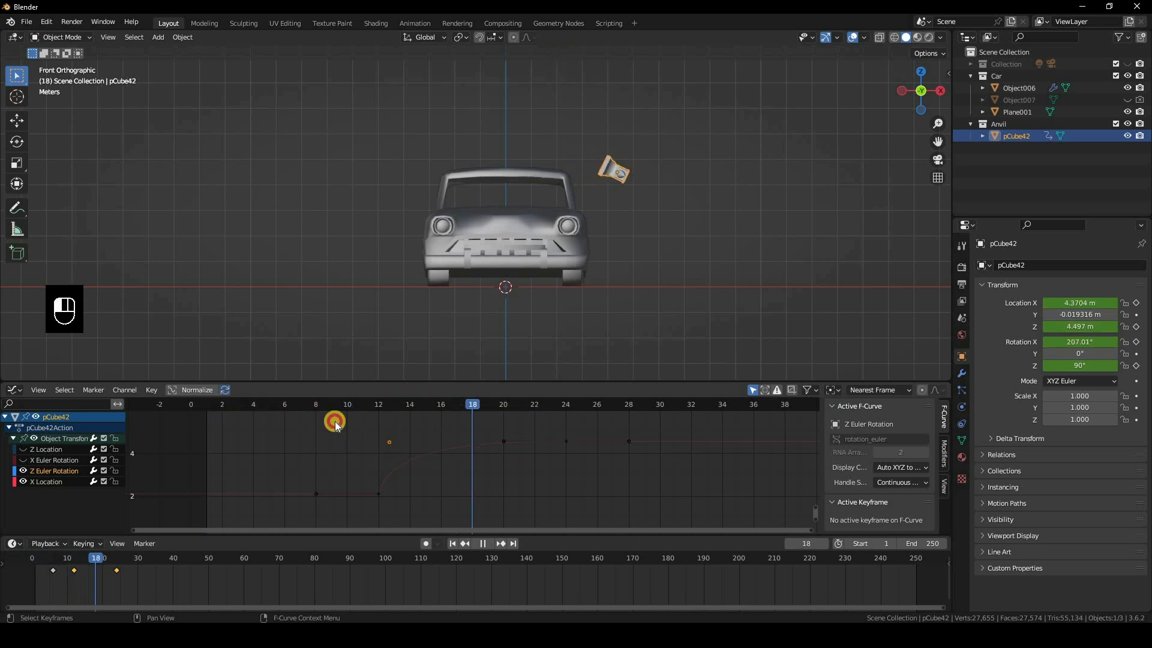
pyautogui.moveTo(206, 427); pyautogui.dragTo(206, 428)
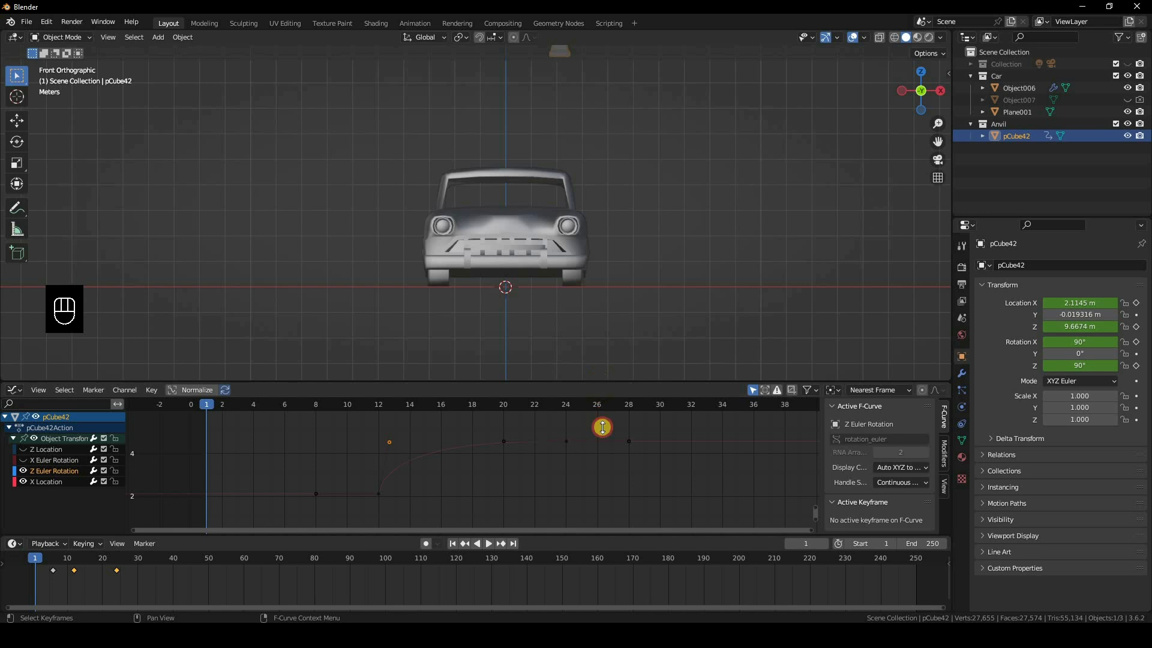
# - Enlarge the 3D viewport by shrinking the animation editors, and select the car body
pyautogui.moveTo(606, 451); pyautogui.dragTo(624, 453)
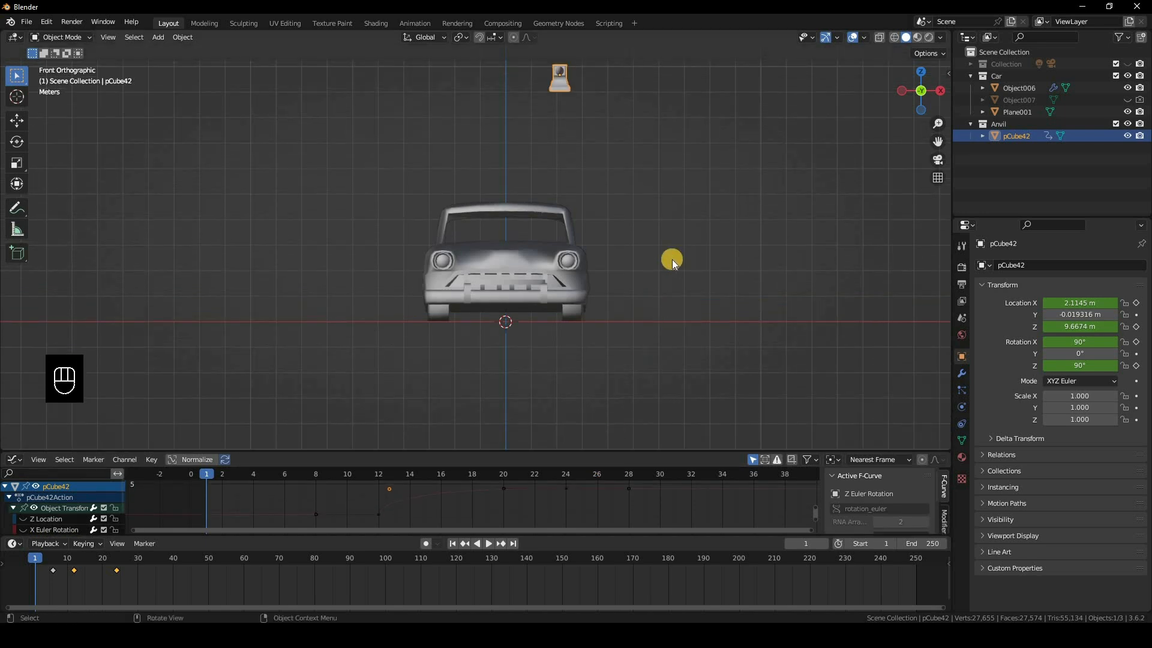
pyautogui.moveTo(624, 275); pyautogui.dragTo(588, 272, button='middle')
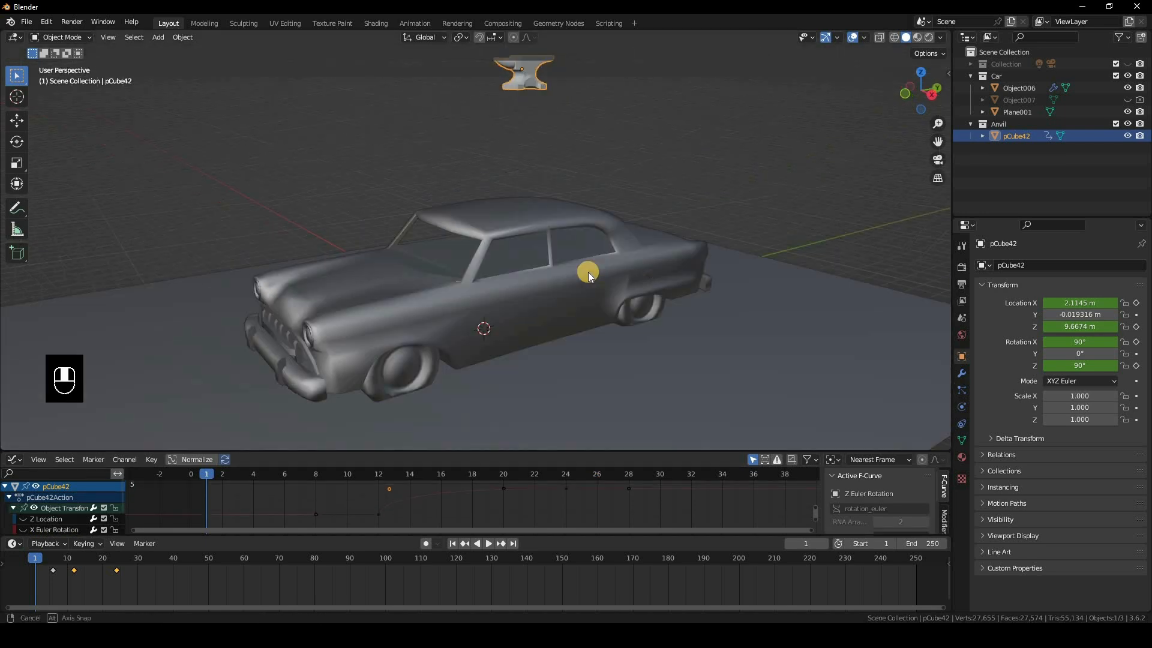
pyautogui.moveTo(528, 293); pyautogui.dragTo(528, 292, button='middle')
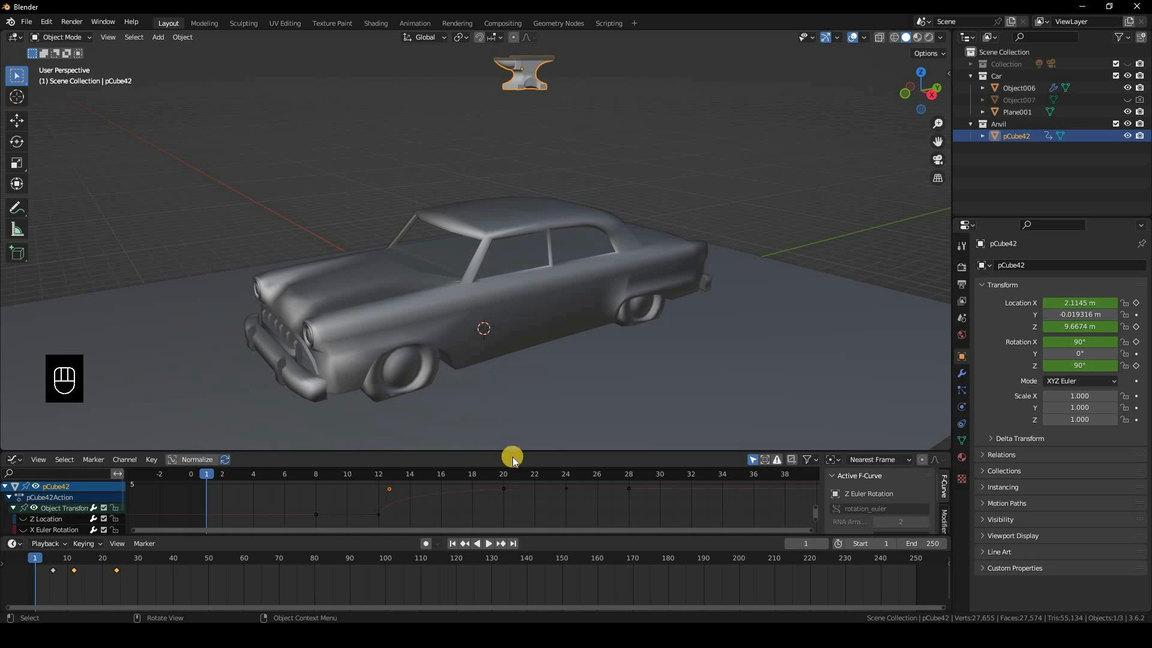
pyautogui.moveTo(513, 474); pyautogui.dragTo(537, 553)
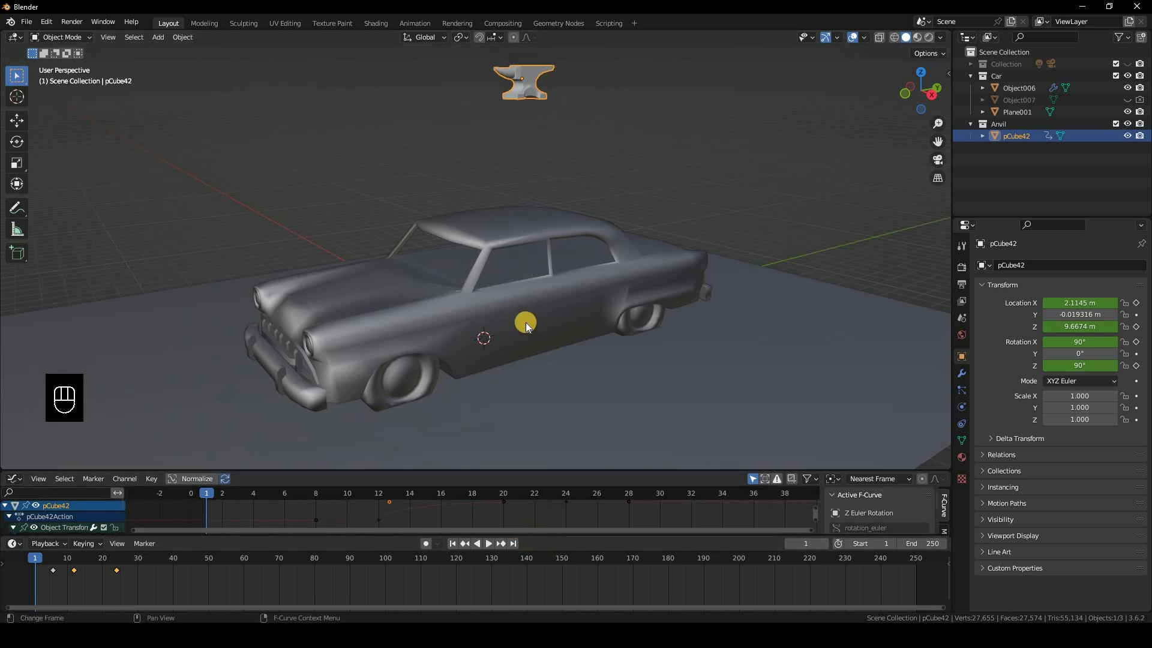
pyautogui.click(538, 308)
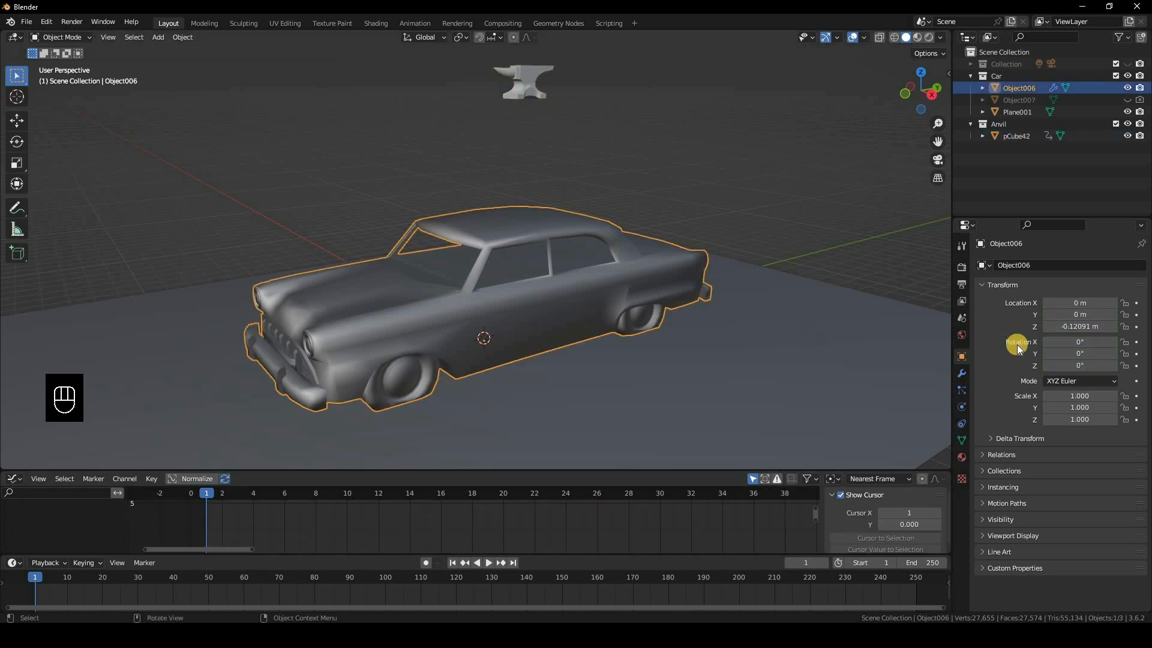
# - Add a Basis and a Key 1 shape key to the car mesh
pyautogui.click(963, 441)
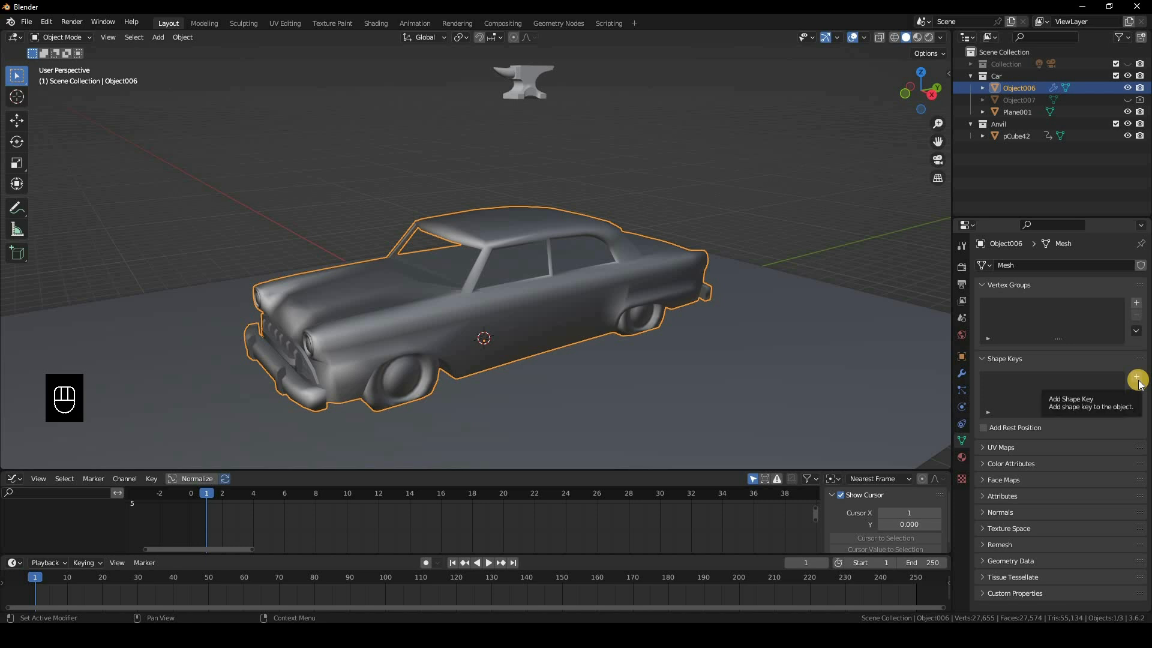
pyautogui.click(1137, 378)
pyautogui.click(1137, 378)
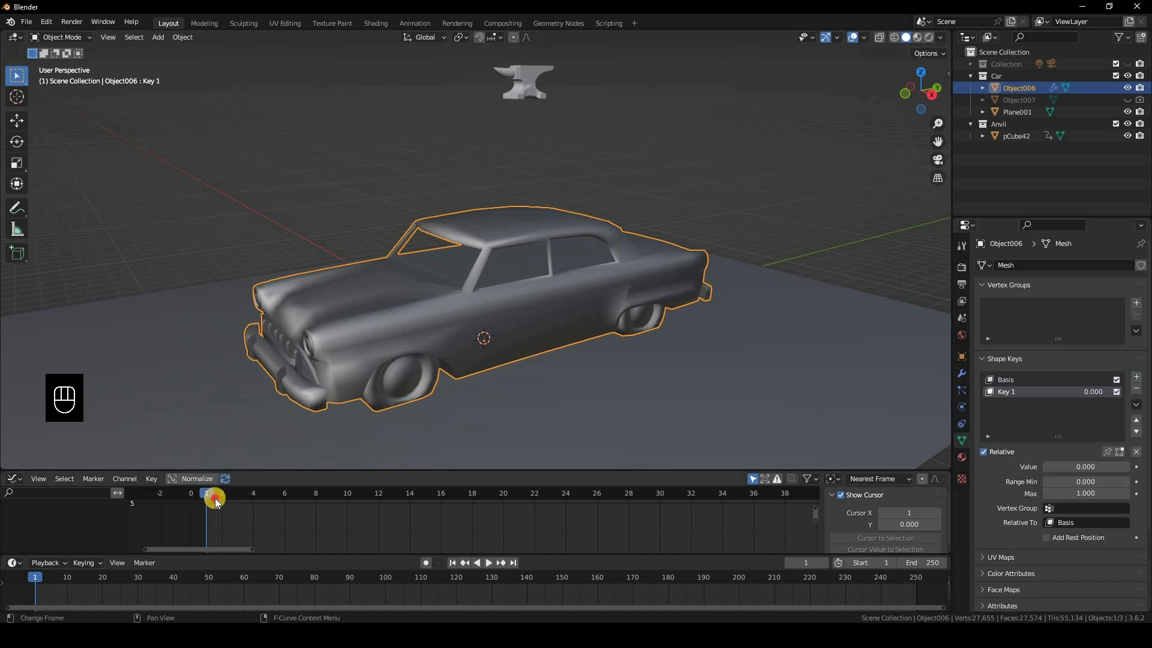
# - Scrub to frame 12, where the anvil hits the roof, and briefly check the car mesh in Edit Mode
pyautogui.press('space')
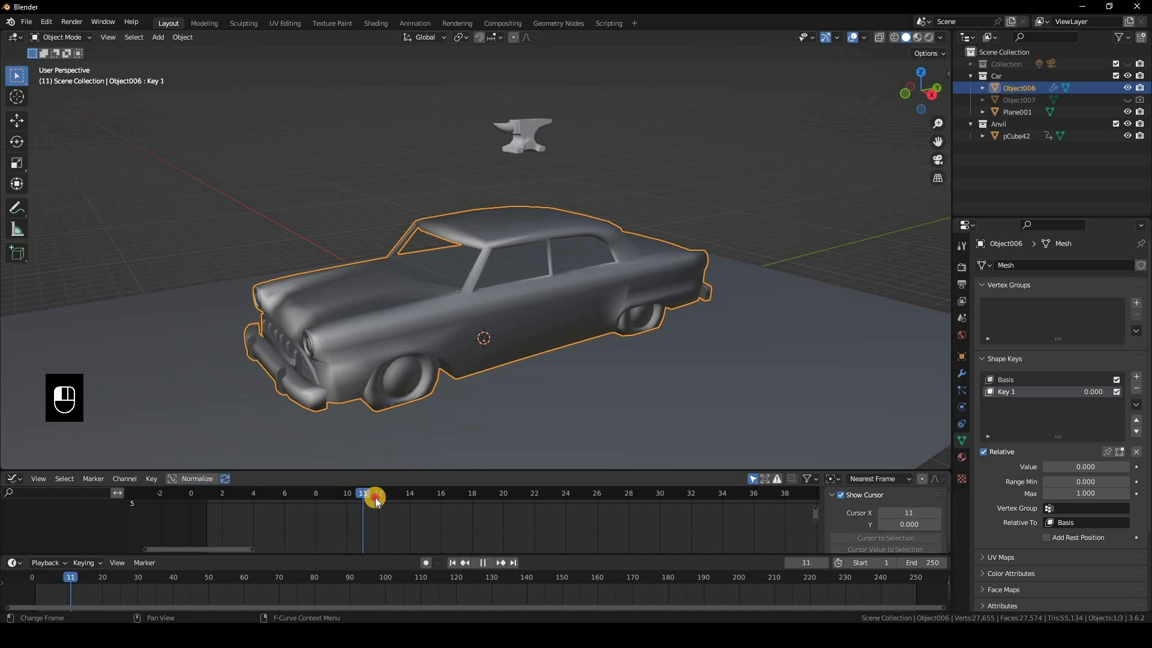
pyautogui.press('space')
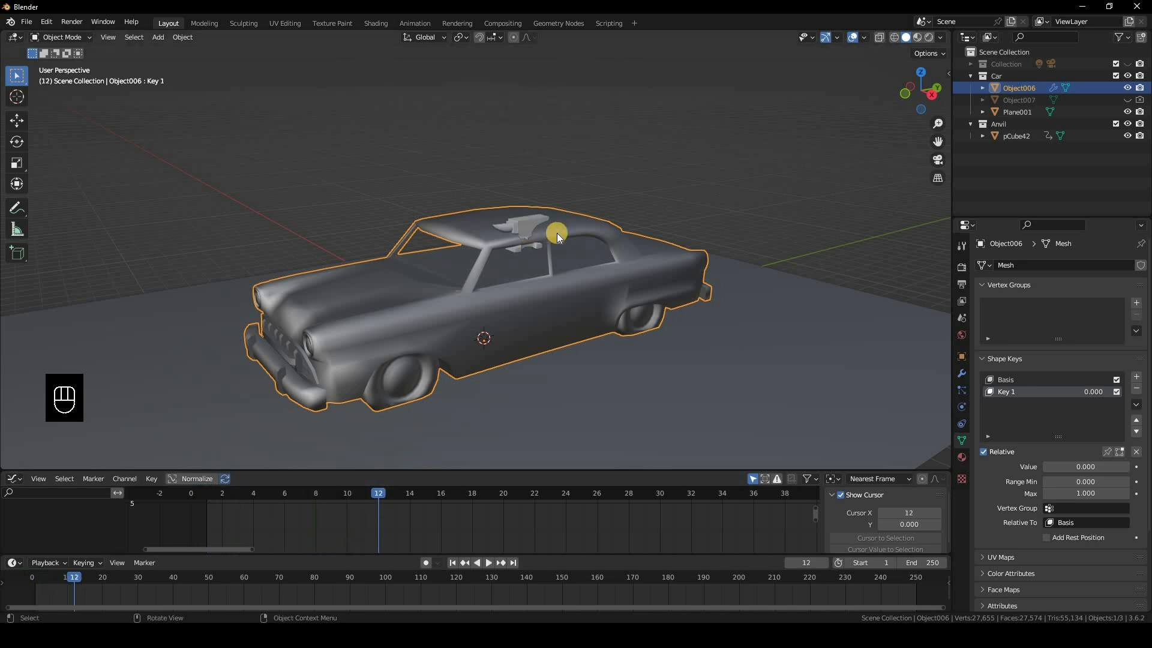
pyautogui.scroll(4, 568, 221)
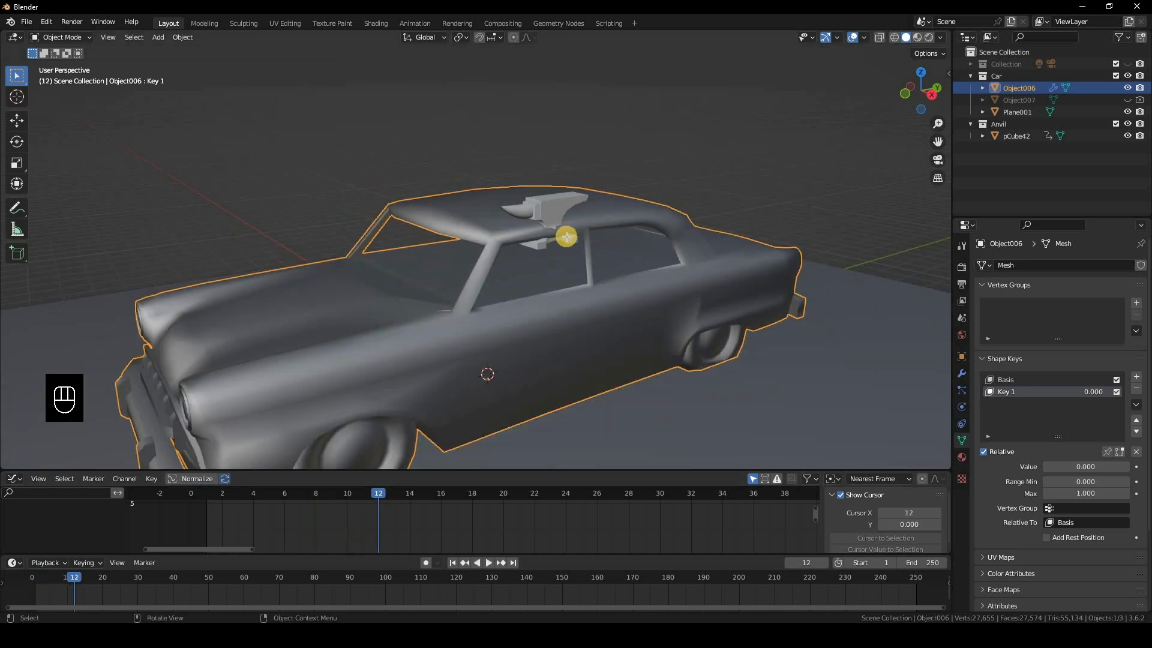
pyautogui.press('Tab')
pyautogui.press('Tab')
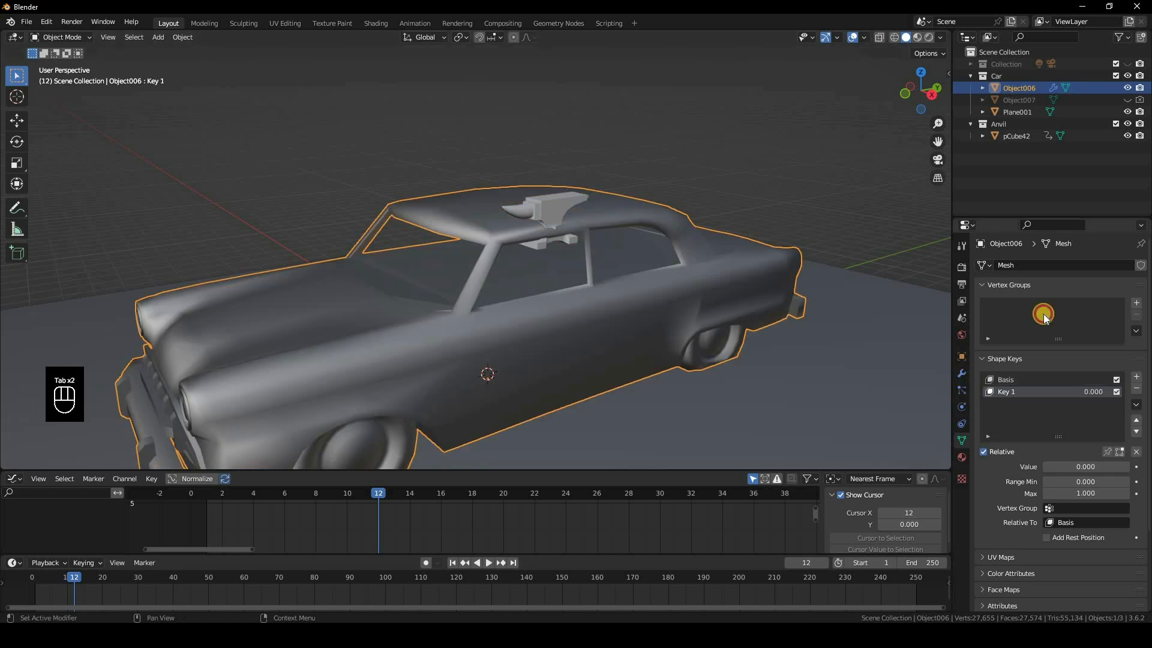
# - Try to apply the car's Subdivision modifier
pyautogui.click(1109, 286)
pyautogui.click(1096, 296)
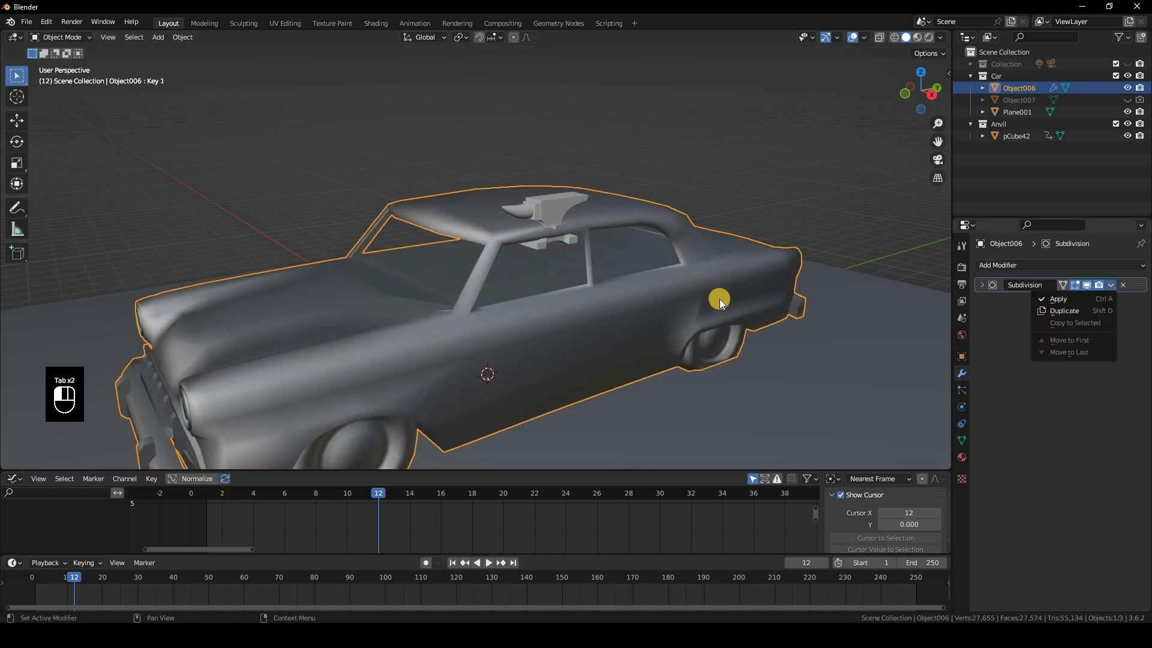
pyautogui.click(1058, 299)
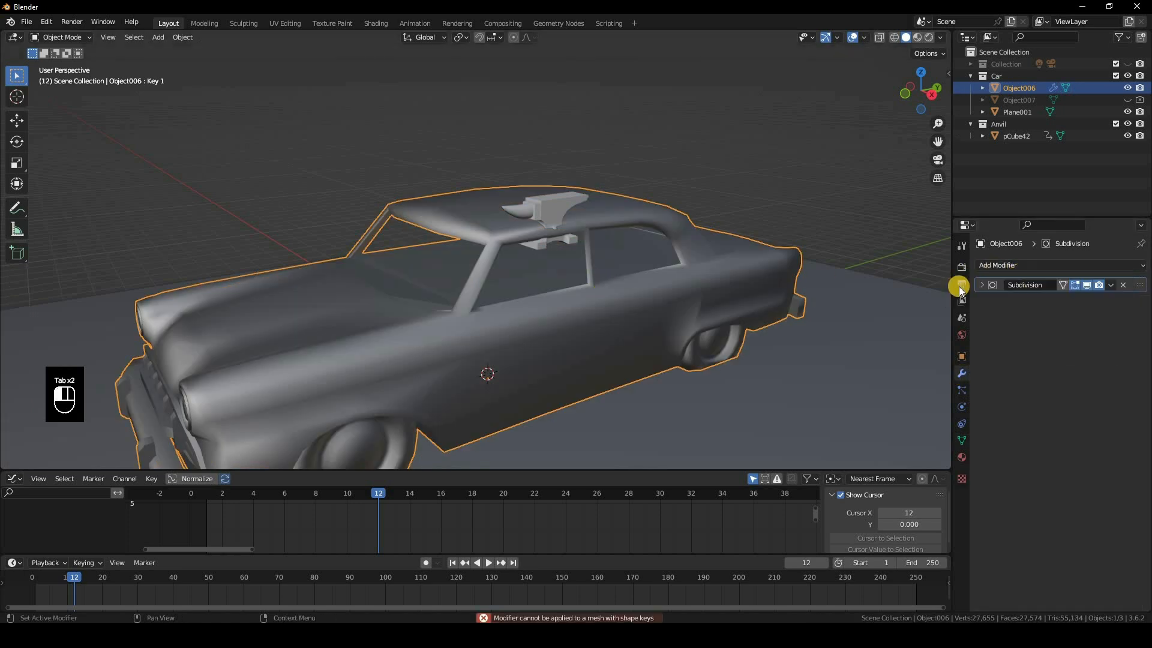
pyautogui.click(1110, 285)
pyautogui.click(1093, 299)
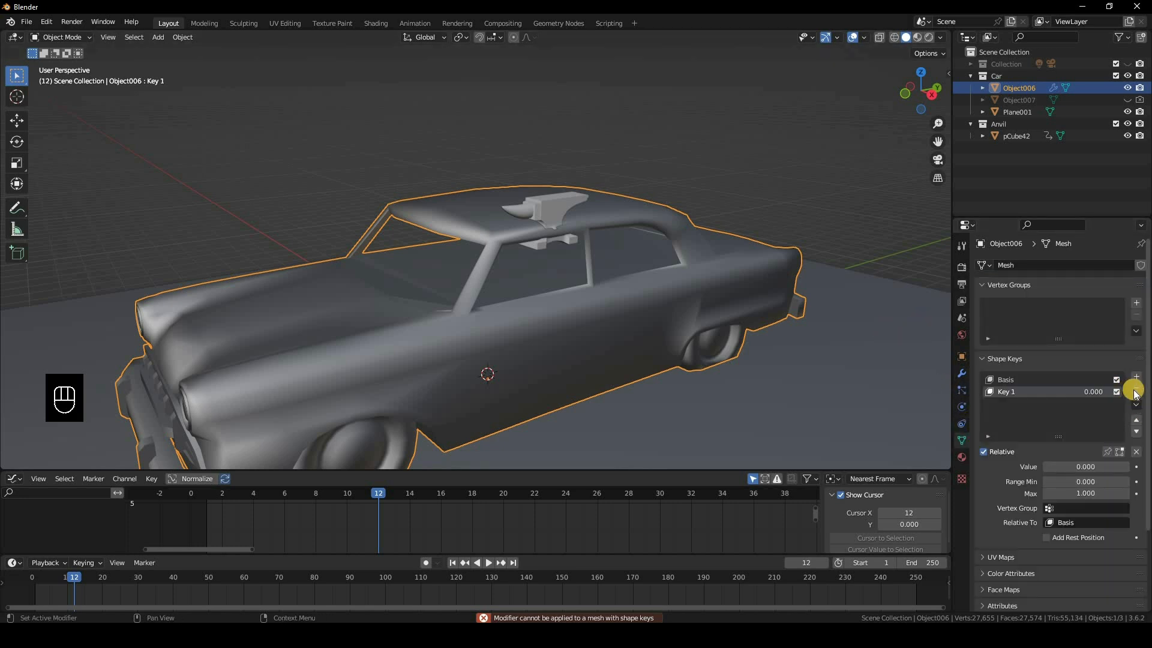
# - Remove both shape keys from the car mesh and revisit its Subdivision modifier and mesh data settings
pyautogui.click(962, 373)
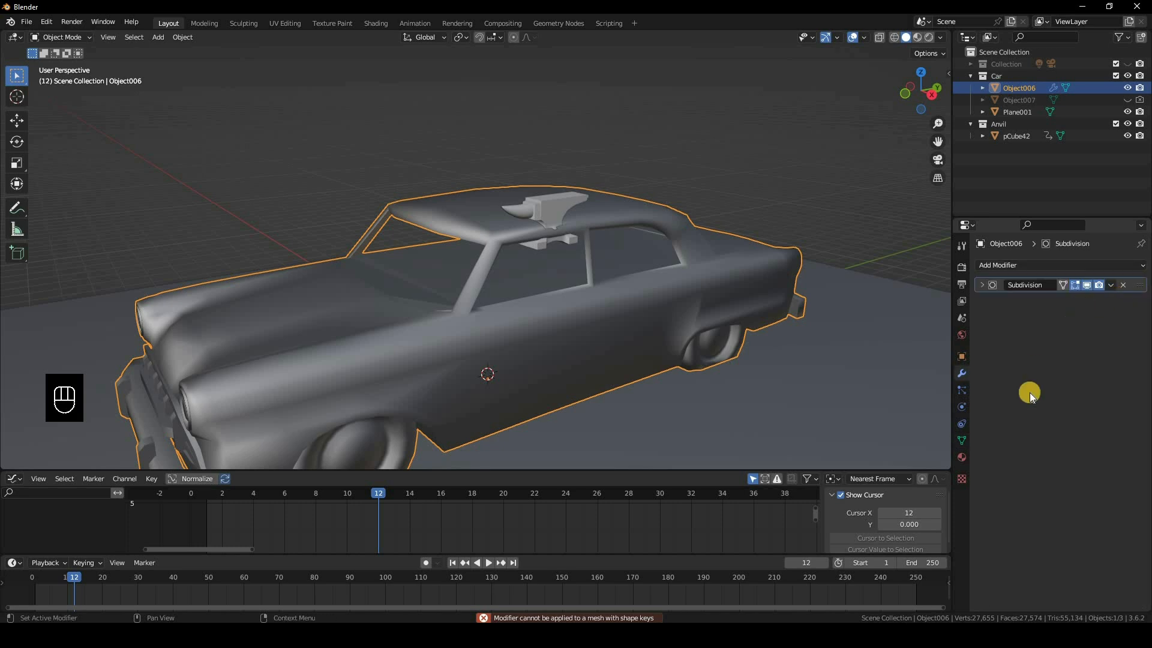
pyautogui.click(960, 442)
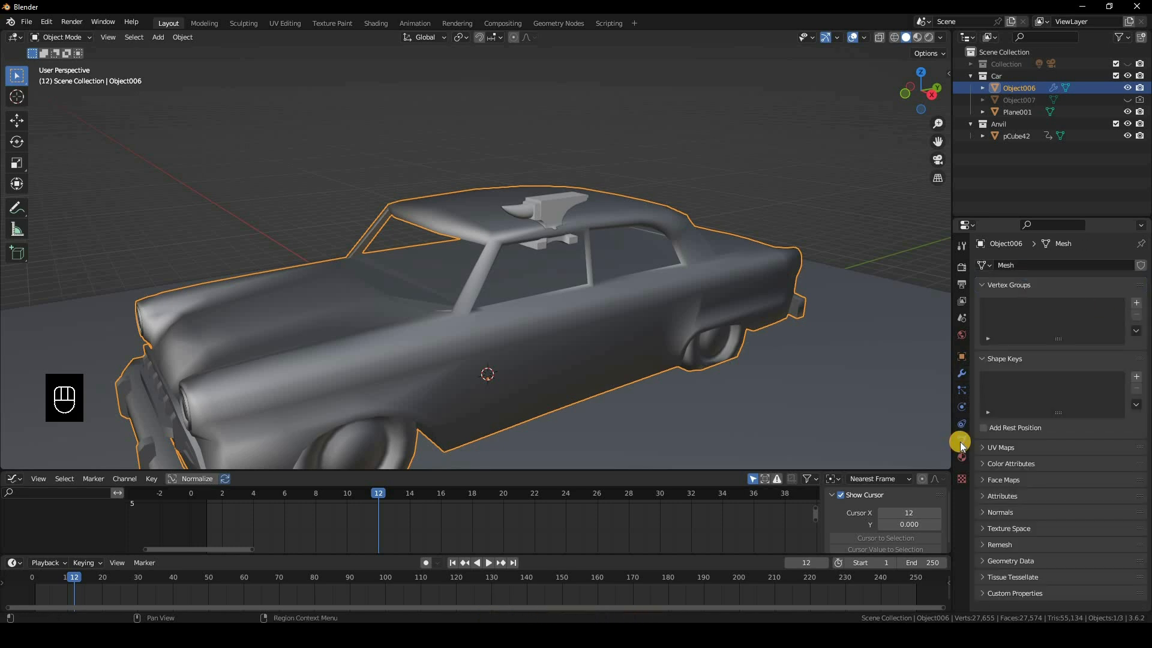
# - Add a lattice object to the scene for deforming the car
pyautogui.click(962, 374)
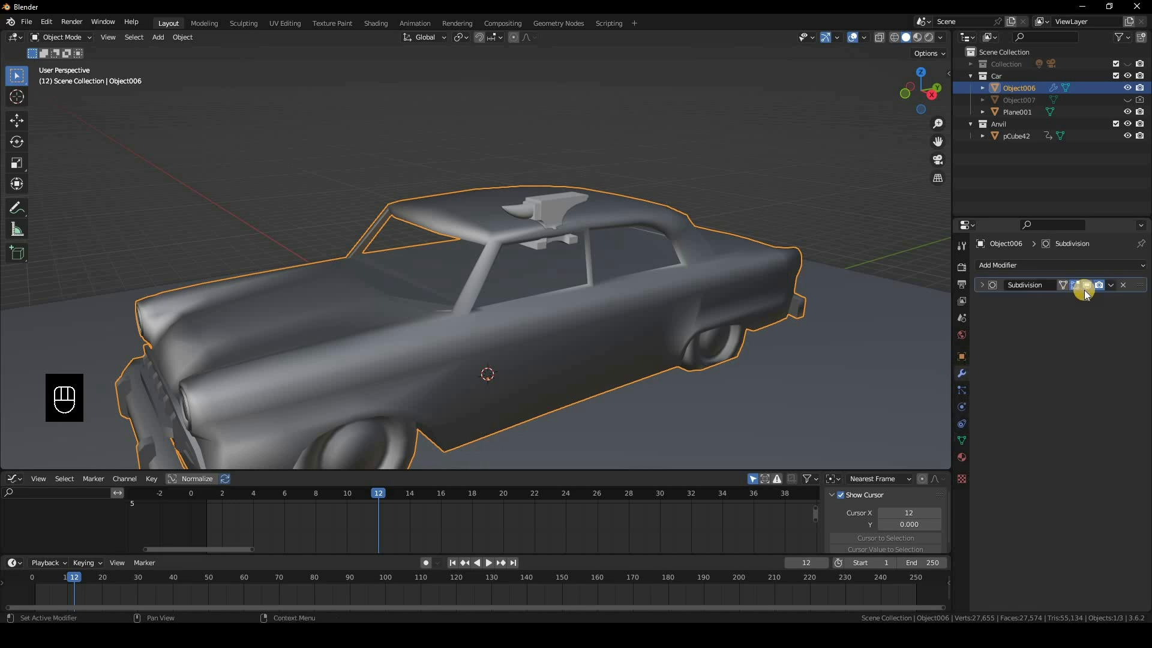
pyautogui.scroll(-5, 864, 177)
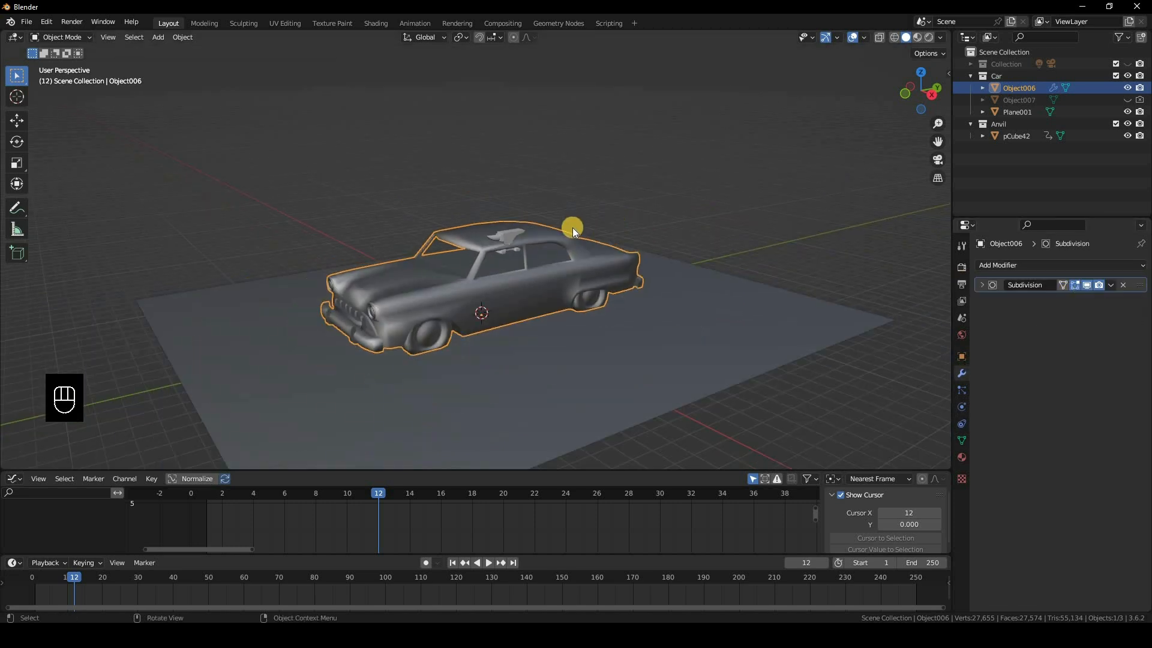
pyautogui.scroll(3, 571, 227)
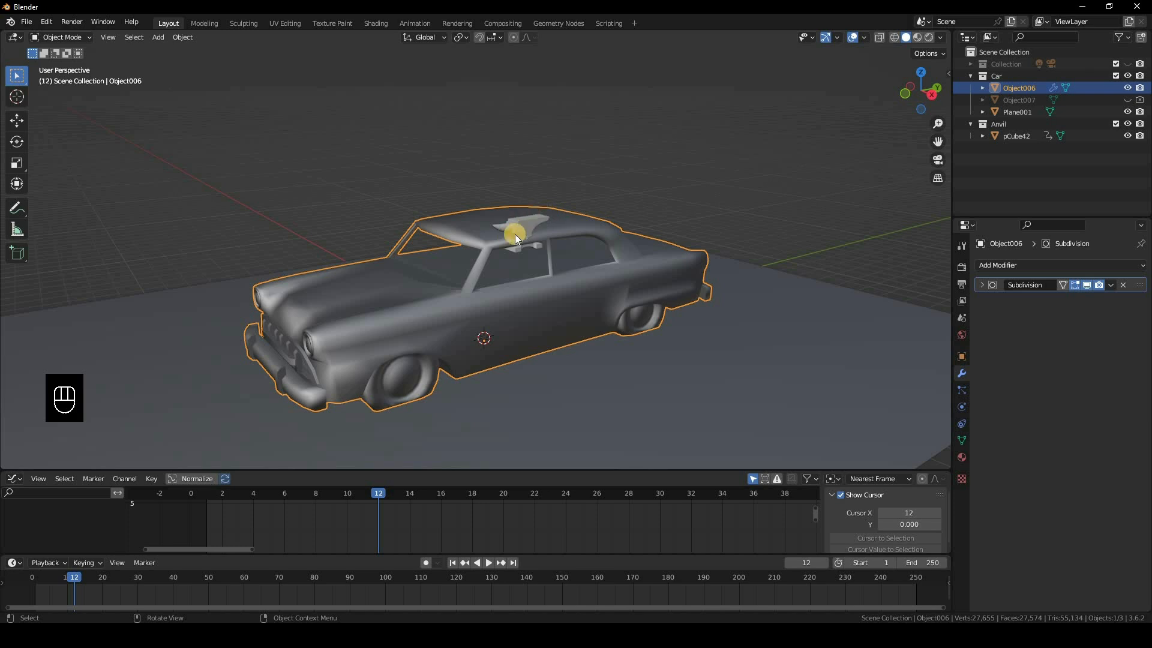
pyautogui.hotkey('shift', 'a')
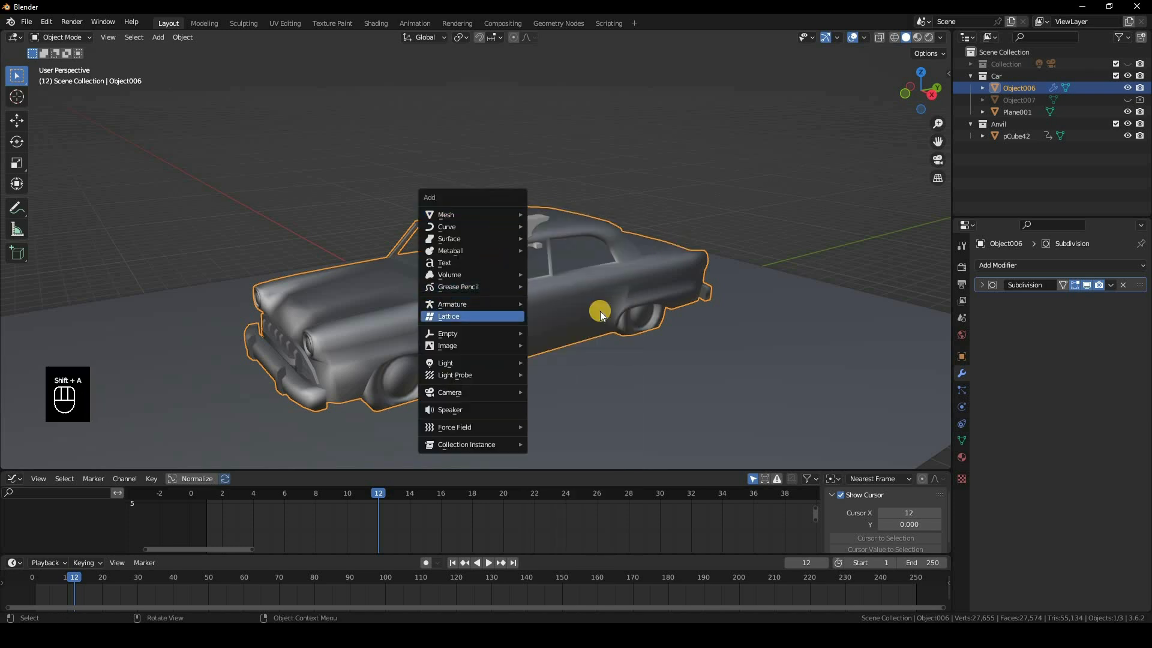
pyautogui.press('Return')
# - In front wireframe view, raise the lattice along Z to the middle of the car body
pyautogui.press('KP_1')
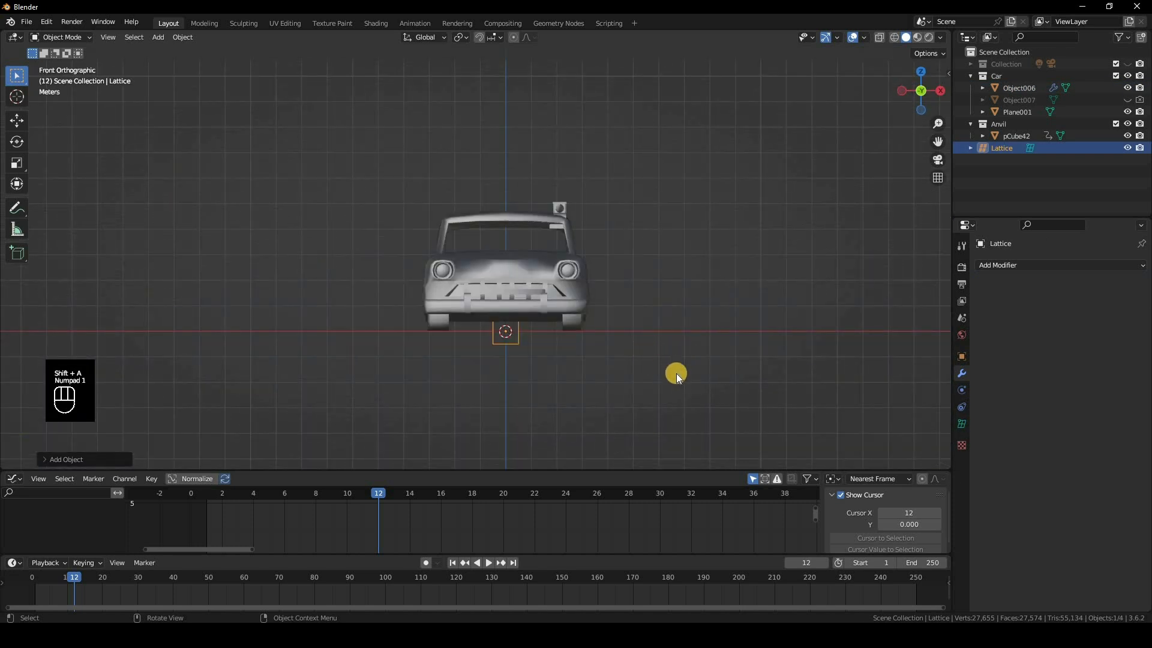
pyautogui.press('z')
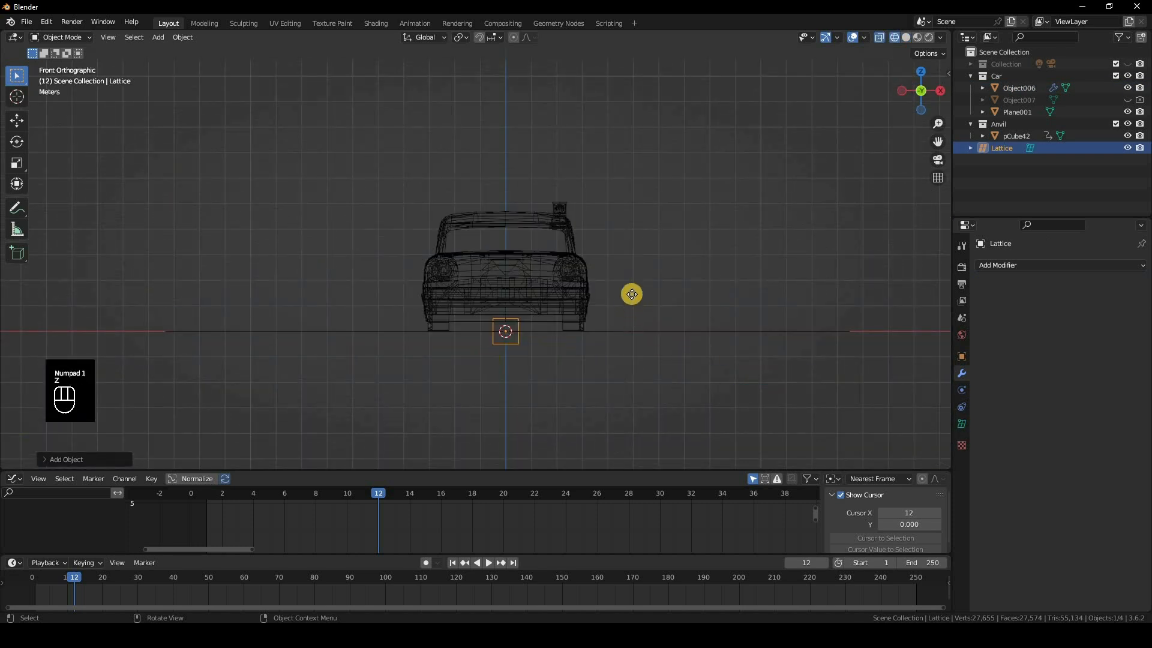
pyautogui.press('g')
pyautogui.press('z')
pyautogui.click(635, 288)
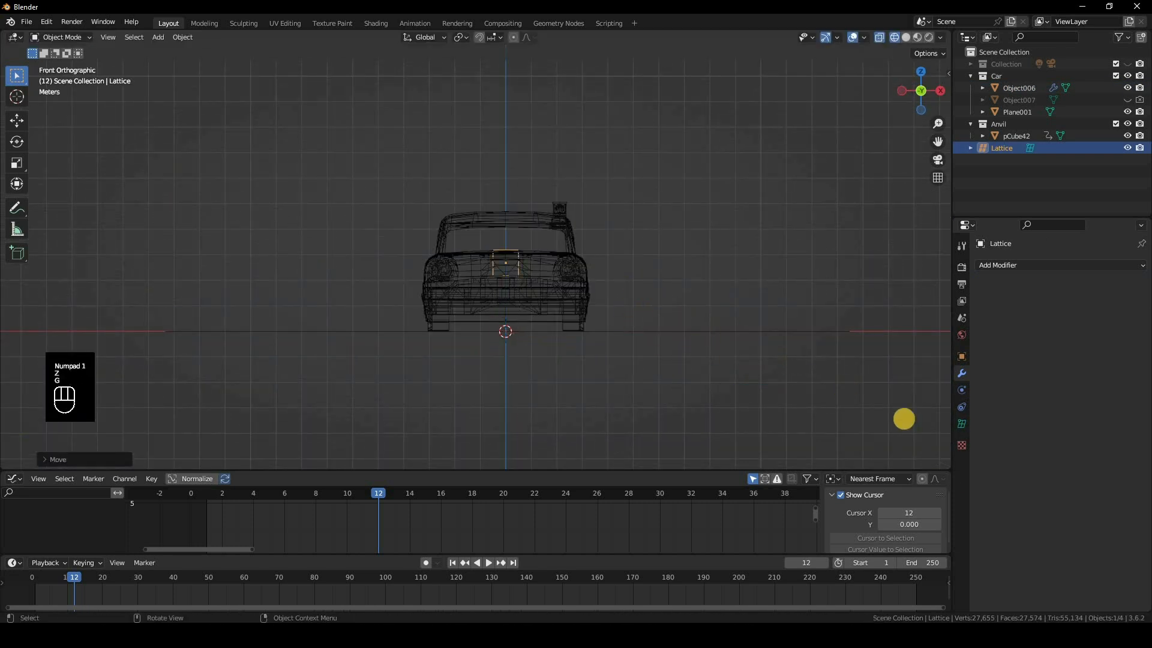
# - Scale the lattice uniformly to the car's height and move it along Z so it spans from the ground to the roof
pyautogui.press('s')
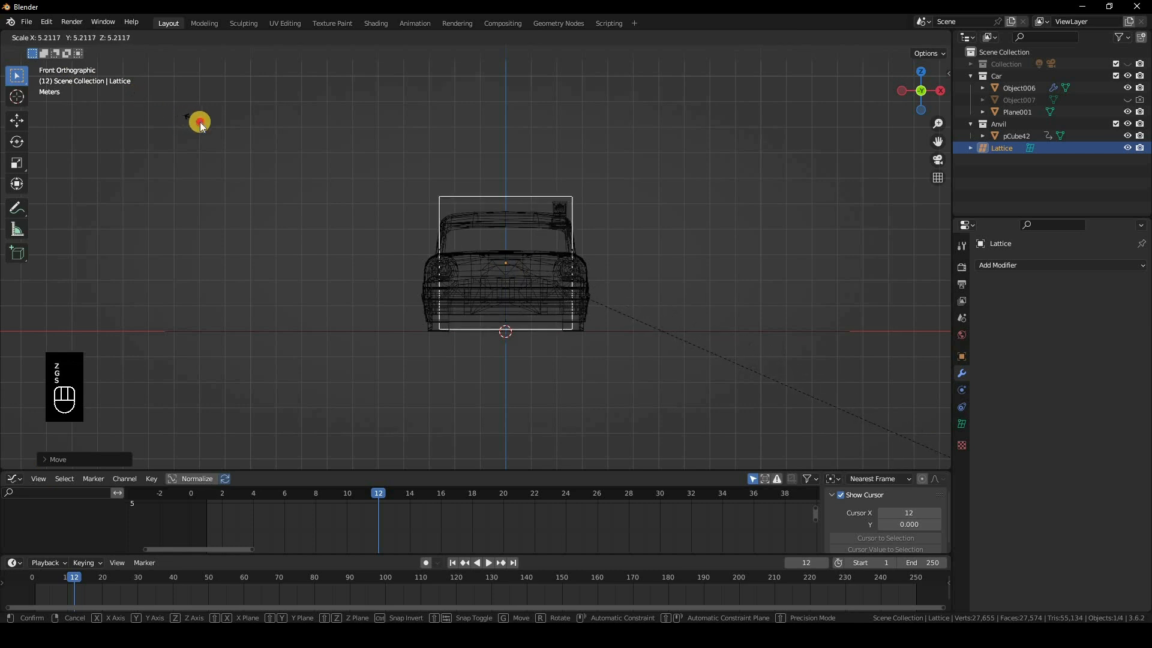
pyautogui.click(199, 121)
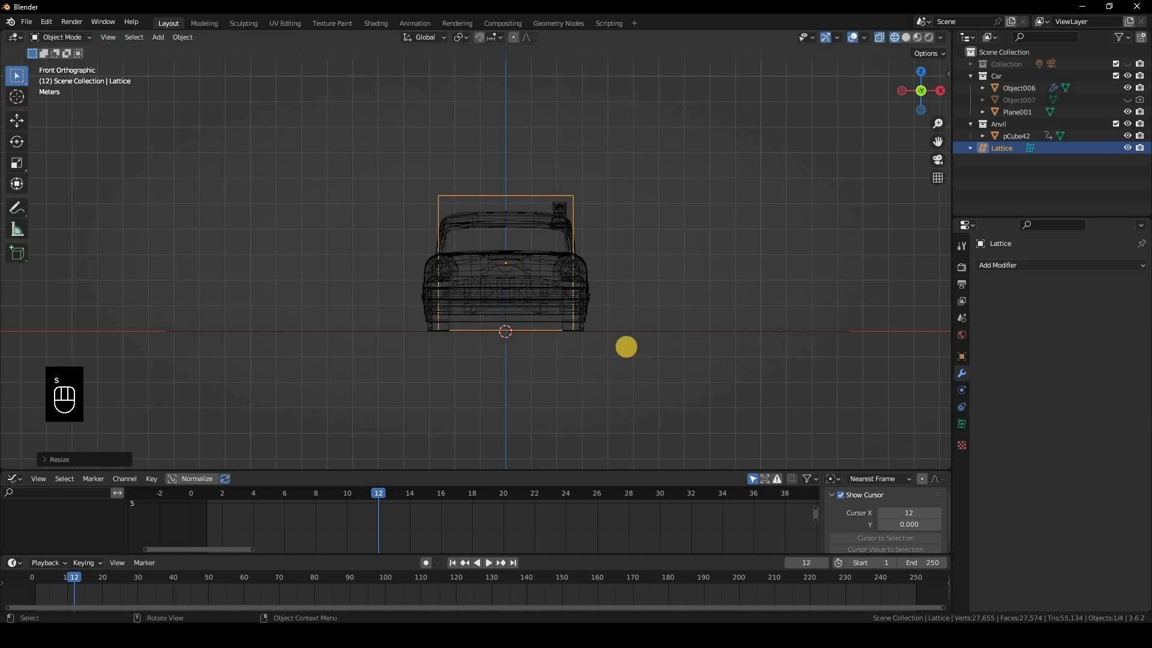
pyautogui.press('s')
pyautogui.click(672, 316)
pyautogui.press('g')
pyautogui.press('z')
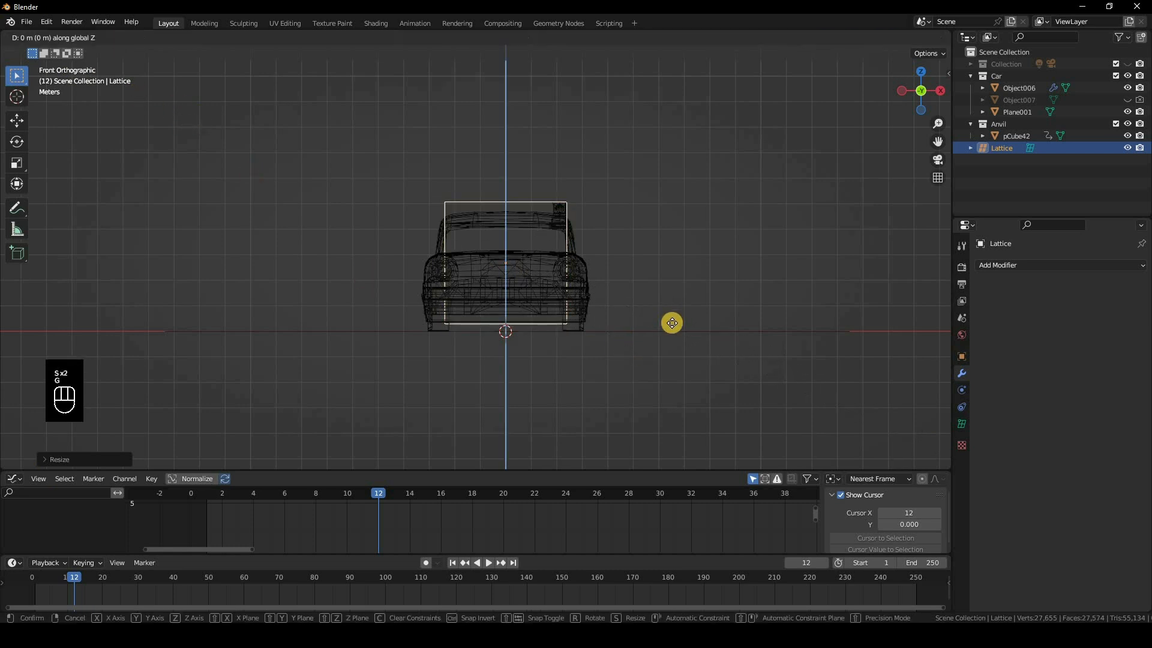
pyautogui.click(636, 285)
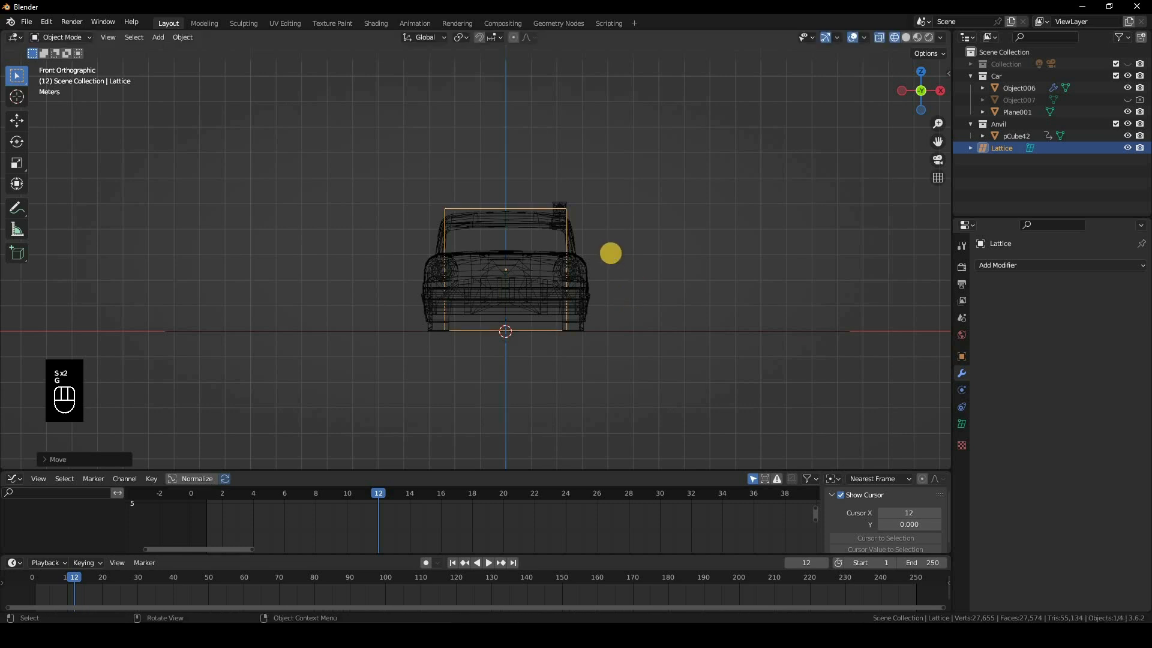
# - Widen the lattice along X until it covers the car's full width
pyautogui.press('s')
pyautogui.press('x')
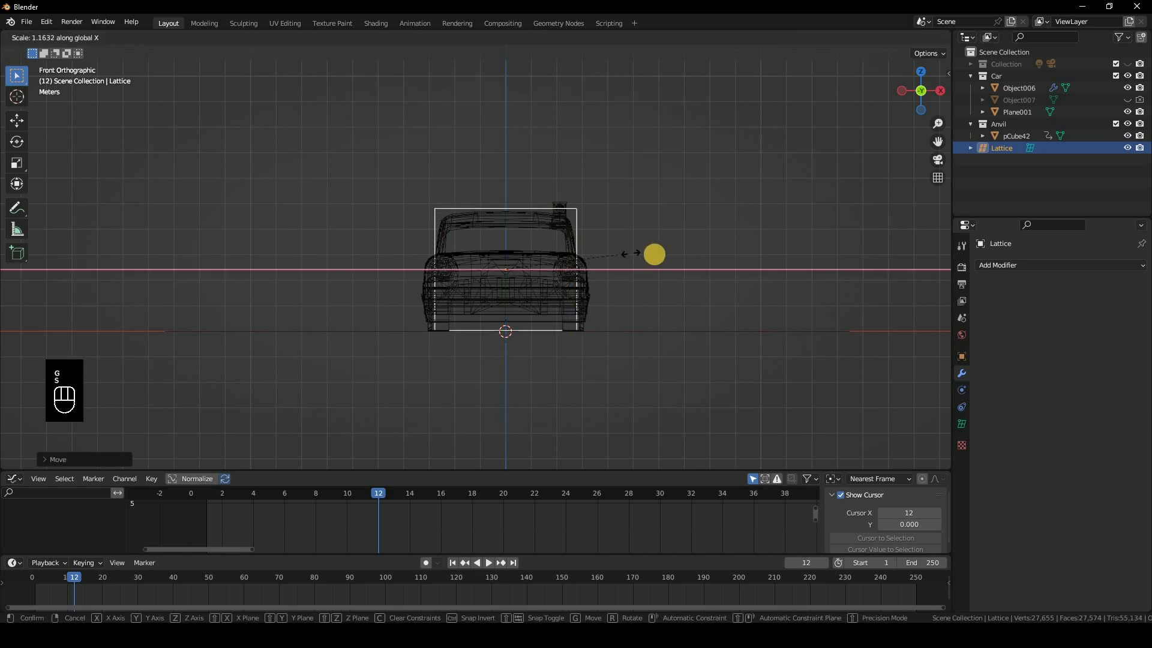
pyautogui.click(506, 208)
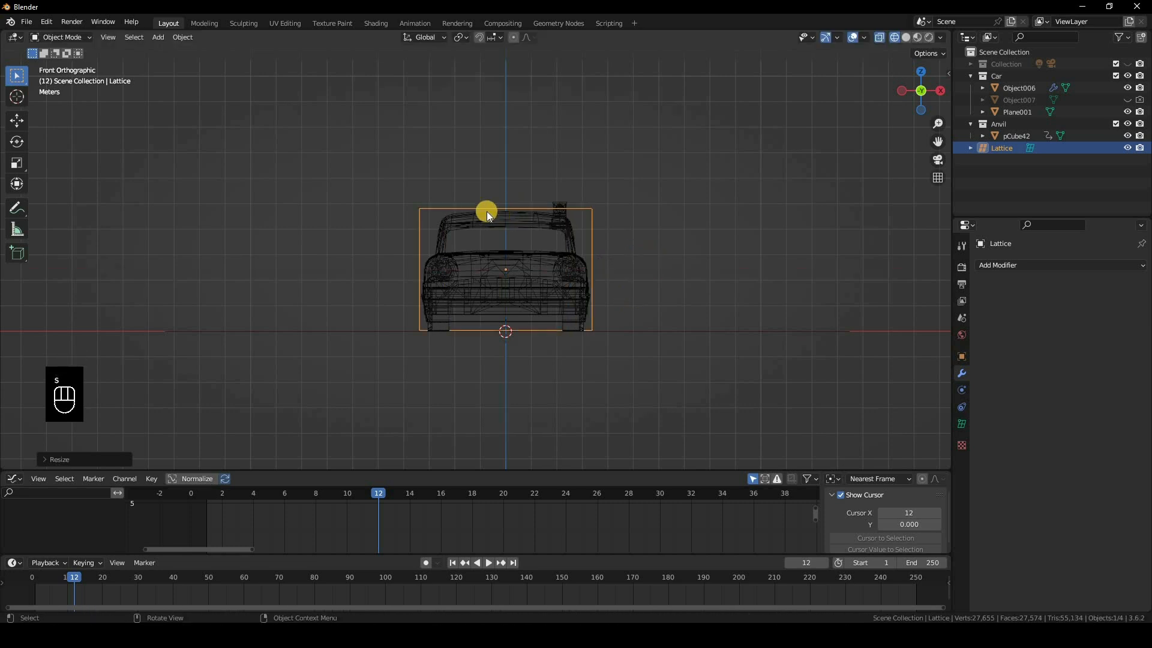
# - In right side view, stretch the lattice along Y by about 3.6 and shift it along Y to centre it on the car
pyautogui.press('KP_3')
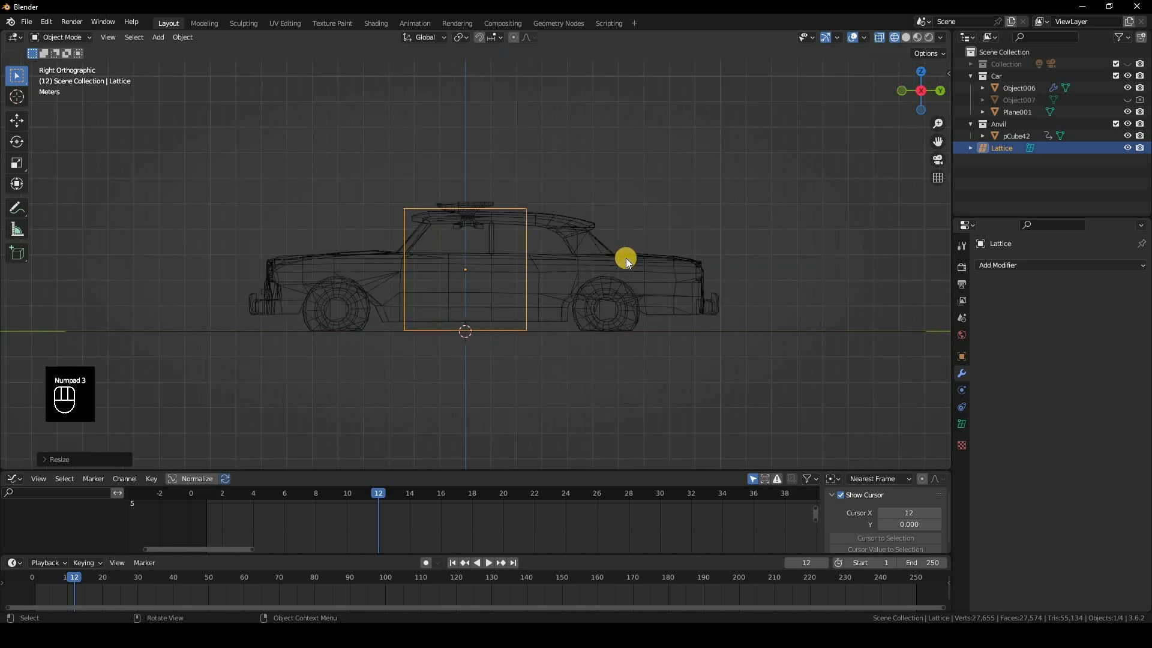
pyautogui.press('s')
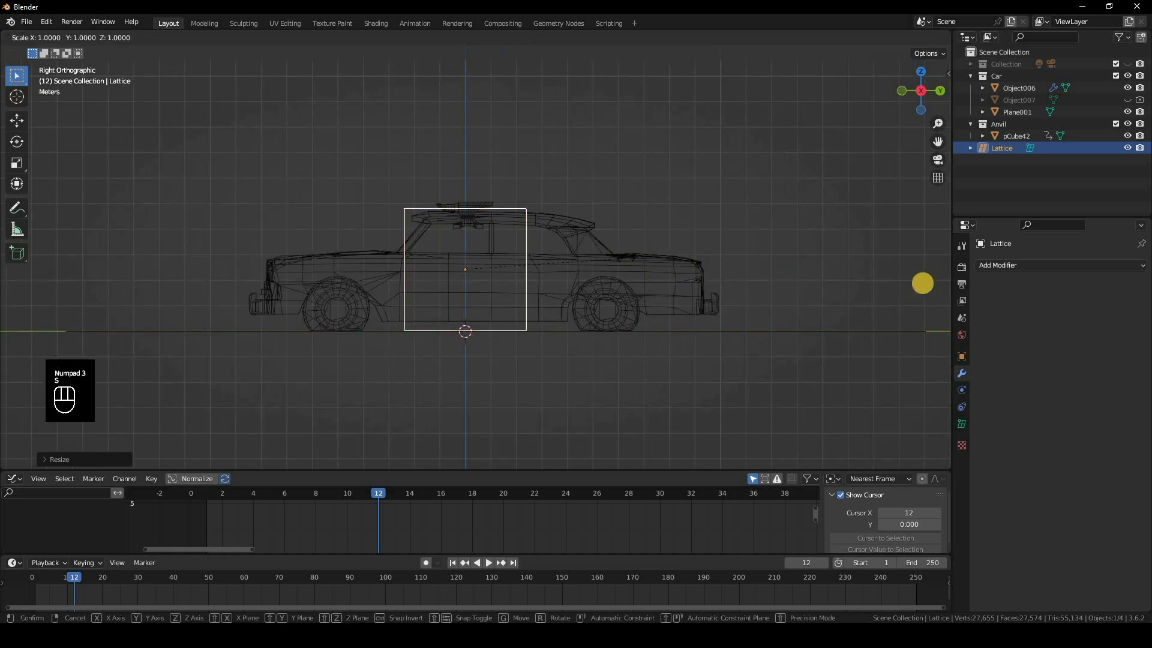
pyautogui.press('y')
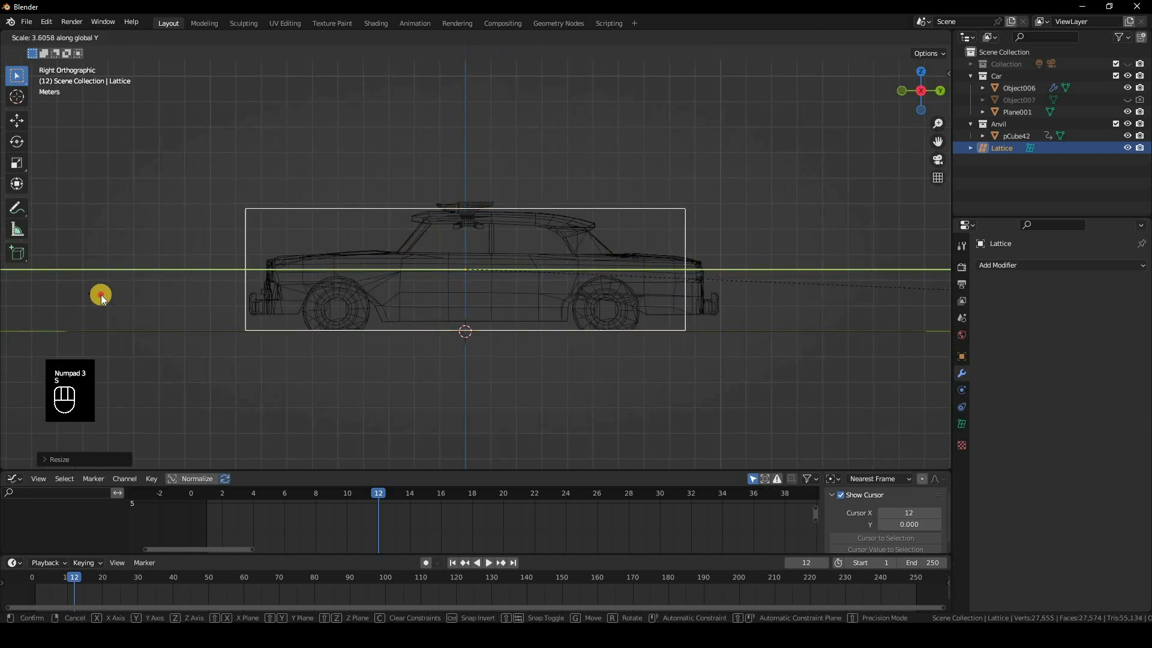
pyautogui.click(837, 376)
pyautogui.press('g')
pyautogui.press('y')
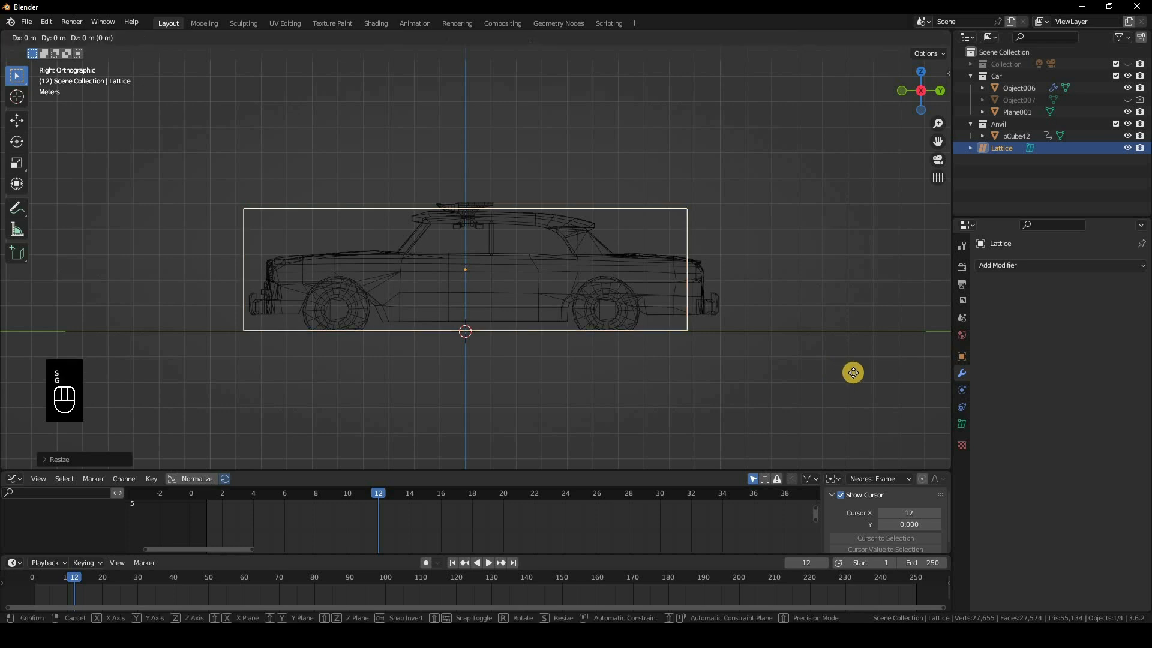
pyautogui.click(806, 333)
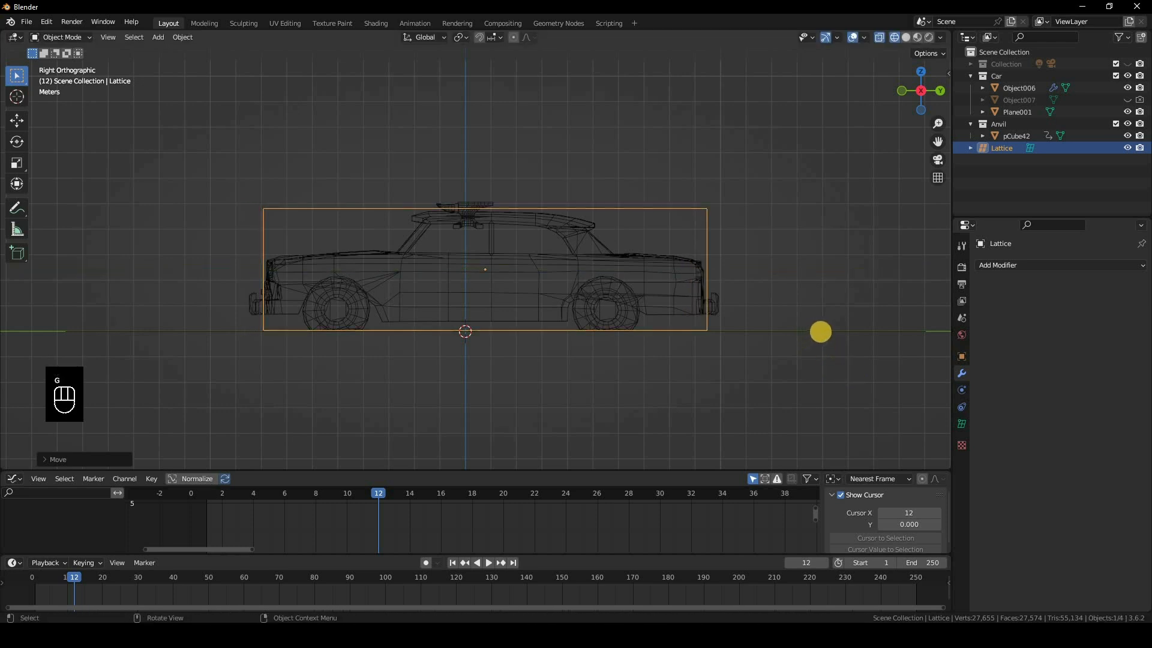
# - Lengthen the lattice along Y until it encloses both the front and rear bumpers
pyautogui.press('s')
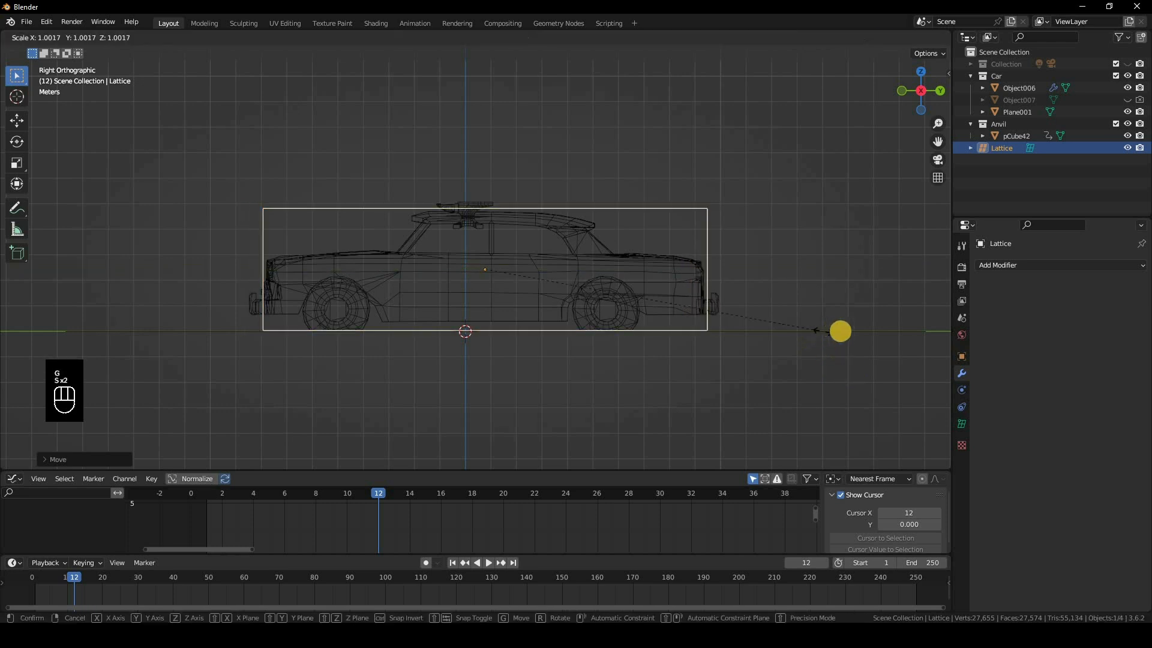
pyautogui.press('y')
pyautogui.click(842, 333)
pyautogui.click(225, 315)
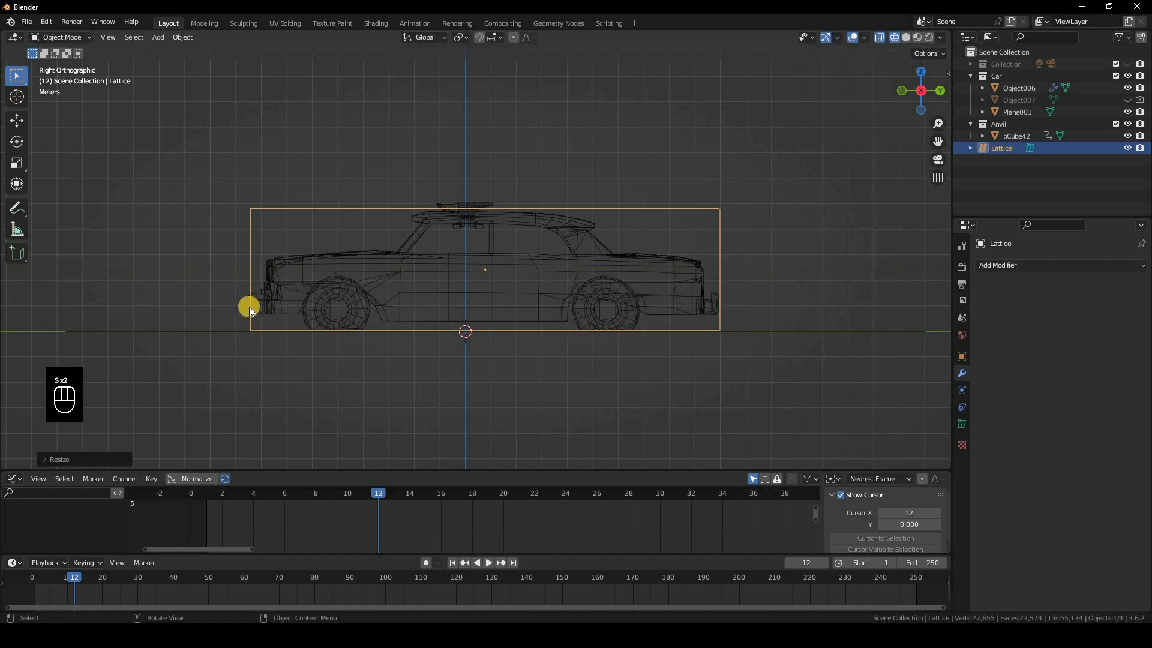
pyautogui.press('s')
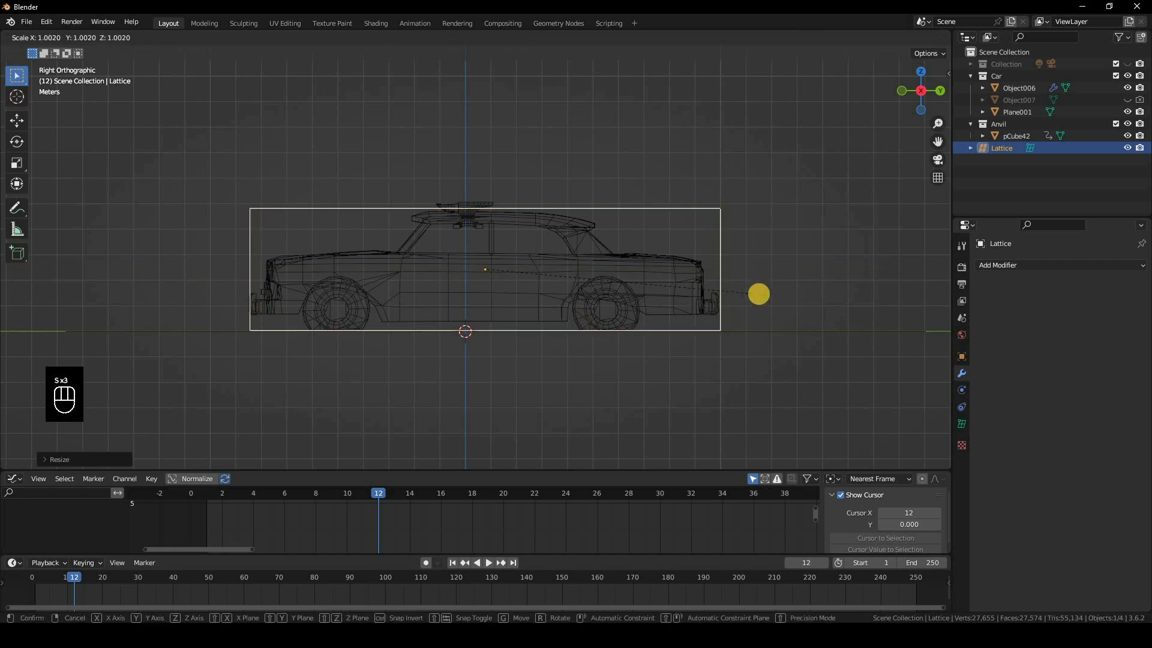
pyautogui.press('y')
pyautogui.click(250, 289)
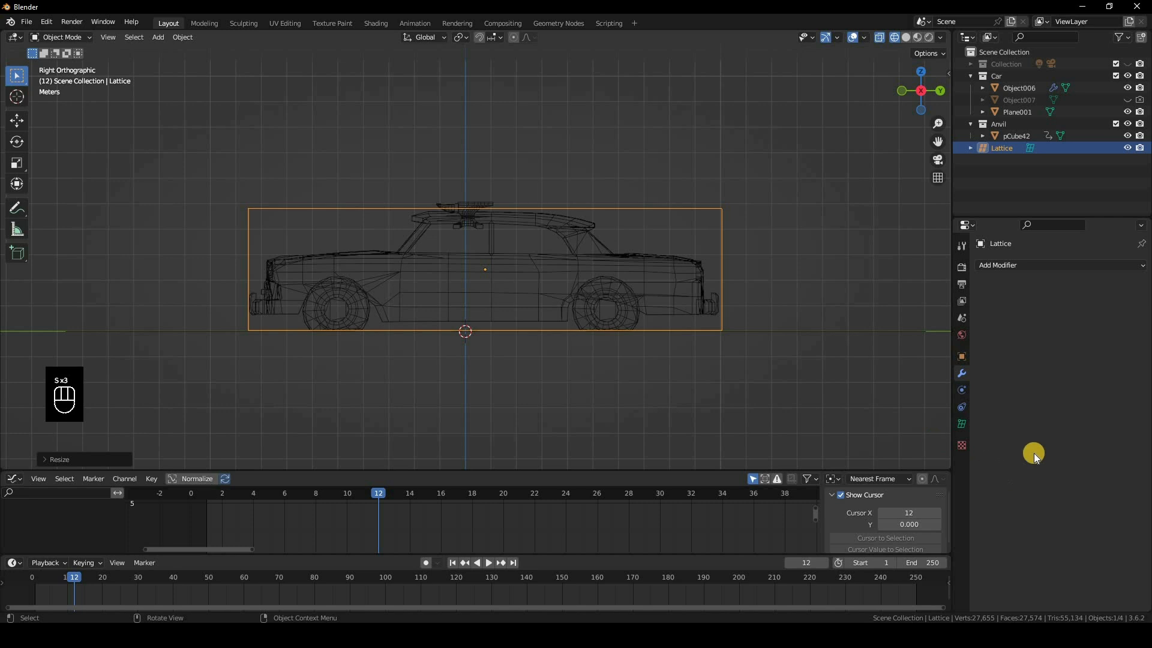
# - Return to solid shading and set the lattice's U resolution to 9
pyautogui.moveTo(1034, 452); pyautogui.dragTo(959, 426, button='middle')
pyautogui.click(961, 426)
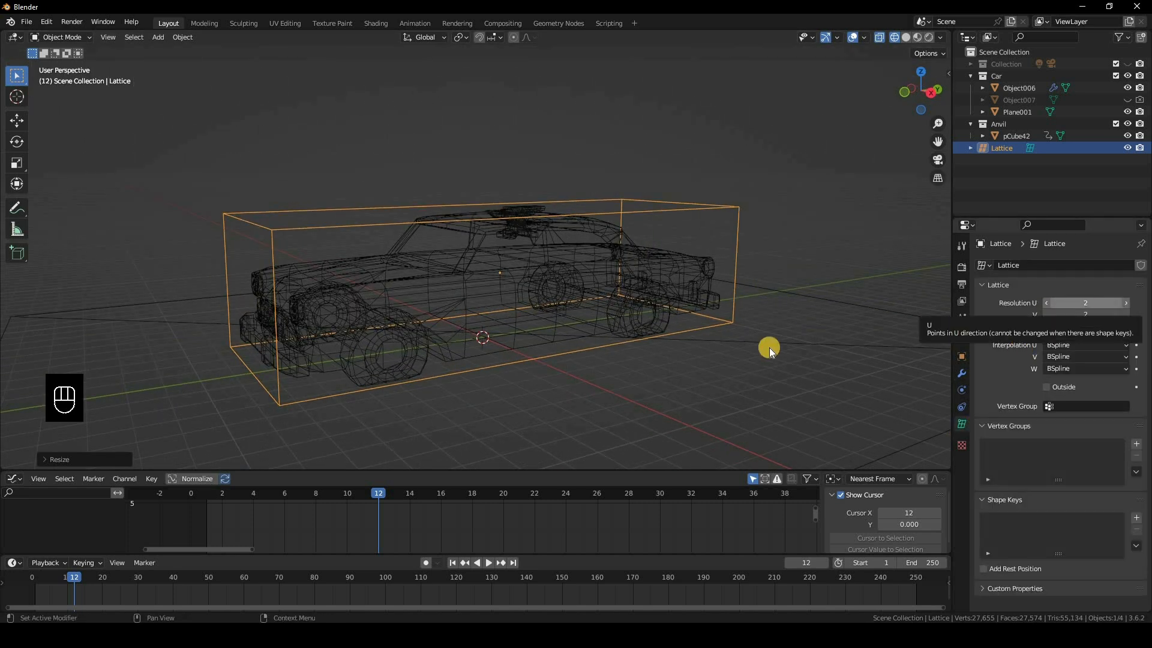
pyautogui.press('z')
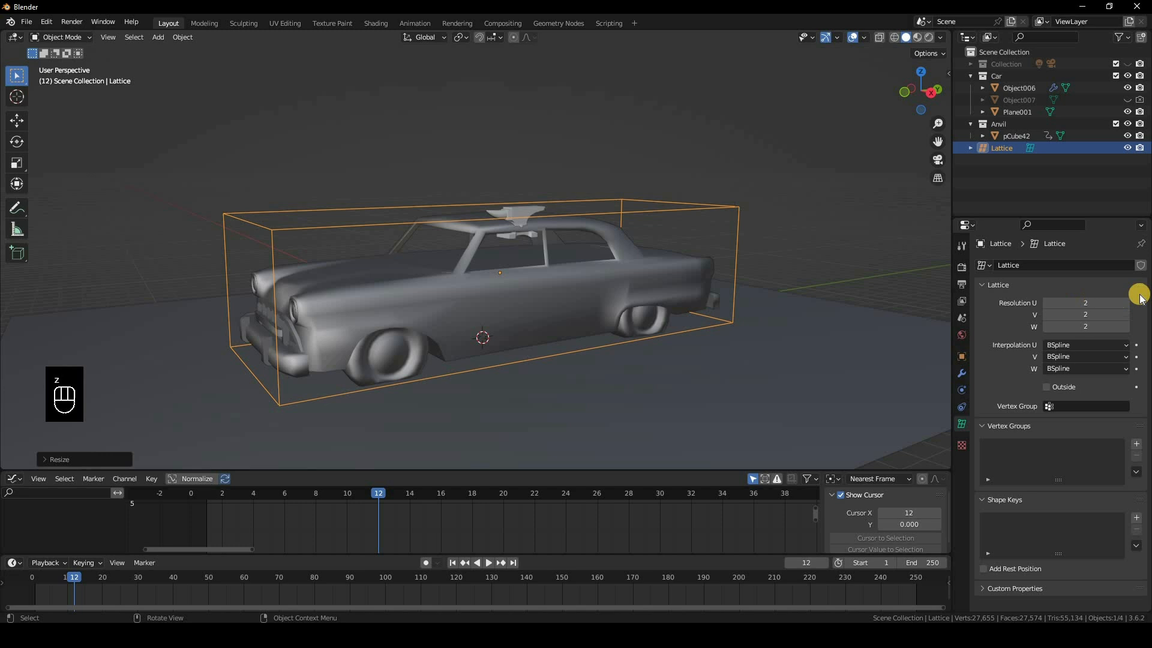
pyautogui.click(1128, 303)
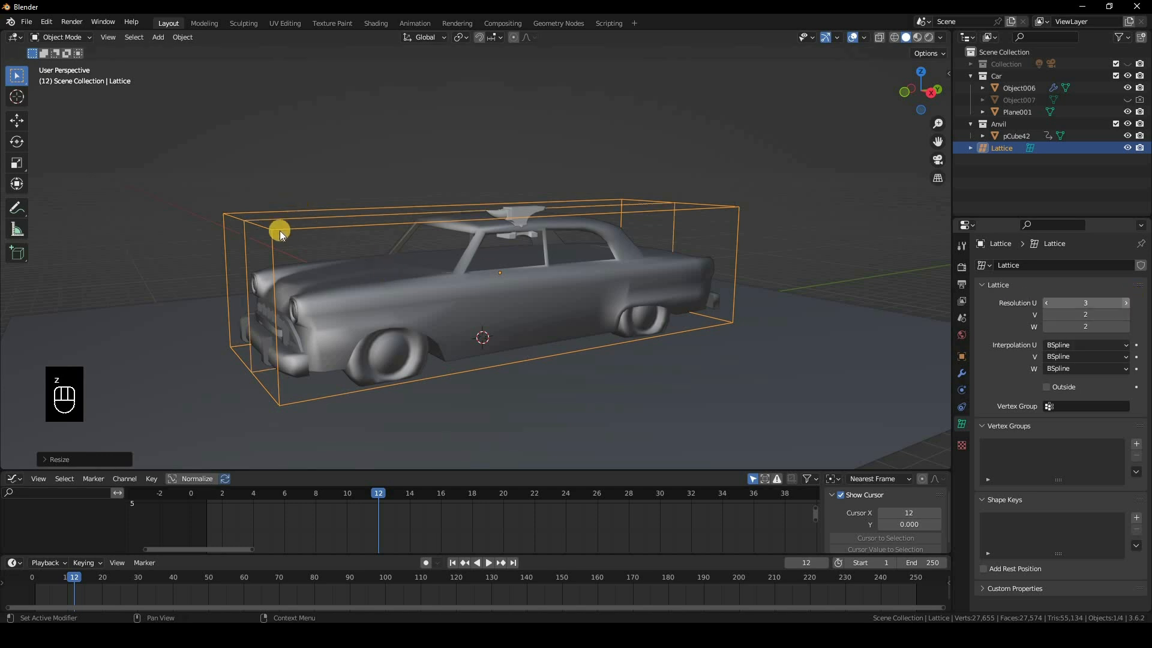
pyautogui.click(1090, 300)
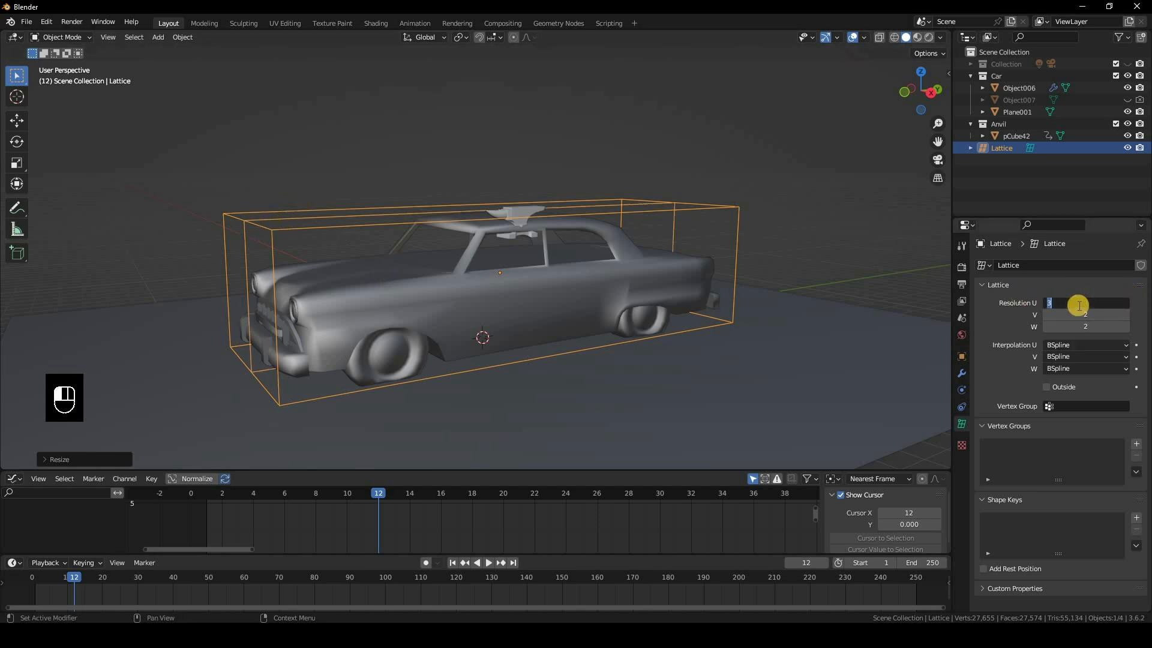
pyautogui.write('9')
pyautogui.press('Return')
# - Set the lattice's V and W resolutions to 9
pyautogui.click(1087, 315)
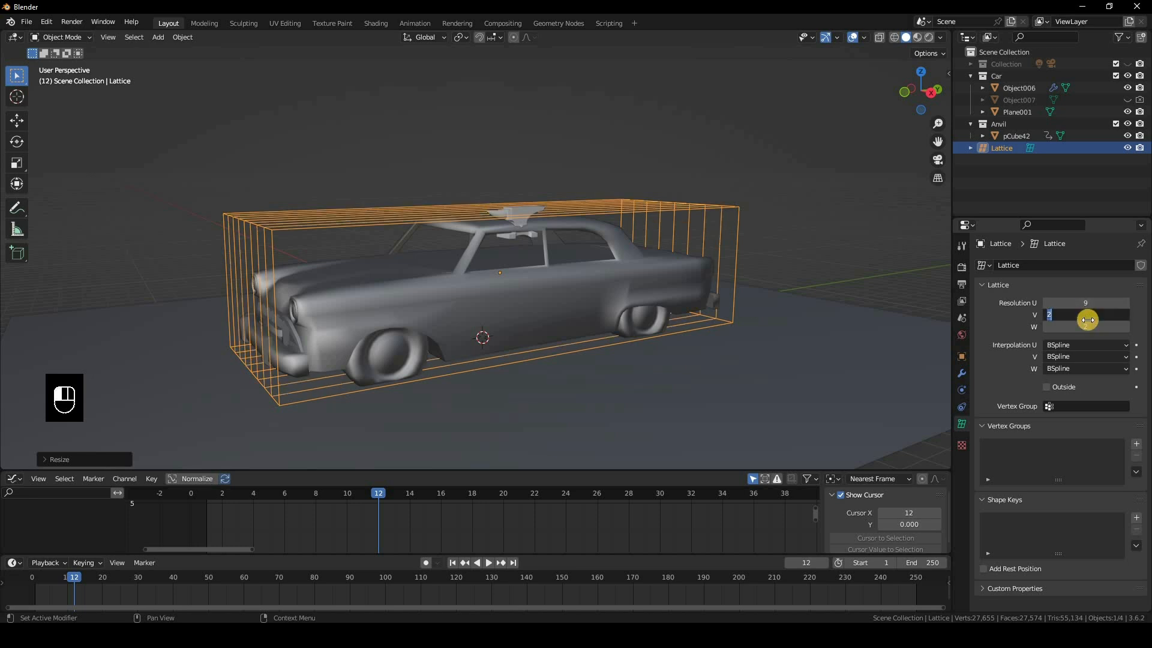
pyautogui.write('9')
pyautogui.press('Return')
pyautogui.click(1093, 329)
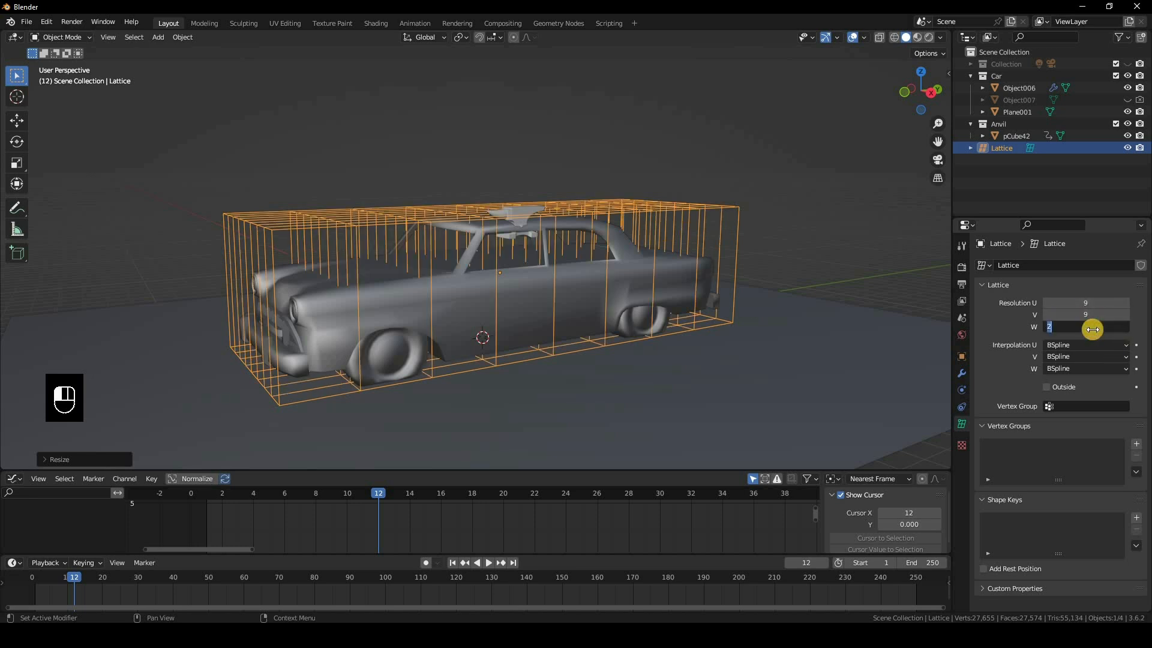
pyautogui.write('9')
pyautogui.press('Return')
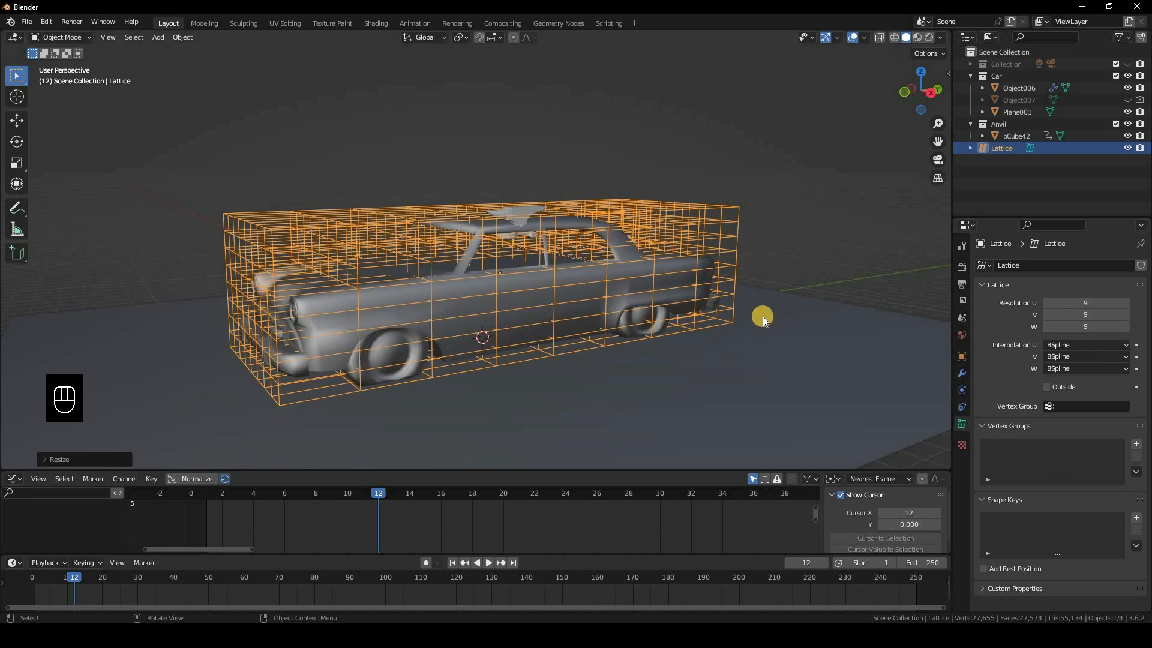
# - Set the lattice's W and V resolutions to 18
pyautogui.moveTo(763, 316); pyautogui.dragTo(771, 305, button='middle')
pyautogui.click(1078, 328)
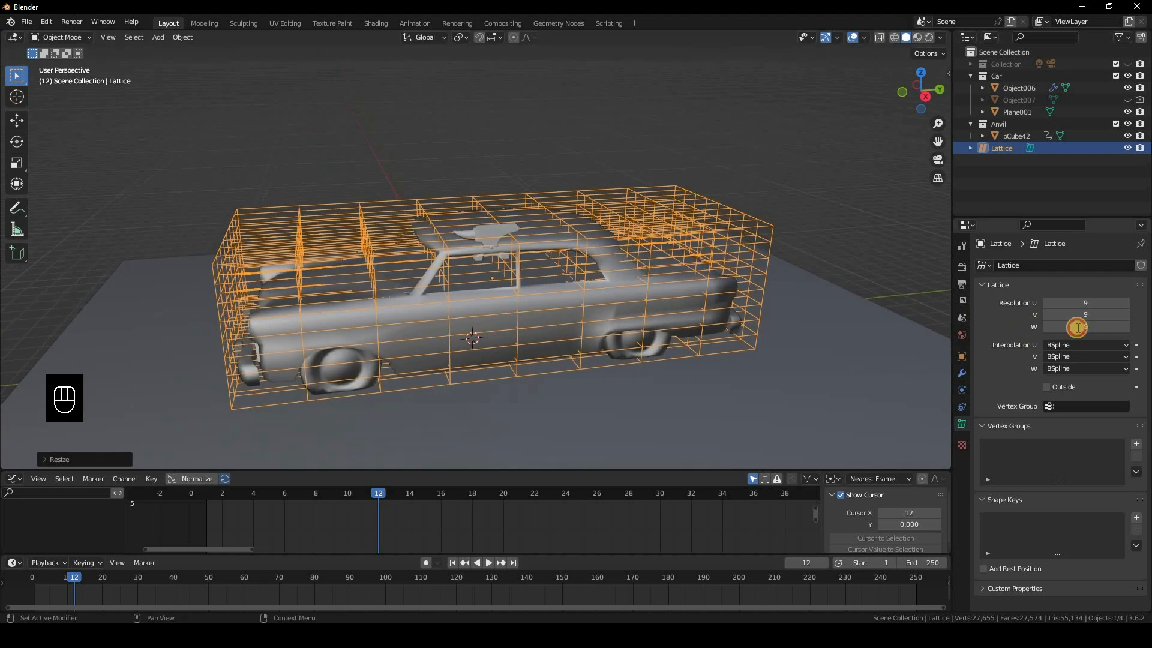
pyautogui.click(1078, 327)
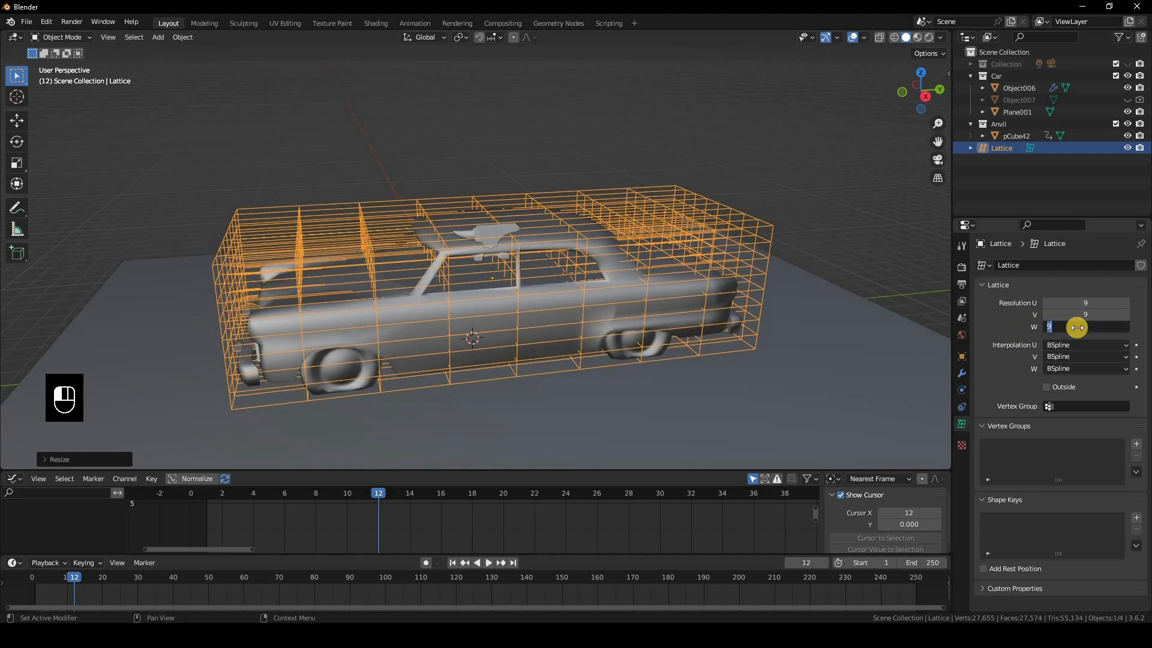
pyautogui.write('18')
pyautogui.press('Return')
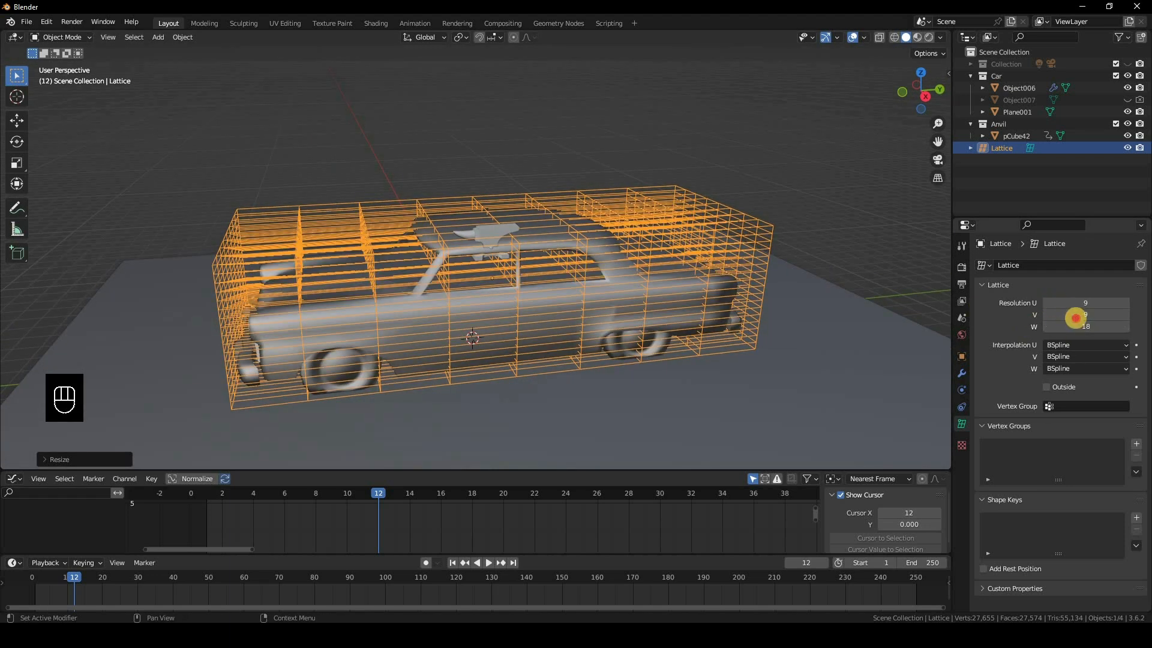
pyautogui.click(1086, 318)
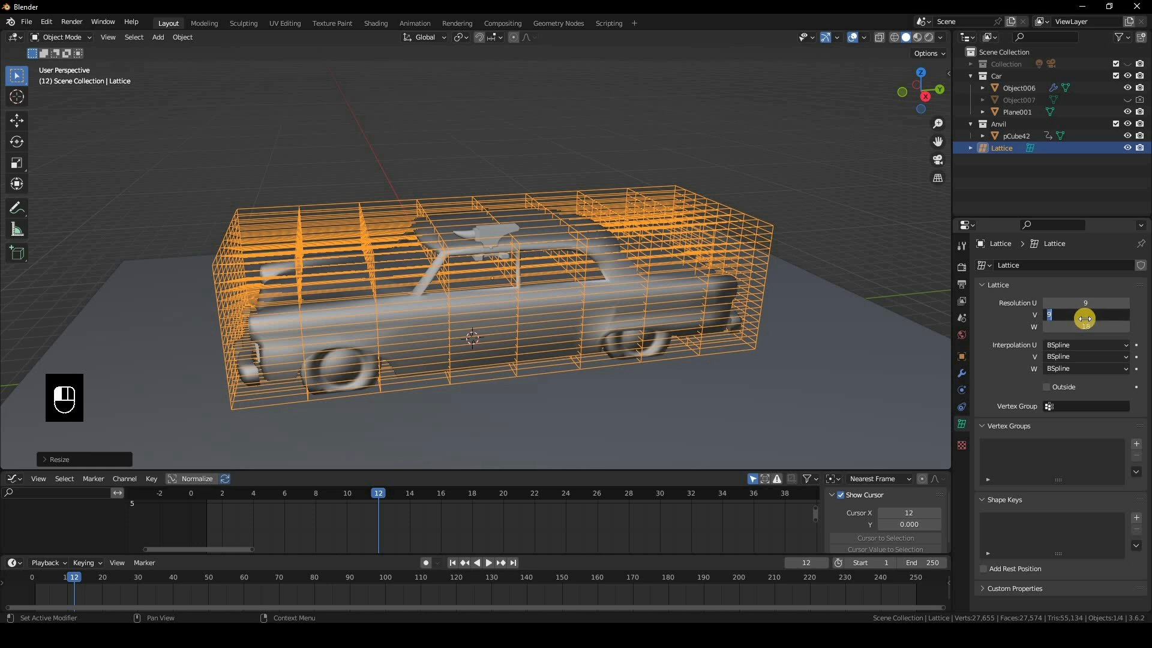
pyautogui.write('18')
pyautogui.press('Return')
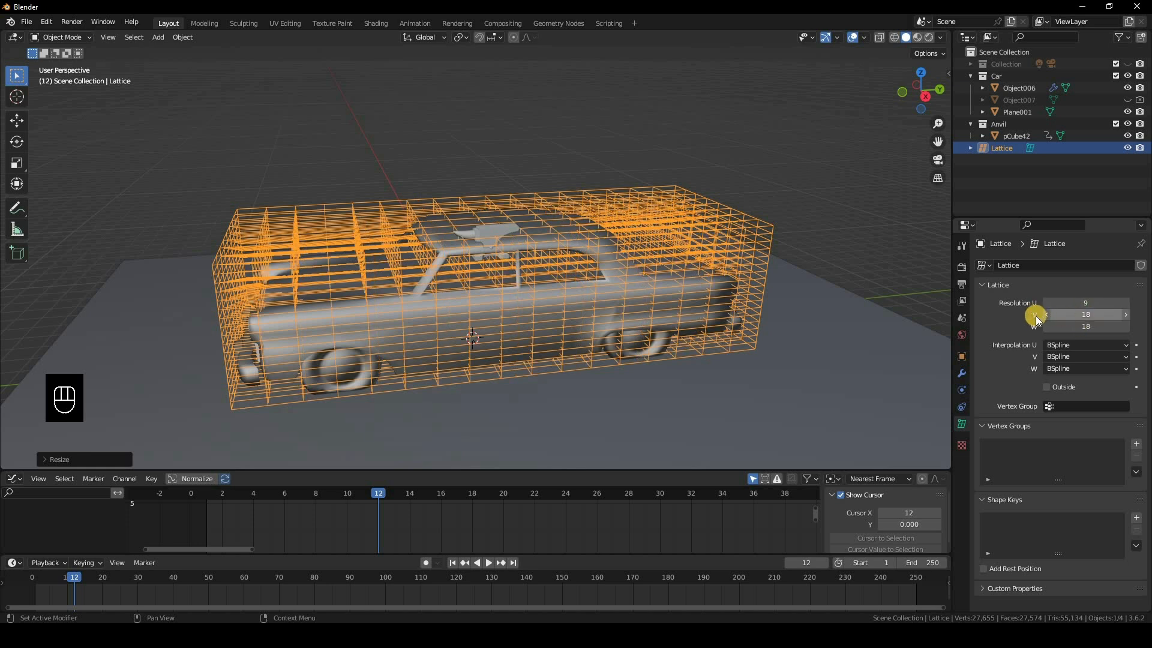
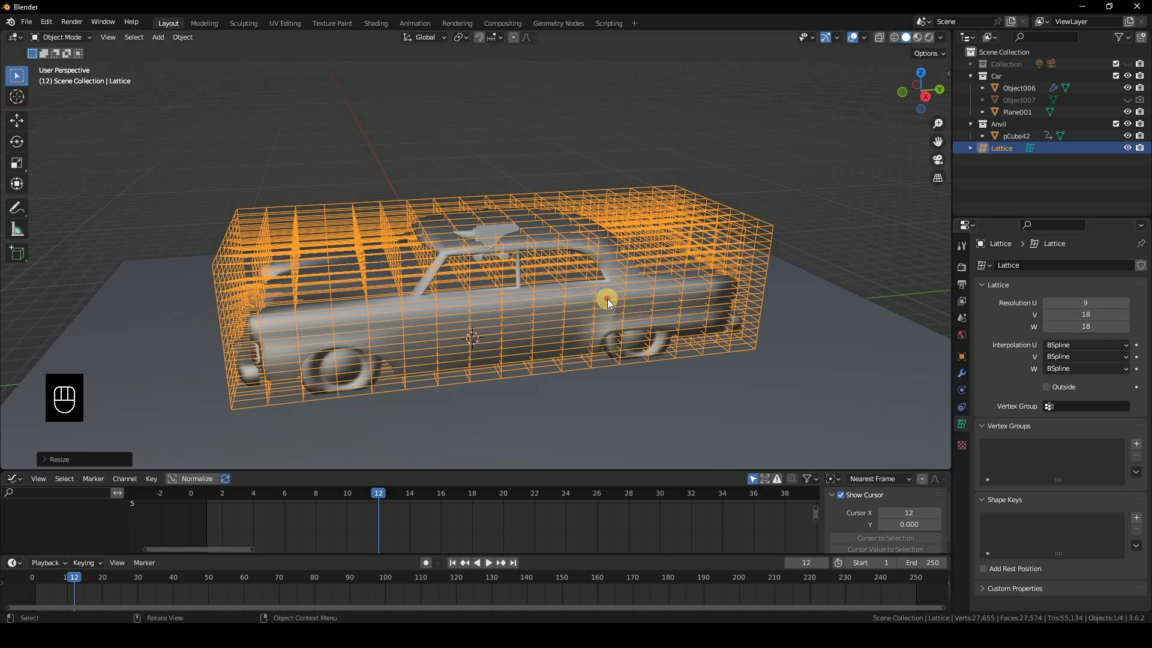
# - Add a Lattice modifier to the car body Object006 and assign the surrounding Lattice as its target object
pyautogui.click(1032, 102)
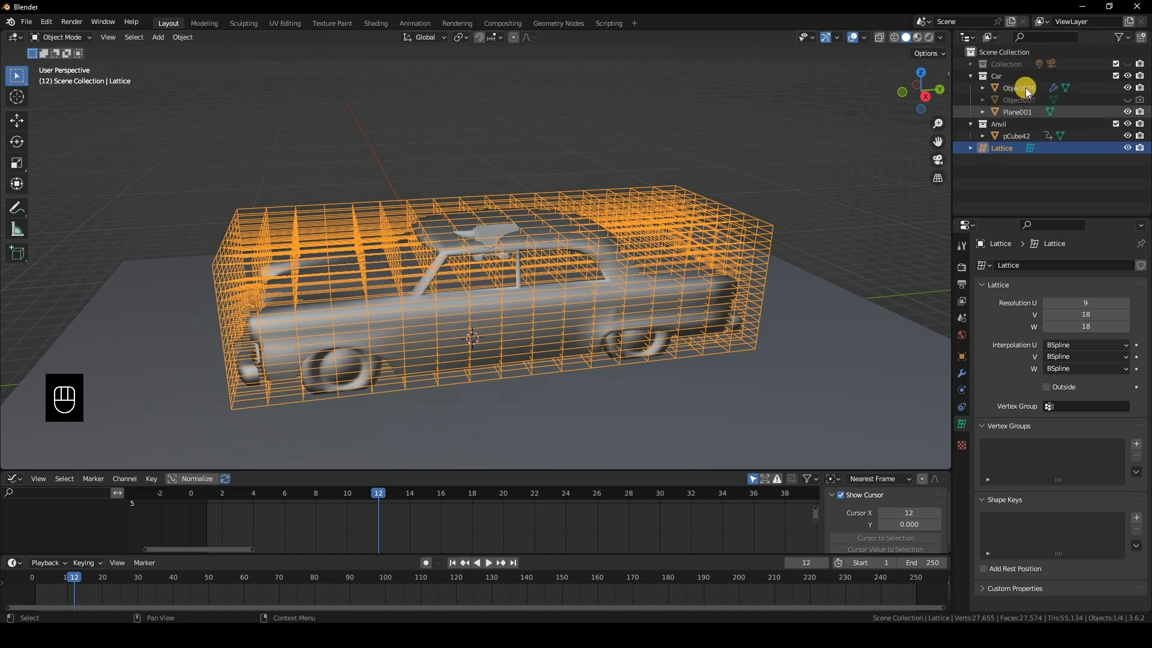
pyautogui.click(1025, 88)
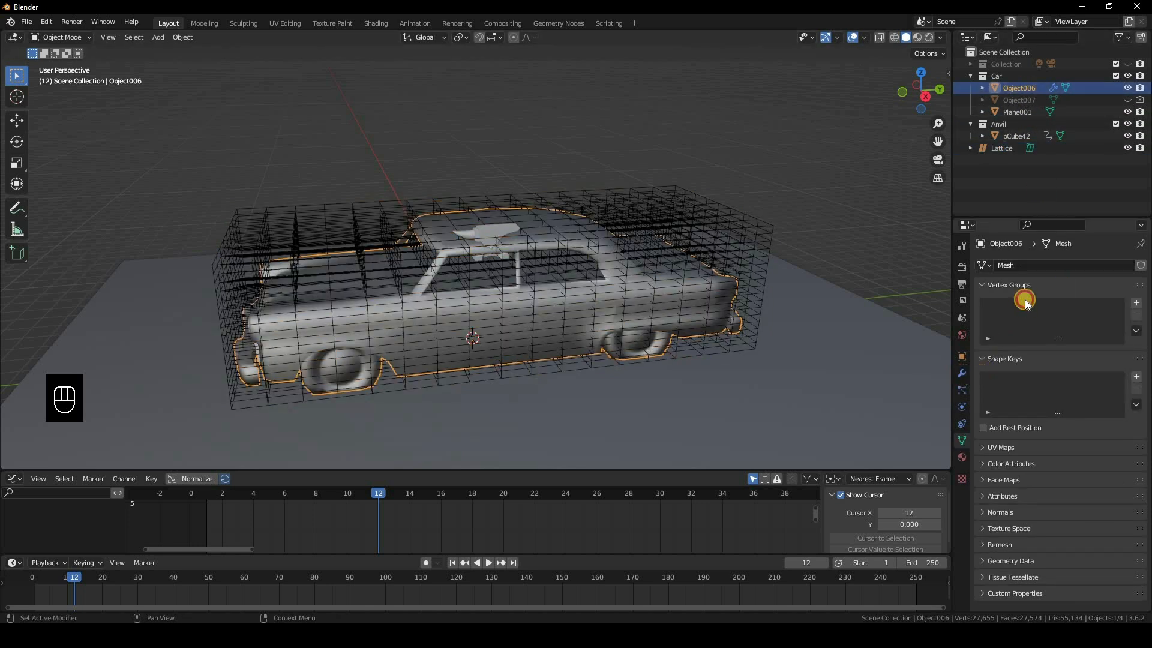
pyautogui.click(1025, 265)
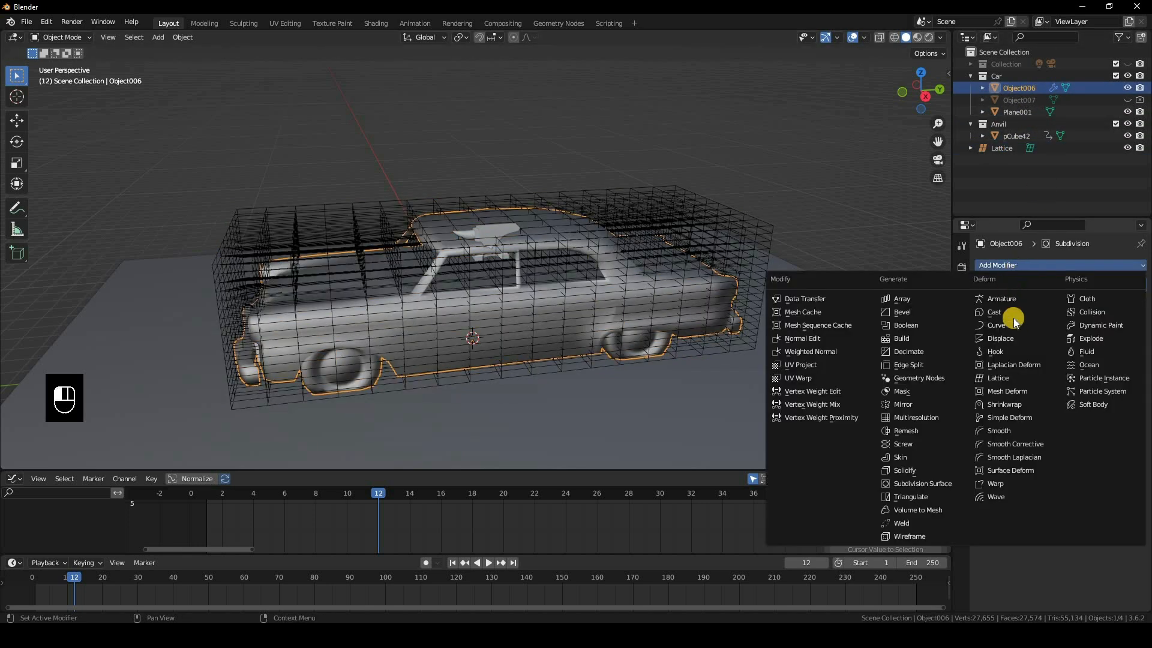
pyautogui.click(1020, 378)
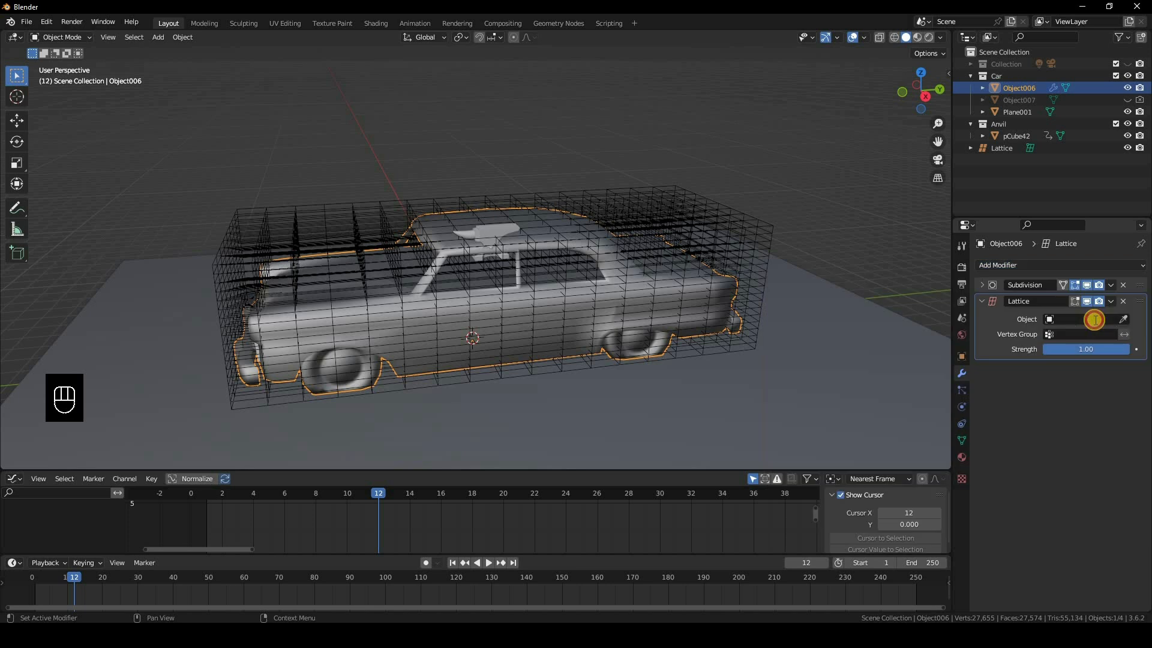
pyautogui.click(1074, 319)
pyautogui.press('Return')
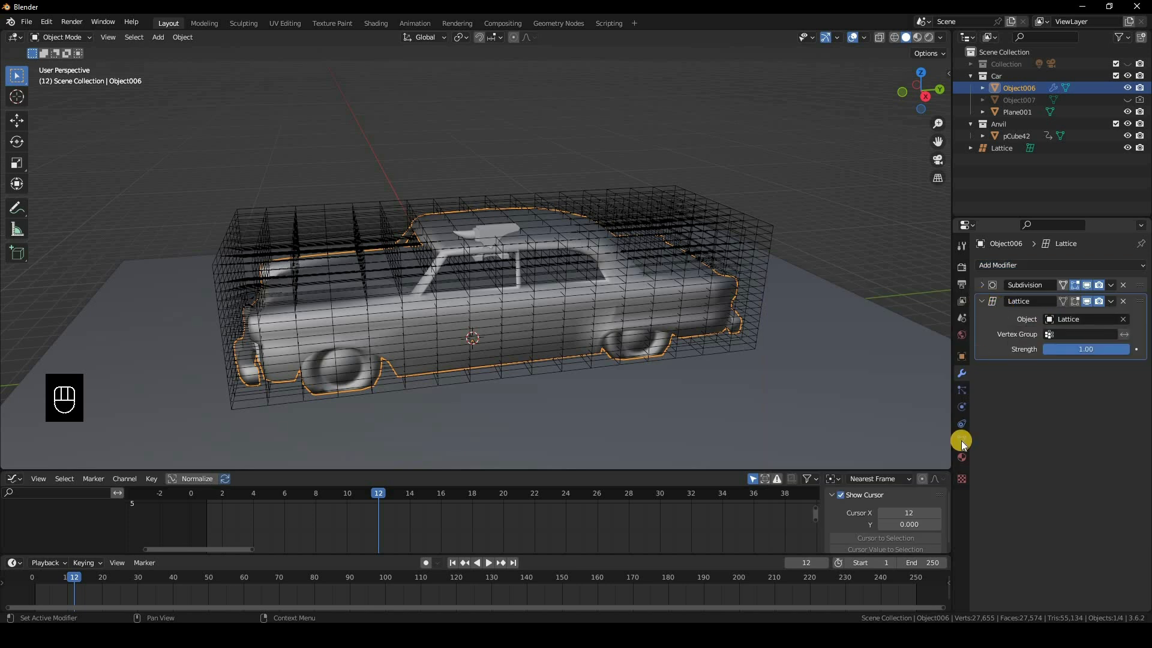
# - Create the Basis shape key and a second shape key, Key 1, on the lattice
pyautogui.click(1001, 148)
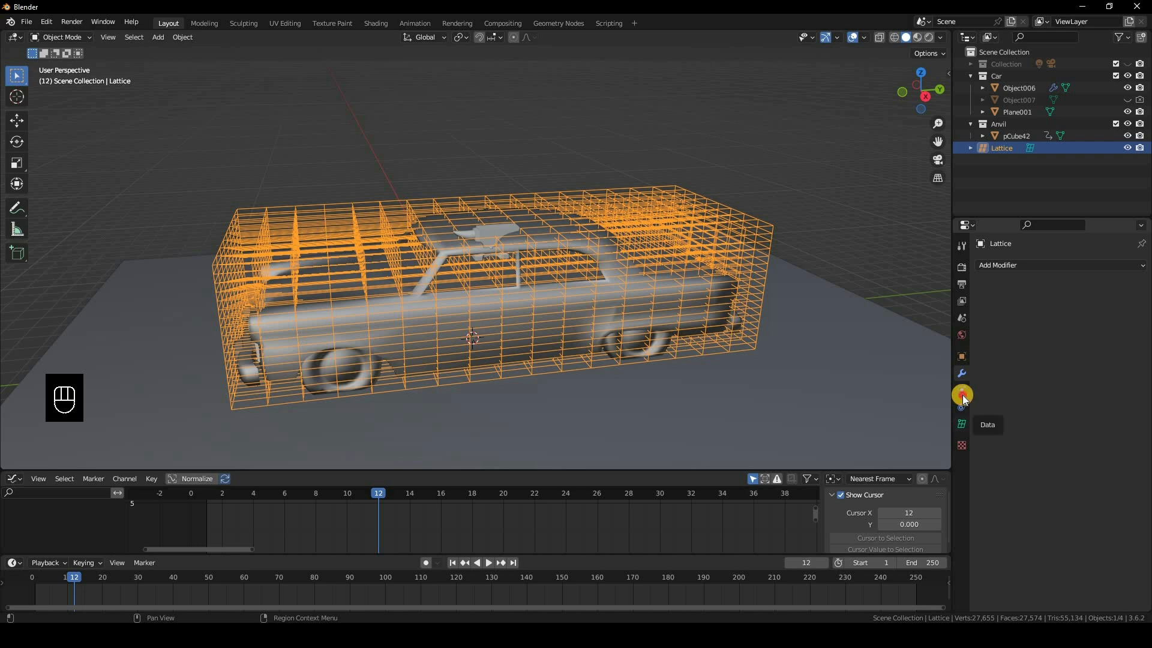
pyautogui.click(963, 391)
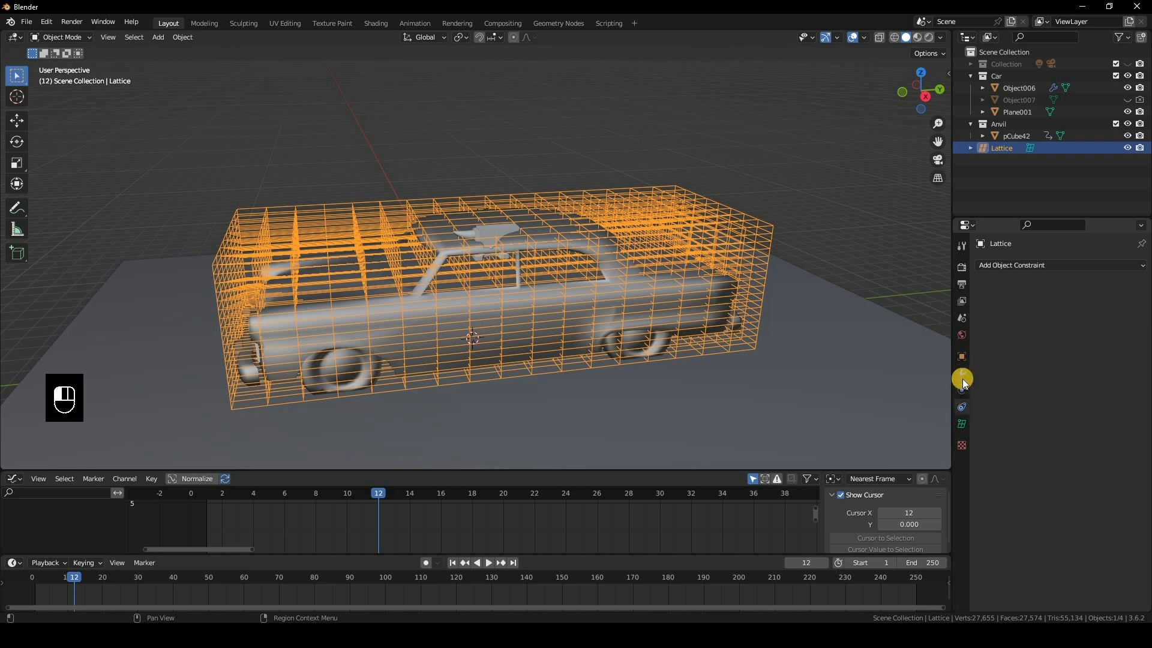
pyautogui.click(962, 425)
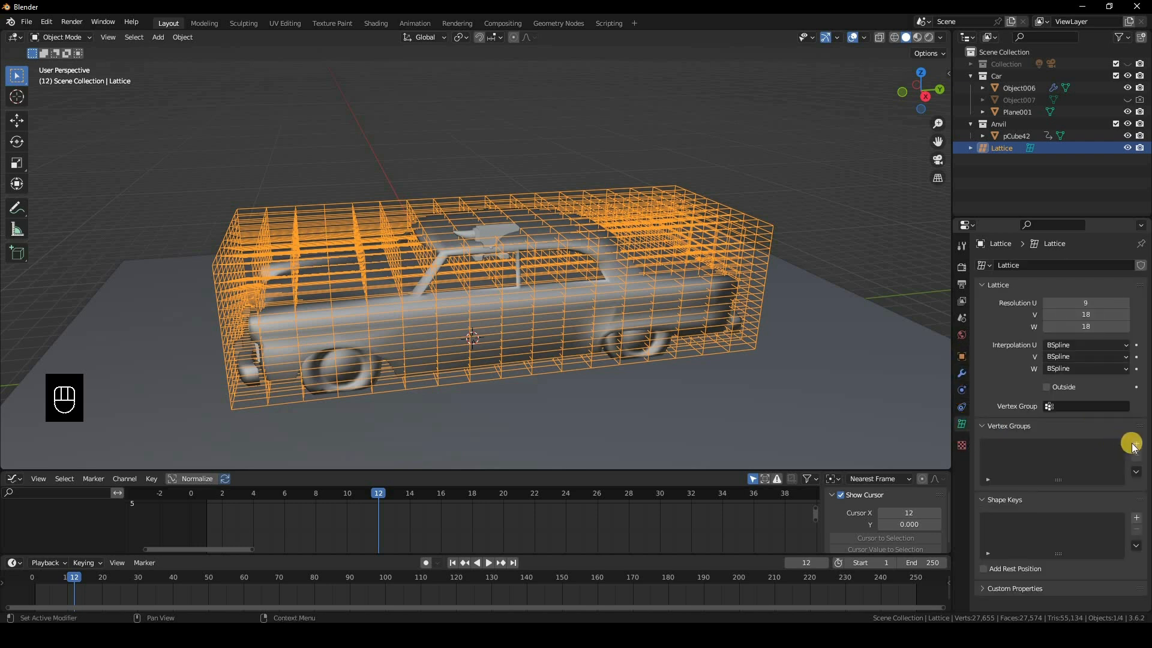
pyautogui.click(1136, 520)
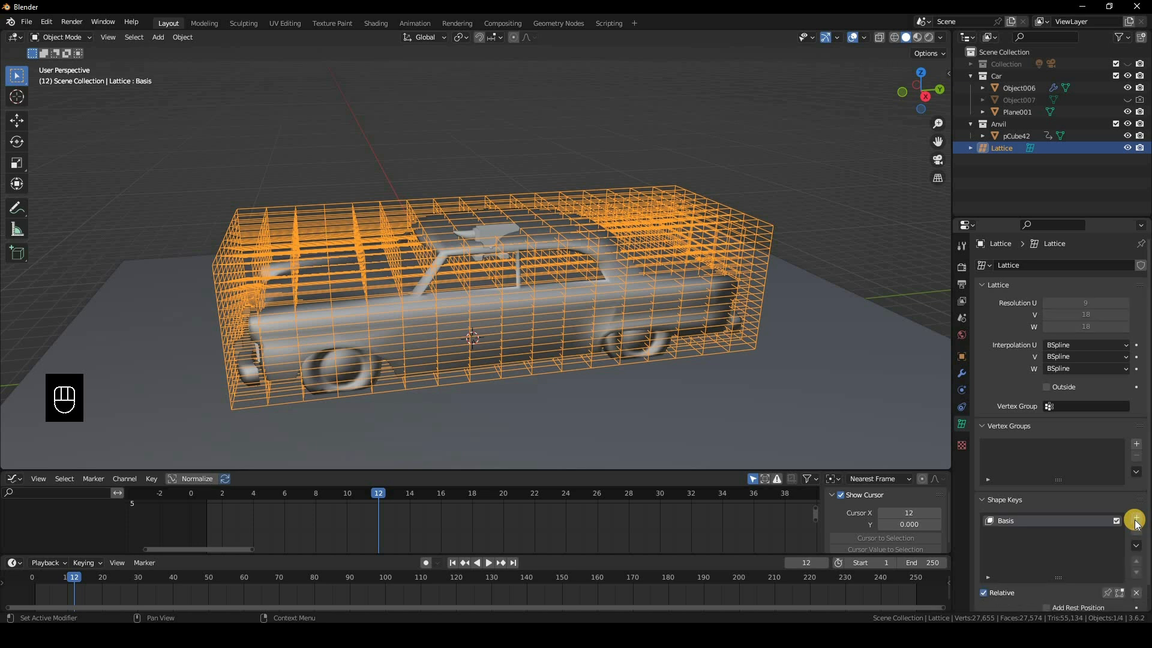
pyautogui.click(1133, 521)
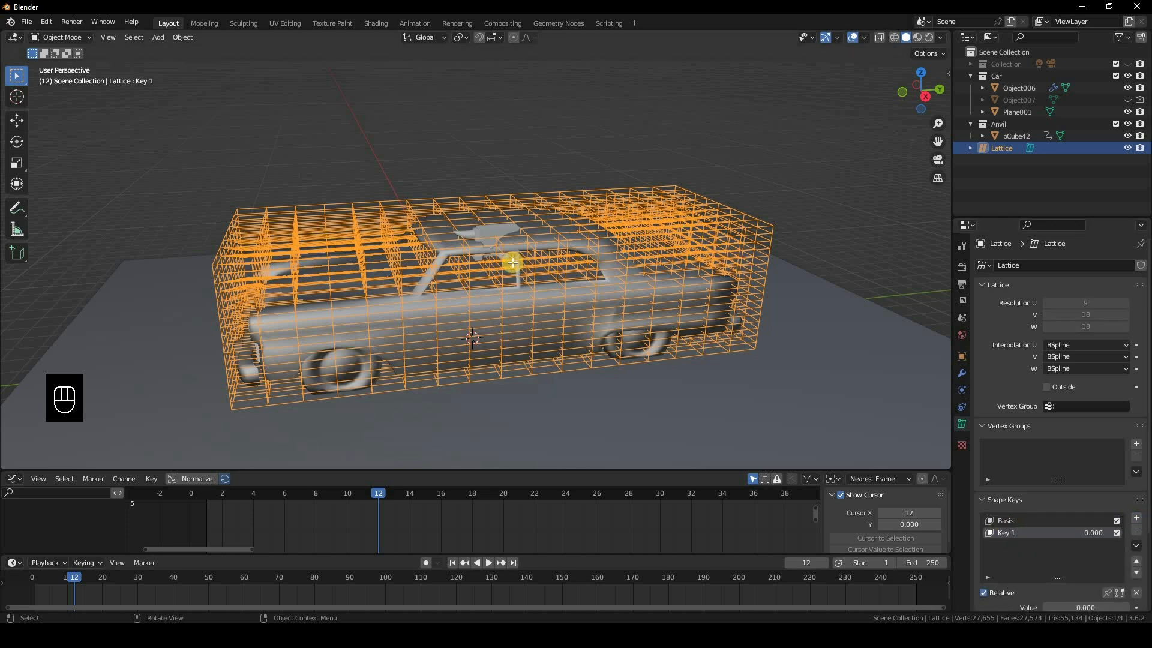
# - Put the lattice into Edit Mode and enable proportional editing with Sharp falloff
pyautogui.press('Tab')
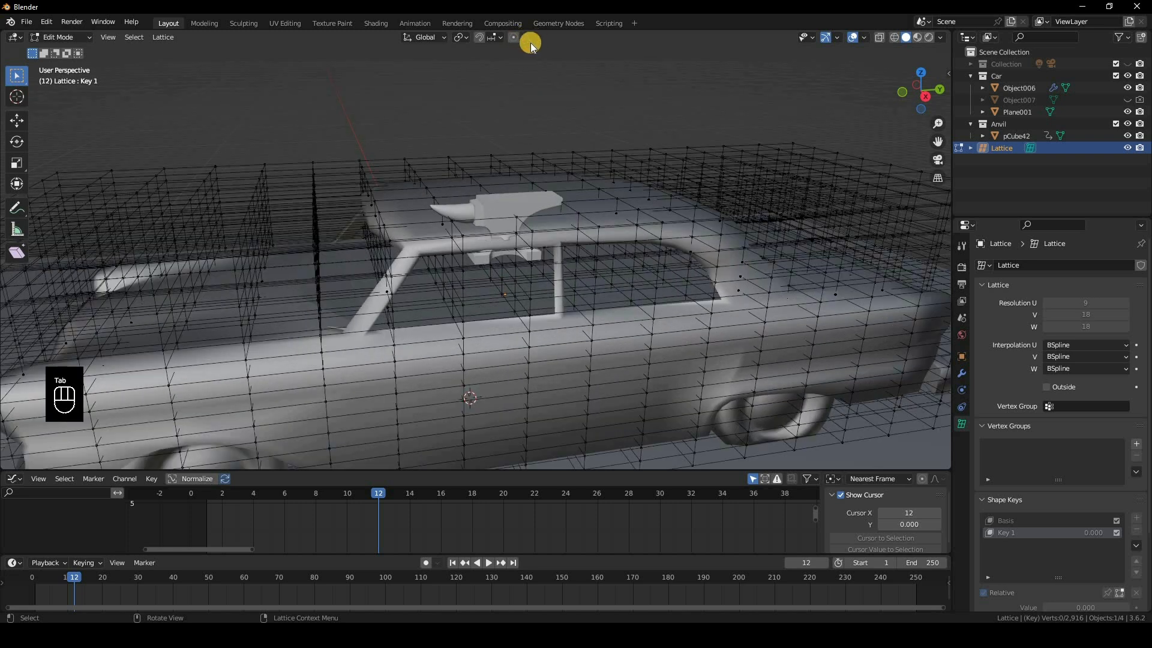
pyautogui.click(529, 38)
pyautogui.click(498, 140)
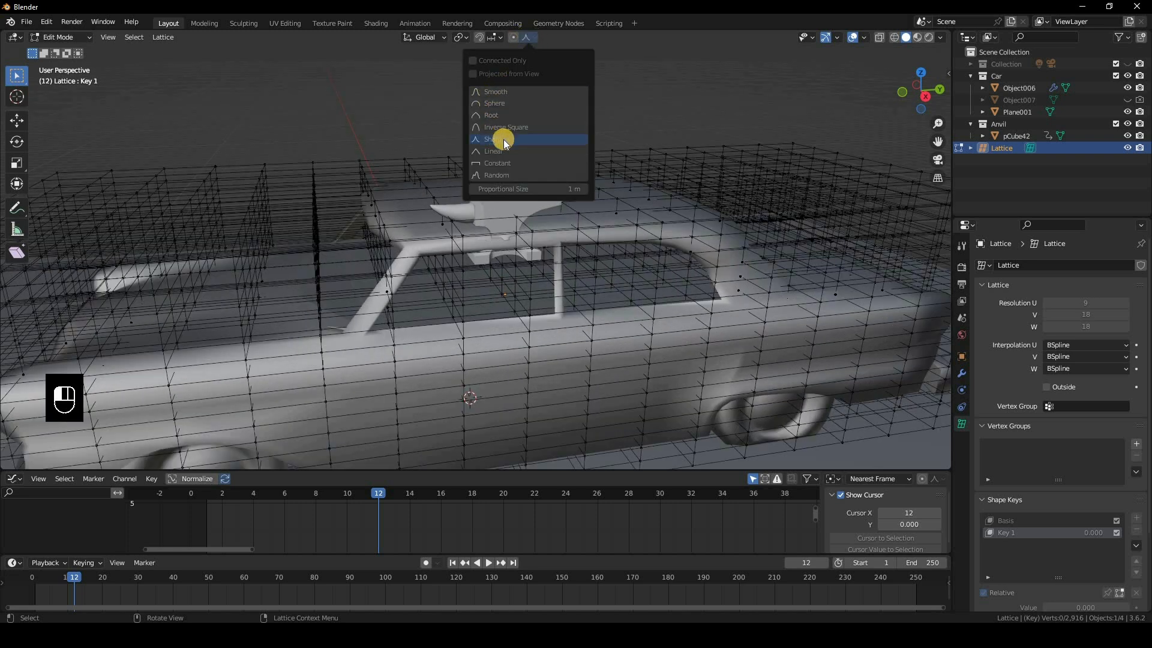
pyautogui.click(513, 38)
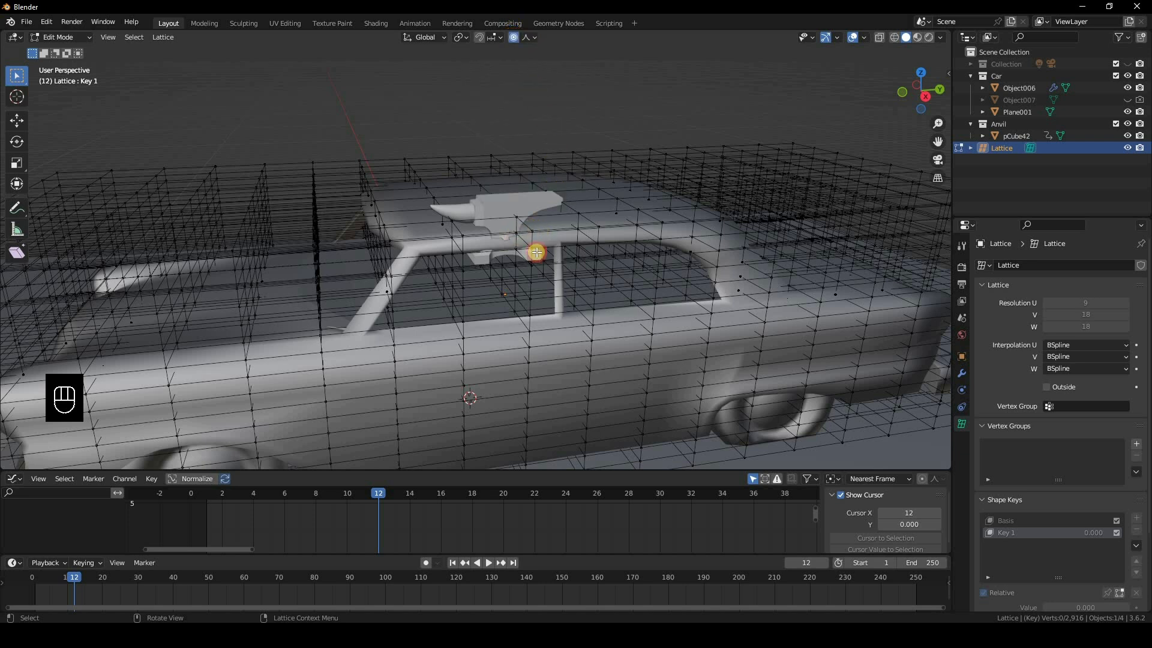
# - Select the cluster of lattice points around the anvil's base at the car's roof
pyautogui.keyDown('shift'); pyautogui.click(515, 264); pyautogui.keyUp('shift')
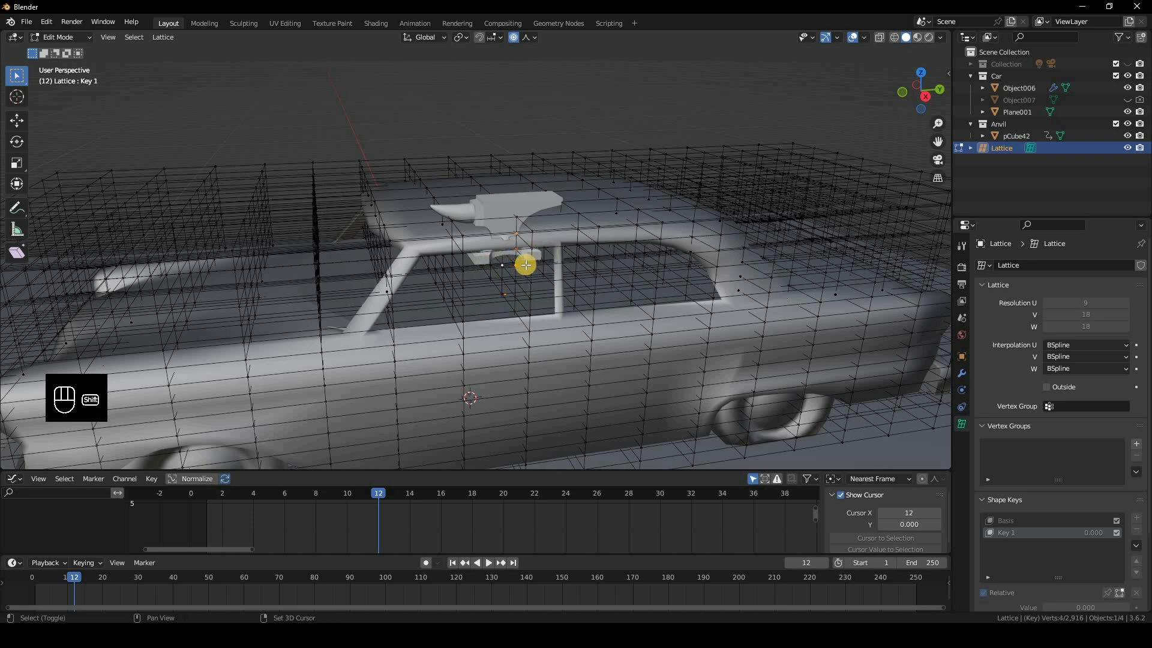
pyautogui.keyDown('shift'); pyautogui.click(524, 264); pyautogui.keyUp('shift')
pyautogui.moveTo(542, 259); pyautogui.dragTo(510, 222, button='middle')
pyautogui.moveTo(745, 259); pyautogui.dragTo(728, 249, button='middle')
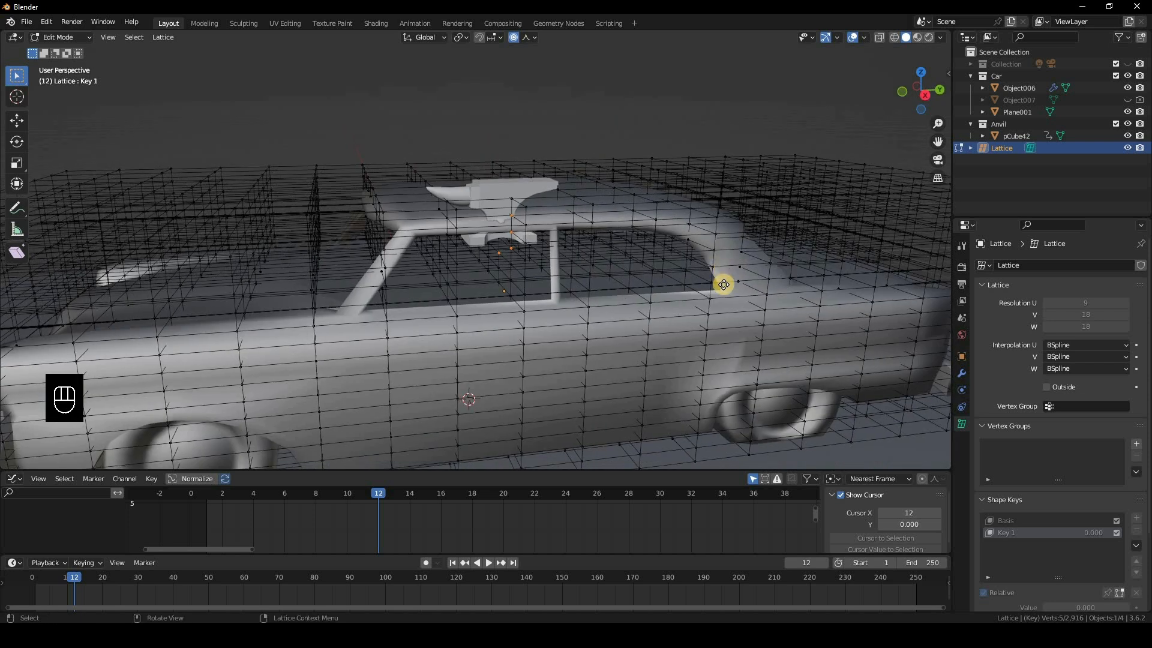
# - Try to pull the selected lattice points down along Z with a proportional size of 2.358 m
pyautogui.press('g')
pyautogui.press('z')
pyautogui.scroll(-8, 723, 291)
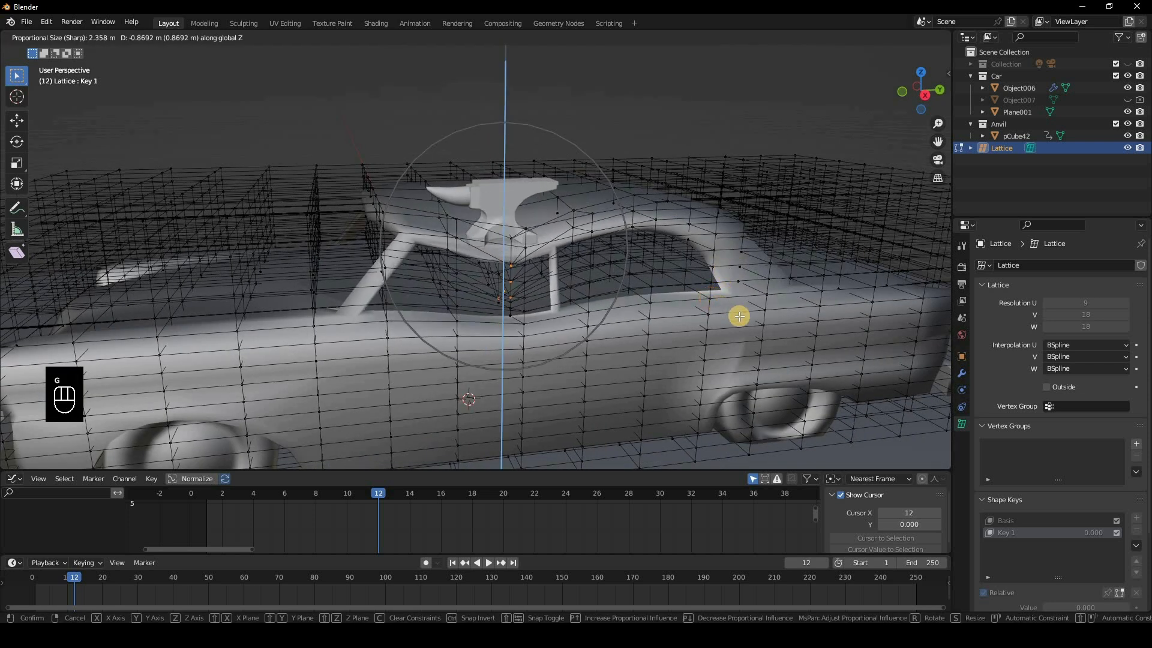
pyautogui.click(769, 334)
pyautogui.moveTo(794, 342); pyautogui.dragTo(558, 357, button='middle')
pyautogui.scroll(2, 558, 357)
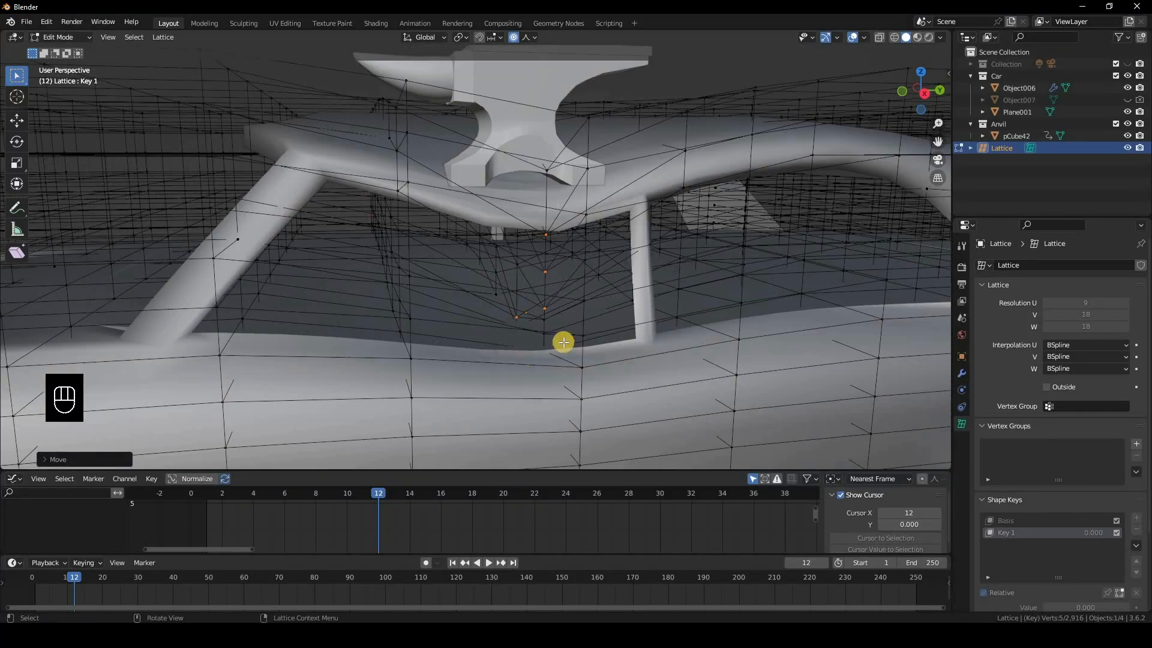
pyautogui.hotkey('ctrl', 'z')
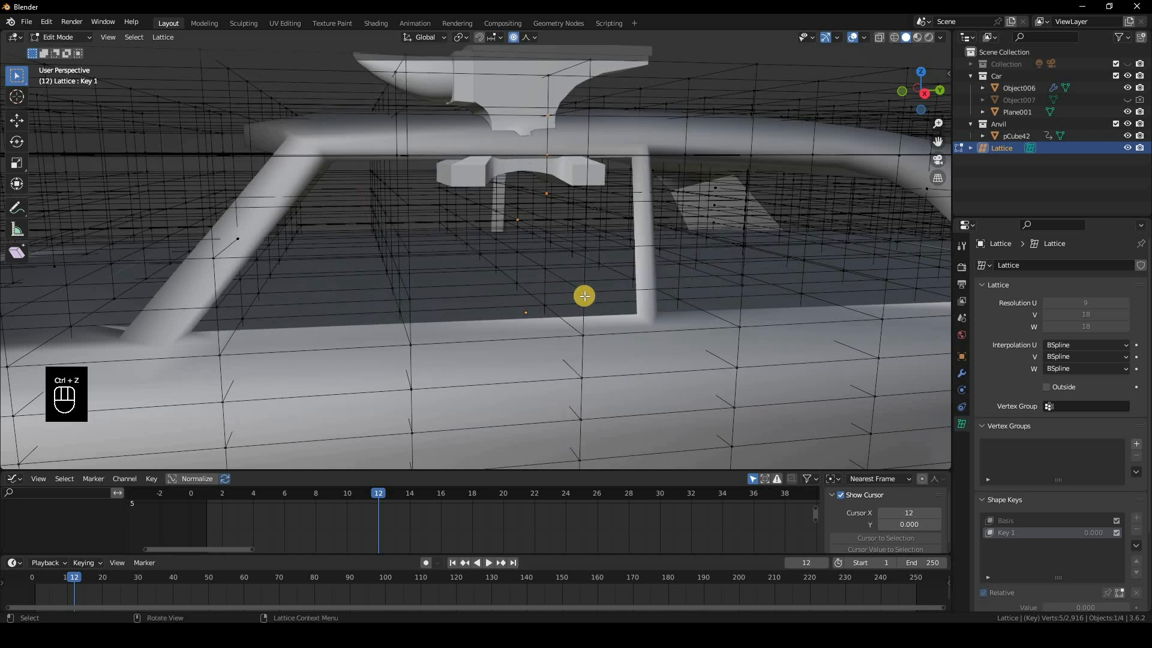
# - Deselect the lower lattice points in wireframe view so only the two near the roof stay selected, and return to solid shading
pyautogui.moveTo(561, 286)
pyautogui.mouseDown(button='middle')
pyautogui.moveTo(621, 243)
pyautogui.moveTo(733, 290)
pyautogui.mouseUp(button='middle')
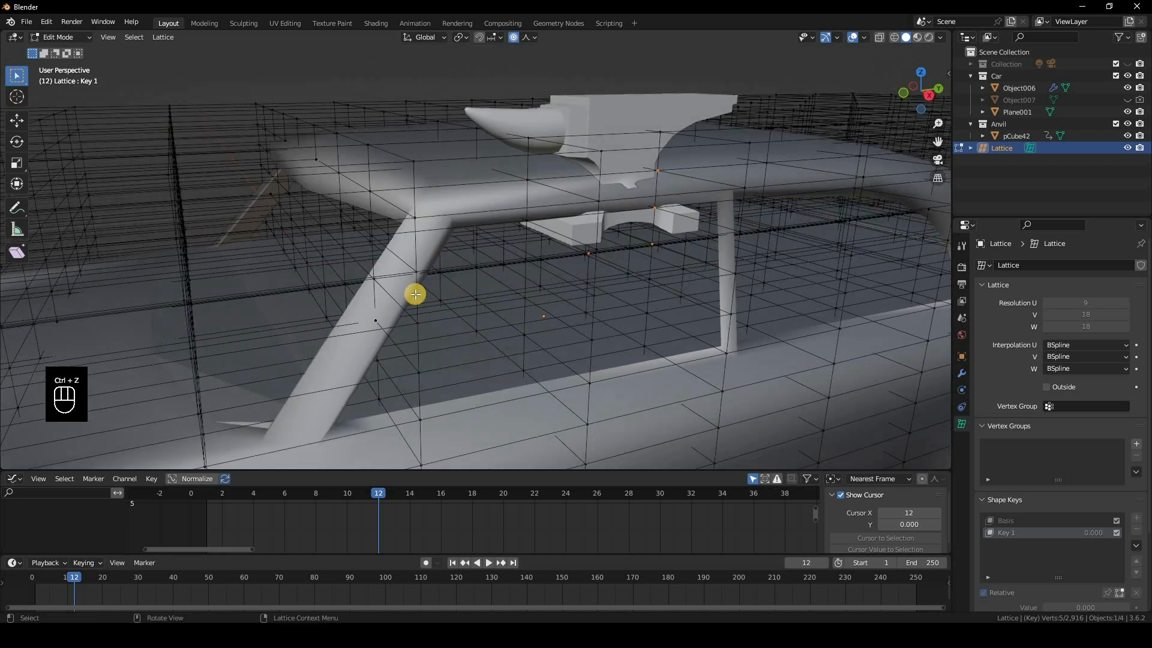
pyautogui.press('z')
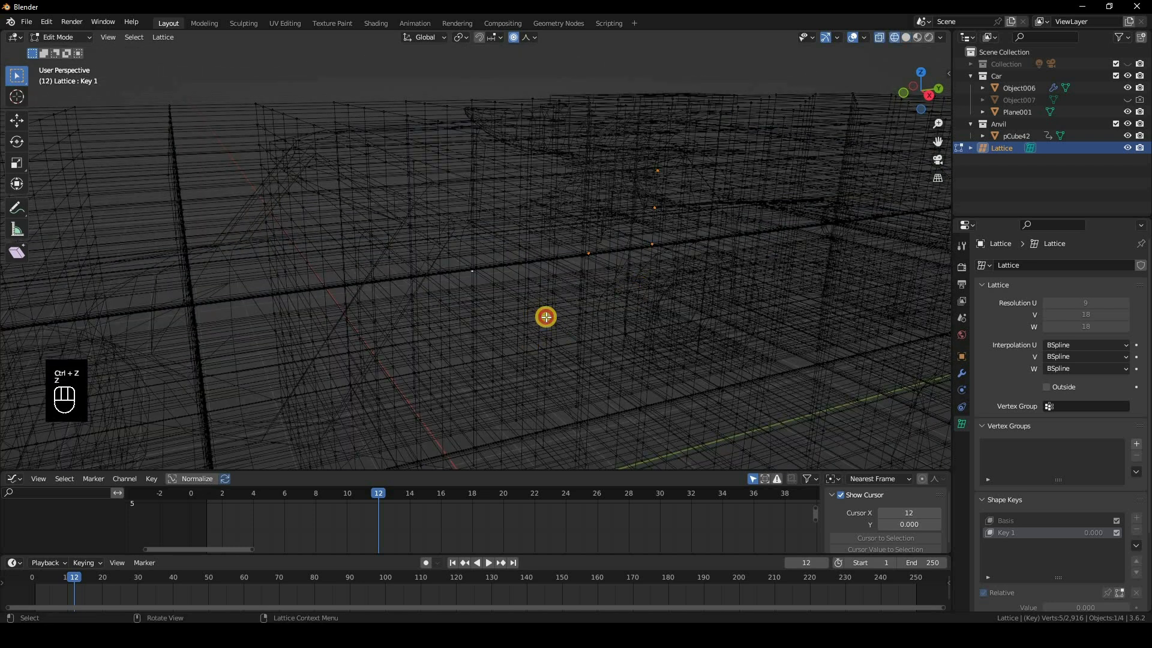
pyautogui.press('c')
pyautogui.keyDown('shift'); pyautogui.click(472, 273); pyautogui.keyUp('shift')
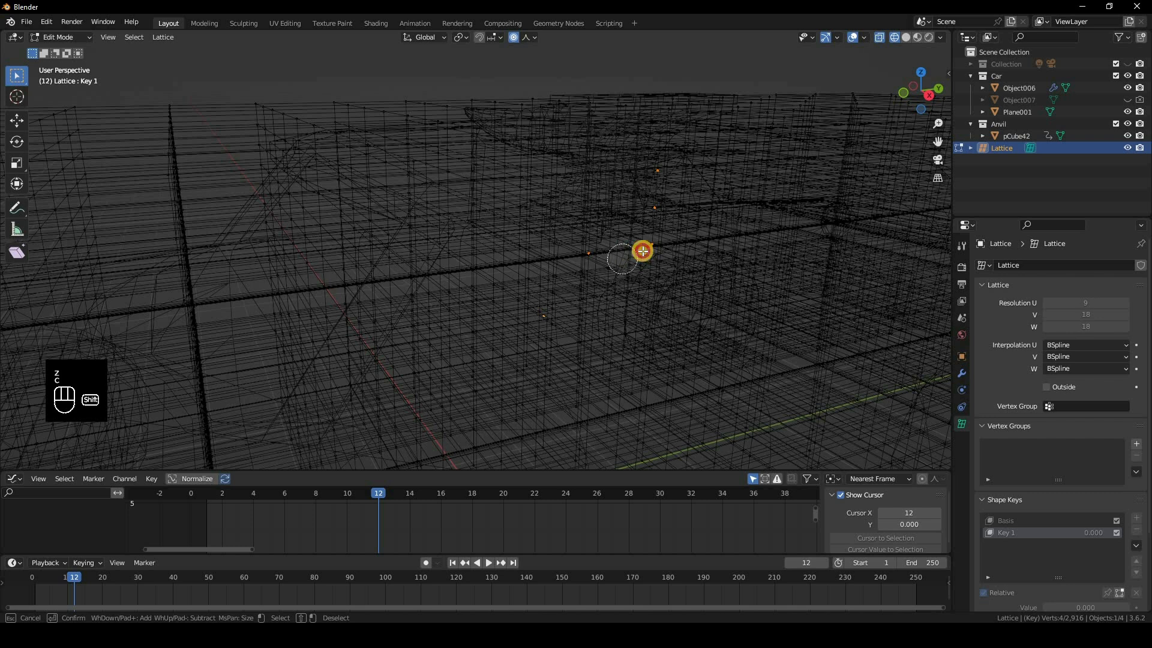
pyautogui.keyDown('shift'); pyautogui.click(591, 257); pyautogui.keyUp('shift')
pyautogui.keyDown('shift'); pyautogui.click(643, 250); pyautogui.keyUp('shift')
pyautogui.rightClick(636, 264)
pyautogui.press('z')
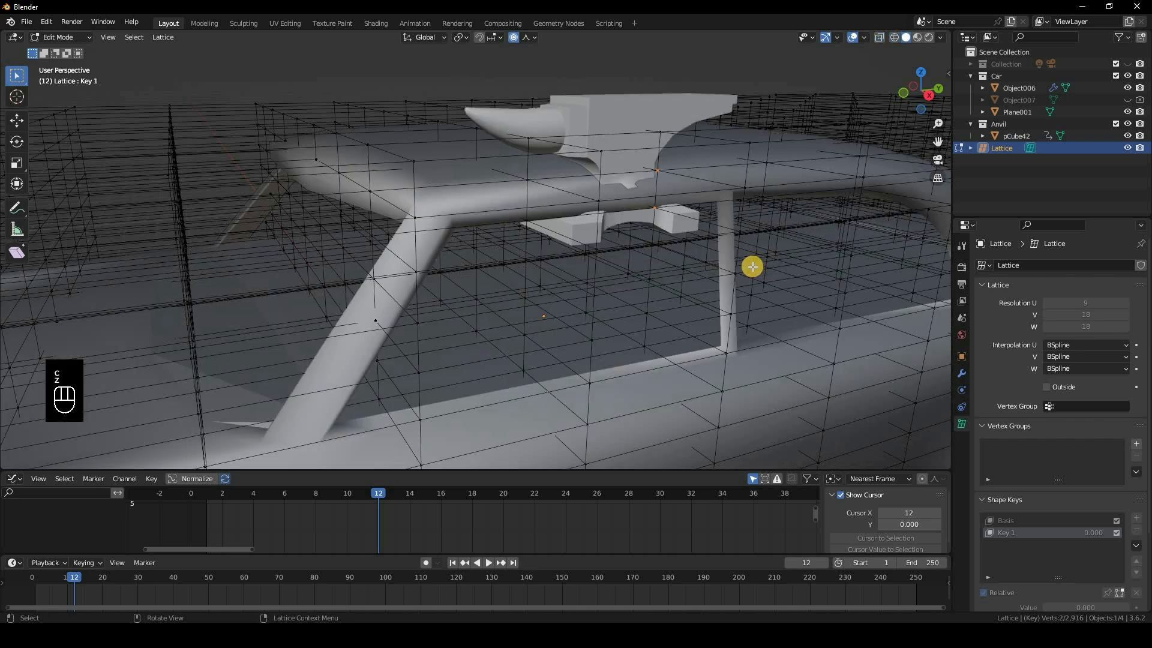
# - Try to lower the two selected lattice points about 0.69 m along Z with the proportional size reduced to 1.464 m
pyautogui.moveTo(590, 408); pyautogui.dragTo(564, 403, button='middle')
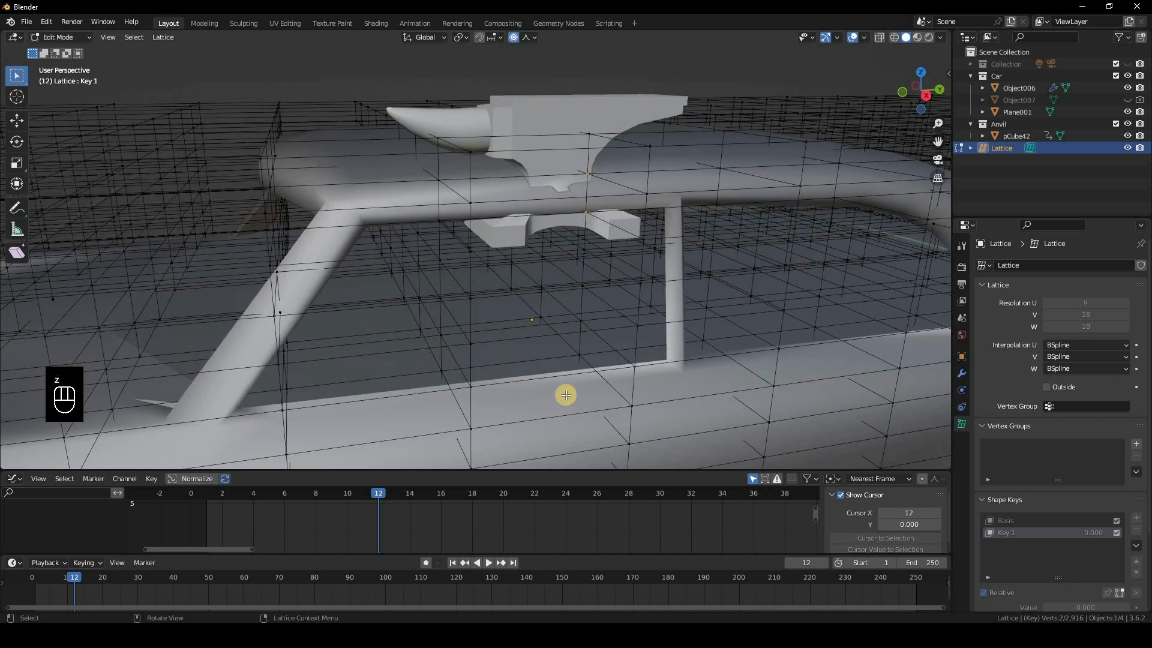
pyautogui.scroll(-2, 588, 256)
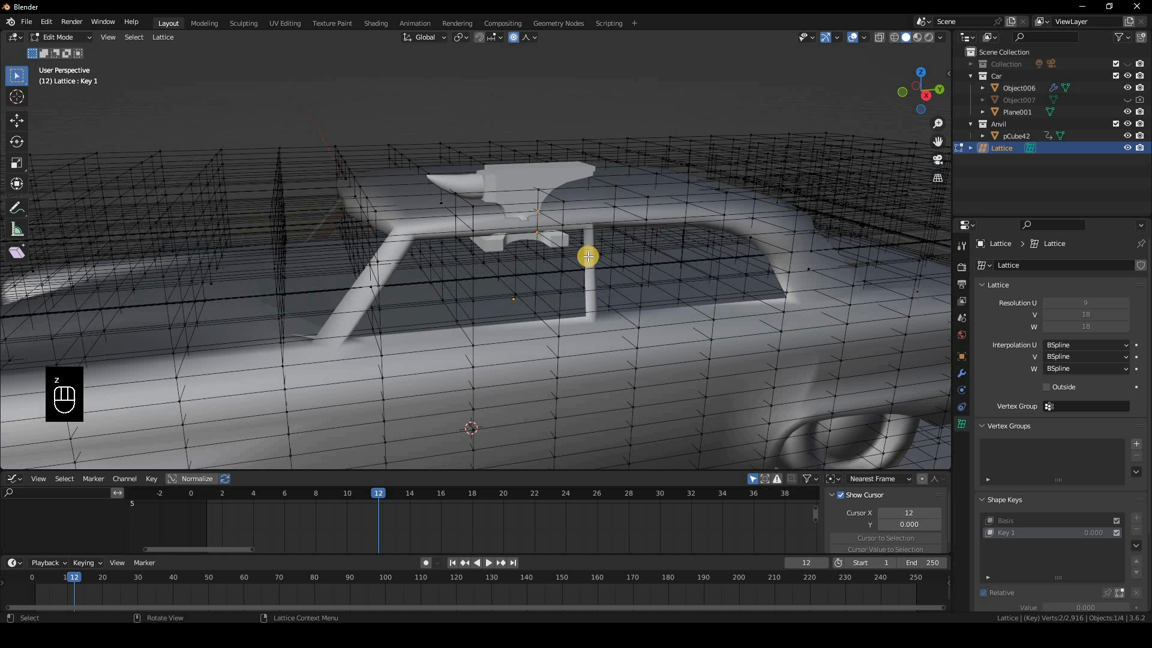
pyautogui.press('g')
pyautogui.middleClick(586, 296)
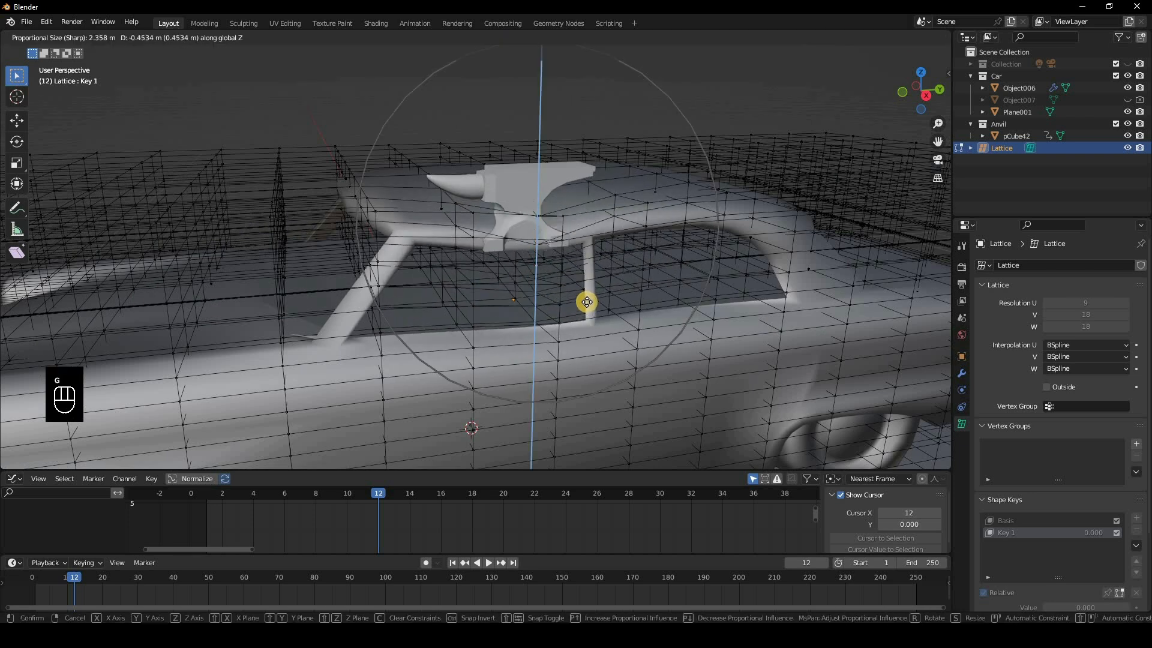
pyautogui.scroll(3, 587, 302)
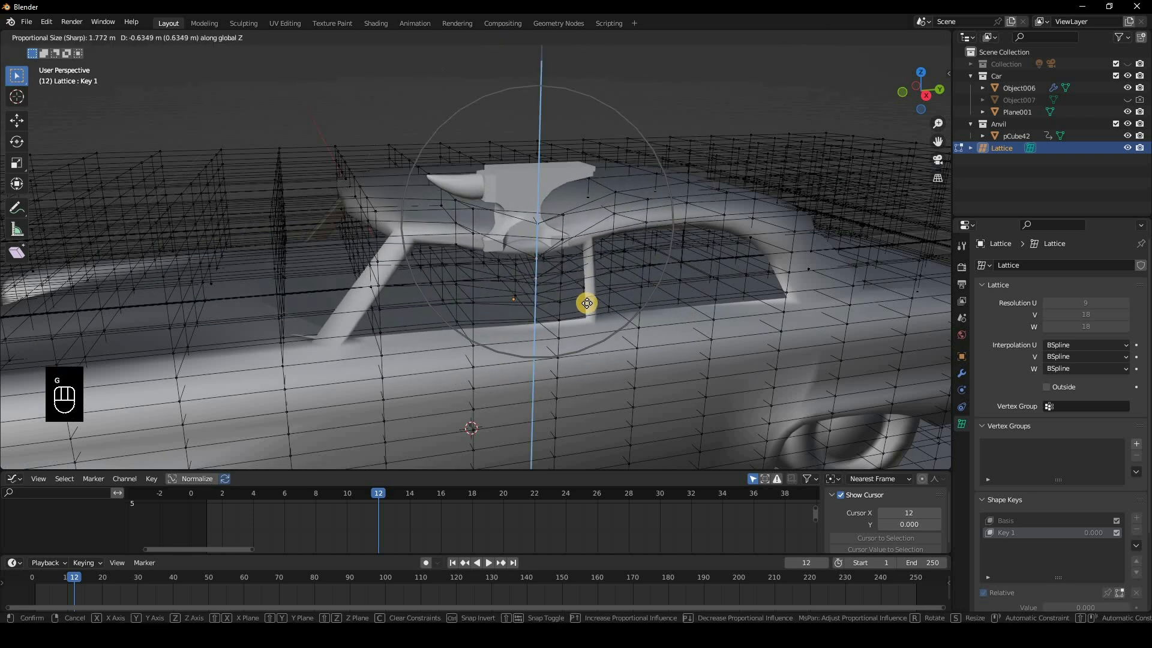
pyautogui.scroll(2, 587, 303)
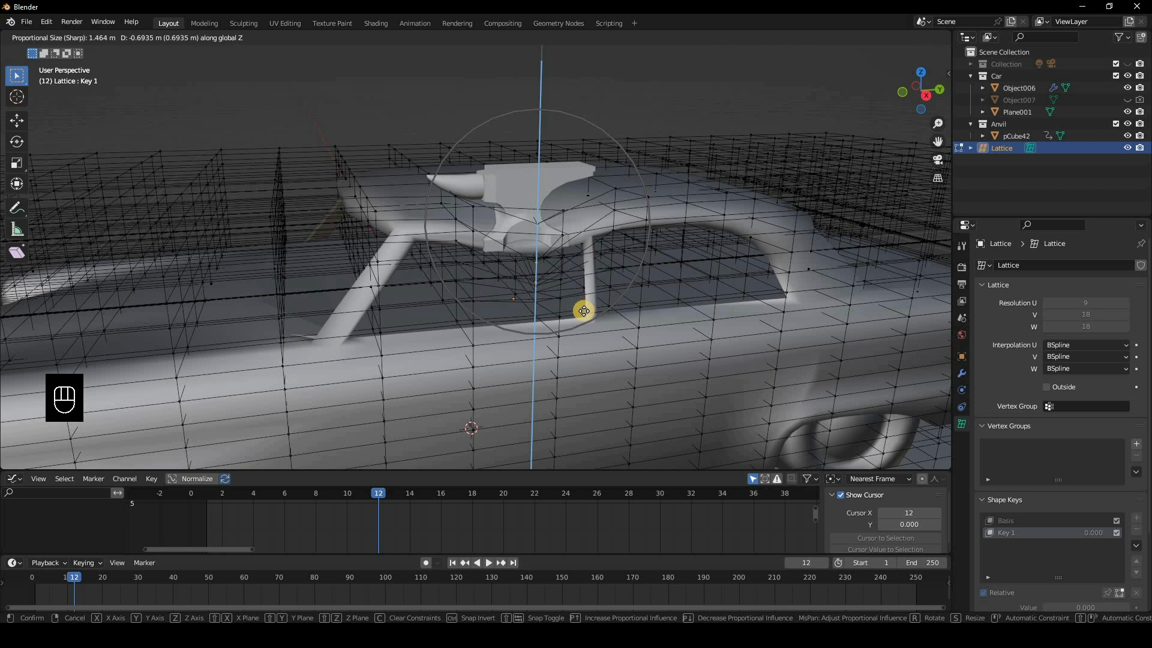
pyautogui.click(437, 508)
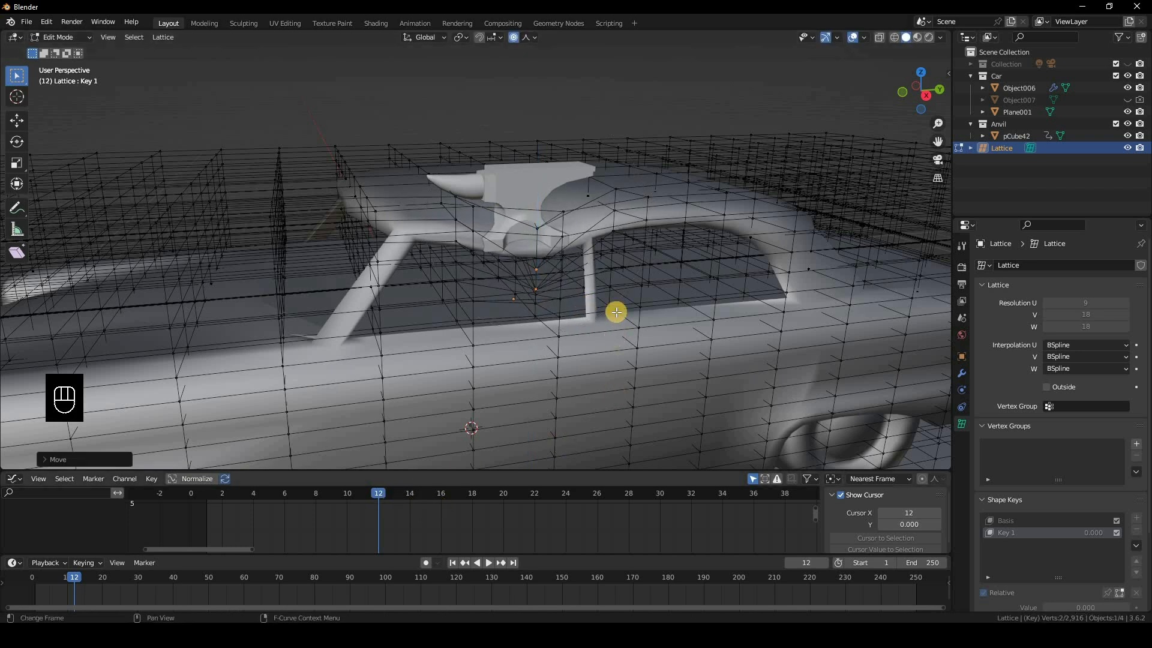
pyautogui.moveTo(705, 325); pyautogui.dragTo(617, 272, button='middle')
pyautogui.hotkey('ctrl', 'z')
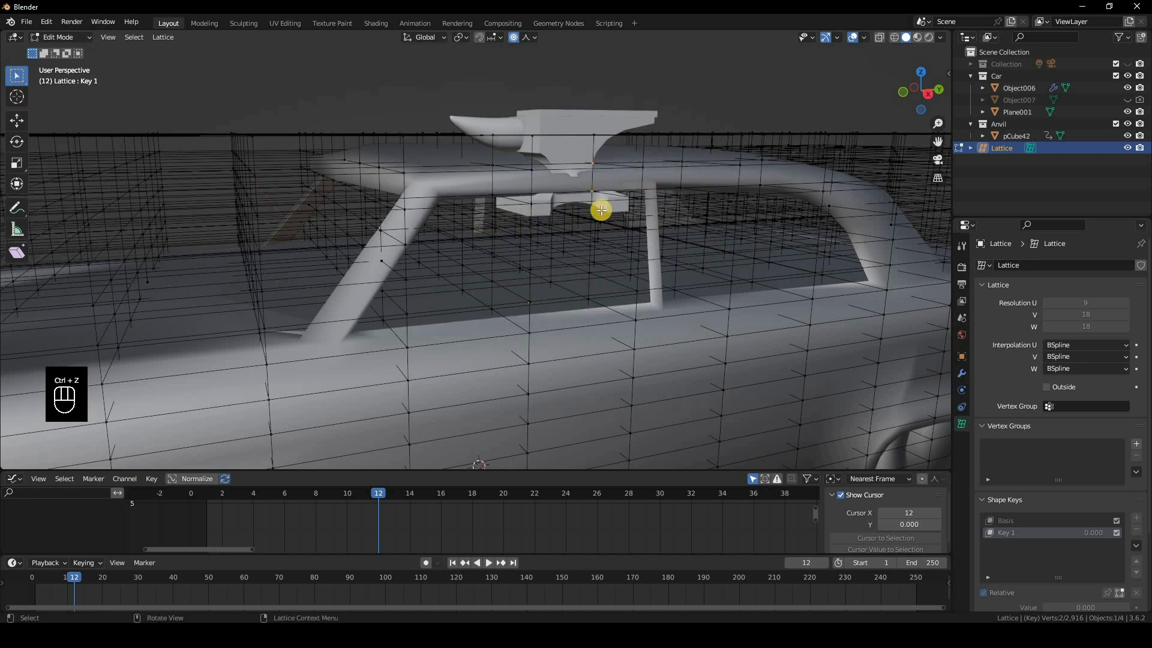
# - Try to add another lattice point near the anvil to the selection in wireframe view
pyautogui.hotkey('shift', 'z')
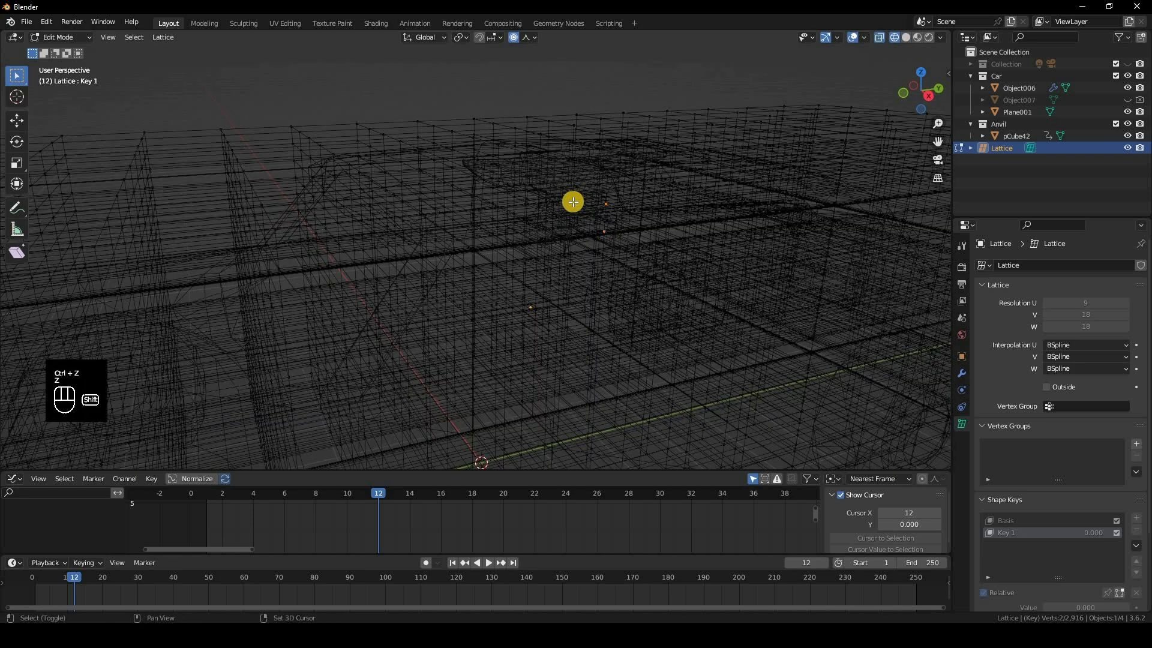
pyautogui.keyDown('shift'); pyautogui.click(573, 201); pyautogui.keyUp('shift')
pyautogui.moveTo(614, 234)
pyautogui.mouseDown(button='middle')
pyautogui.moveTo(632, 283)
pyautogui.moveTo(609, 319)
pyautogui.mouseUp(button='middle')
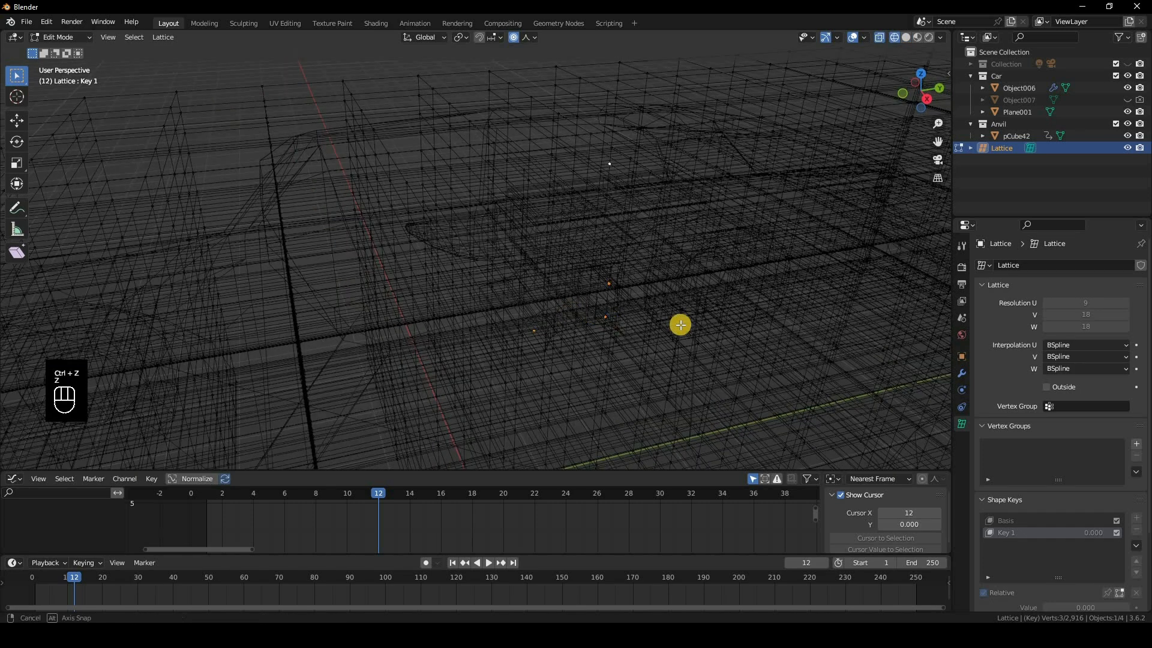
pyautogui.hotkey('ctrl', 'z')
pyautogui.press('z')
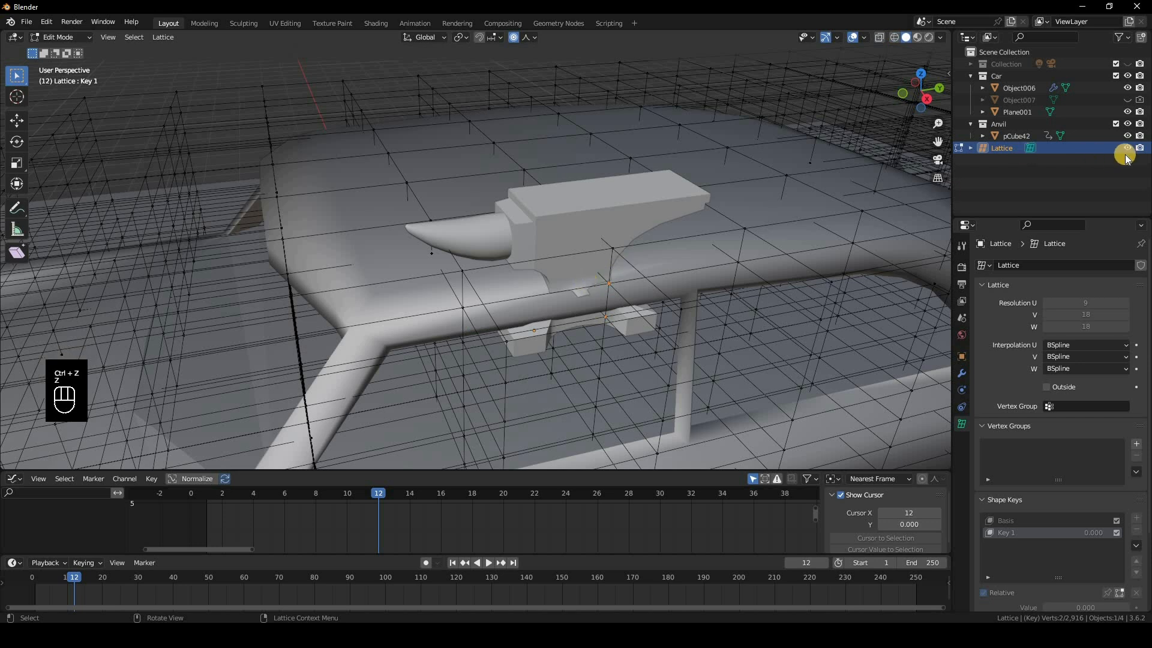
# - Lower the two selected lattice points about 1.02 m along global Z with a proportional size of 1.464 m
pyautogui.moveTo(699, 285); pyautogui.dragTo(646, 289, button='middle')
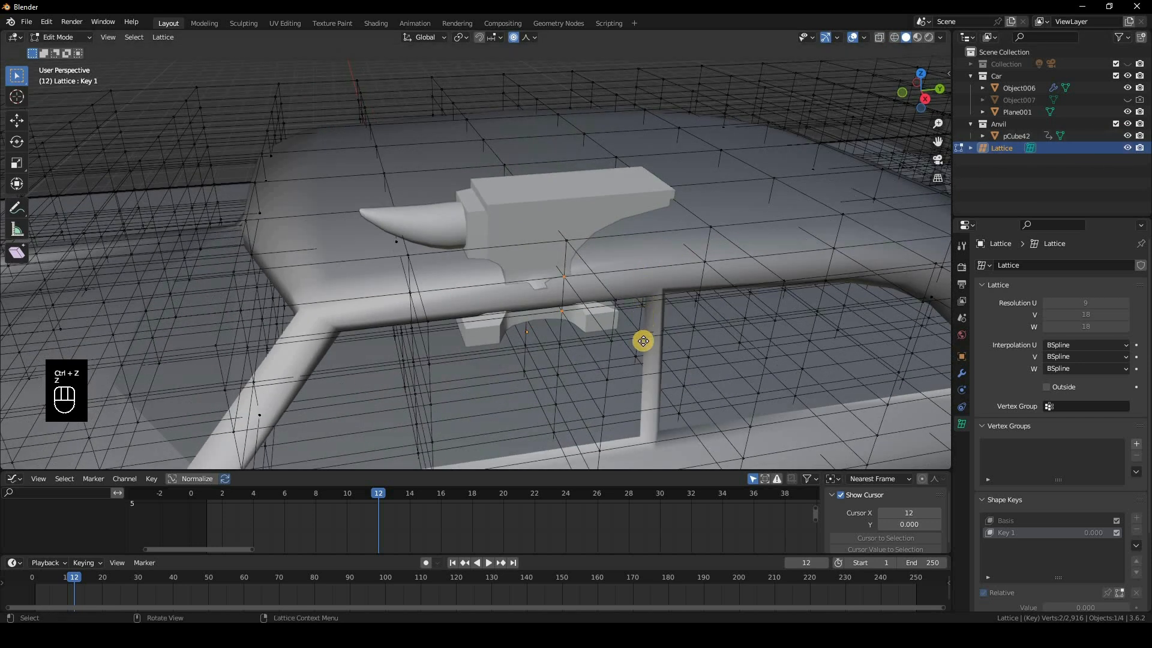
pyautogui.press('g')
pyautogui.press('z')
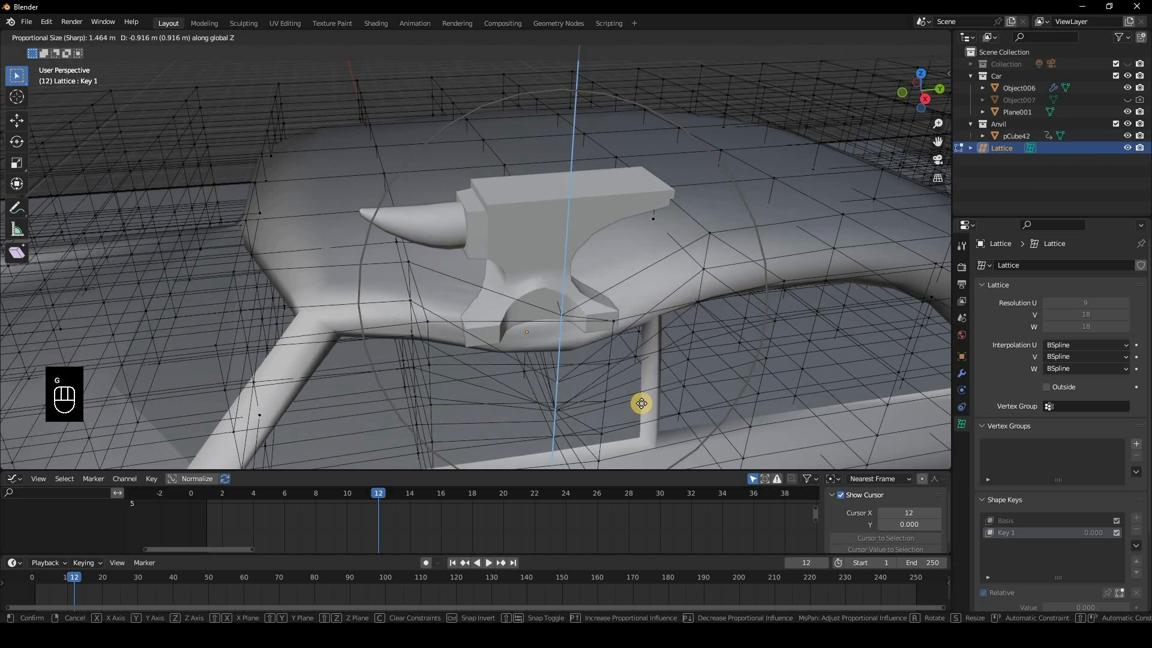
pyautogui.scroll(-1, 642, 403)
pyautogui.scroll(-2, 643, 404)
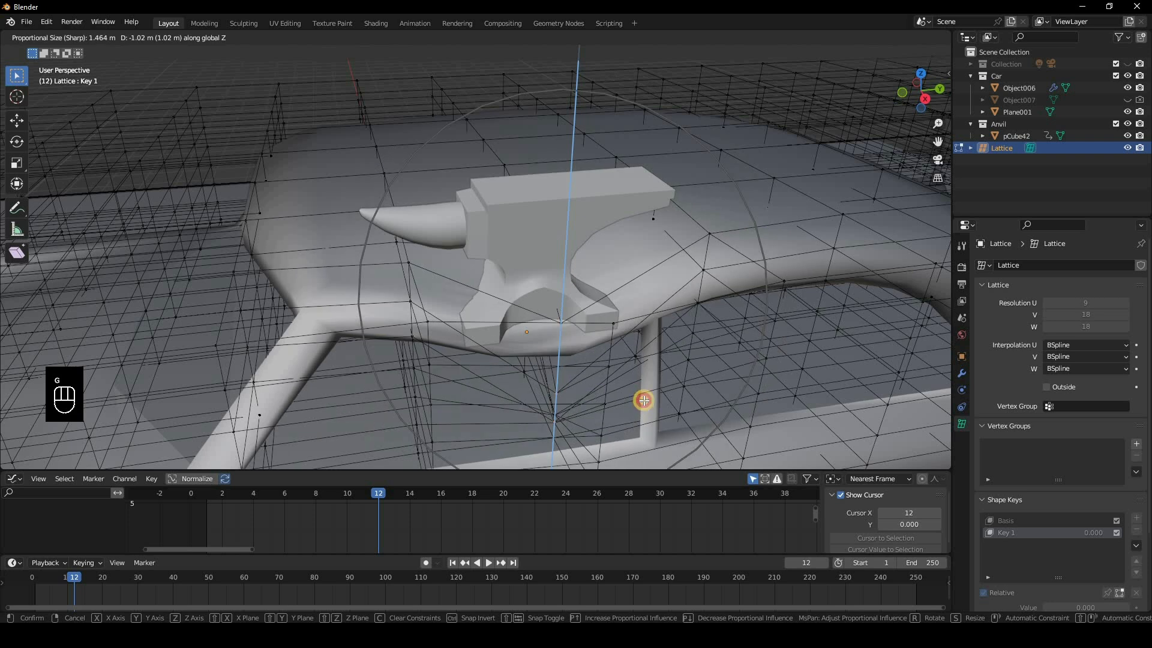
pyautogui.click(437, 547)
# - Return the lattice to Object Mode and hide it in the viewport so the whole car can be viewed
pyautogui.scroll(-5, 668, 332)
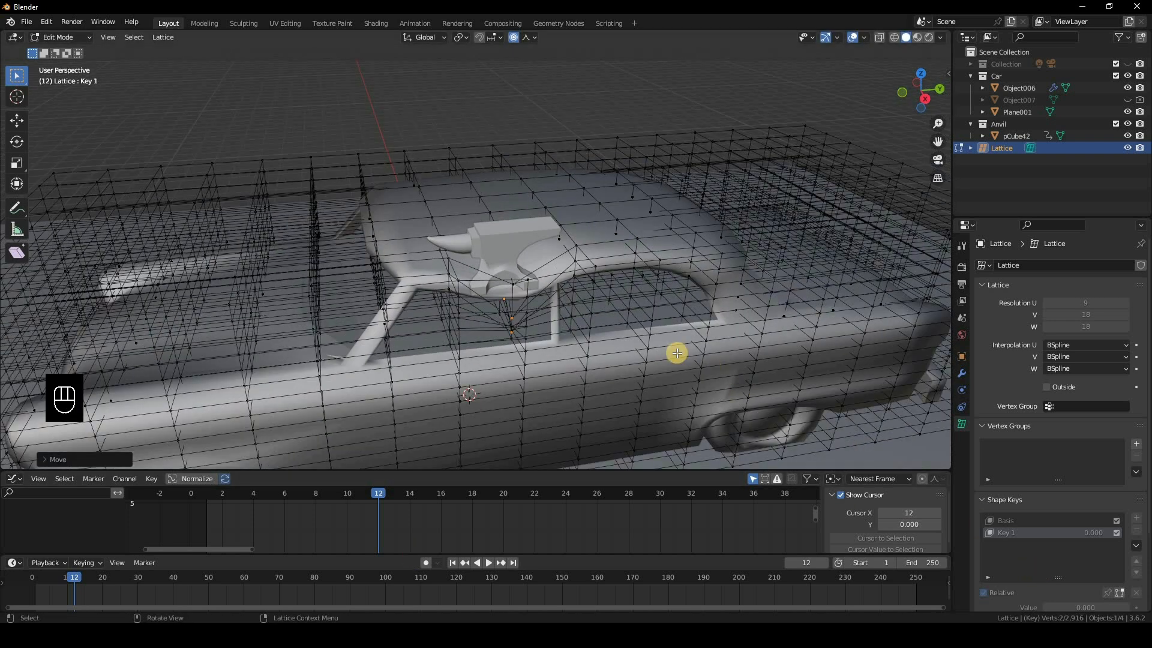
pyautogui.scroll(-4, 612, 345)
pyautogui.press('Tab')
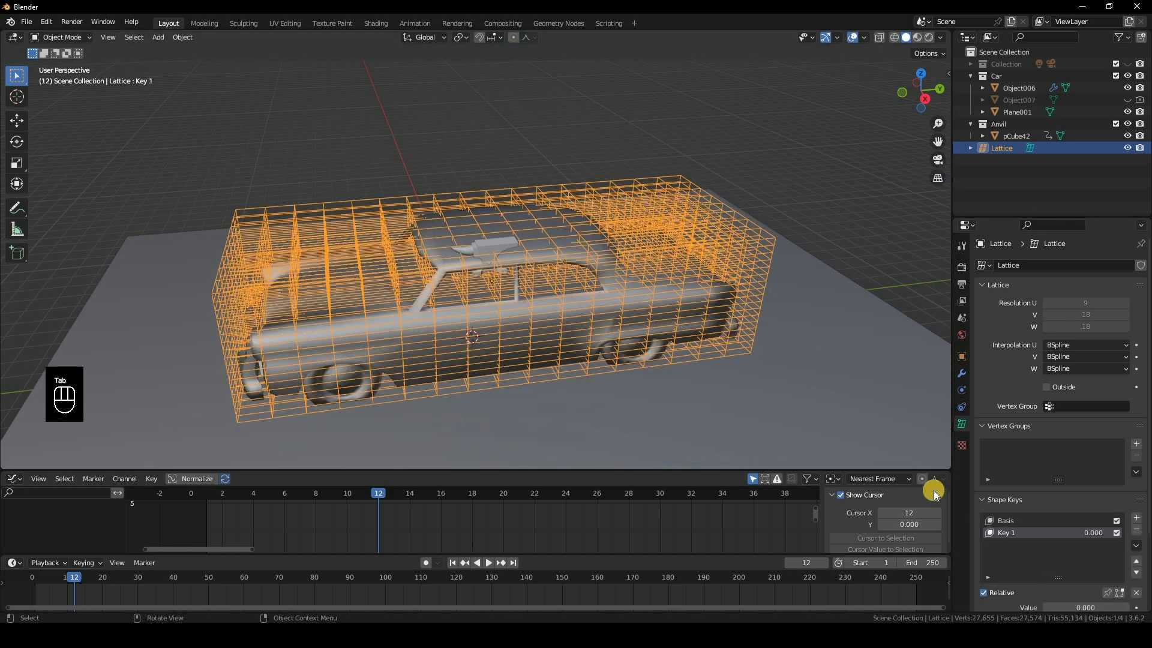
pyautogui.click(1128, 148)
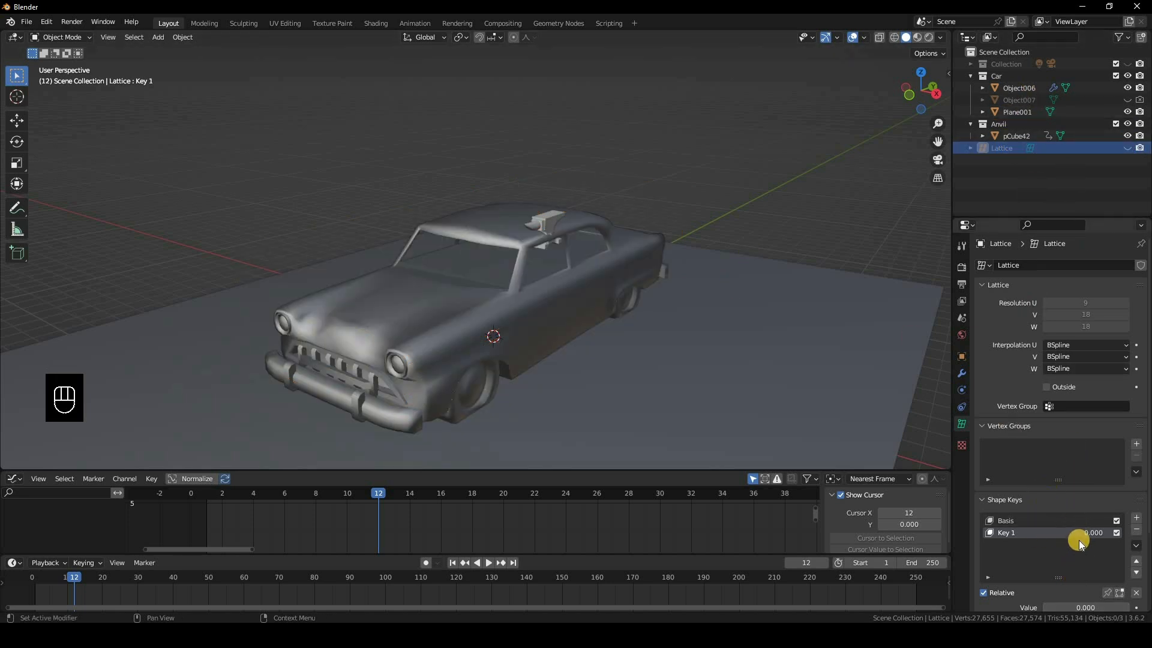
# - Preview the roof dent at frame 12 by raising the lattice's Key 1 value to 1.000 and returning it to 0
pyautogui.scroll(-3, 1062, 536)
pyautogui.moveTo(576, 382); pyautogui.dragTo(684, 251)
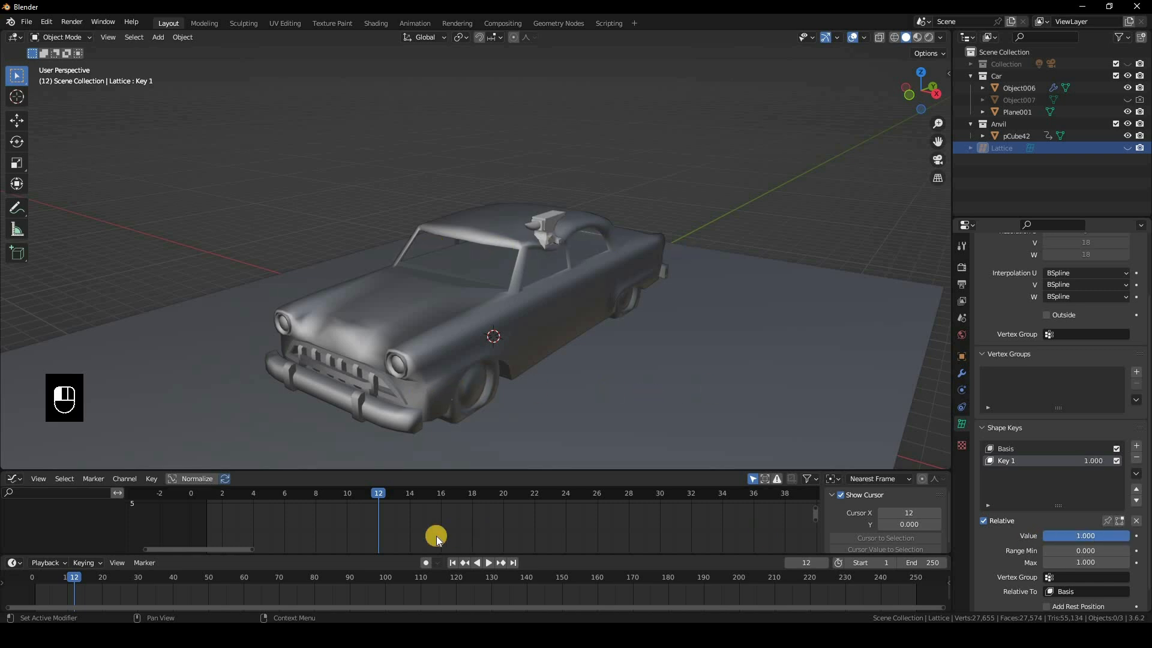
pyautogui.moveTo(437, 537); pyautogui.dragTo(379, 493)
pyautogui.press('space')
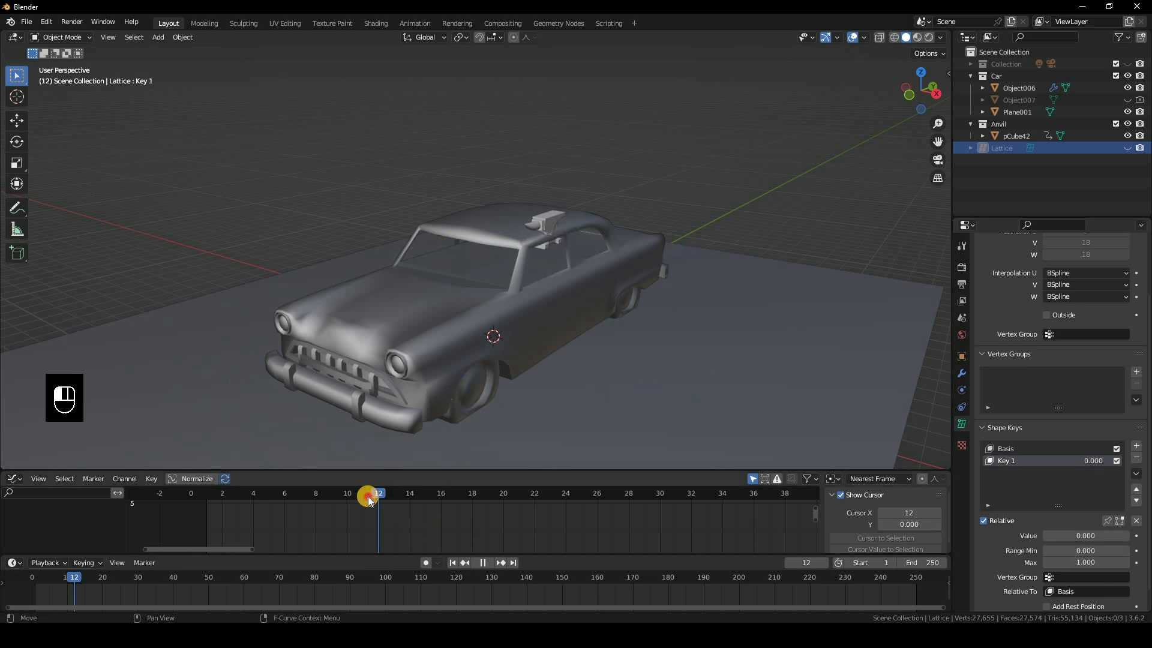
# - Keyframe the lattice's Key 1 value at 0 on frame 11 and 1.000 on frame 12, and scrub back to check the dent
pyautogui.click(368, 497)
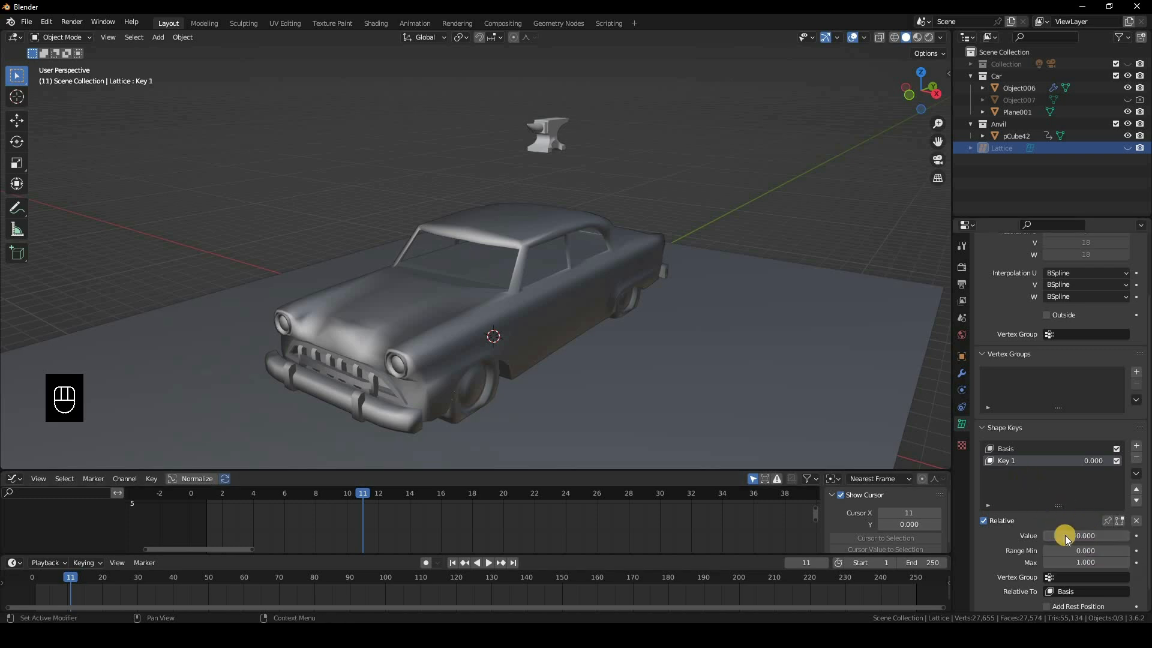
pyautogui.press('i')
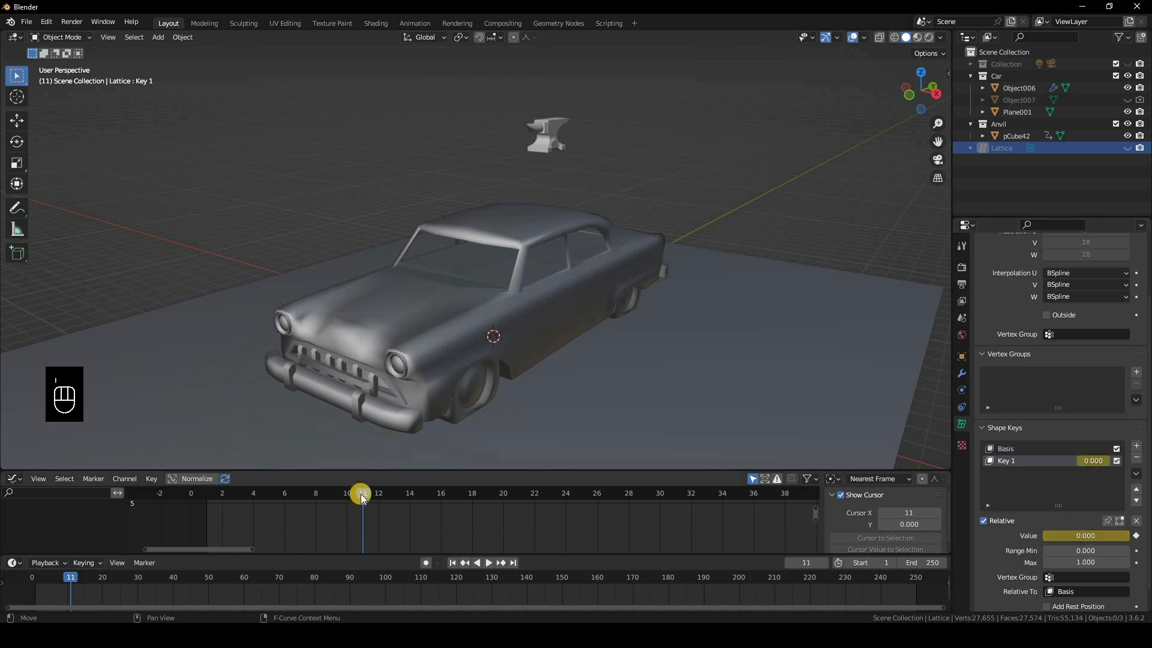
pyautogui.click(373, 498)
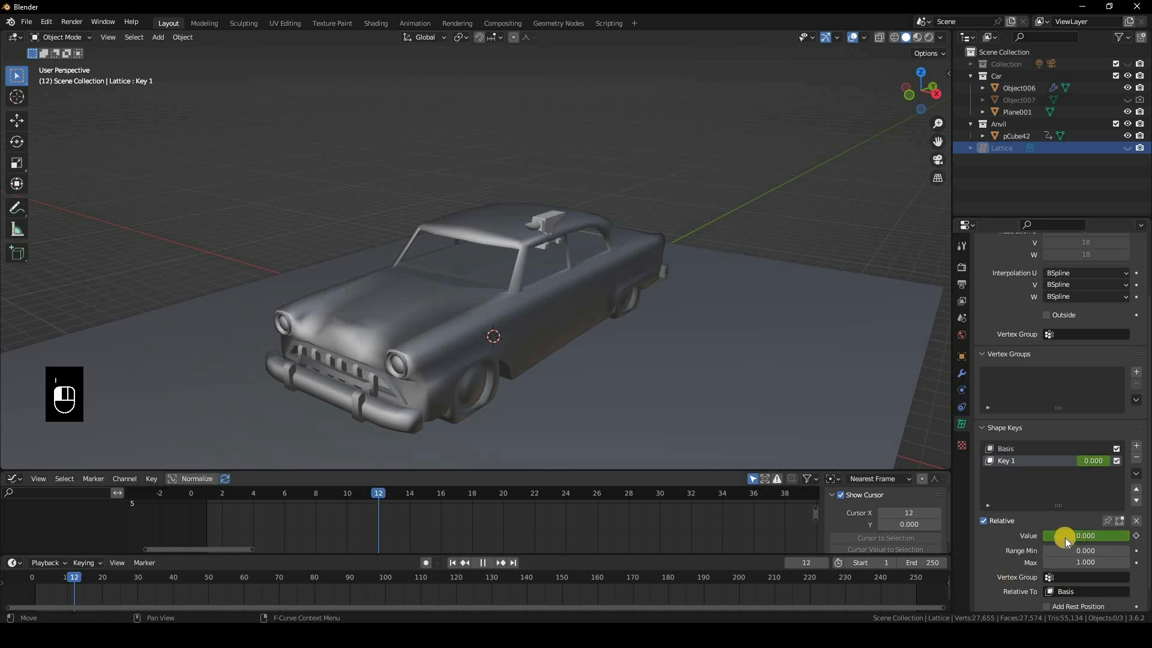
pyautogui.moveTo(1077, 535); pyautogui.dragTo(1136, 535)
pyautogui.click(1136, 536)
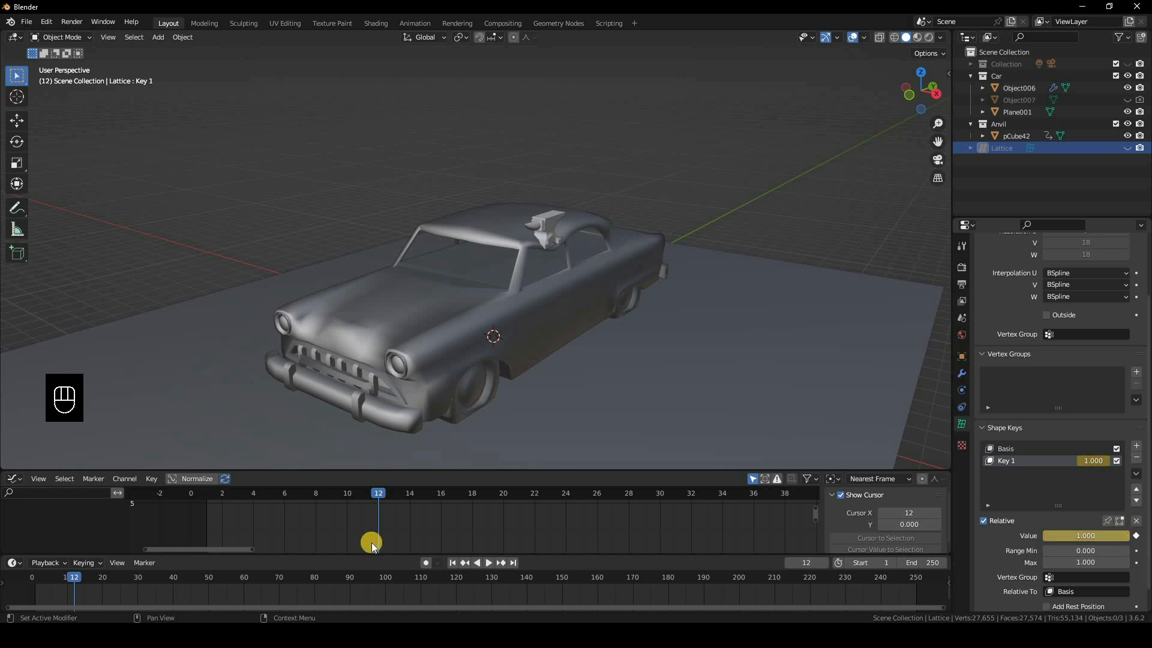
pyautogui.click(366, 498)
pyautogui.moveTo(370, 503); pyautogui.dragTo(209, 534)
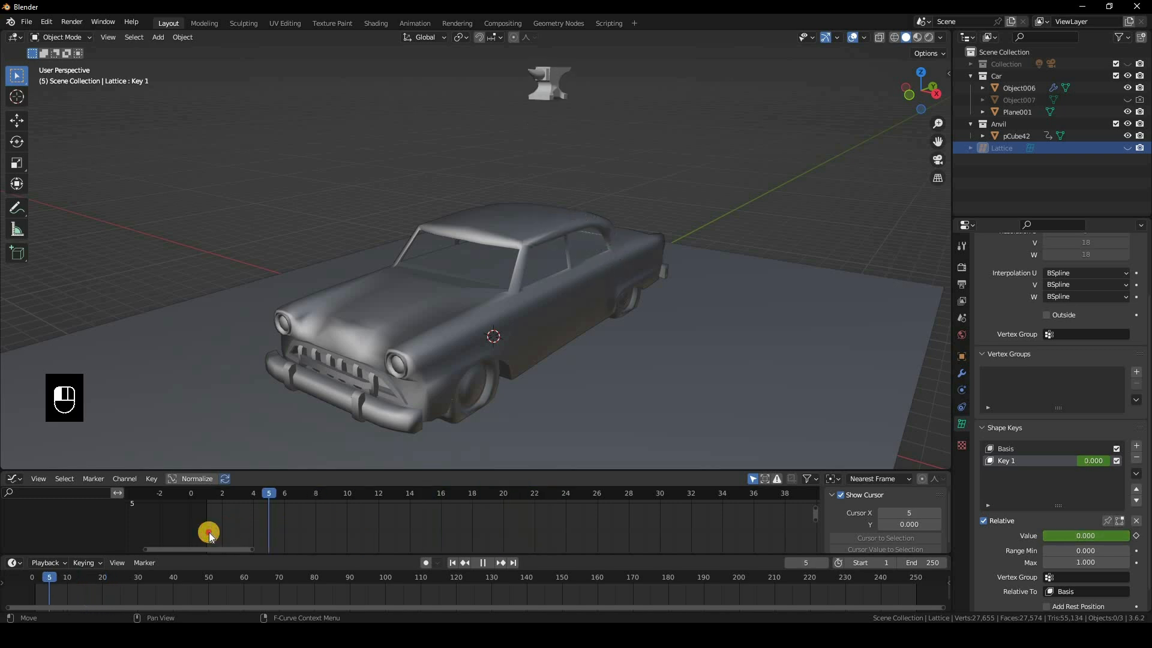
# - Select the car body, go to frame 11 and show its object transform properties
pyautogui.click(517, 323)
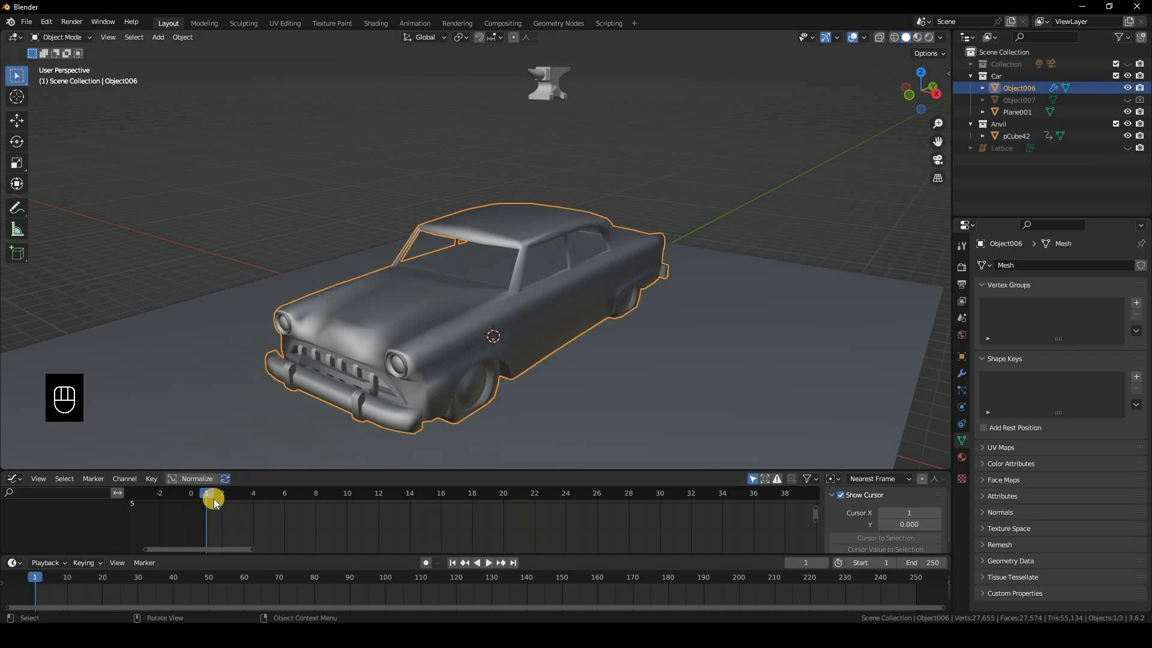
pyautogui.moveTo(377, 502); pyautogui.dragTo(368, 498)
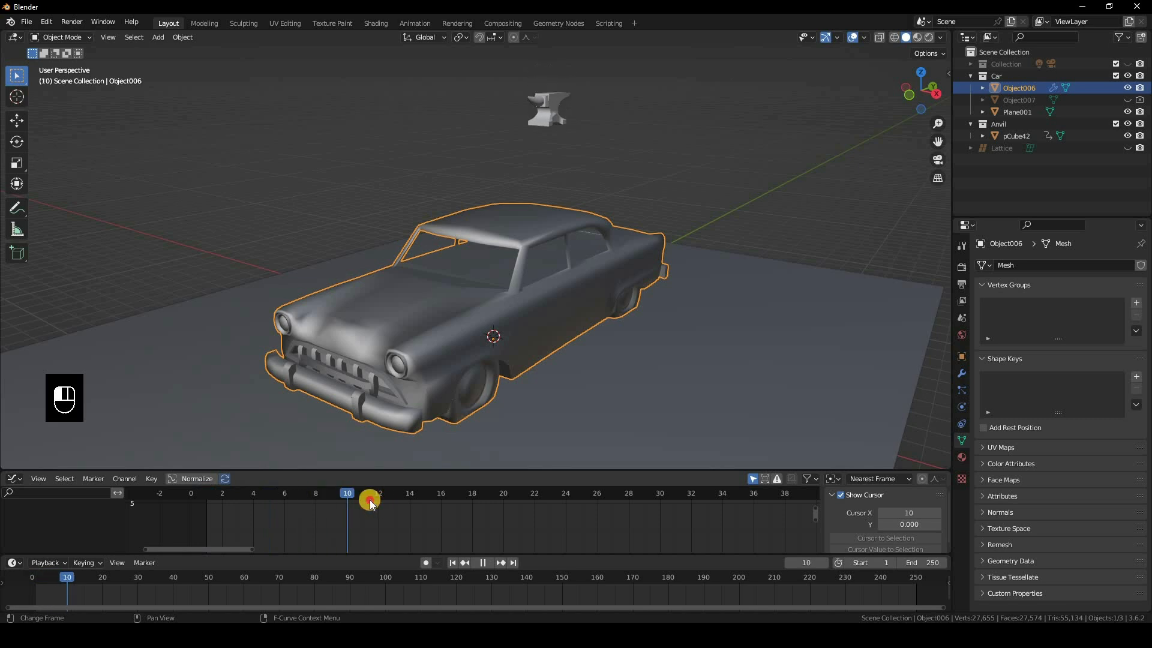
pyautogui.click(962, 357)
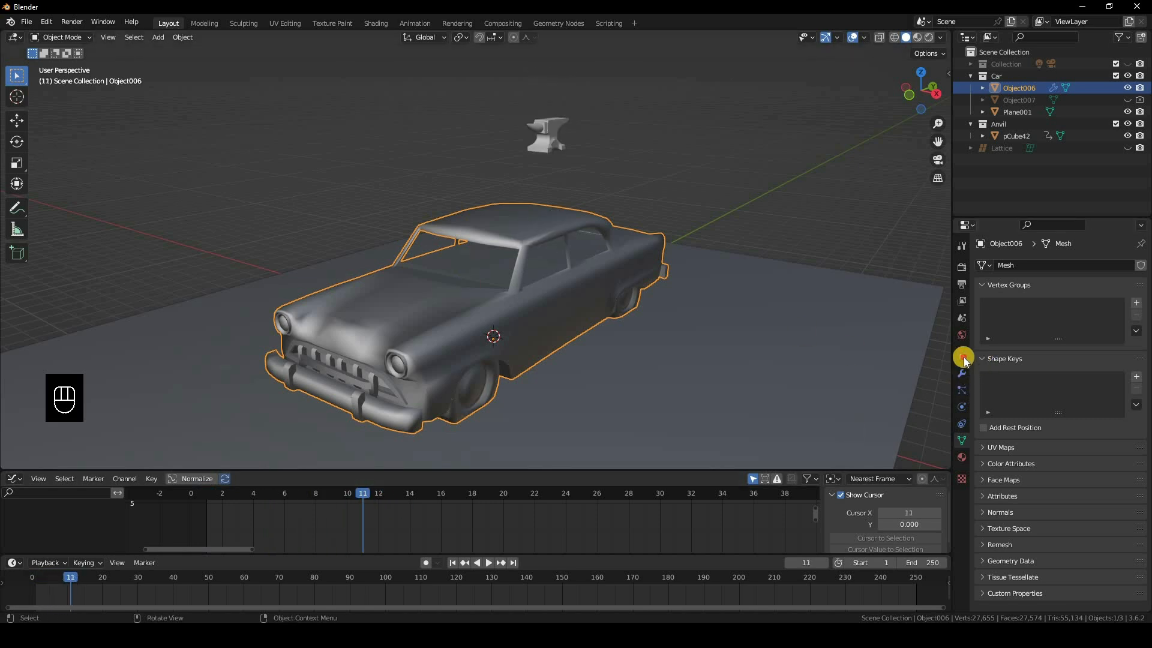
# - Try tilting the car body 2° about the Y axis and return its rotation to 0°
pyautogui.click(1115, 355)
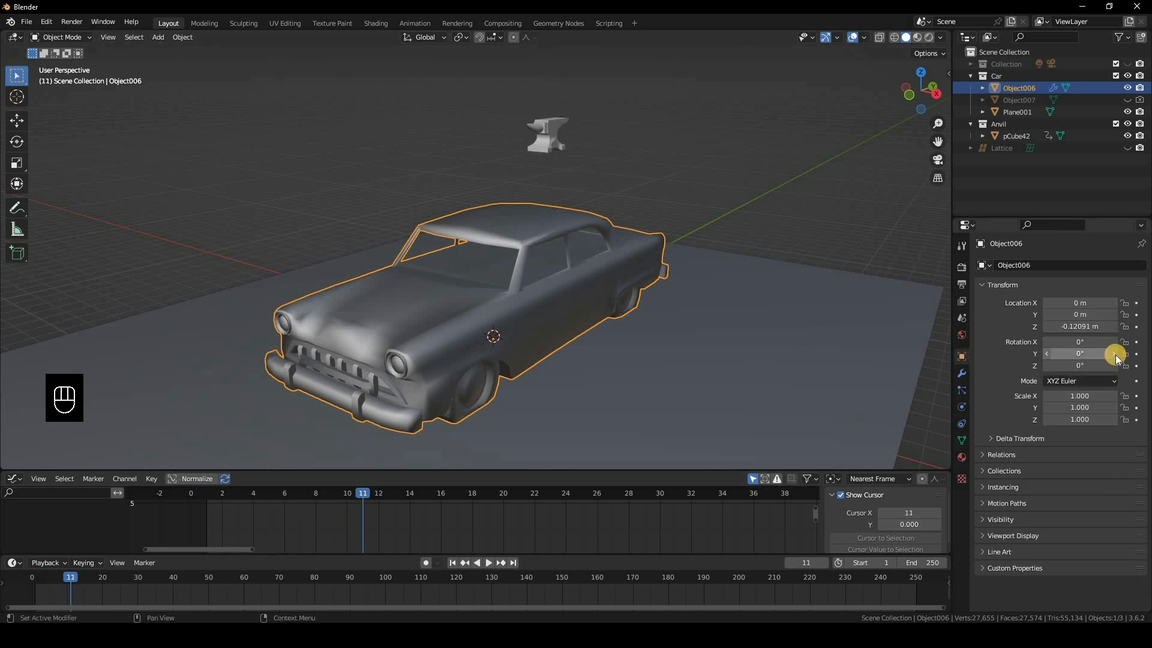
pyautogui.click(1114, 355)
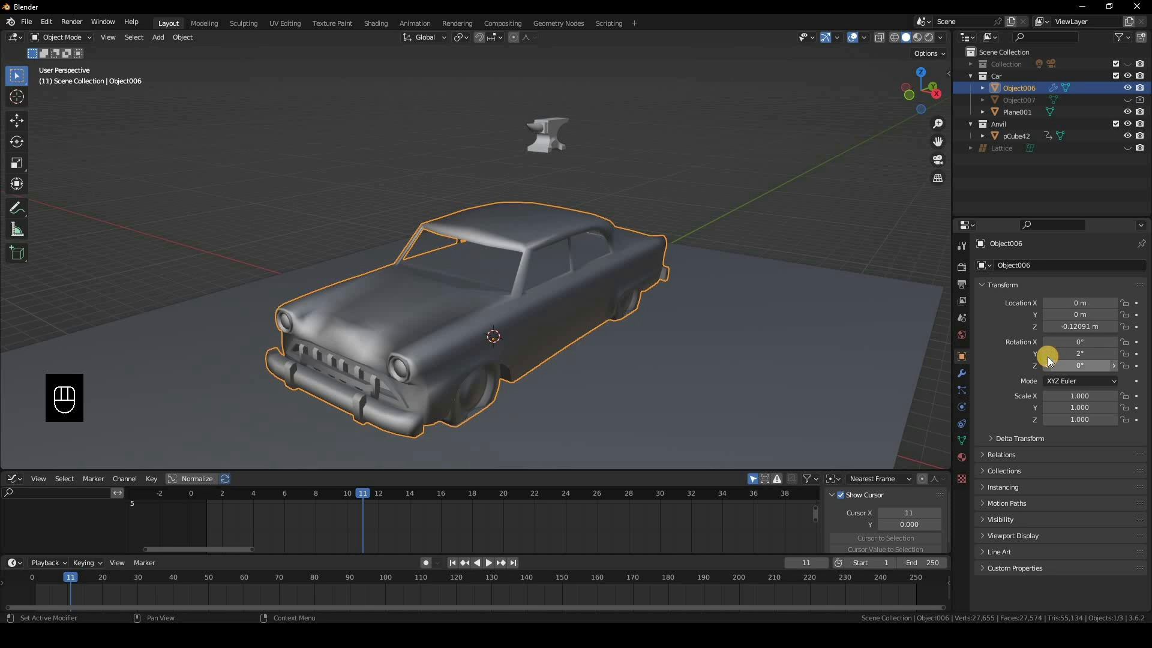
pyautogui.click(1048, 357)
pyautogui.click(1115, 356)
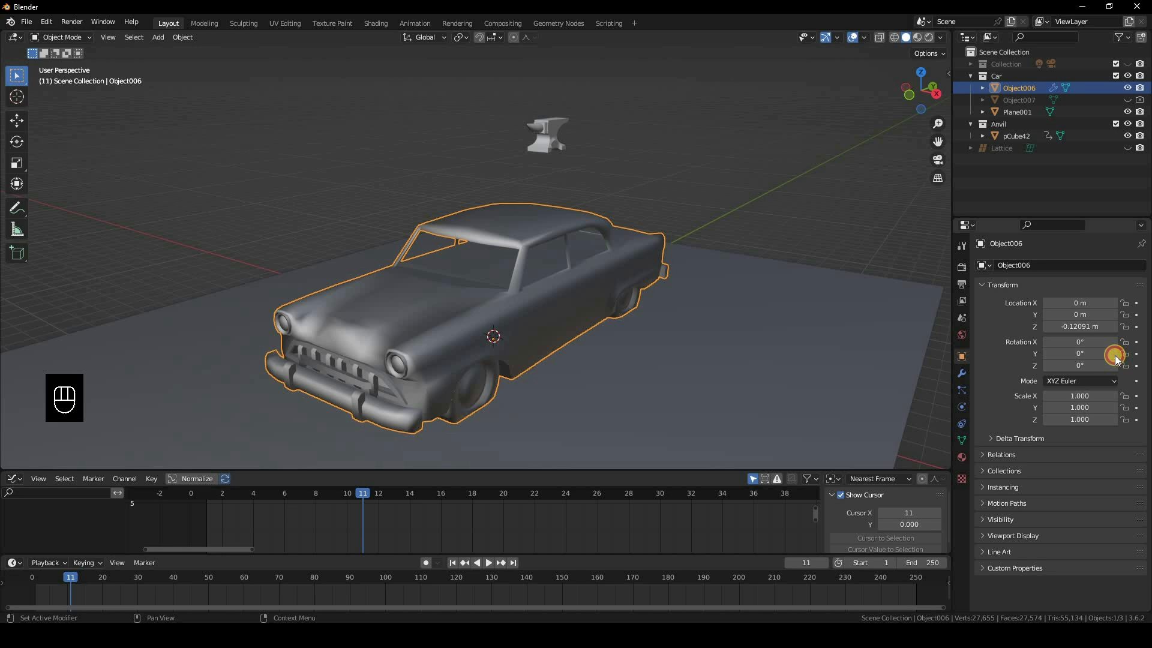
pyautogui.click(1114, 355)
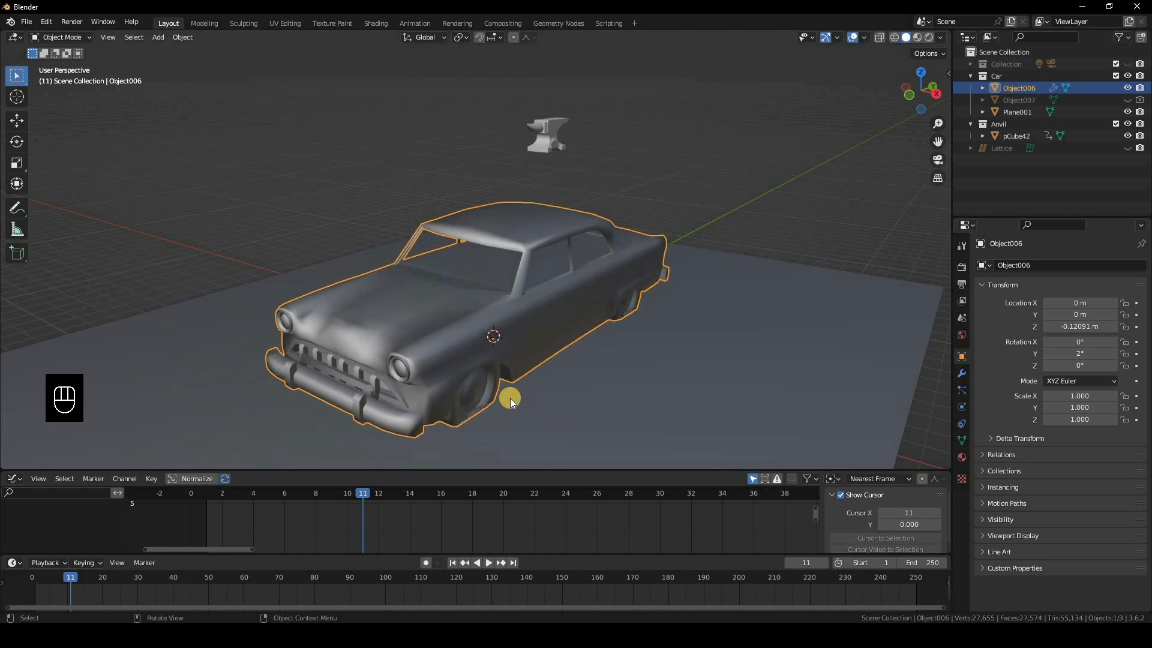
pyautogui.click(1049, 351)
pyautogui.click(1050, 352)
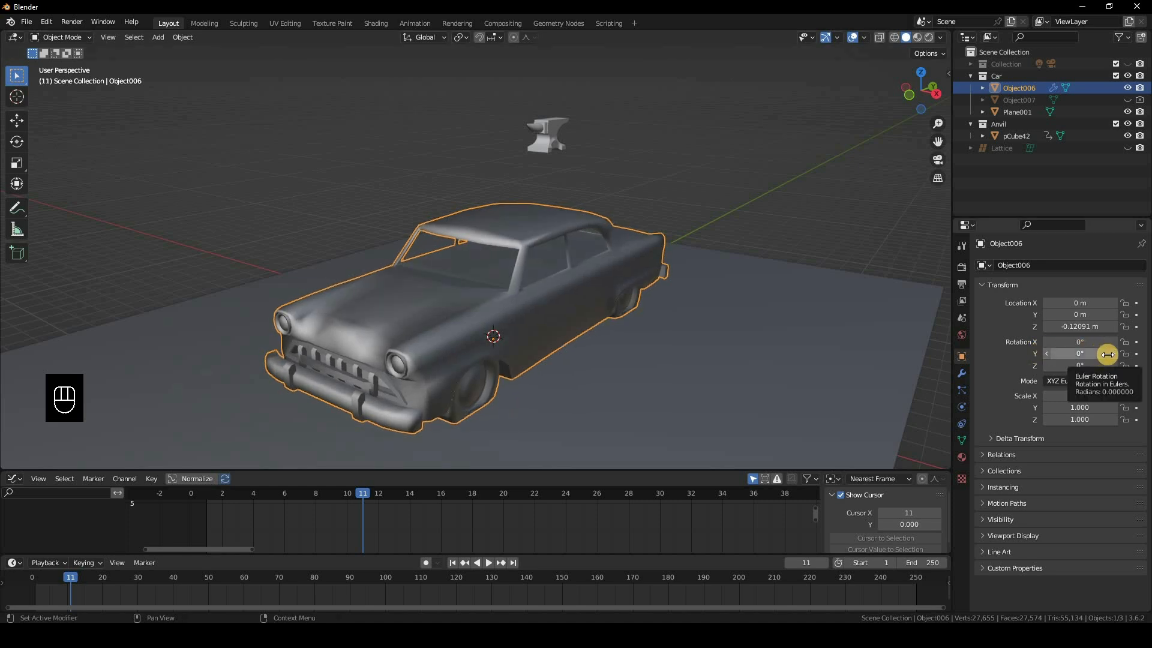
# - Keyframe the car body's Y rotation at 0° on frame 11 and 2° on frame 12
pyautogui.click(1137, 354)
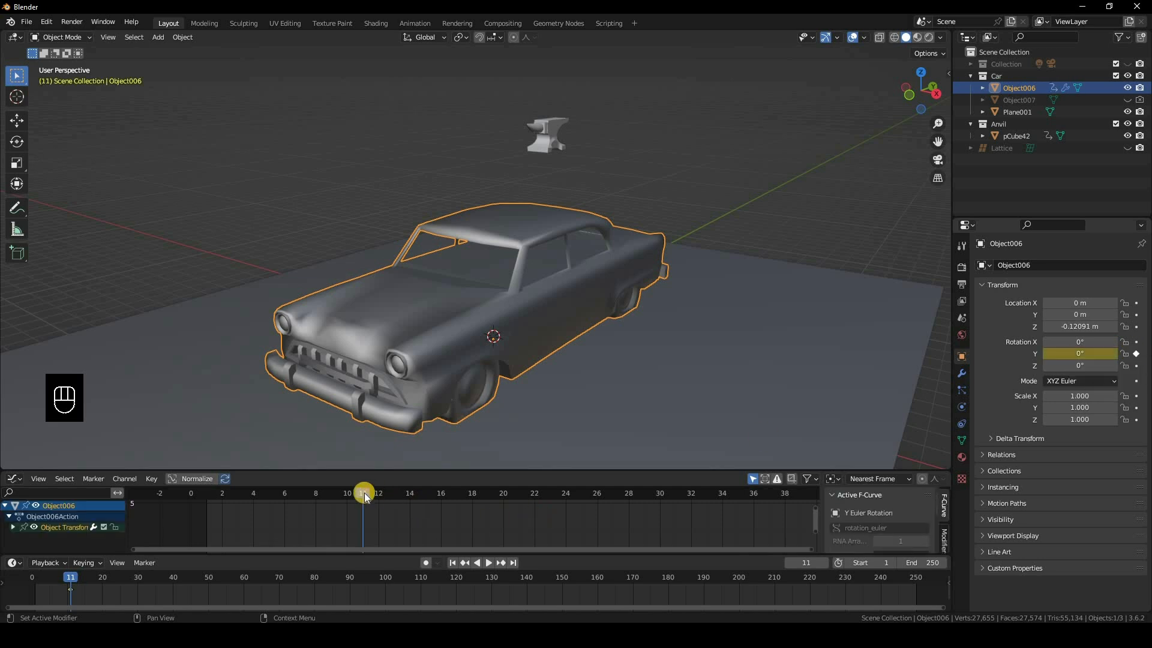
pyautogui.press('space')
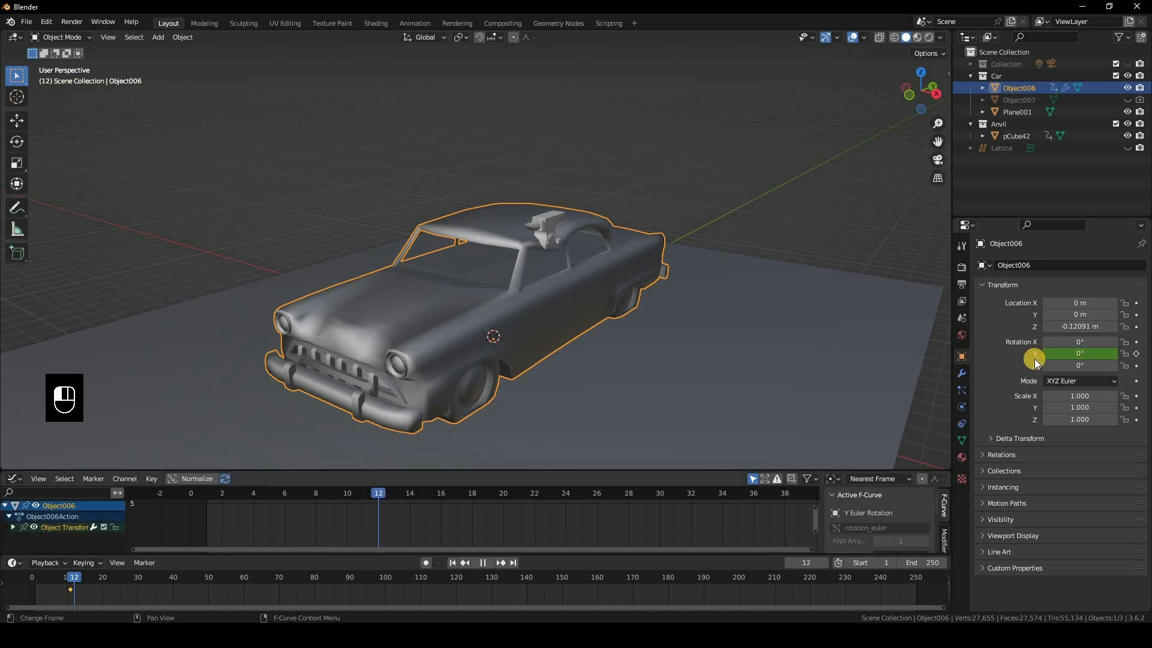
pyautogui.press('space')
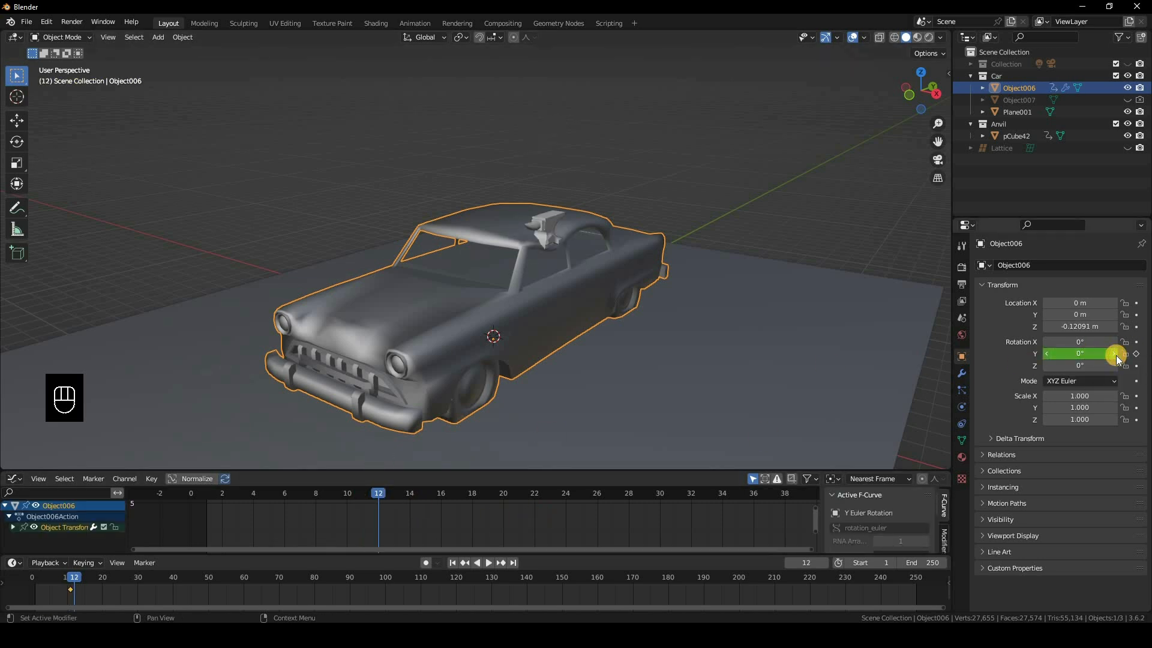
pyautogui.click(1115, 355)
pyautogui.click(1116, 354)
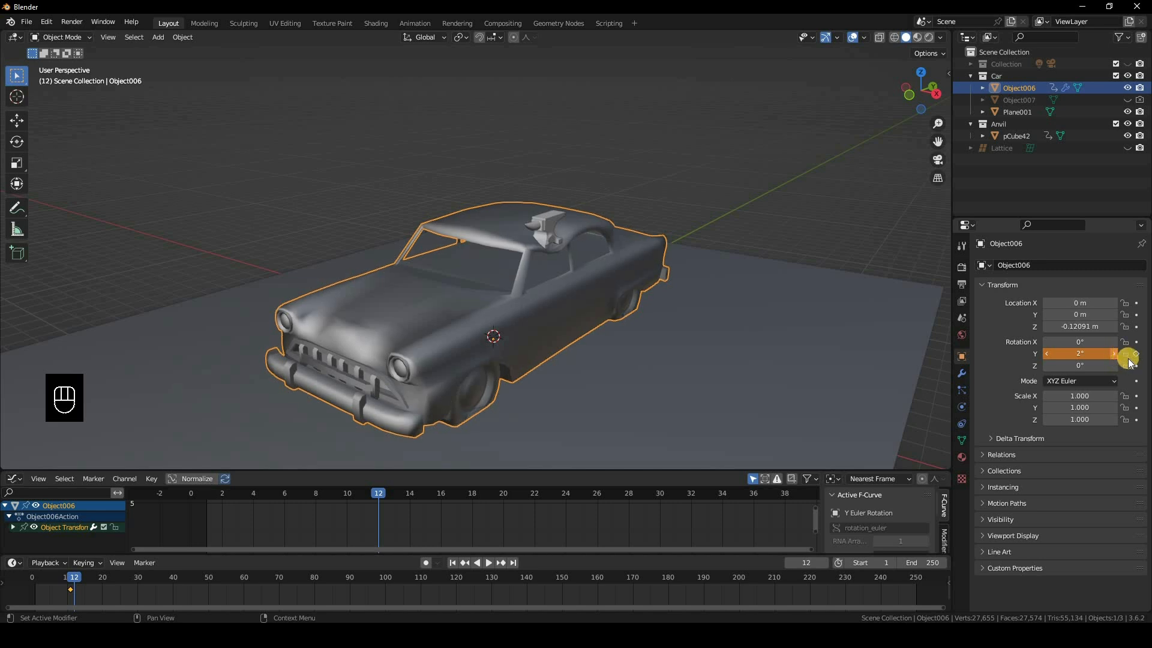
pyautogui.click(1136, 355)
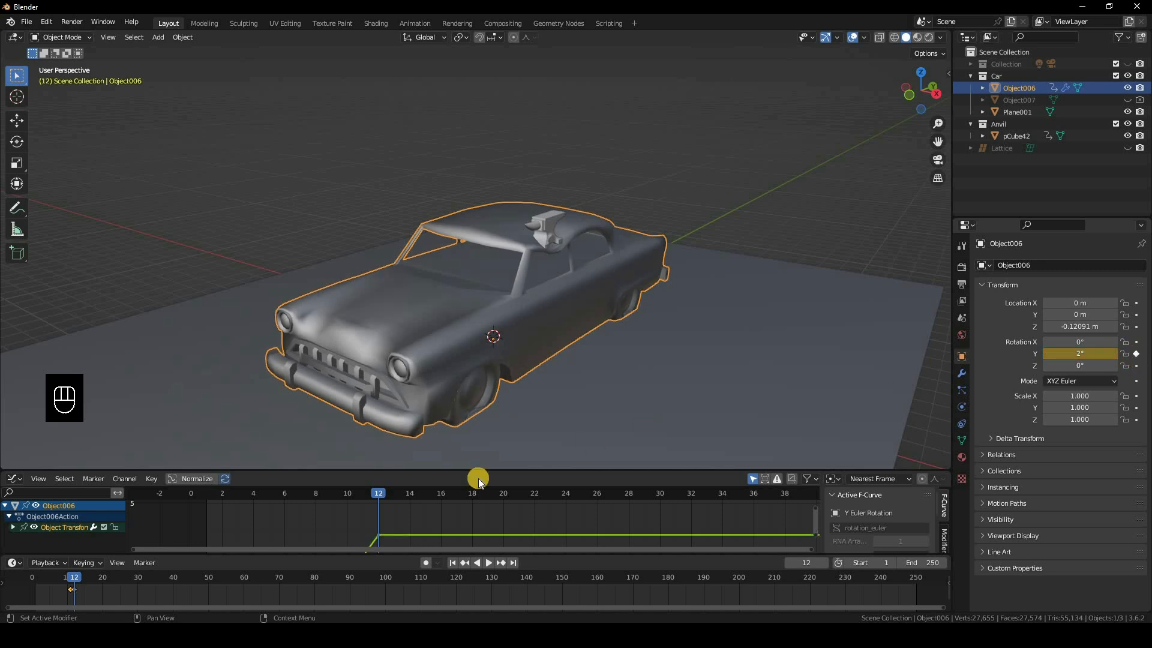
# - Set the car body's Y rotation to 0° on frame 13 and keyframe it
pyautogui.scroll(-2, 391, 521)
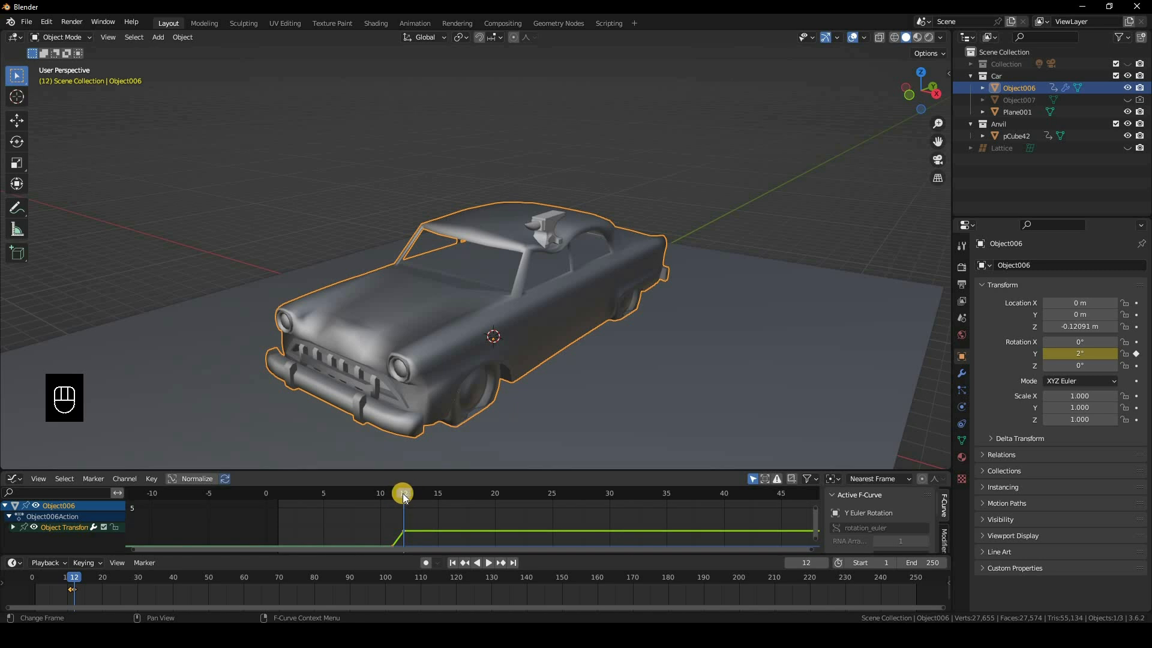
pyautogui.click(413, 492)
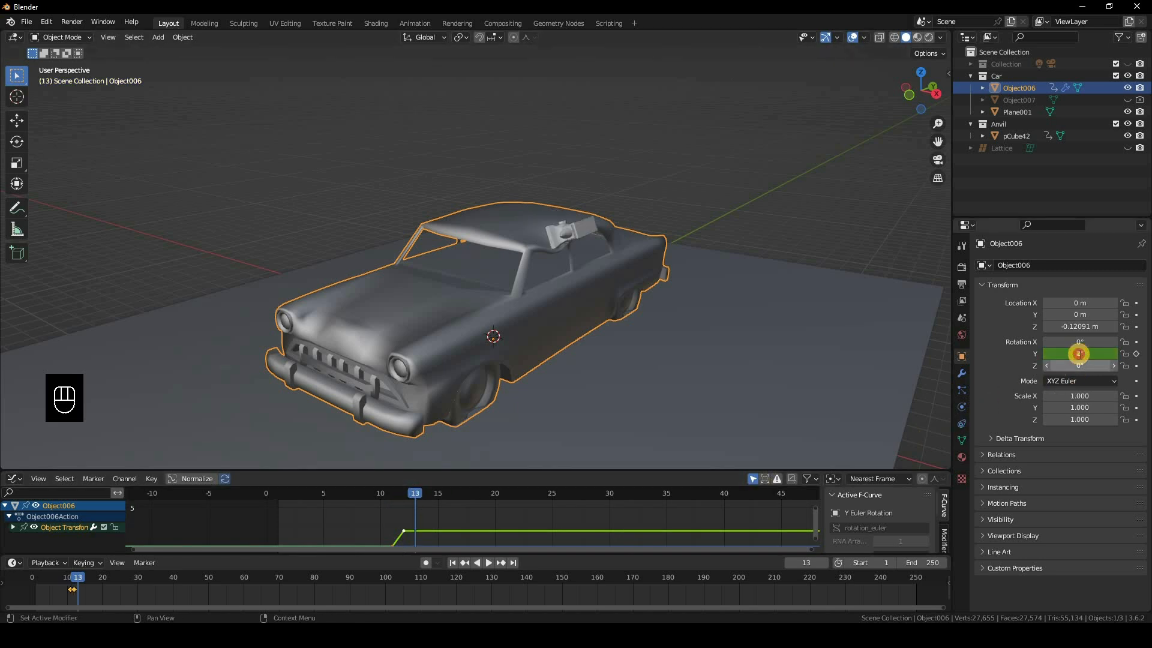
pyautogui.click(1078, 355)
pyautogui.press('Return')
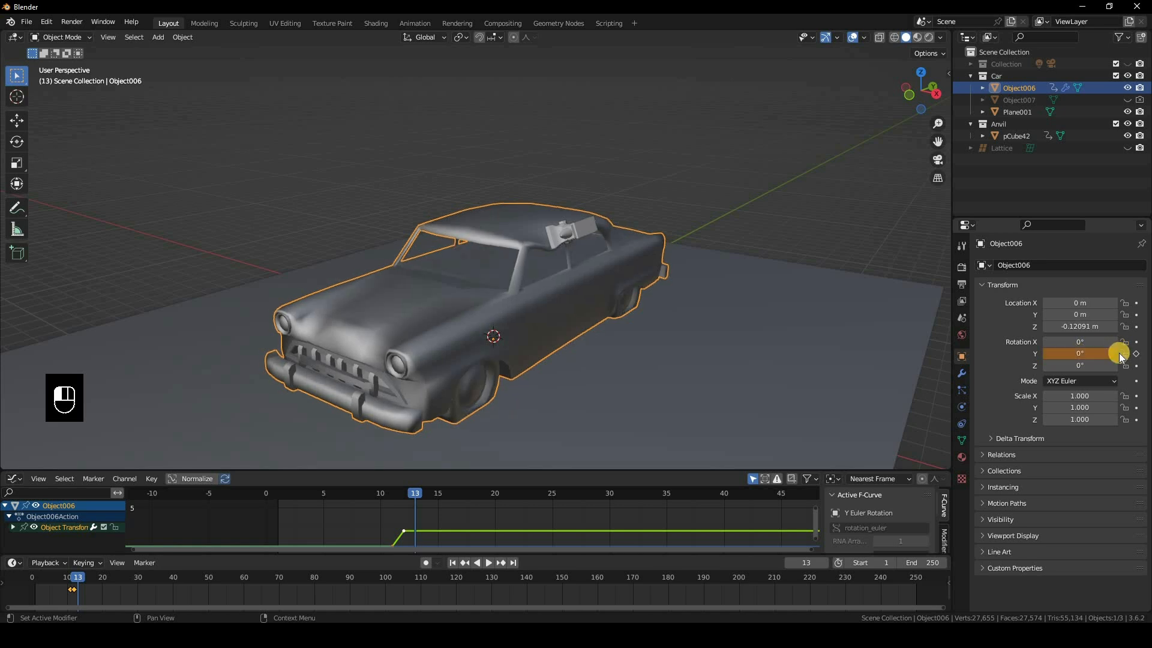
pyautogui.press('i')
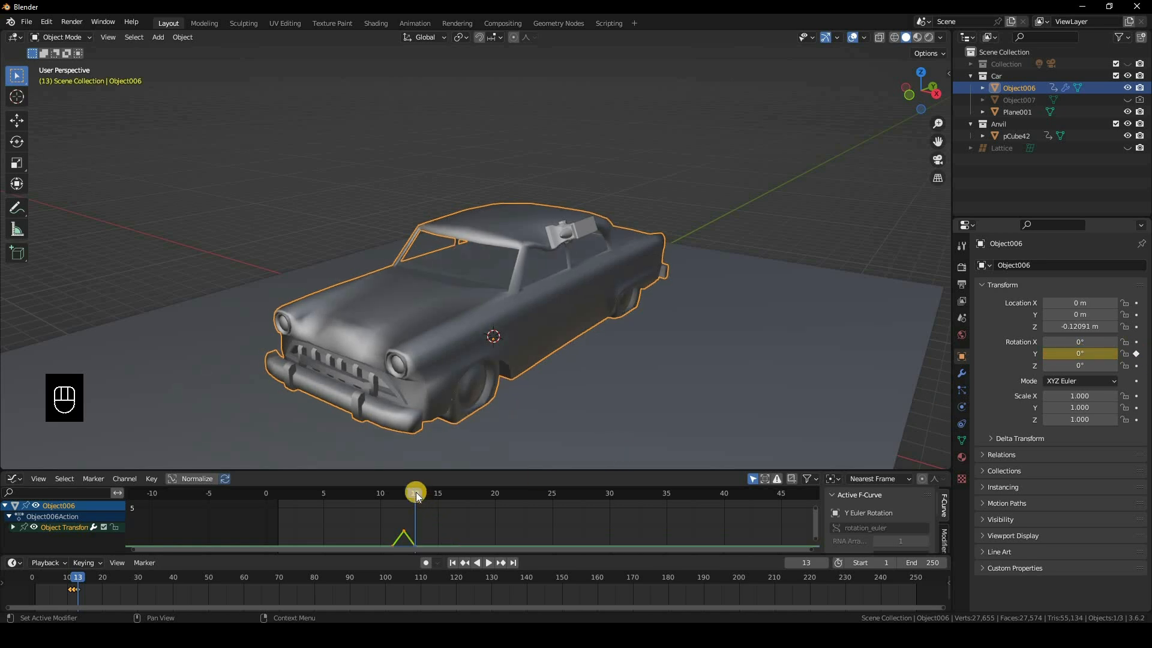
# - Scrub around frame 12 to review the car's tilt on impact and its rotation curve
pyautogui.click(403, 493)
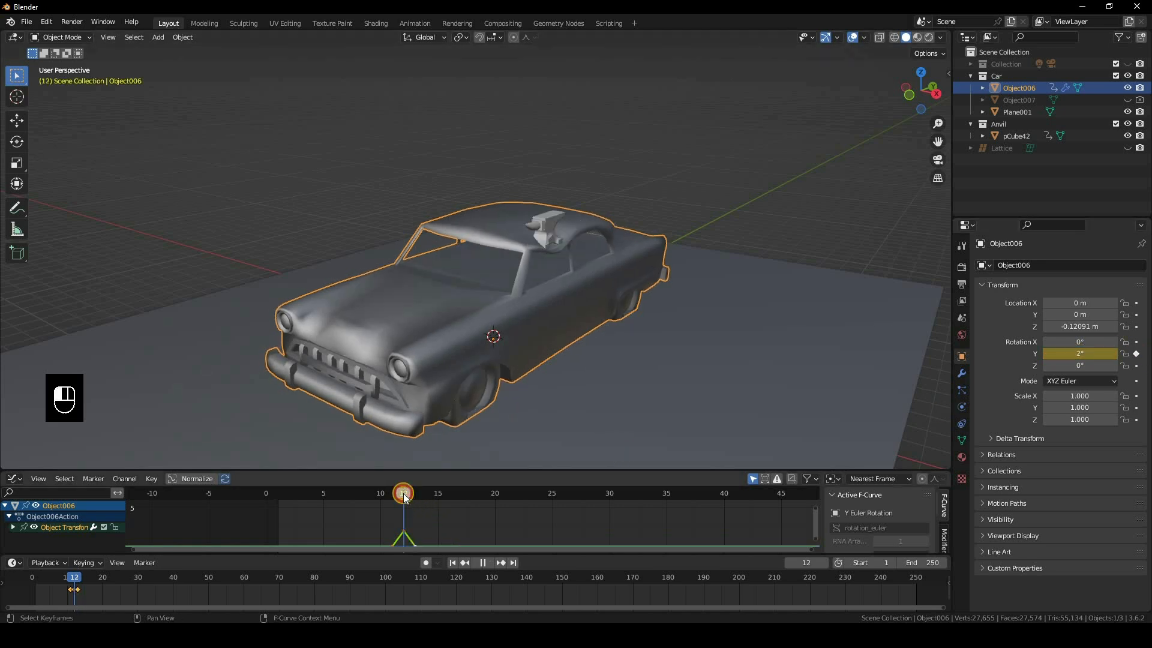
pyautogui.moveTo(407, 498)
pyautogui.mouseDown()
pyautogui.moveTo(426, 496)
pyautogui.moveTo(399, 493)
pyautogui.mouseUp()
pyautogui.click(349, 545)
pyautogui.moveTo(348, 545); pyautogui.dragTo(407, 531)
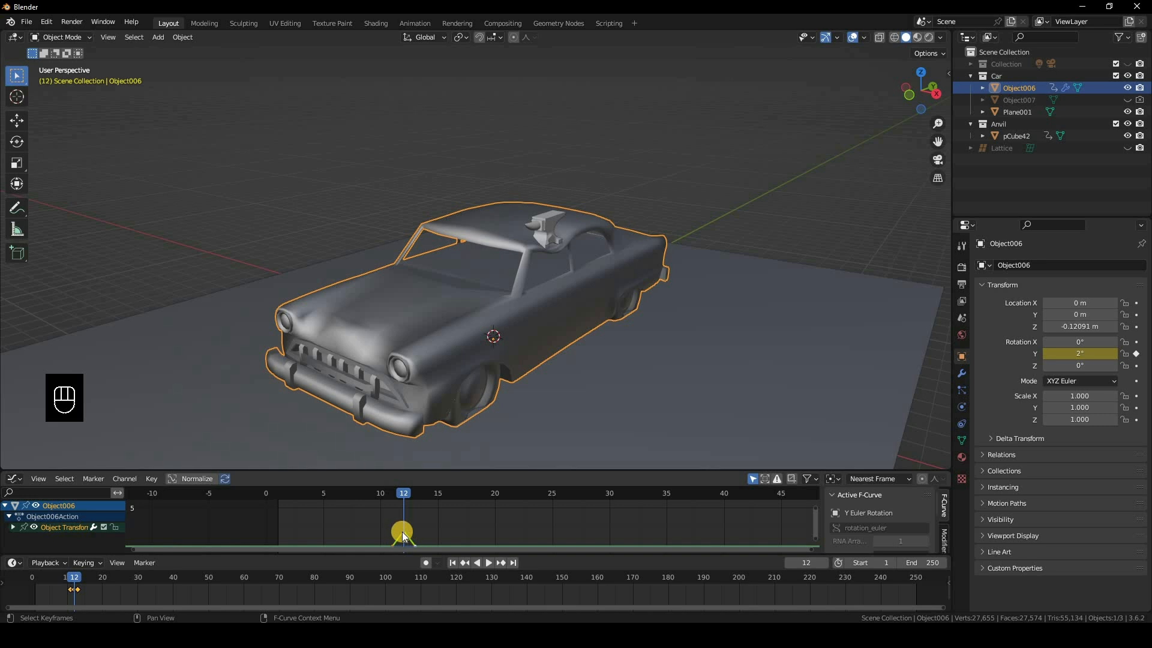